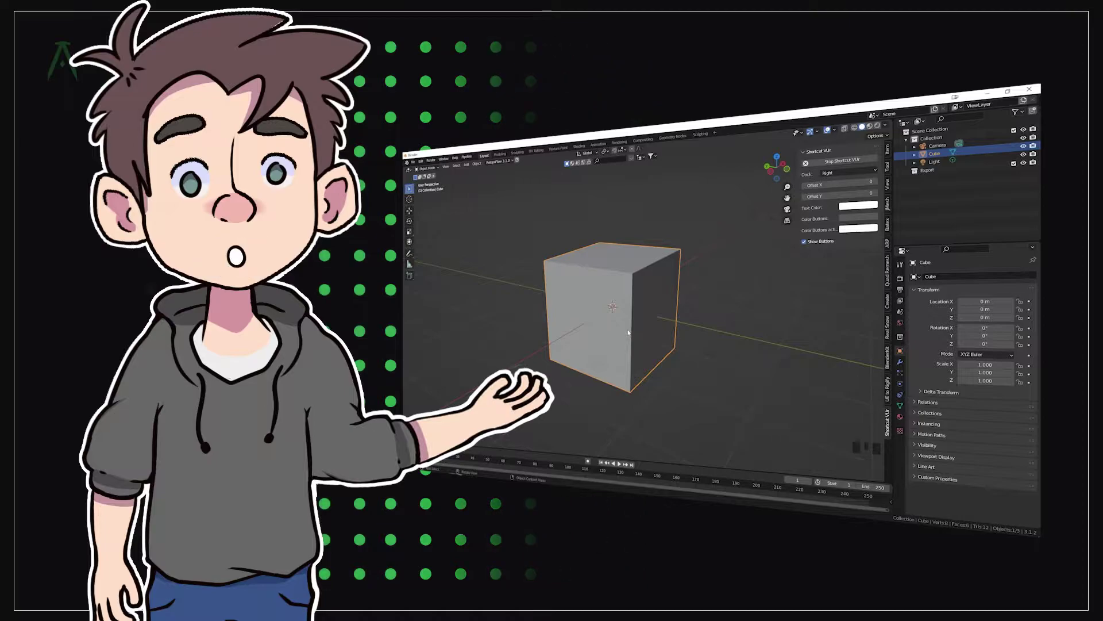
Scale the default cube freehand, and clear its scale
key(s)
key(alt+s)
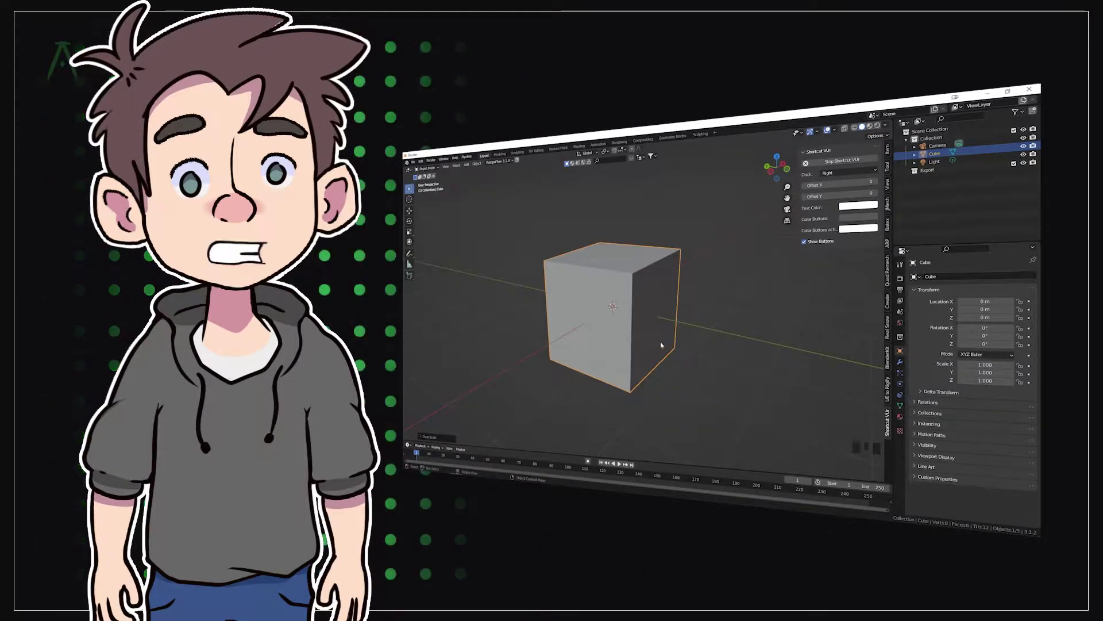
Orbit around the cube to examine it from several sides and distances
mouse_move(640, 334)
middle_down()
mouse_move(747, 331)
mouse_move(554, 319)
mouse_move(649, 316)
middle_up()
scroll(553, 318, up, 4)
scroll(555, 318, down, 5)
scroll(554, 318, up, 2)
alt+middle_drag(649, 316, 750, 314)
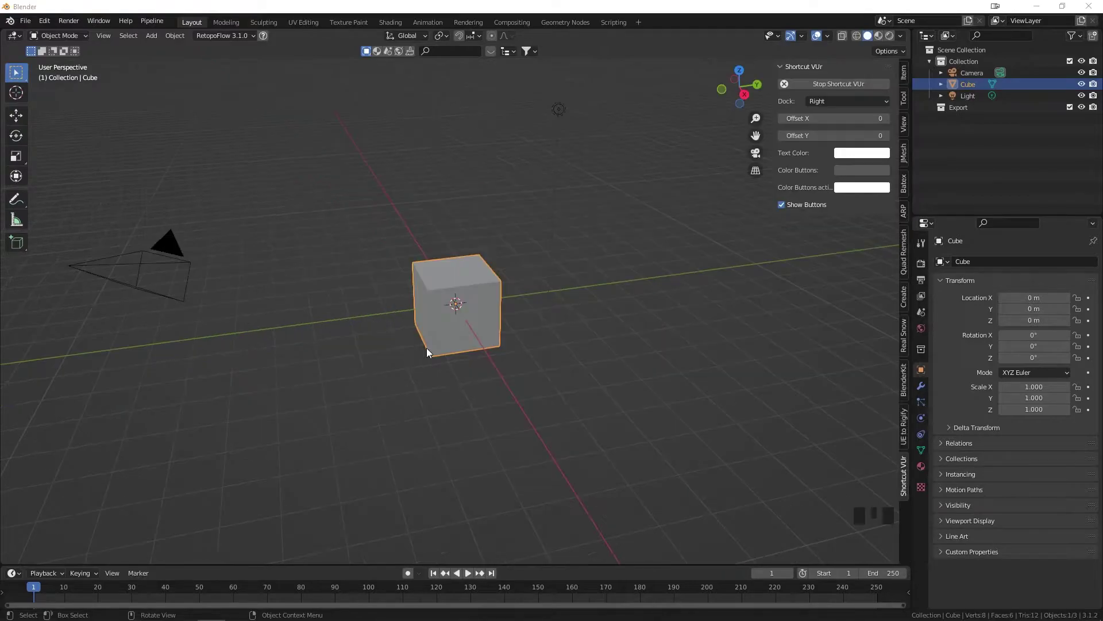
middle_drag(427, 347, 454, 345)
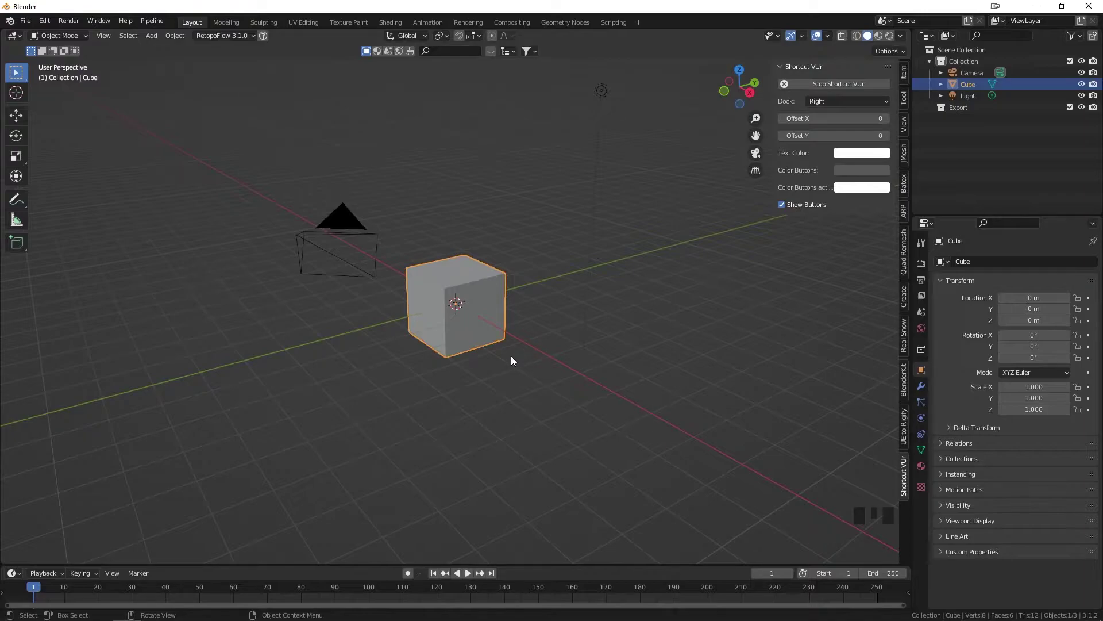
middle_drag(564, 370, 549, 372)
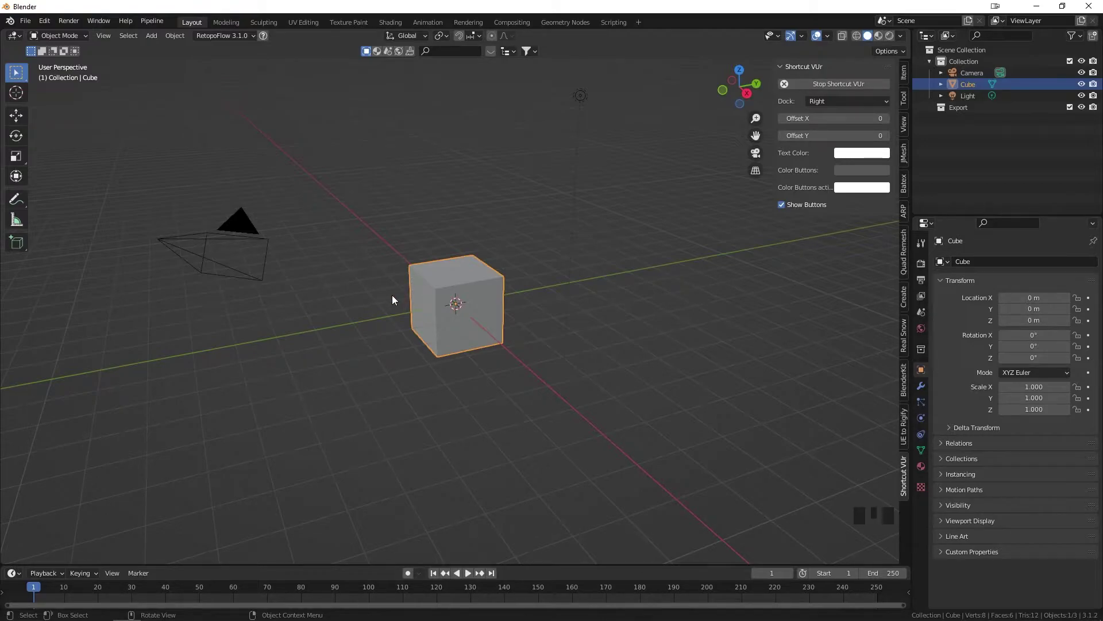
middle_click(411, 315)
middle_drag(431, 246, 452, 235)
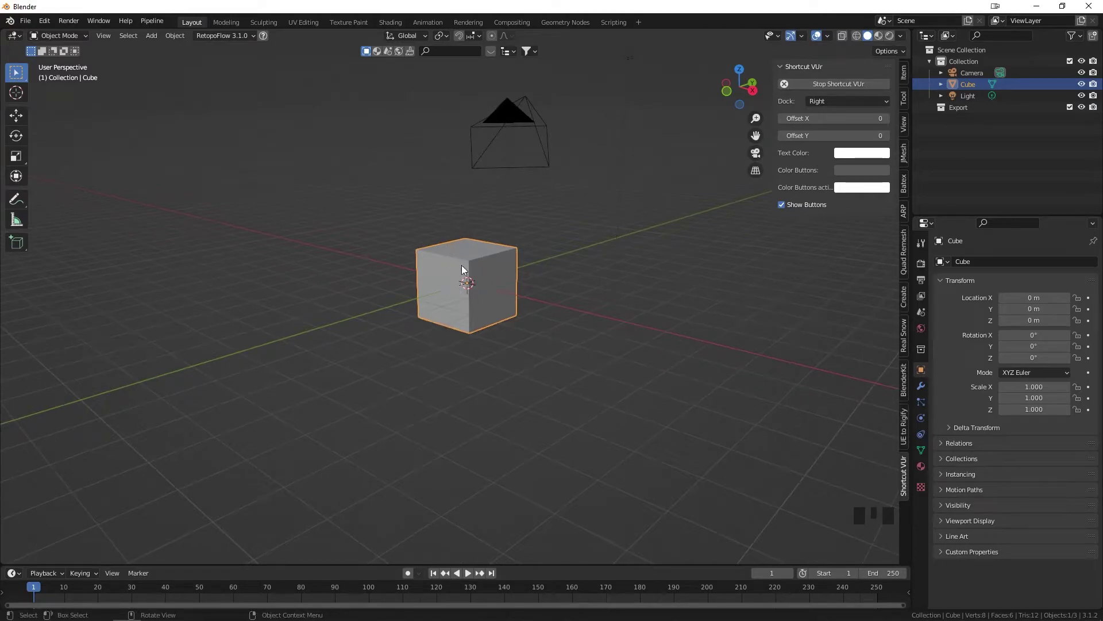
Examine the cube closer and farther away, and view it in the back orthographic view
scroll(464, 266, up, 5)
scroll(464, 266, down, 4)
scroll(499, 270, up, 1)
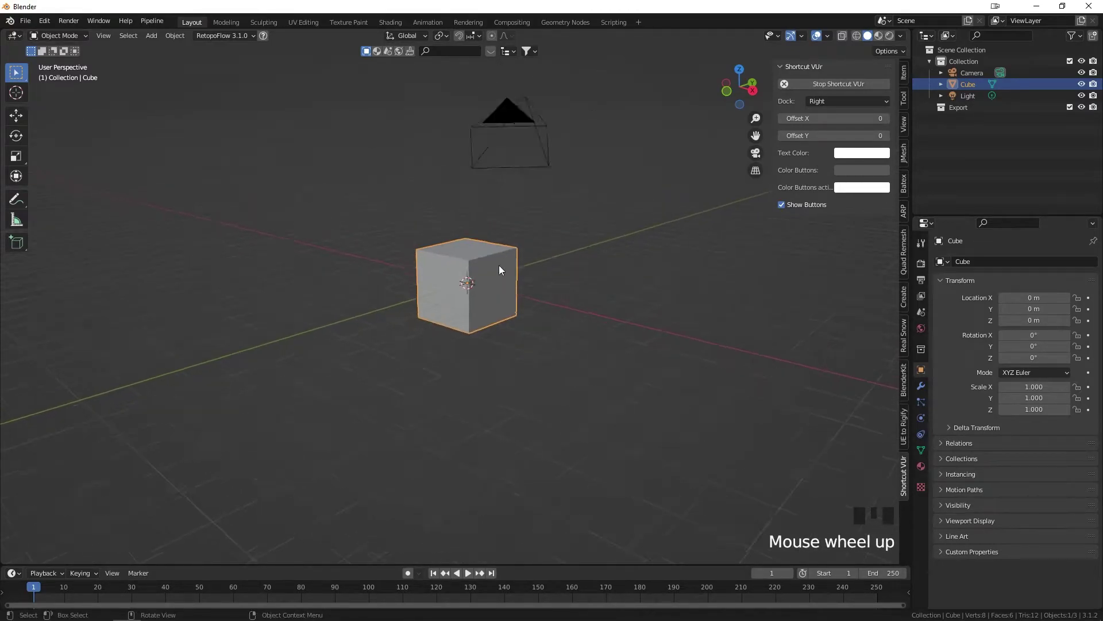
scroll(498, 269, up, 5)
scroll(499, 270, down, 4)
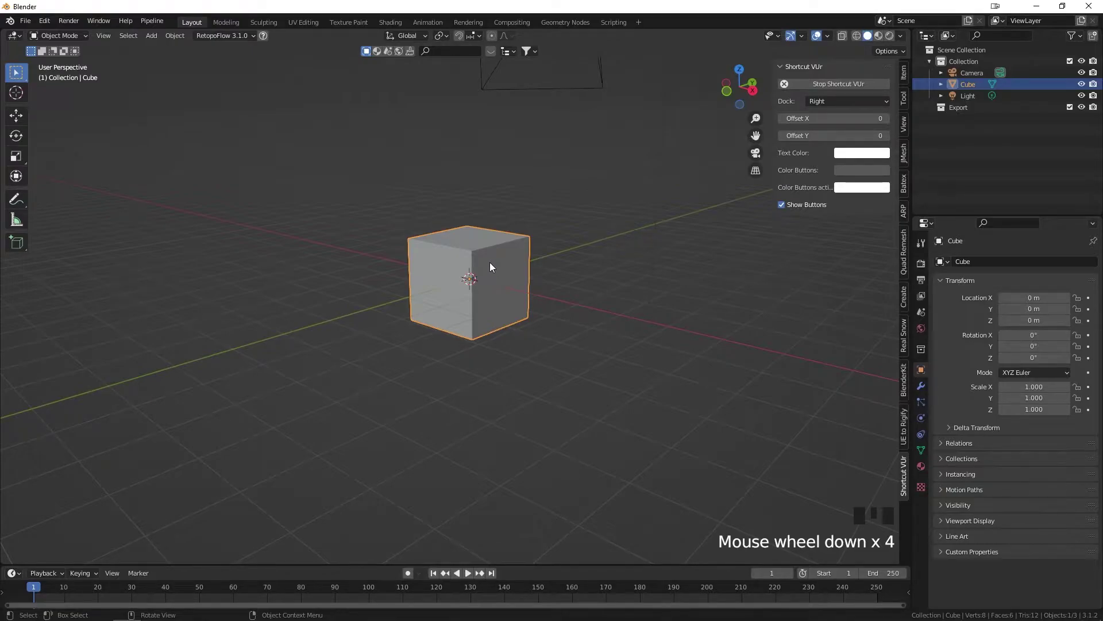
alt+middle_drag(487, 262, 460, 269)
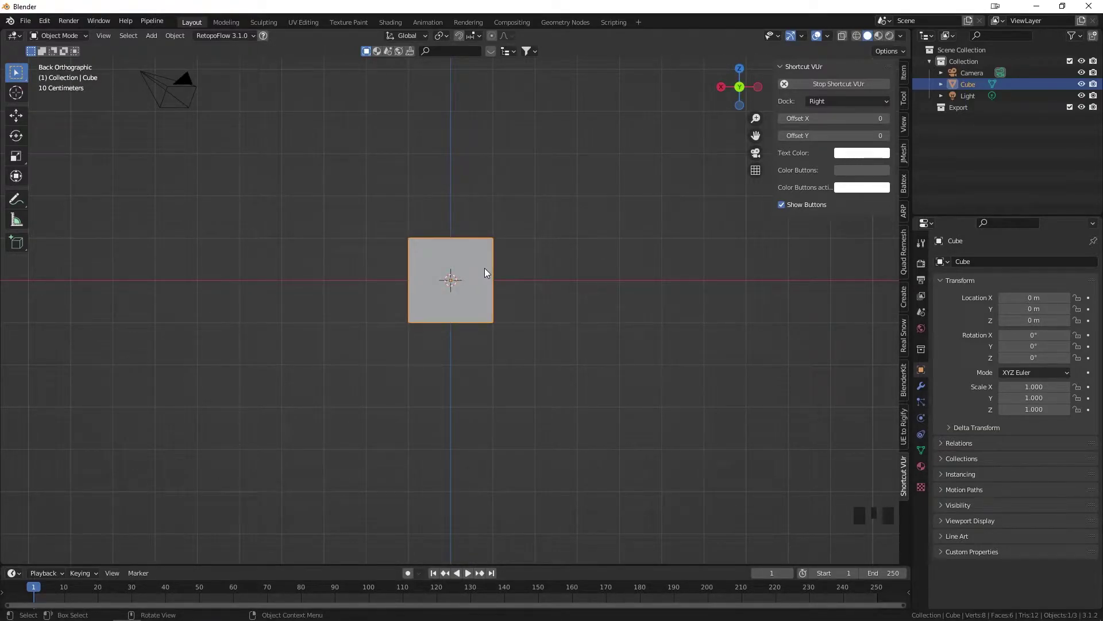
middle_drag(523, 280, 443, 320)
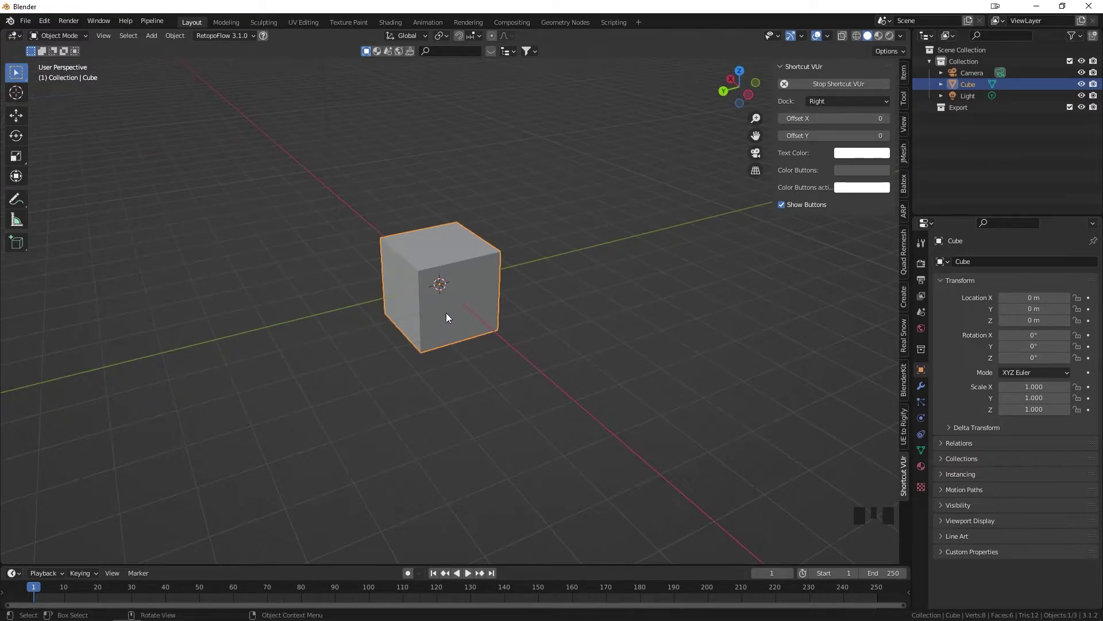
mouse_move(381, 308)
middle_down()
mouse_move(652, 316)
mouse_move(473, 316)
mouse_move(358, 298)
mouse_move(381, 301)
middle_up()
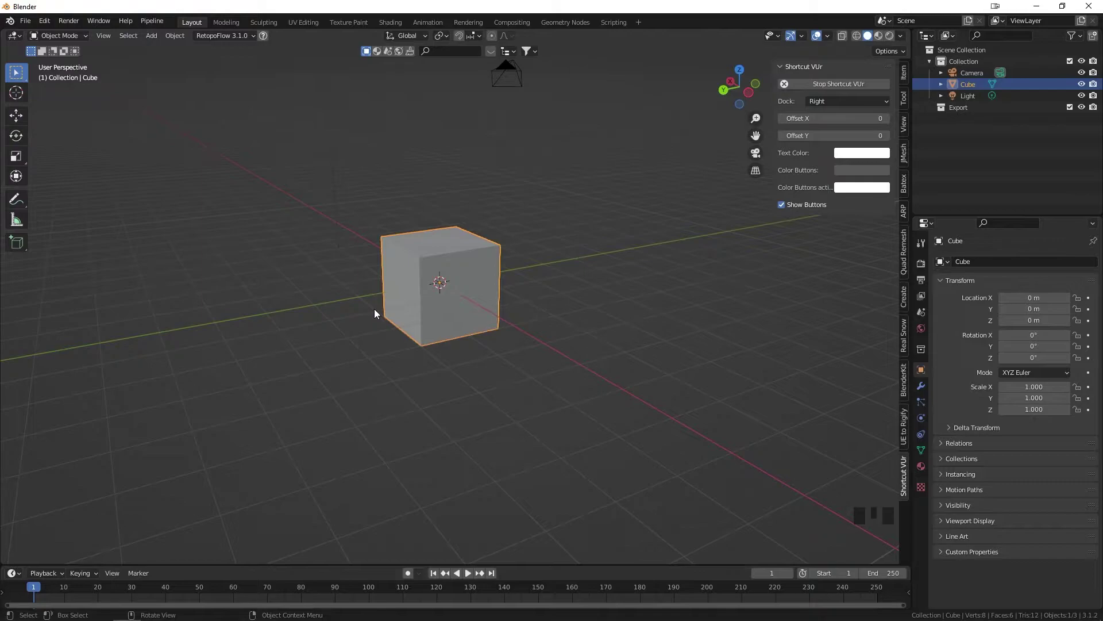
Lose sight of the cube by zooming and panning away, and frame the selected cube in the view again each time
scroll(371, 309, down, 20)
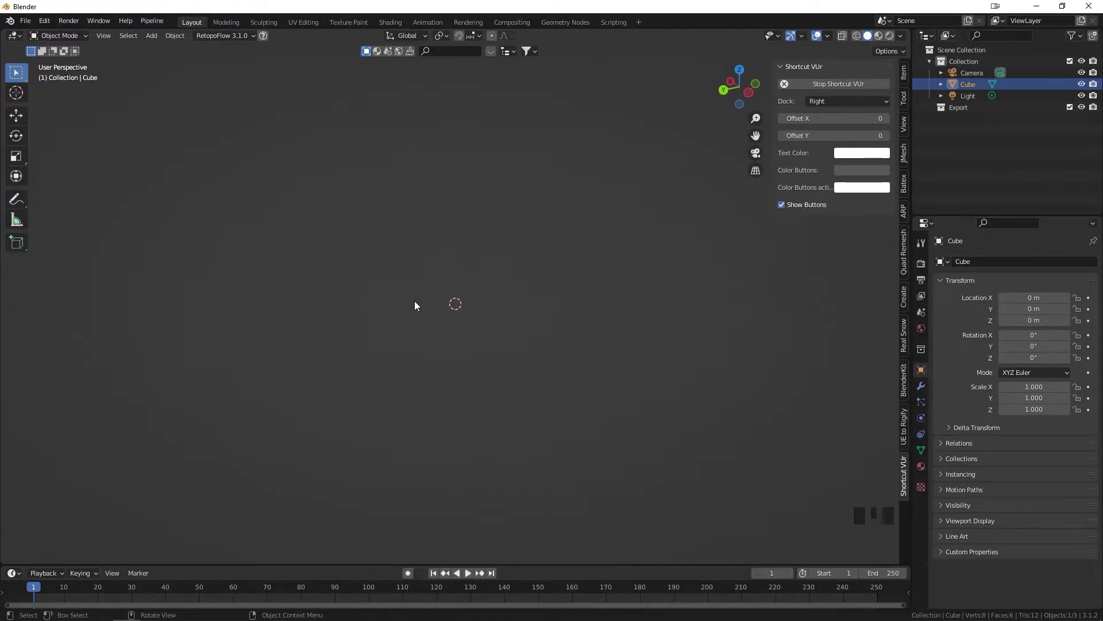
key(KP_Decimal)
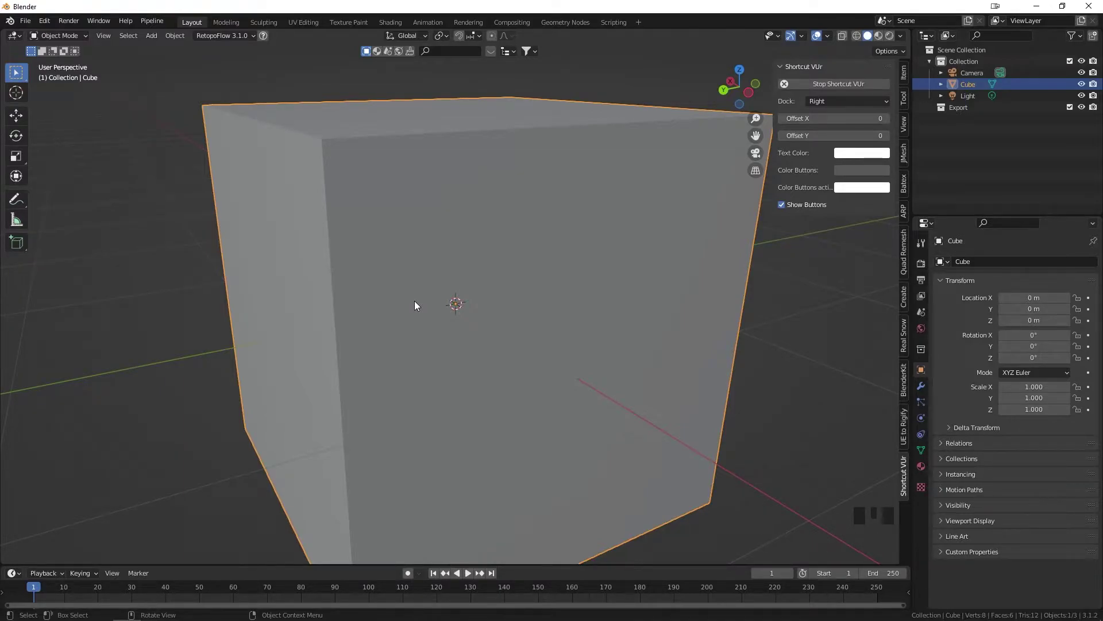
scroll(420, 293, down, 3)
shift+middle_drag(404, 278, 709, 282)
key(KP_Decimal)
scroll(545, 290, up, 12)
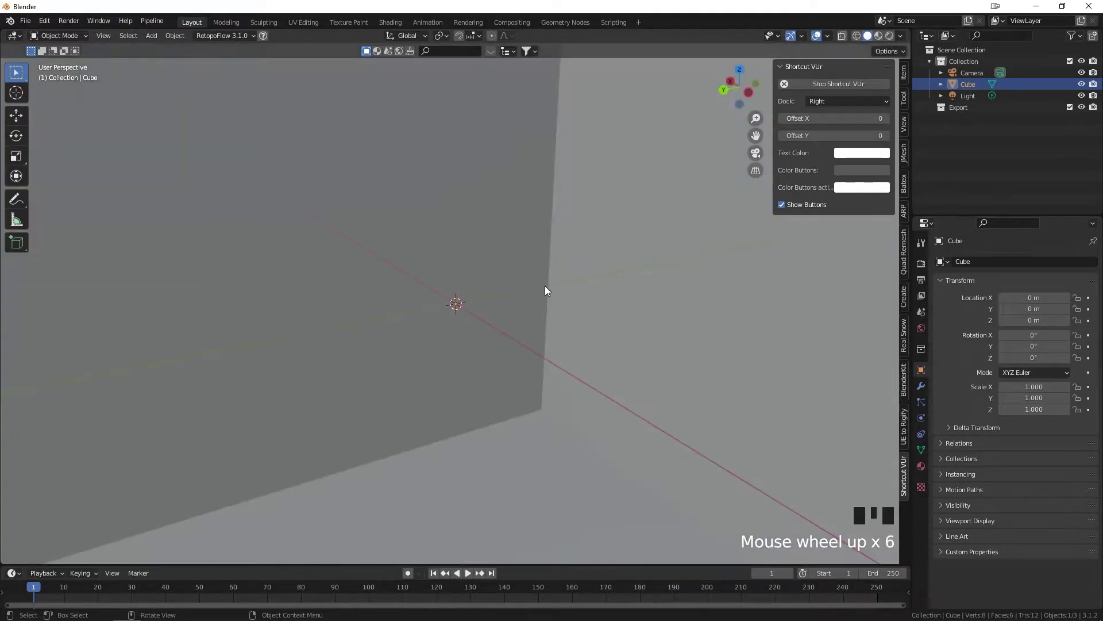
middle_drag(606, 293, 565, 280)
key(KP_Decimal)
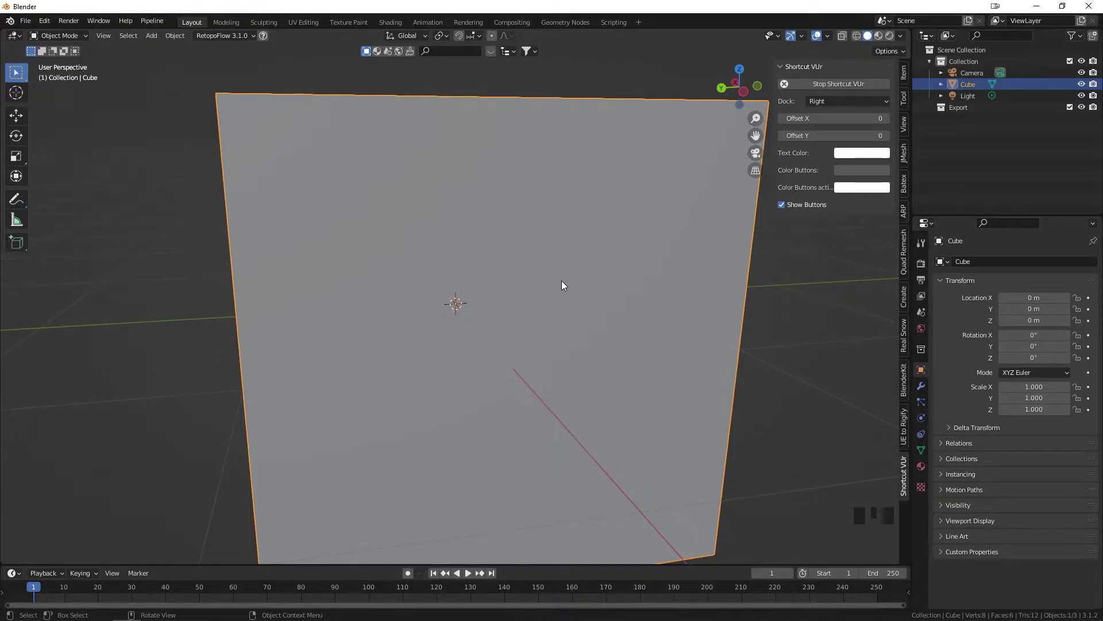
scroll(564, 281, down, 2)
middle_drag(564, 281, 500, 288)
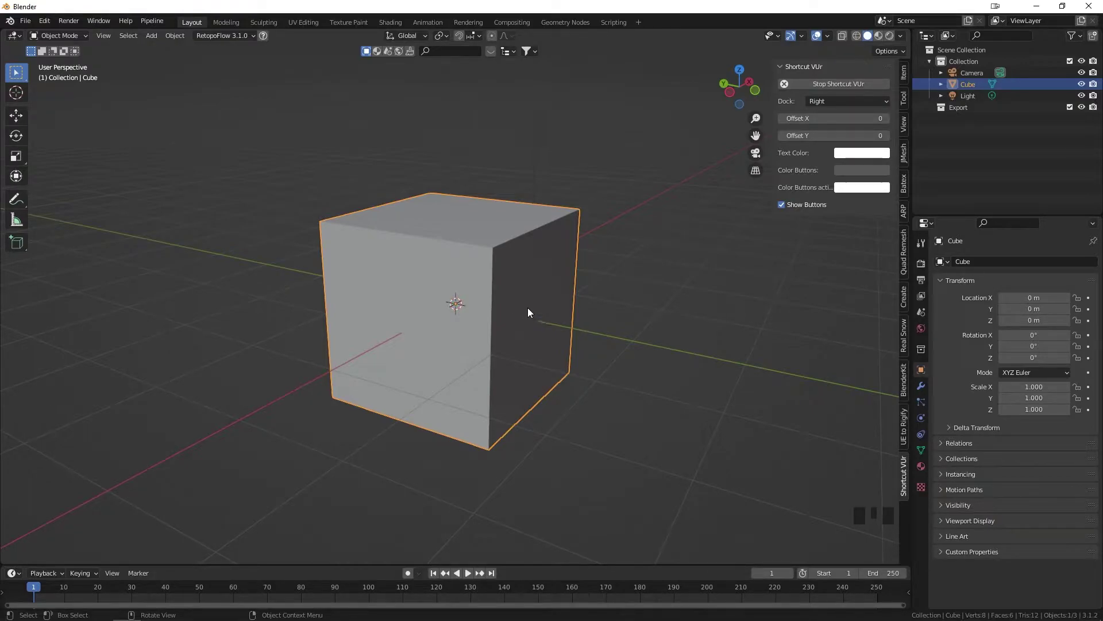
Try moving the cube freely and constrained to the Z, Y and X axes, cancelling each move
key(g)
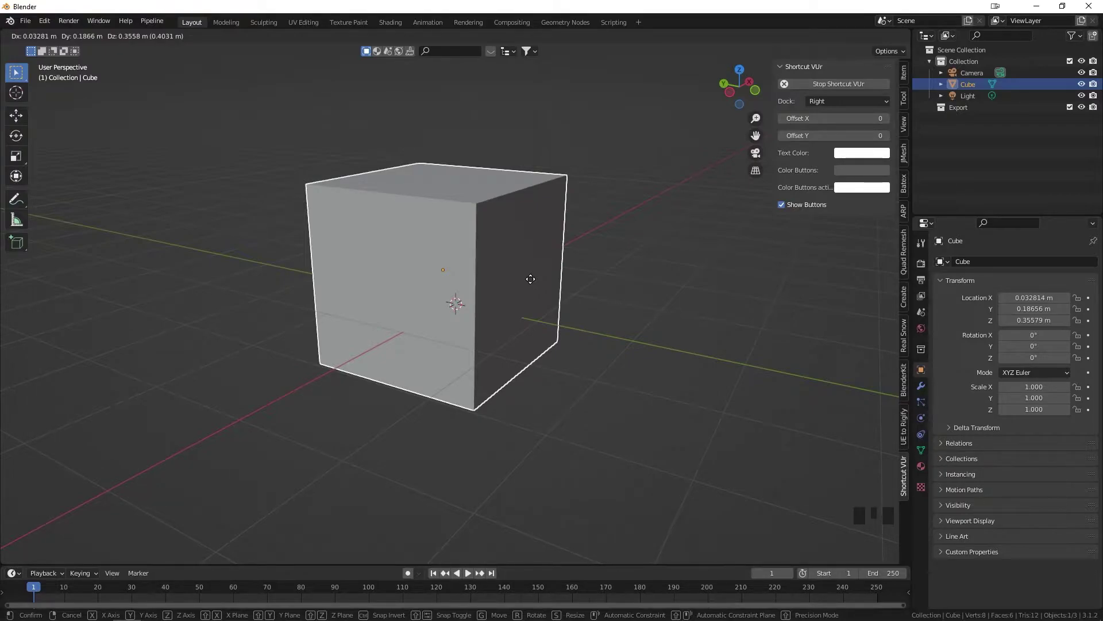
key(Escape)
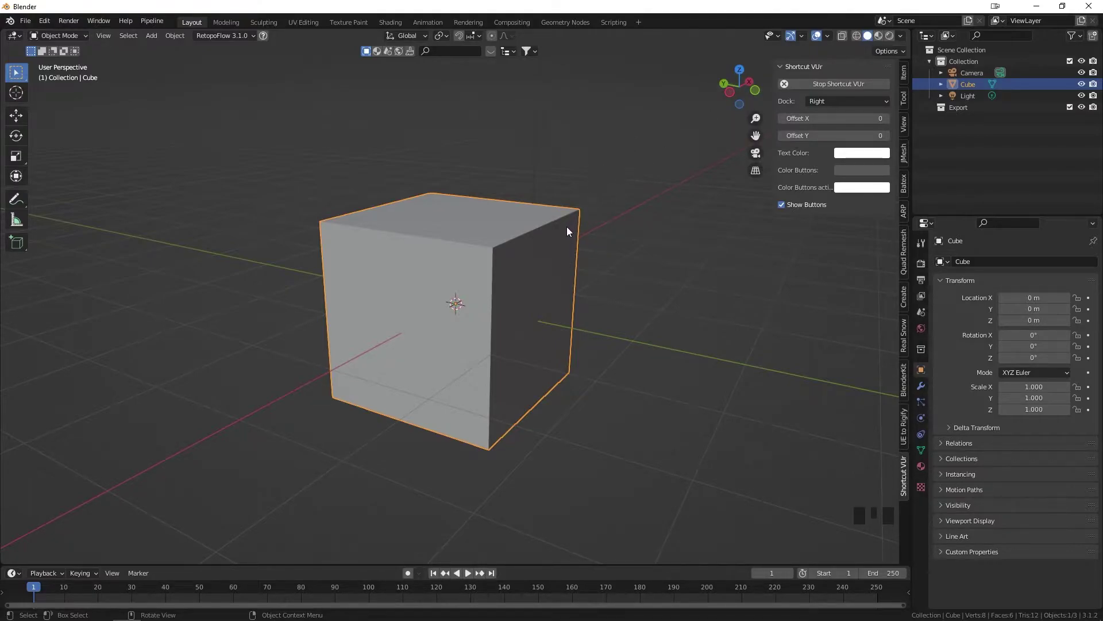
key(g)
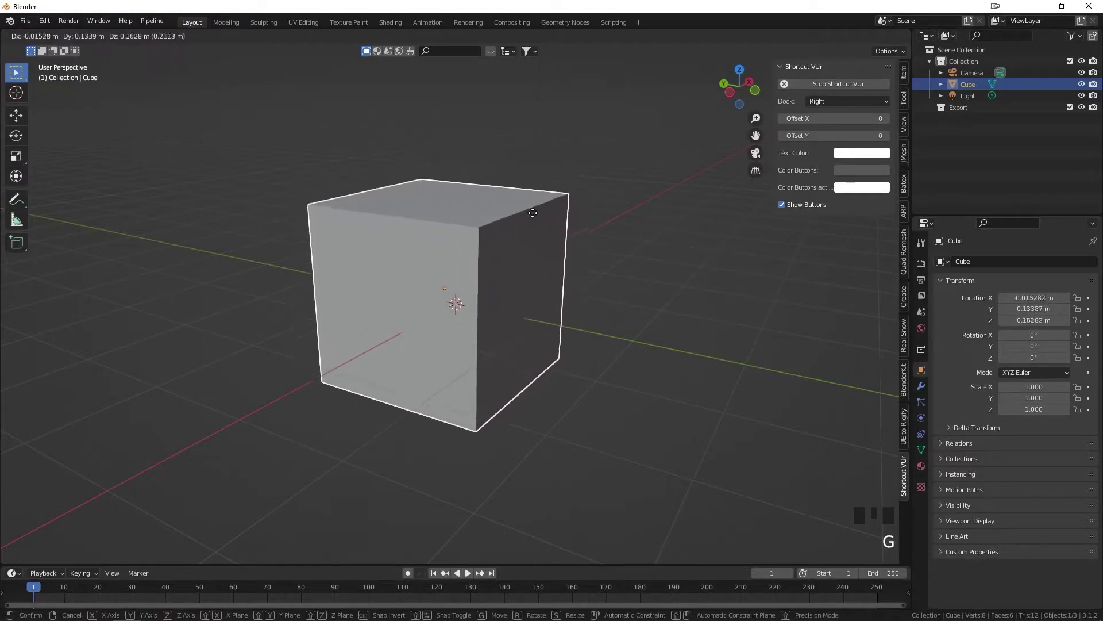
key(z)
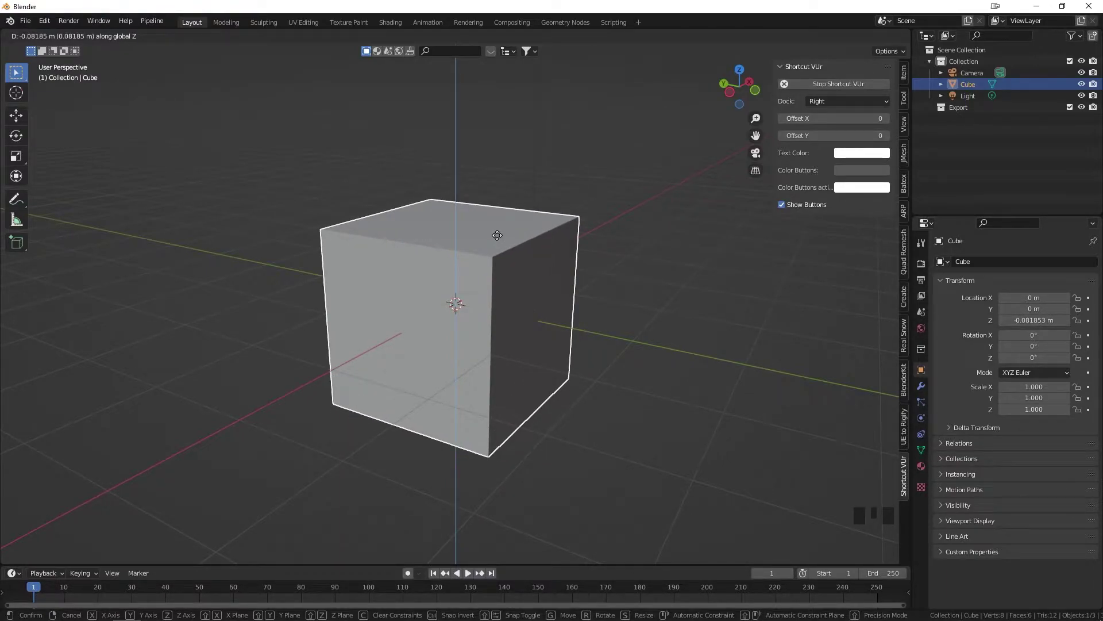
key(y)
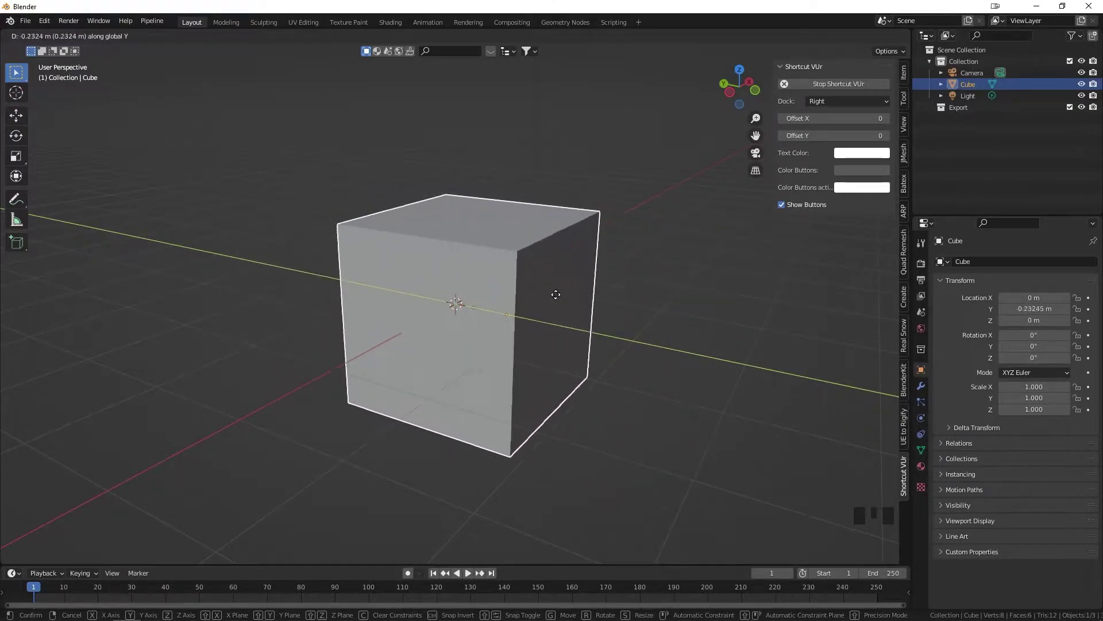
key(x)
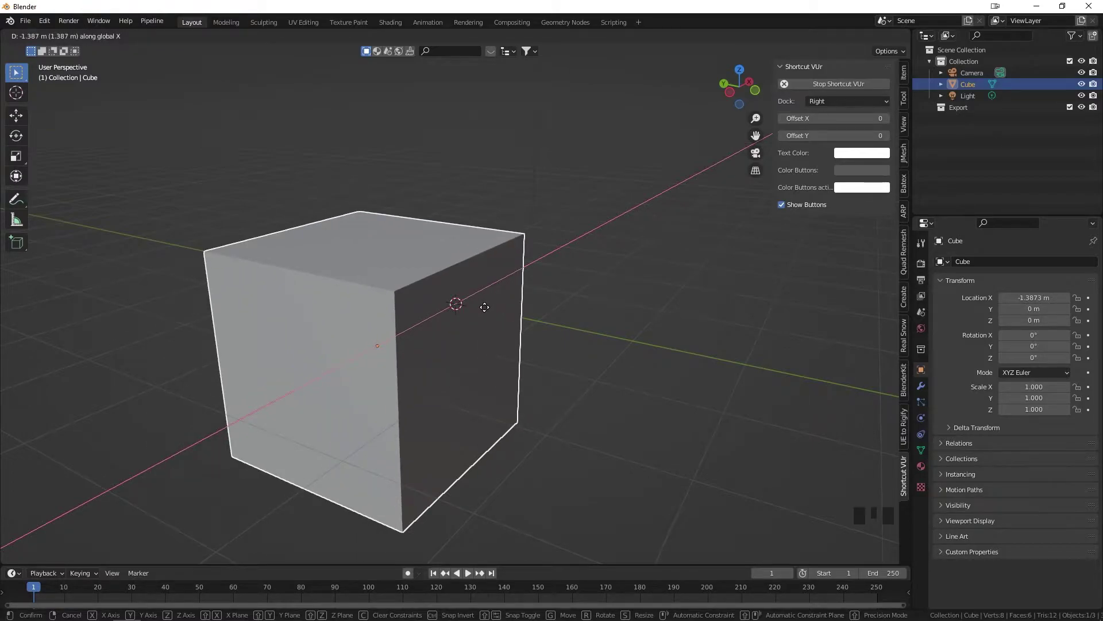
right_click(485, 307)
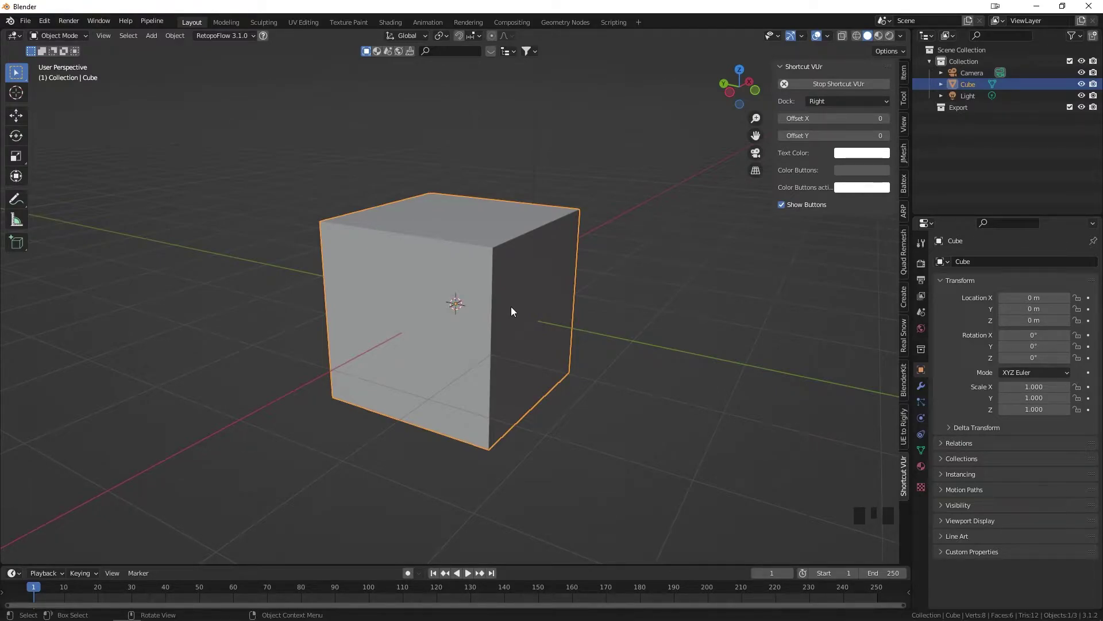
Move the cube about 5.09 m along the global Y axis, and clear its location
key(g)
key(y)
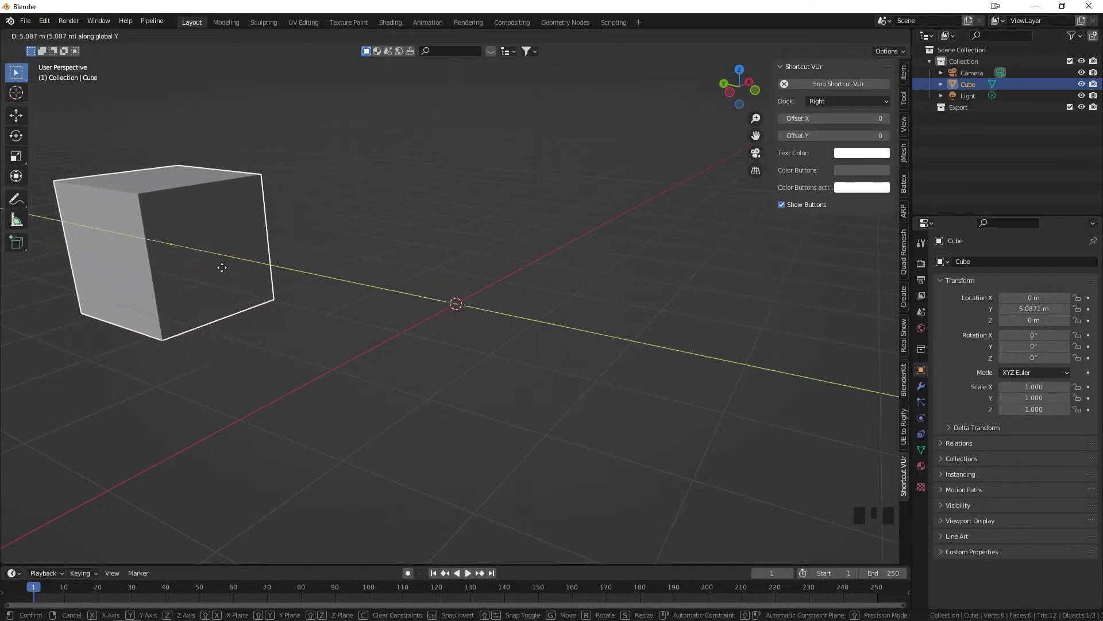
click(223, 272)
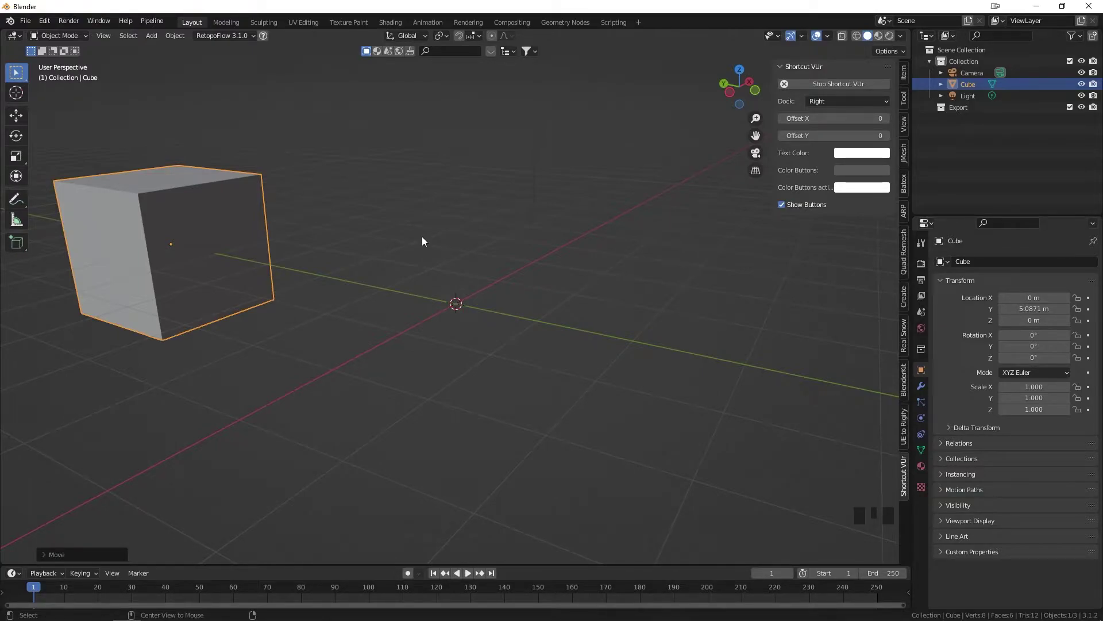
key(alt+g)
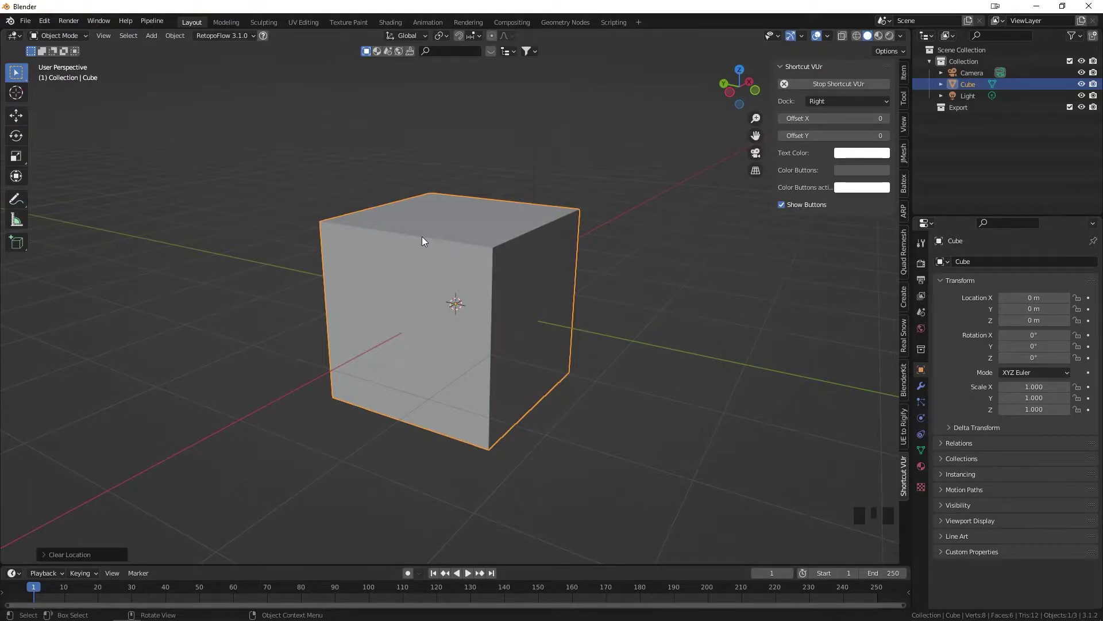
Rotate the cube freehand, and clear its rotation
key(r)
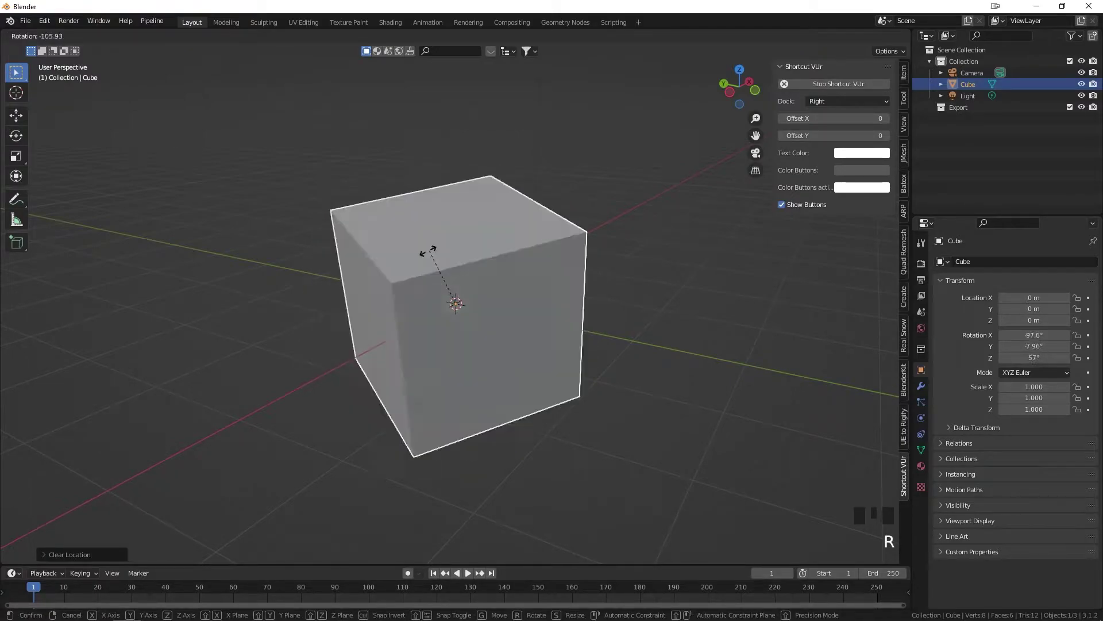
click(484, 343)
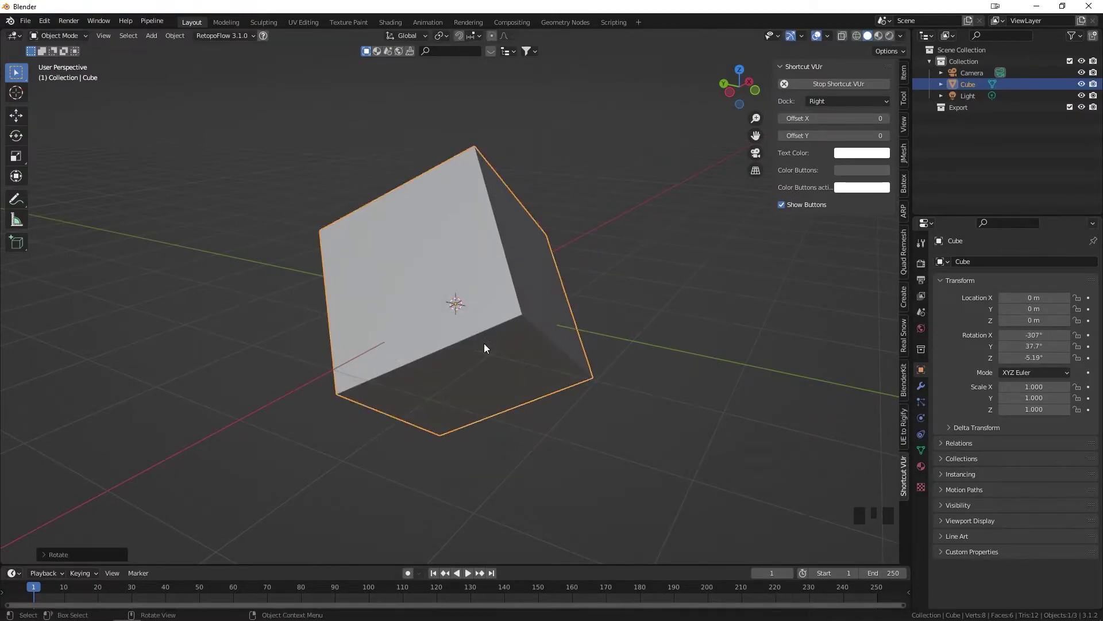
key(alt+r)
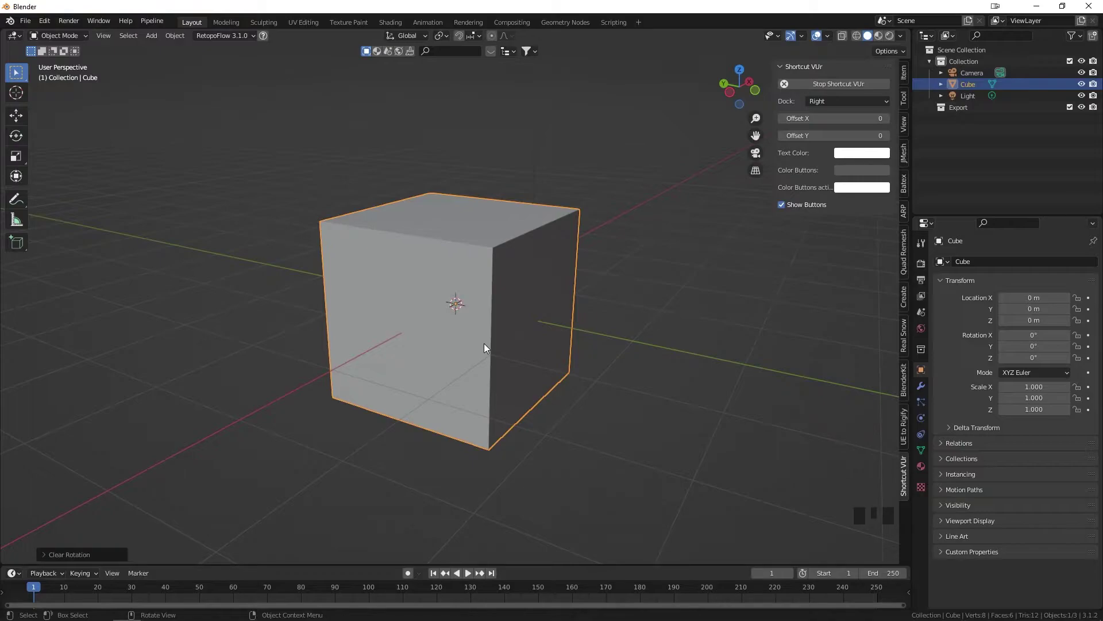
Scale the cube up uniformly to about 2.27, and clear its scale
key(s)
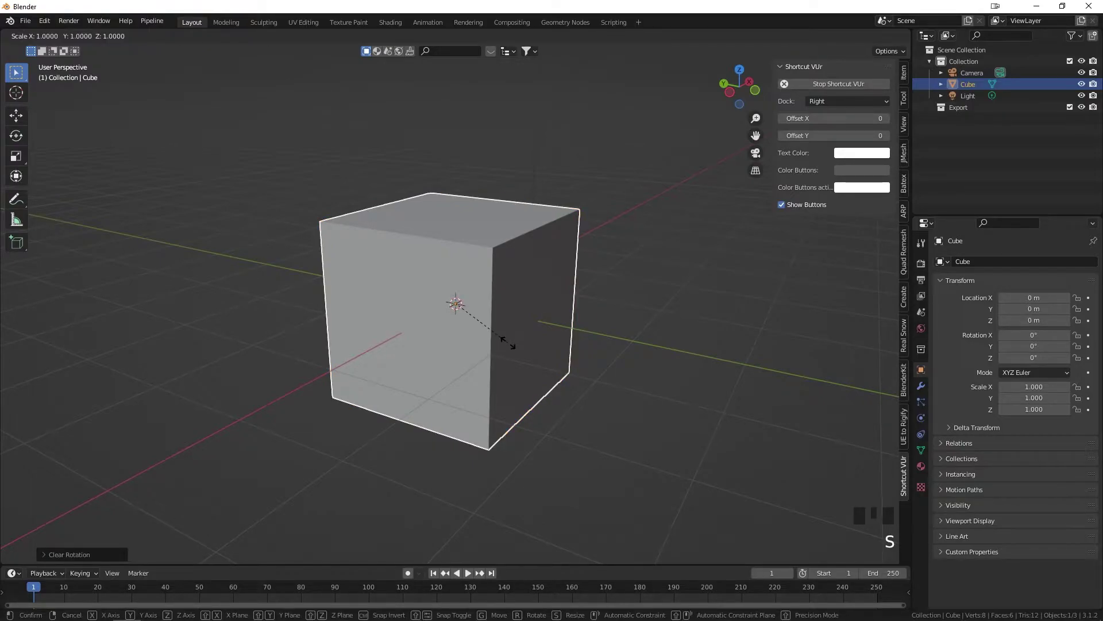
click(584, 379)
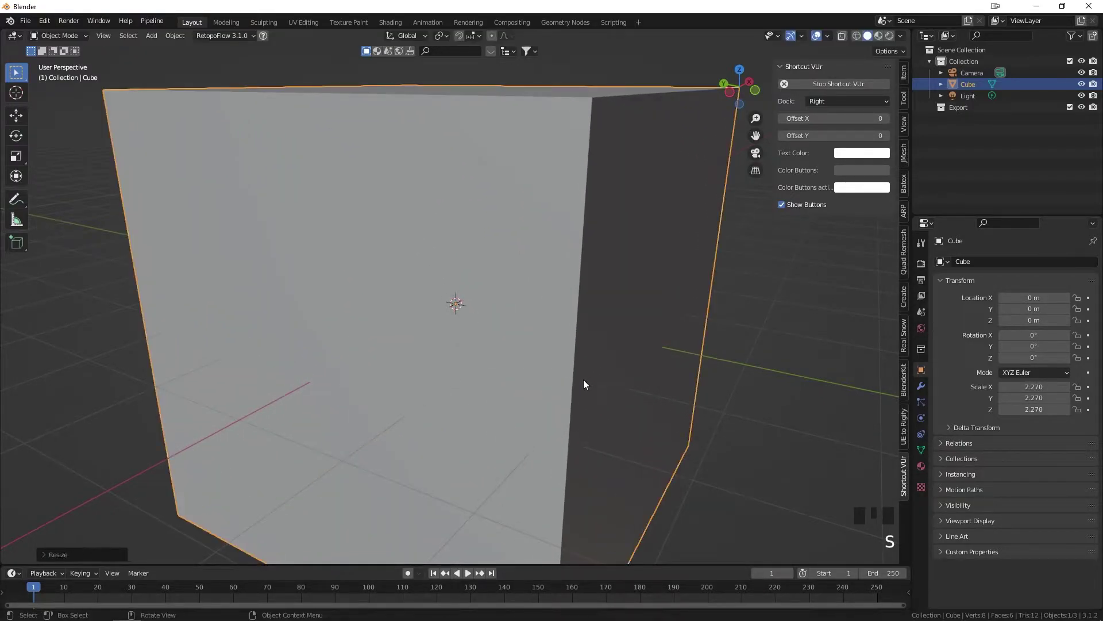
key(alt+s)
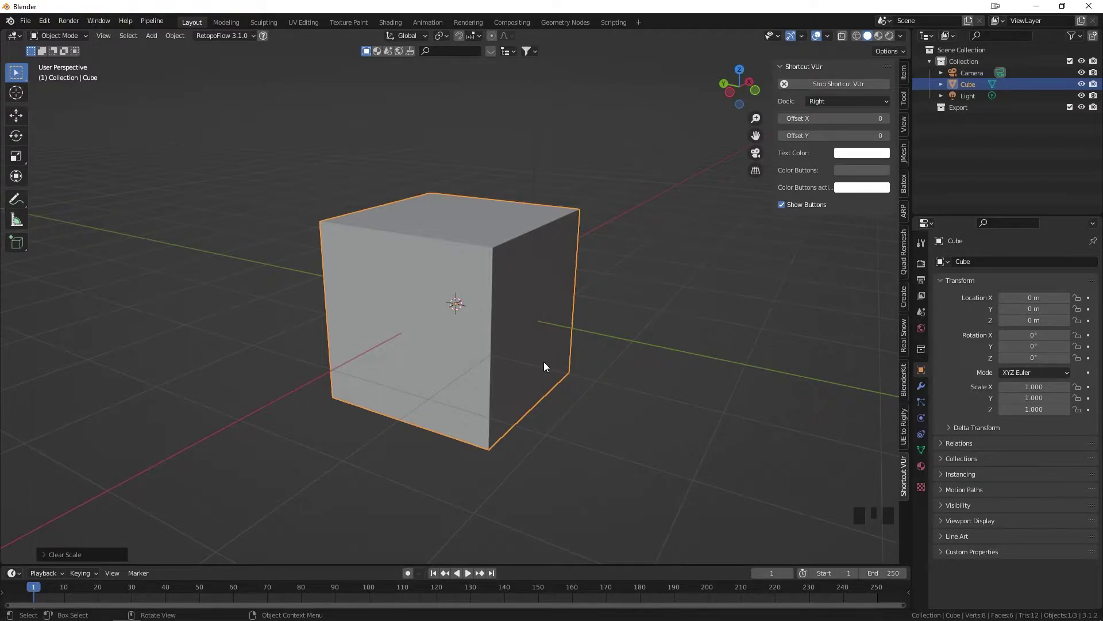
Examine the cube from different angles and distances, including the left orthographic view, and return to a perspective view
mouse_move(435, 339)
middle_down()
mouse_move(546, 345)
mouse_move(396, 341)
mouse_move(420, 343)
middle_up()
shift+middle_drag(343, 328, 314, 333)
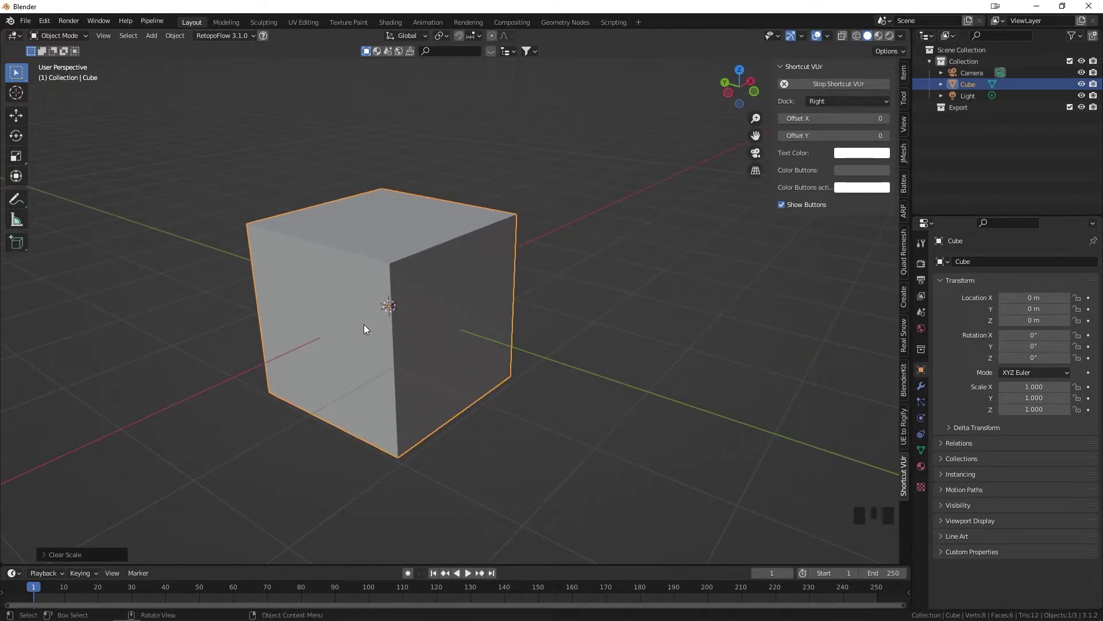
scroll(338, 320, up, 3)
scroll(338, 321, down, 4)
scroll(338, 323, up, 2)
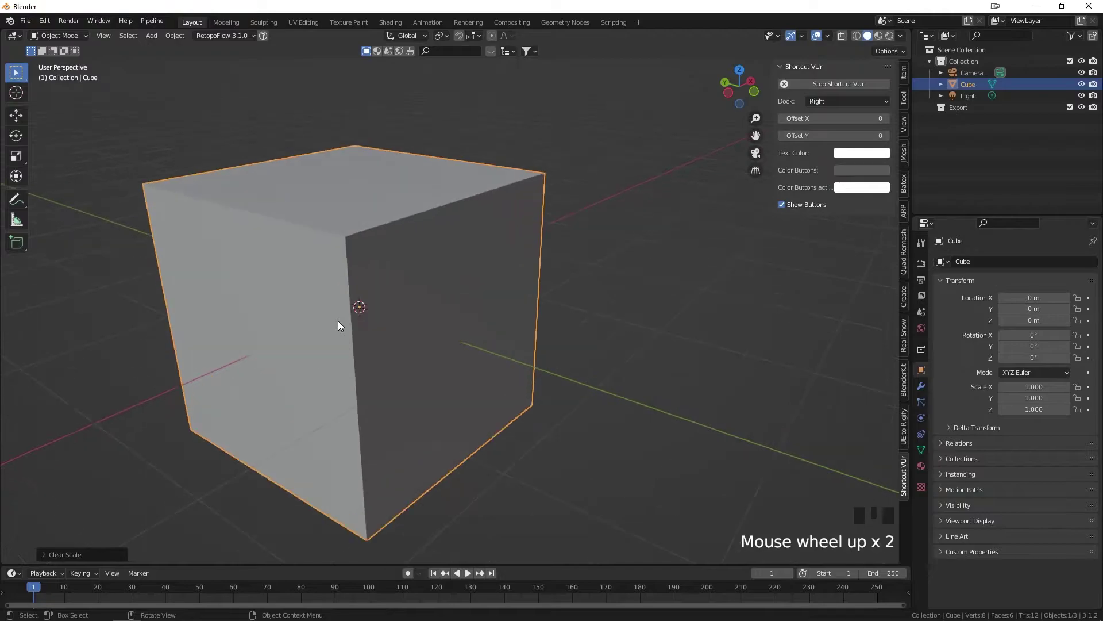
alt+middle_drag(338, 321, 477, 329)
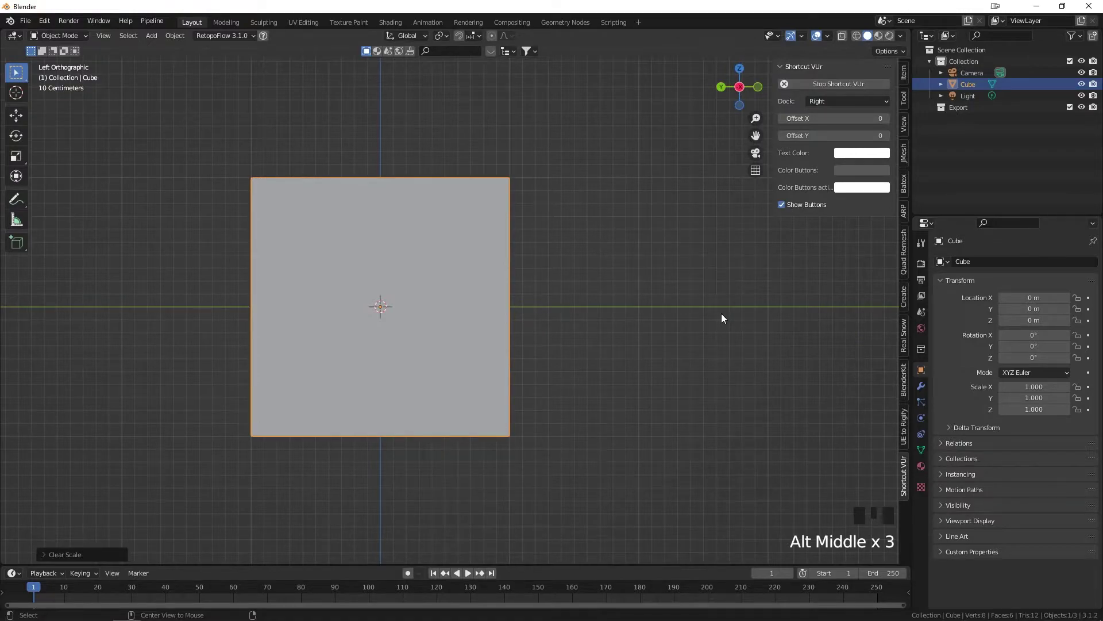
alt+middle_click(605, 312)
alt+middle_click(371, 309)
middle_drag(594, 336, 508, 345)
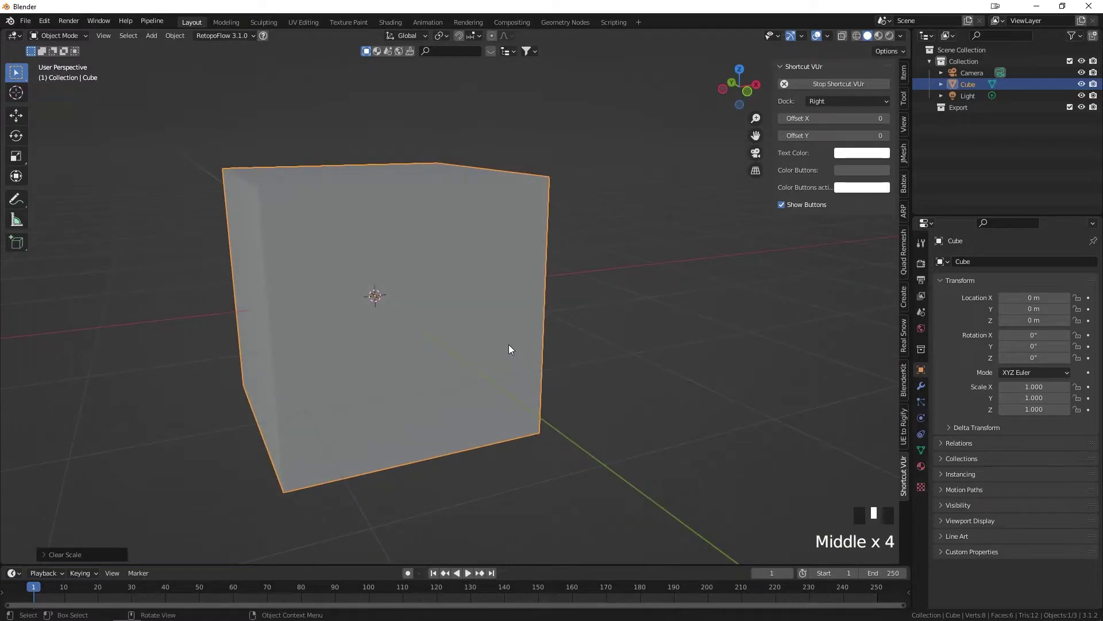
Try moving the cube along the global X axis, and cancel the move
scroll(508, 345, down, 3)
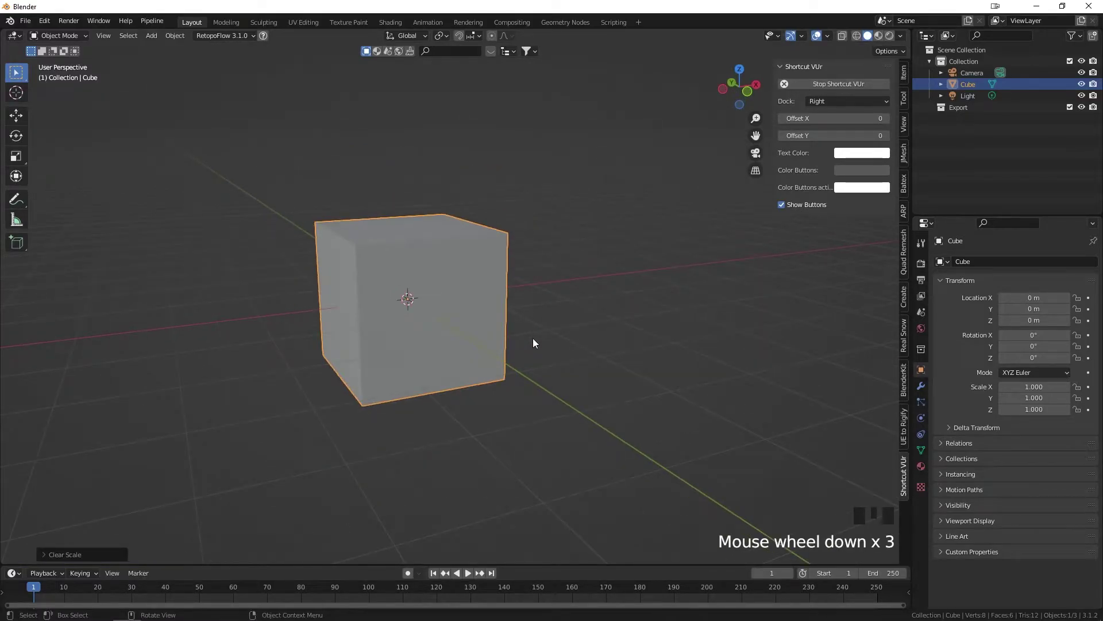
key(g)
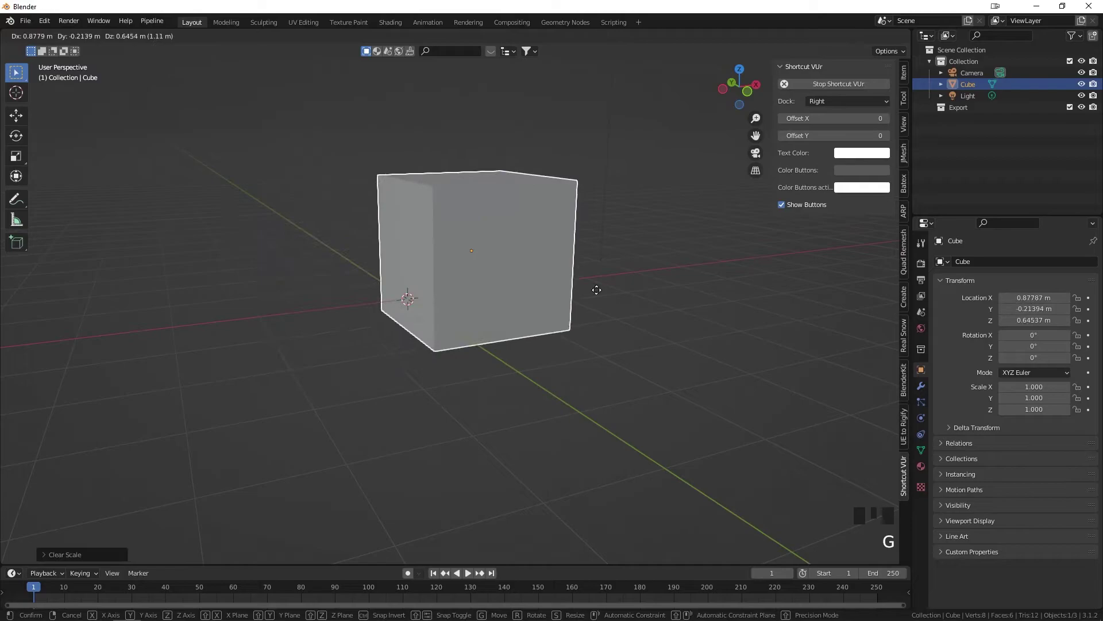
key(x)
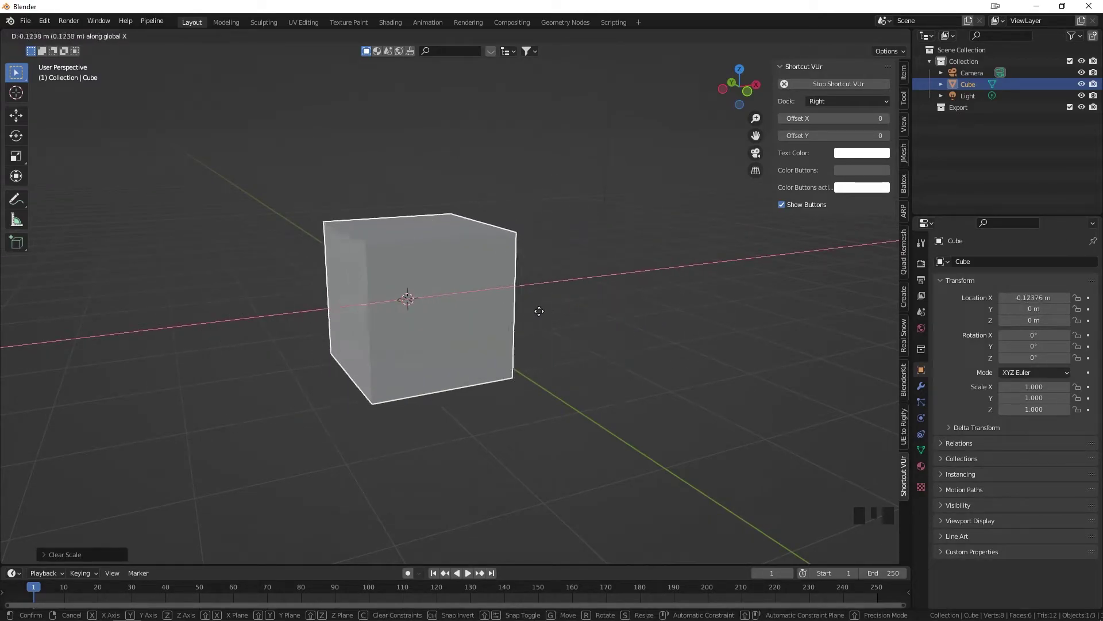
right_click(580, 307)
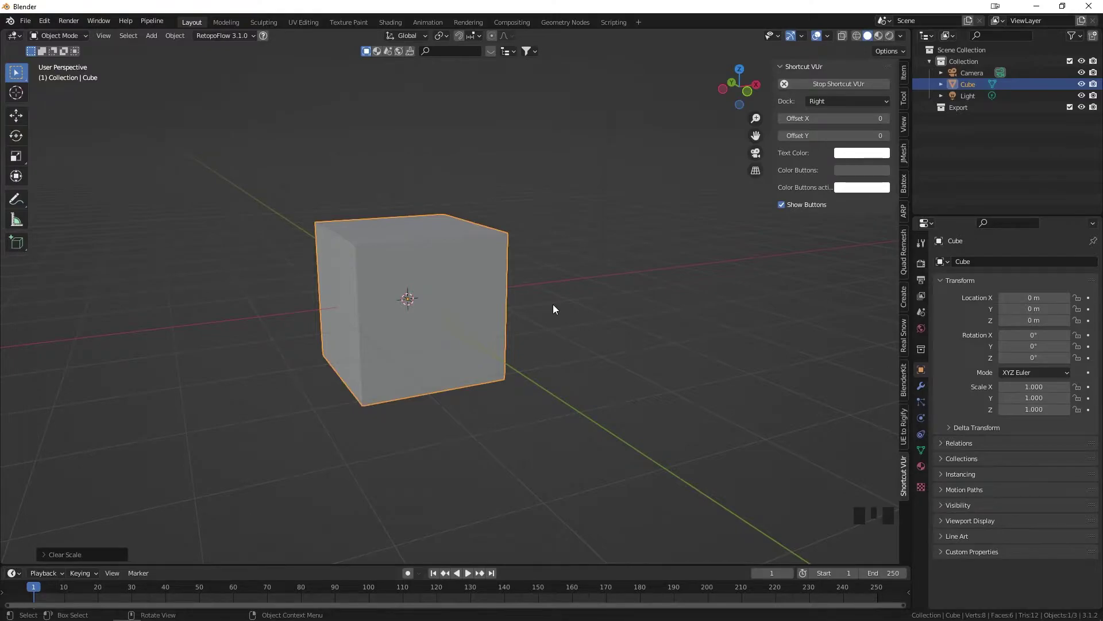
Try rotating the cube about the global X, Y and Z axes in turn, and cancel the rotation
key(r)
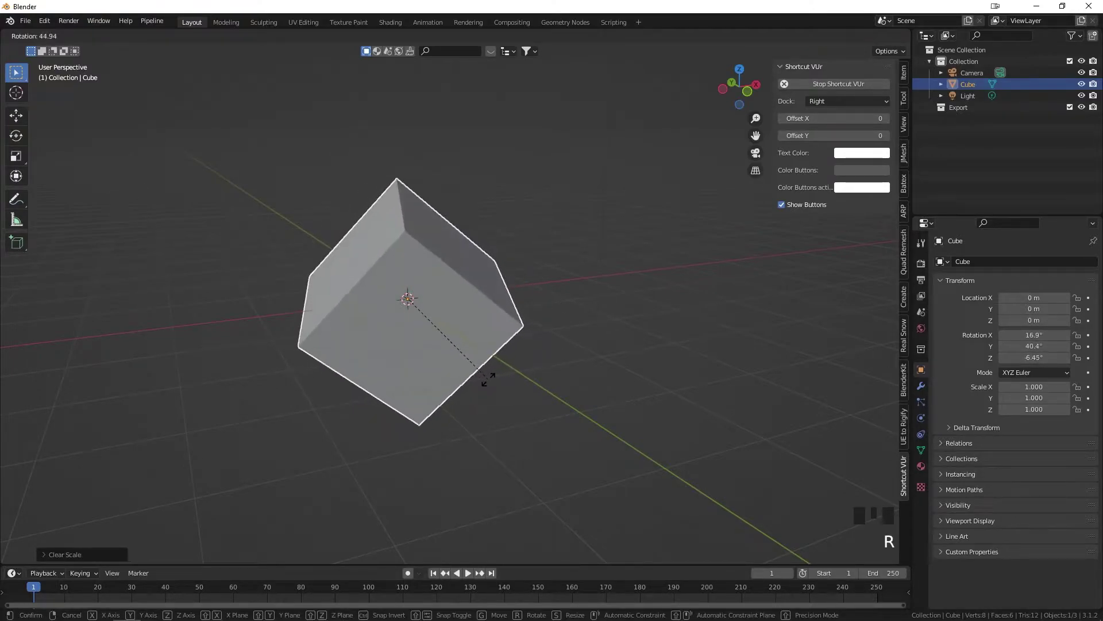
key(x)
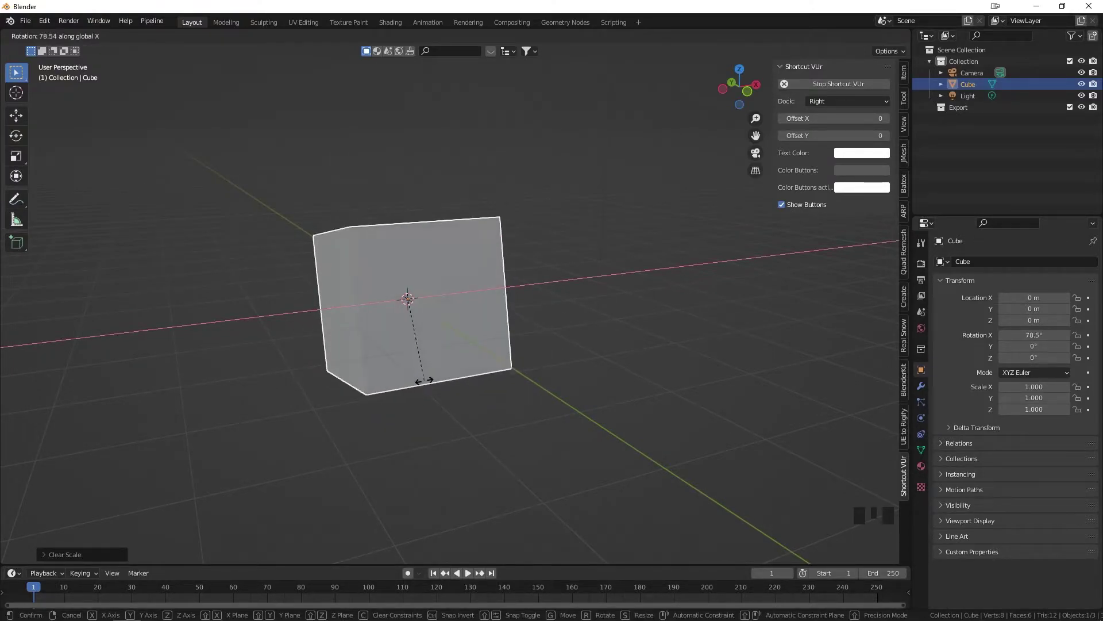
key(y)
key(z)
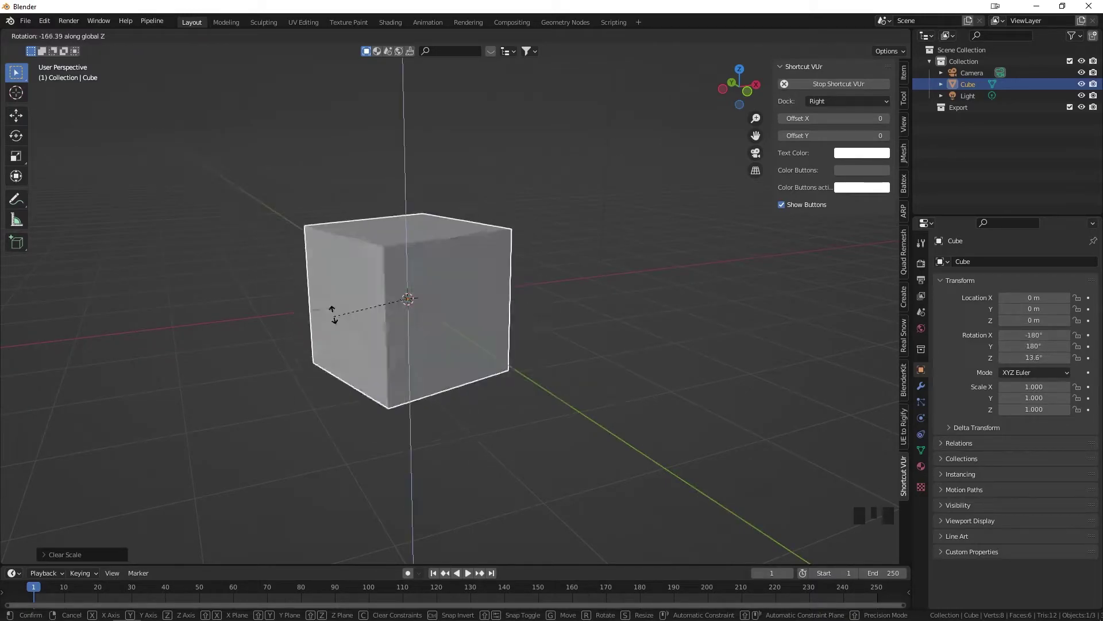
key(Escape)
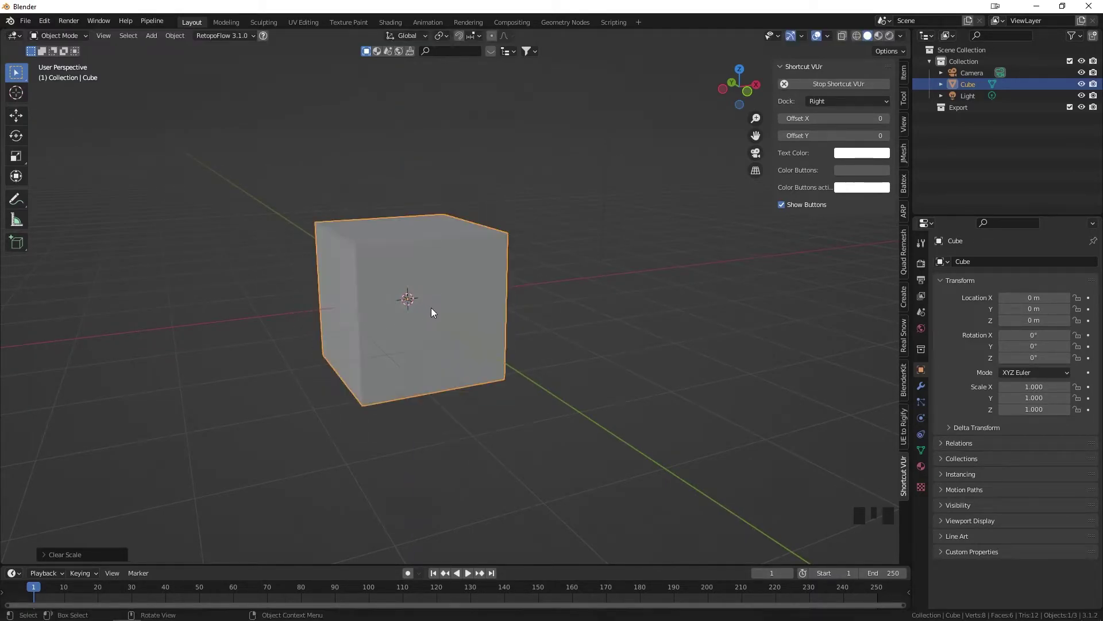
Try scaling the cube along the global X axis only, and cancel the scaling
key(s)
key(x)
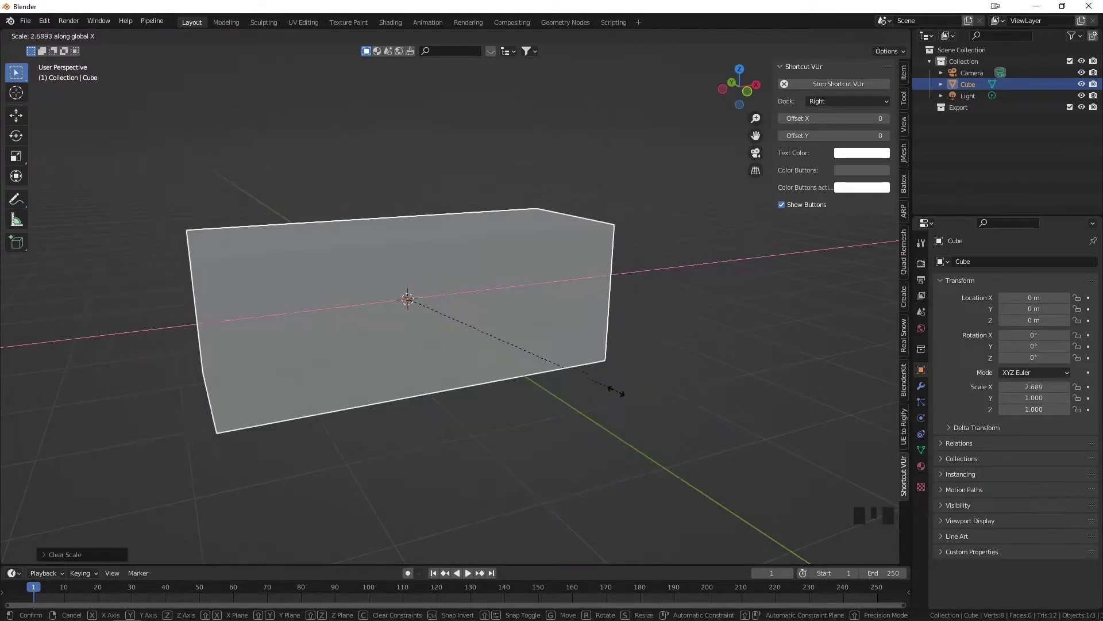
key(Escape)
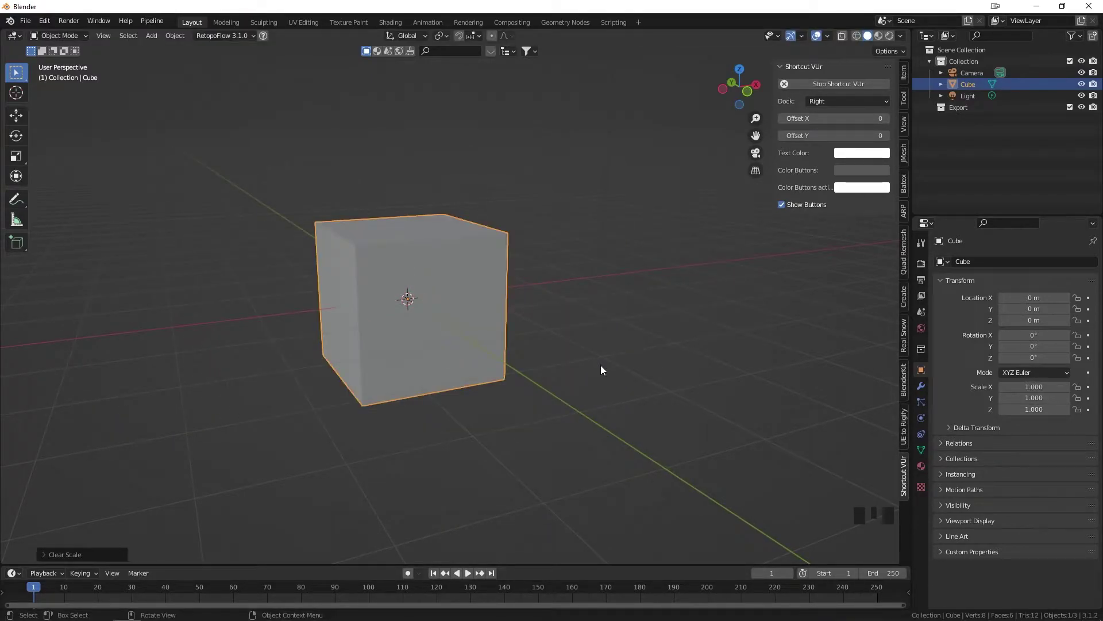
middle_drag(608, 370, 504, 370)
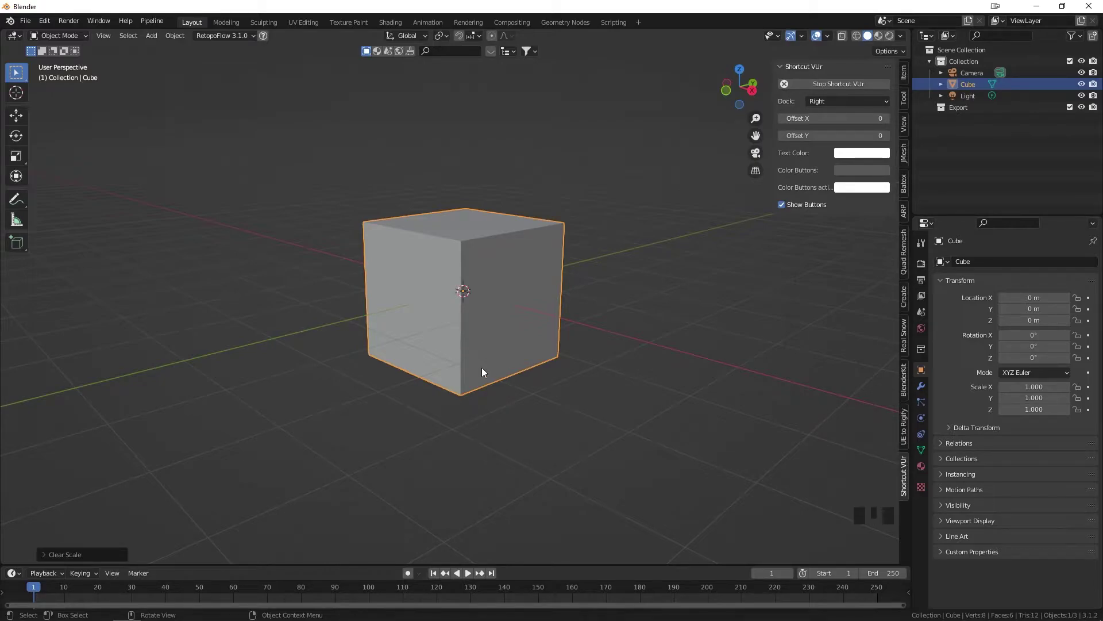
mouse_move(100, 610)
middle_drag(311, 230, 380, 236)
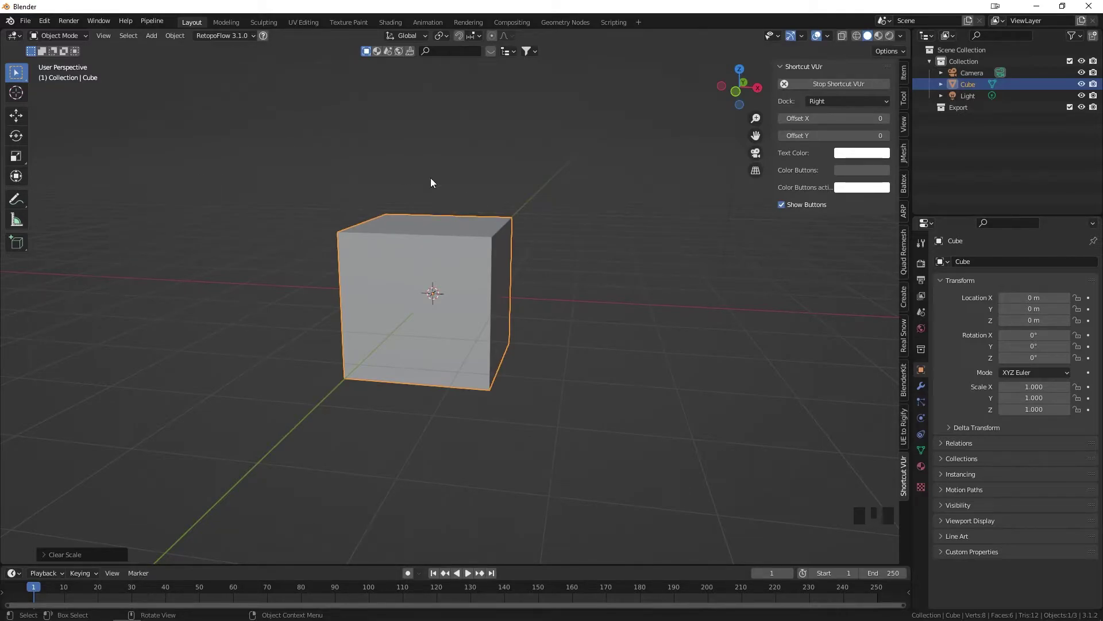
middle_drag(352, 123, 367, 171)
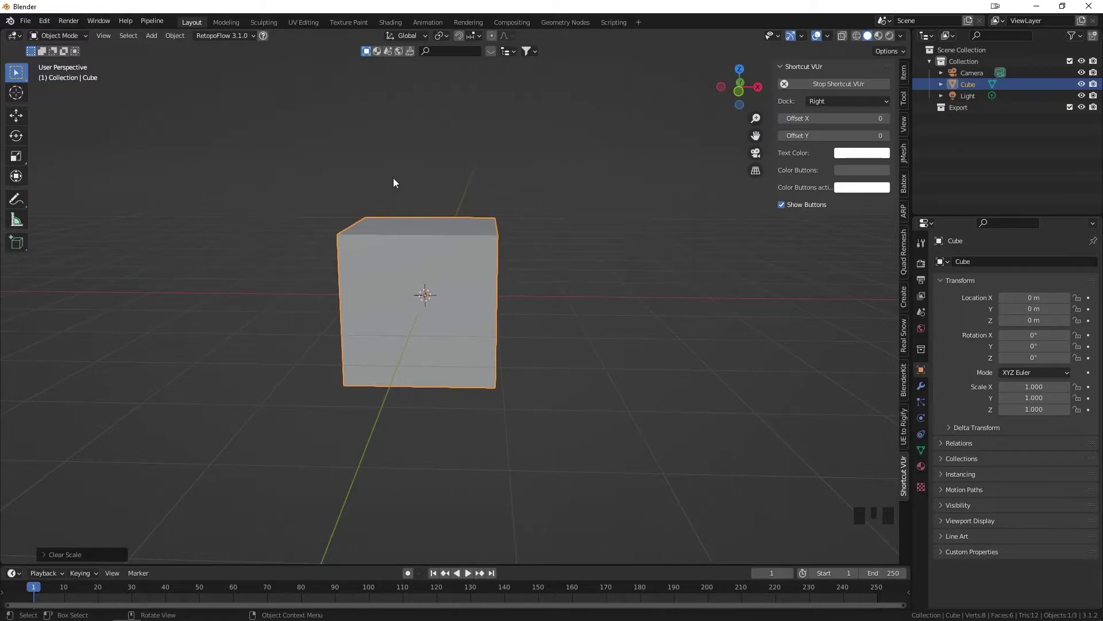
mouse_move(396, 183)
middle_down()
mouse_move(415, 186)
mouse_move(400, 185)
middle_up()
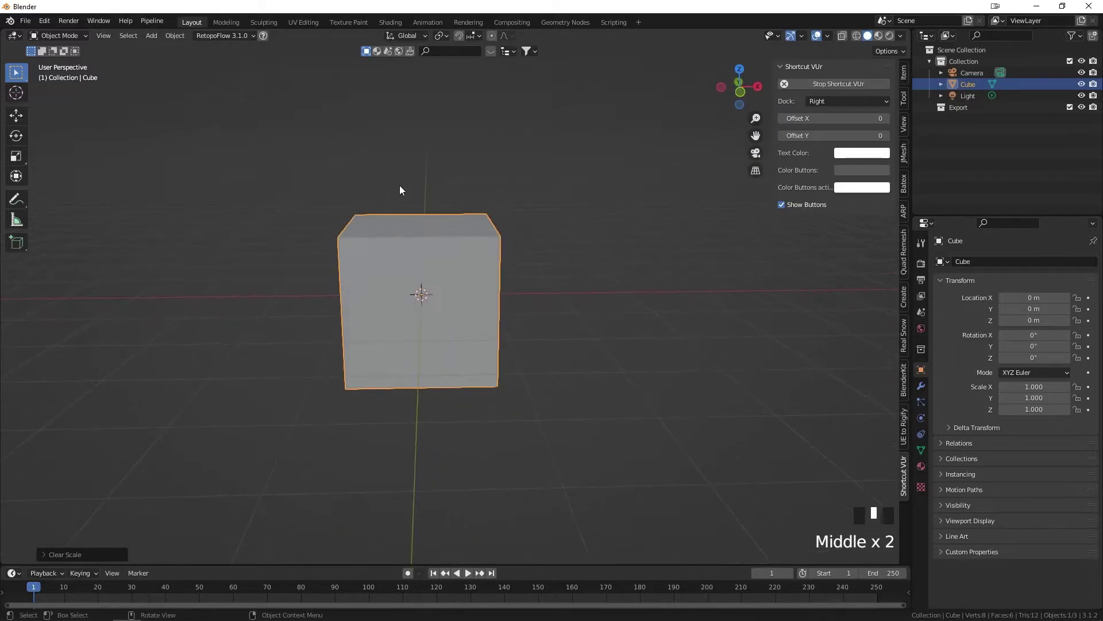
key(shift+a)
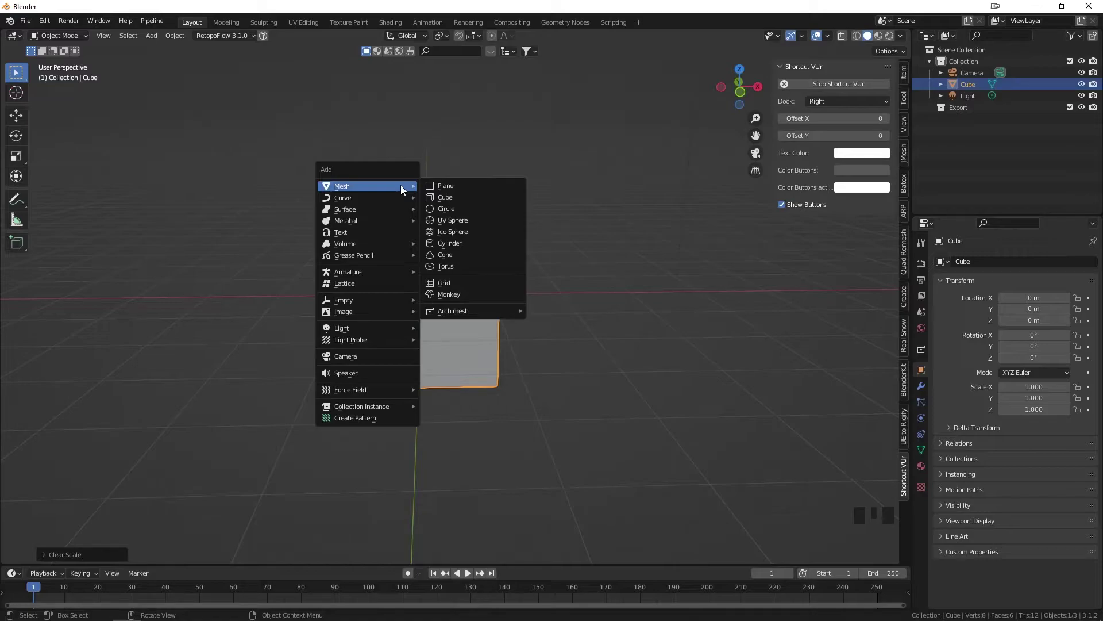
click(458, 135)
click(226, 312)
click(333, 297)
click(389, 232)
click(238, 370)
Select all objects in the scene, and clear the selection
key(a)
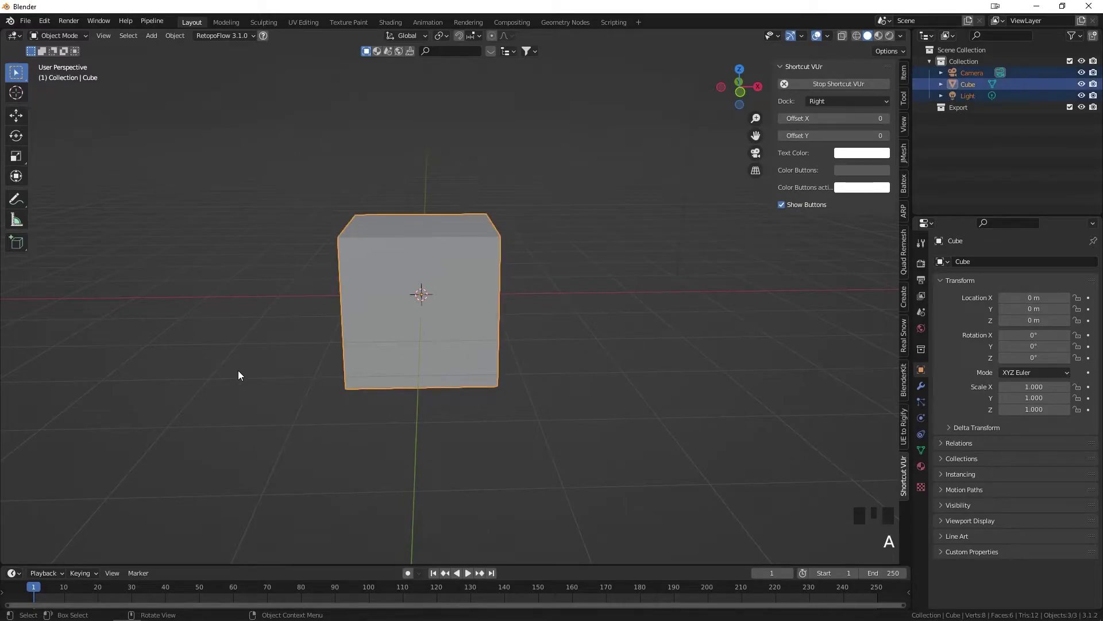
click(985, 108)
click(664, 202)
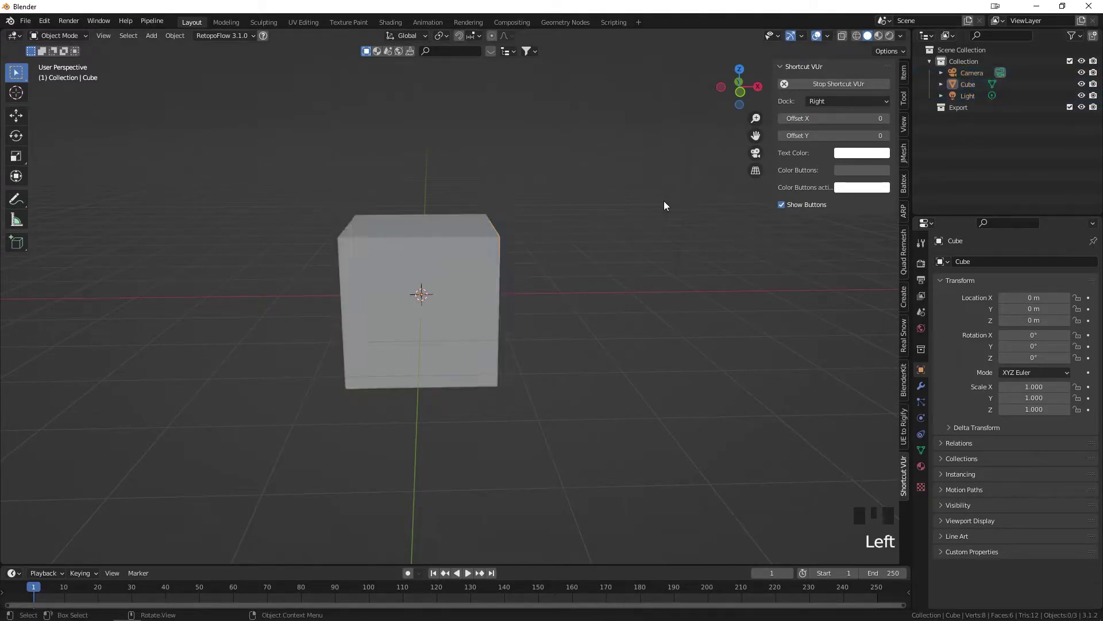
Add a reference image, searching the Downloads folder for "refer" and loading ReferenceCubeGuy.png
key(shift+a)
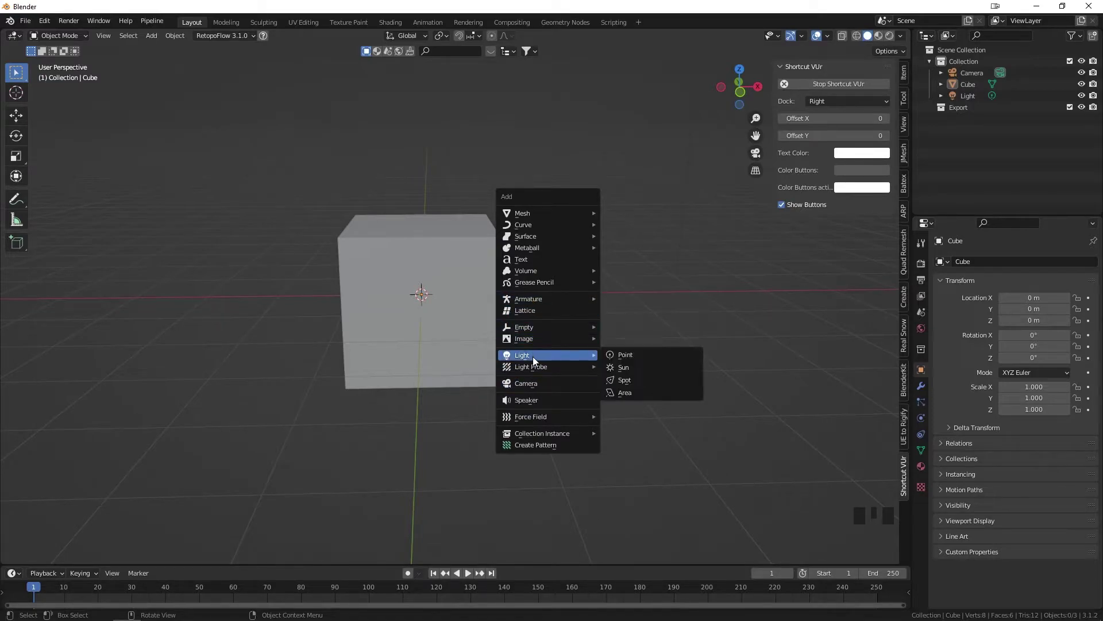
mouse_move(530, 299)
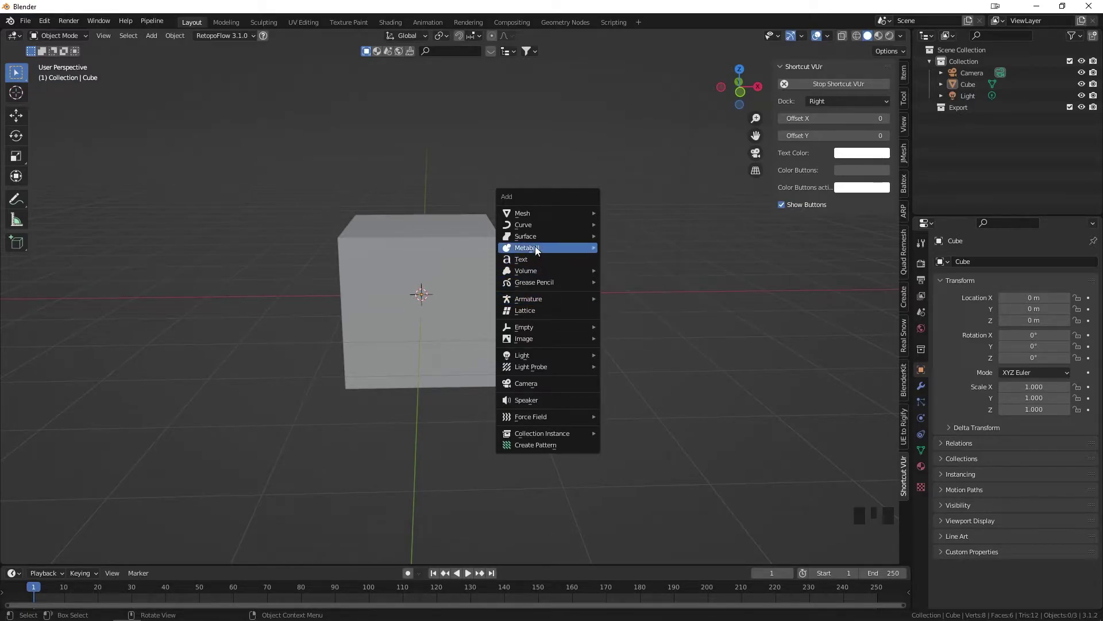
mouse_move(525, 223)
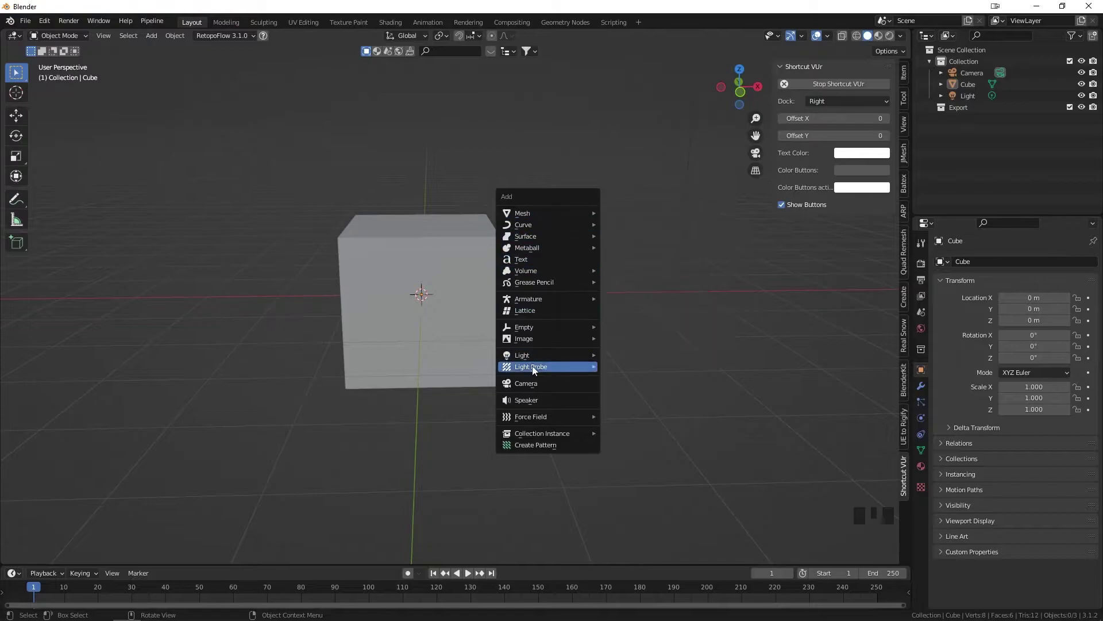
mouse_move(533, 339)
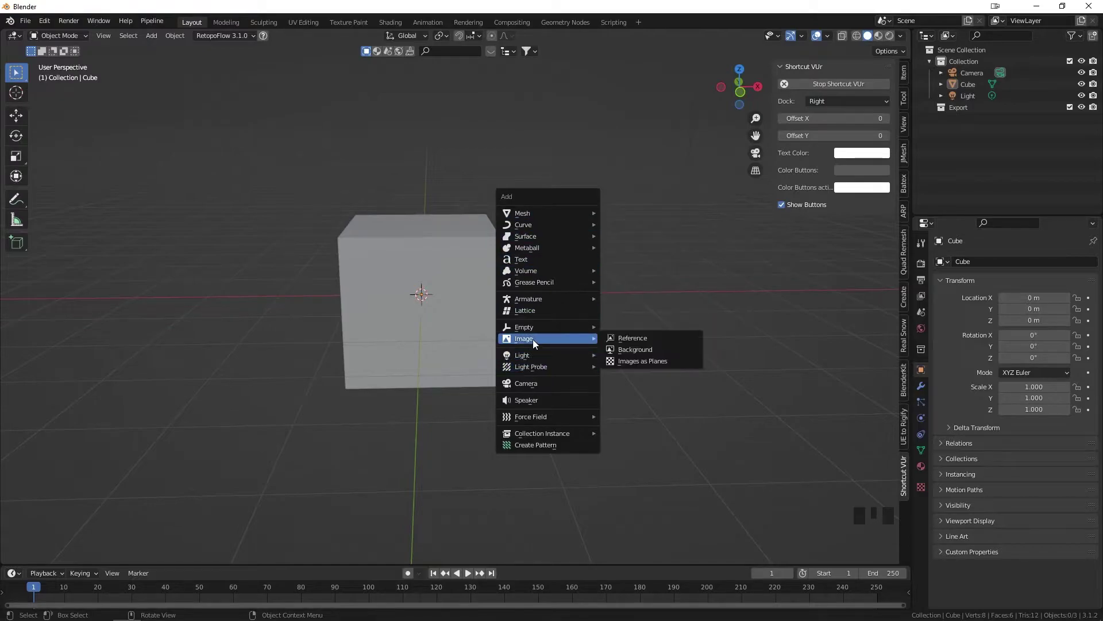
click(643, 339)
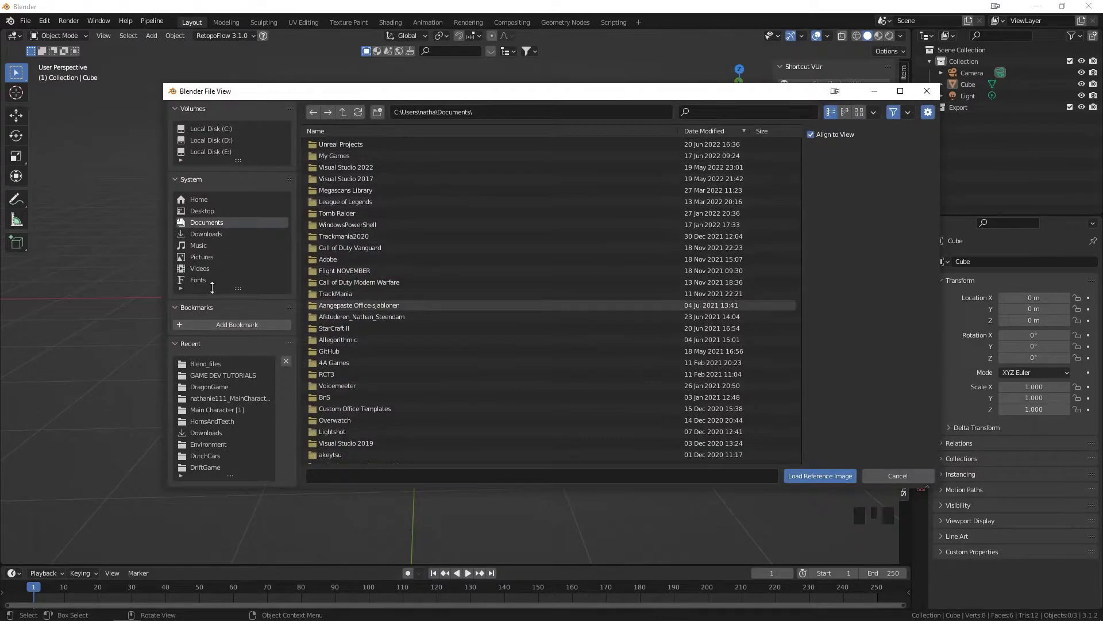
click(206, 233)
click(758, 112)
text(refer)
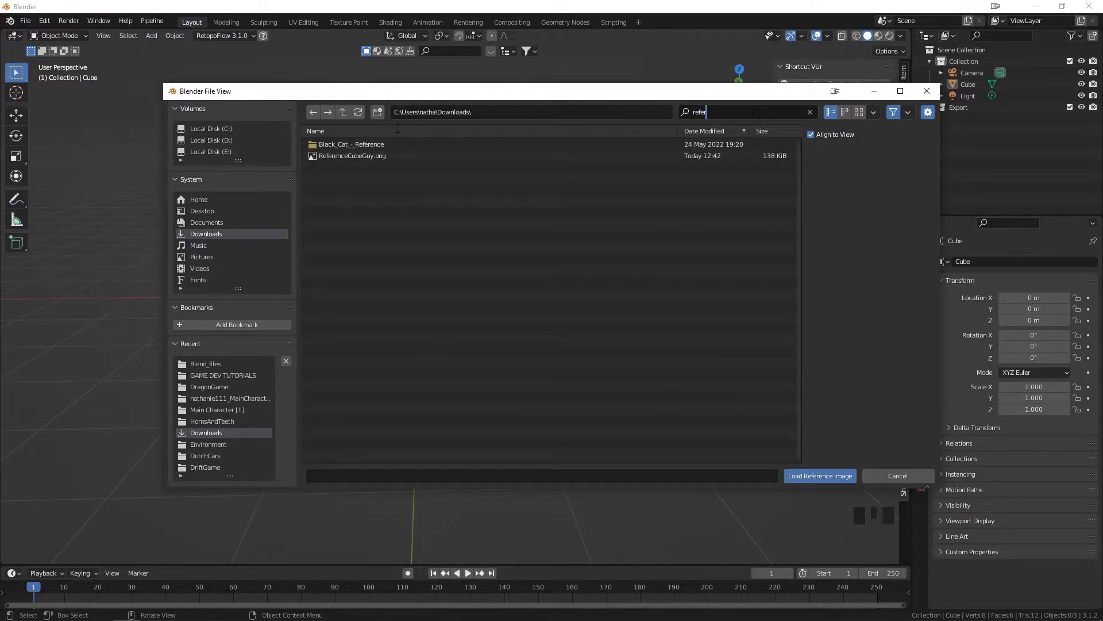
double_click(364, 158)
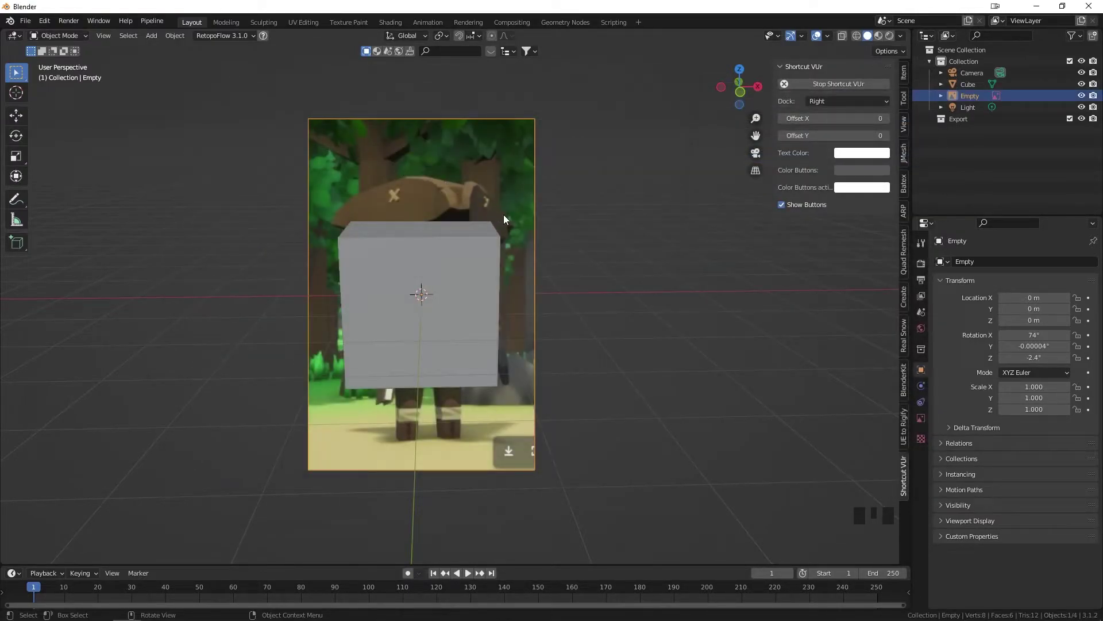
Clear the rotation of the reference image
middle_drag(522, 219, 415, 332)
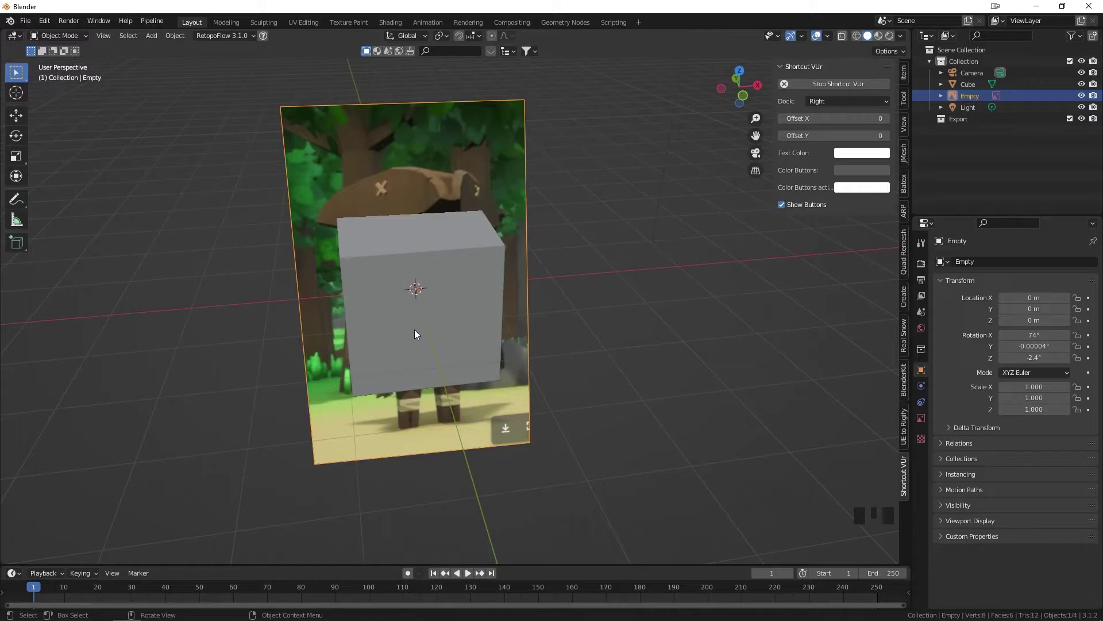
middle_drag(410, 329, 406, 318)
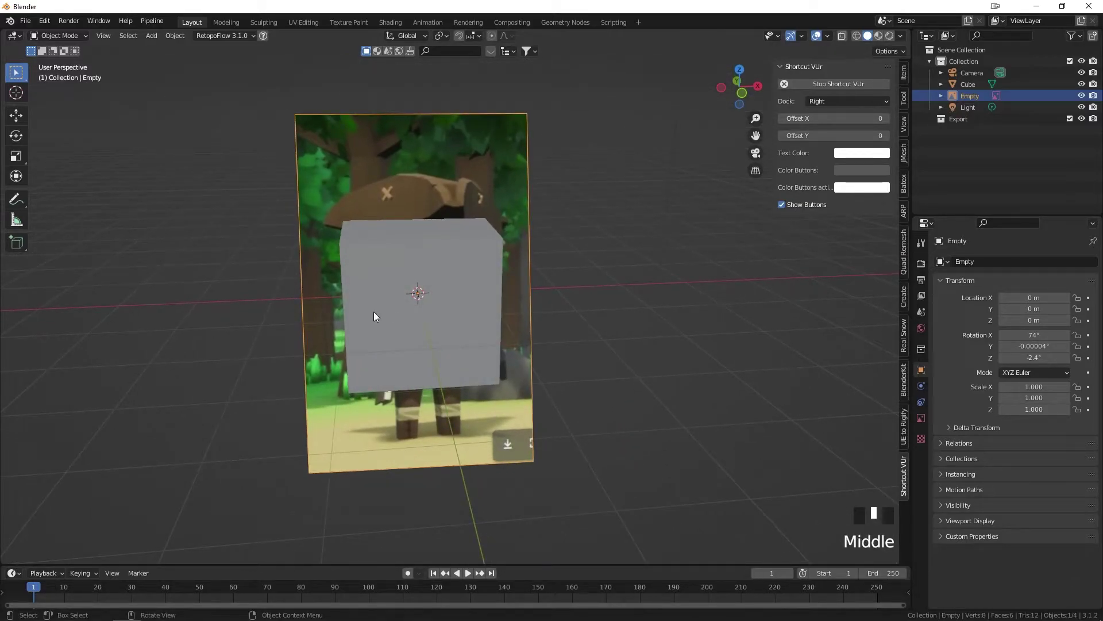
mouse_move(377, 309)
middle_down()
mouse_move(524, 288)
mouse_move(577, 302)
mouse_move(499, 327)
mouse_move(386, 336)
mouse_move(281, 303)
mouse_move(378, 311)
middle_up()
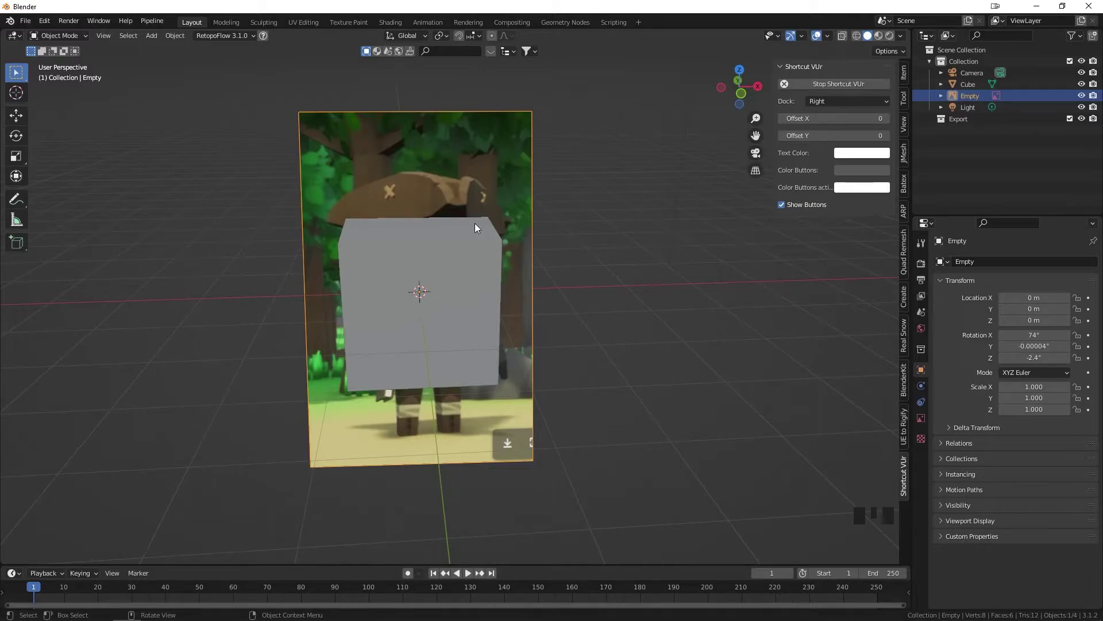
middle_drag(437, 239, 383, 252)
middle_drag(486, 263, 449, 265)
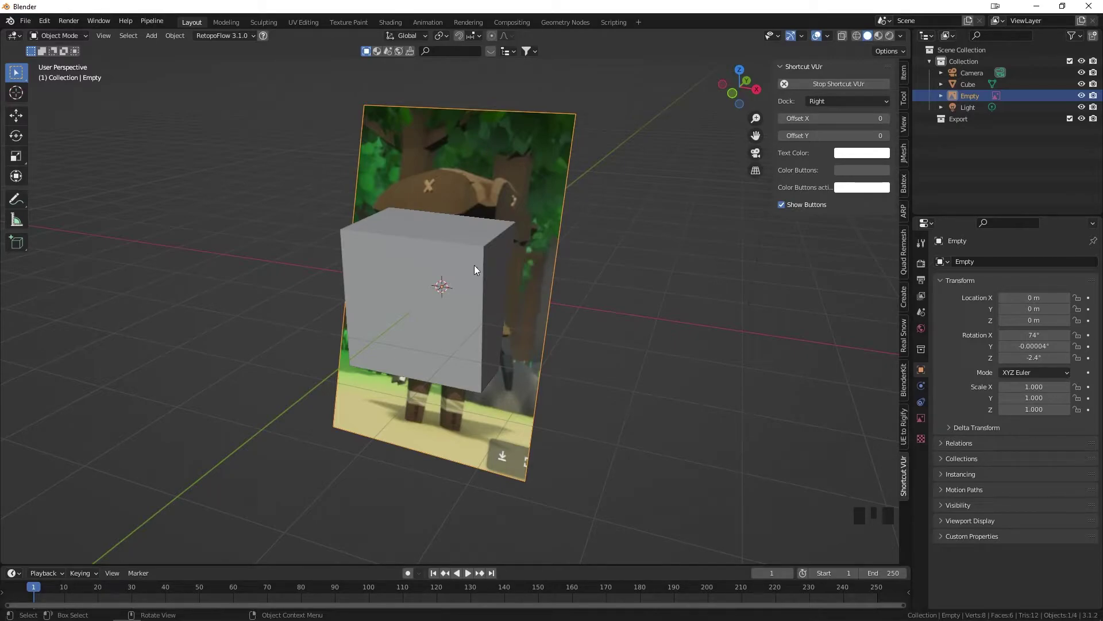
middle_drag(452, 264, 554, 253)
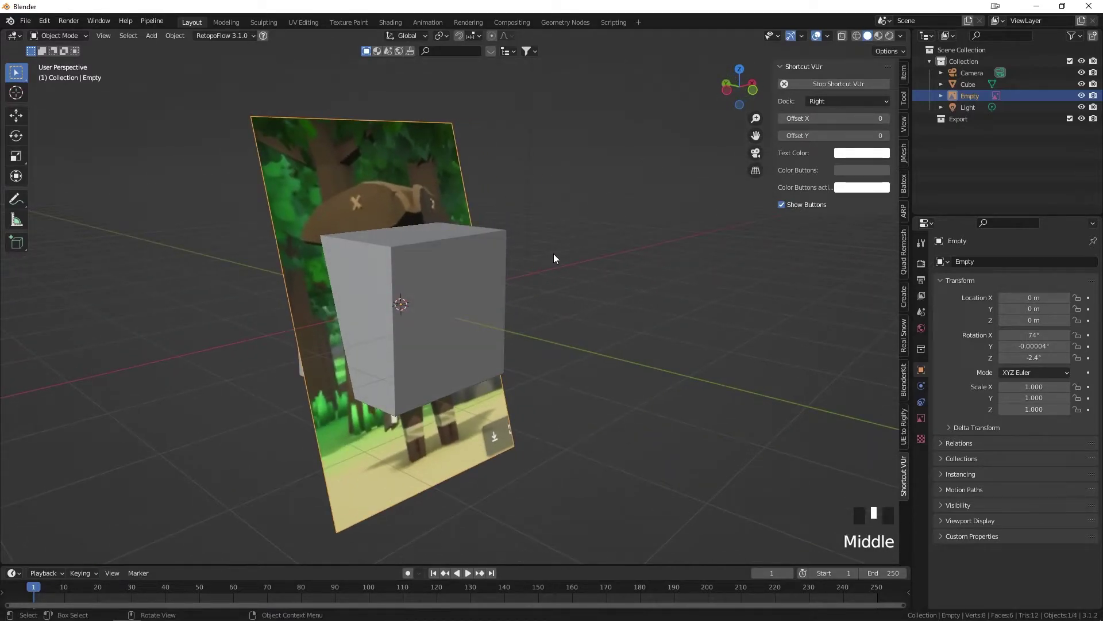
key(super)
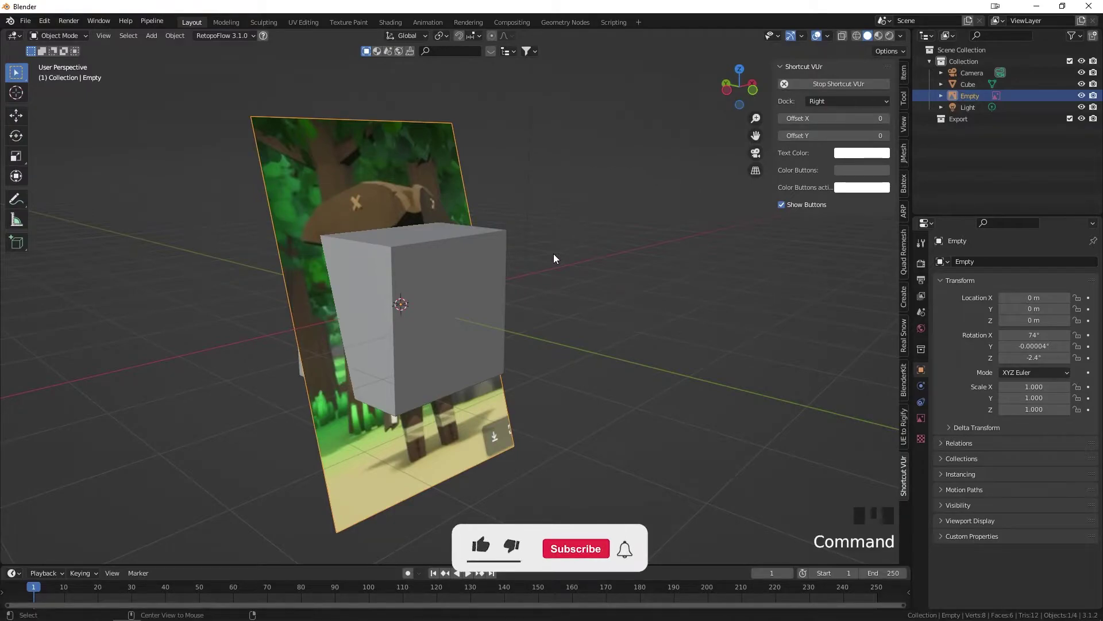
key(alt+r)
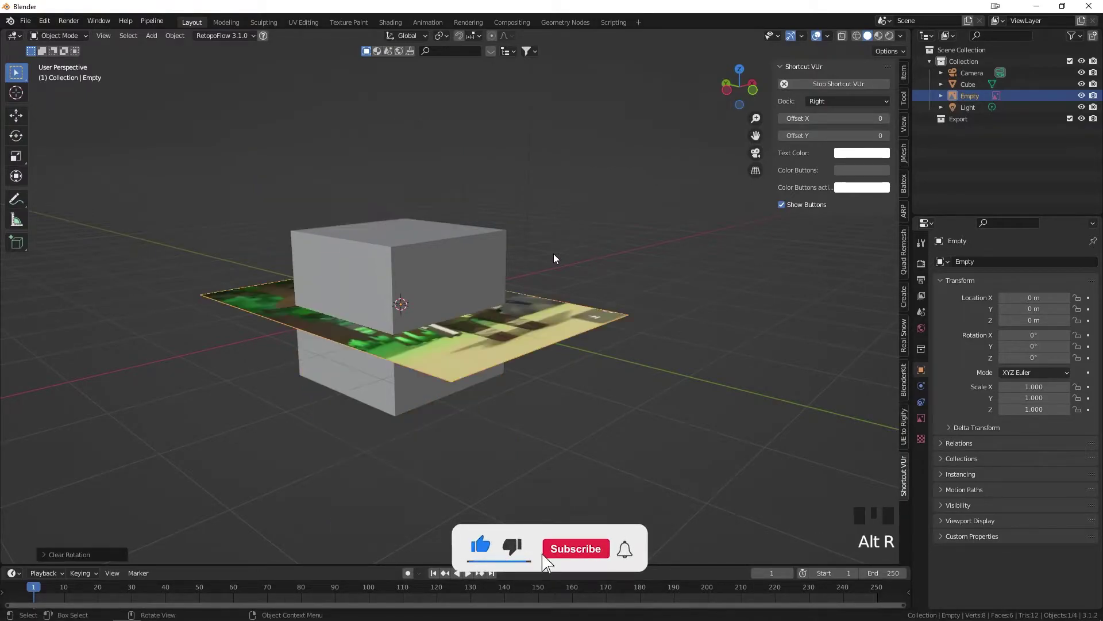
Rotate the reference image 90° about the global X axis so it stands upright
middle_drag(533, 267, 368, 294)
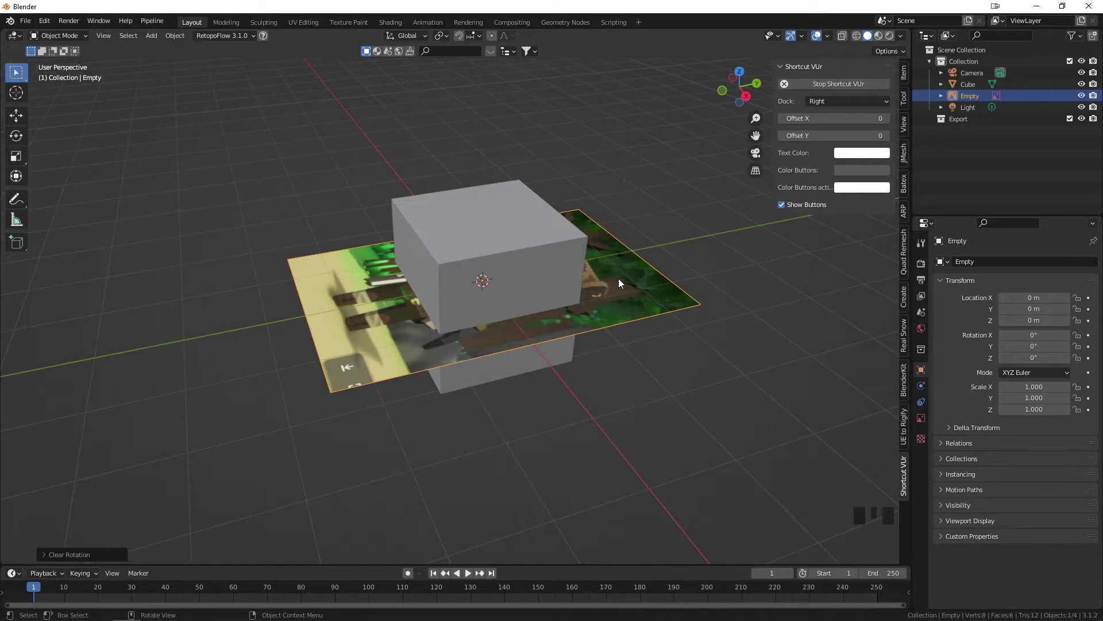
key(r)
key(x)
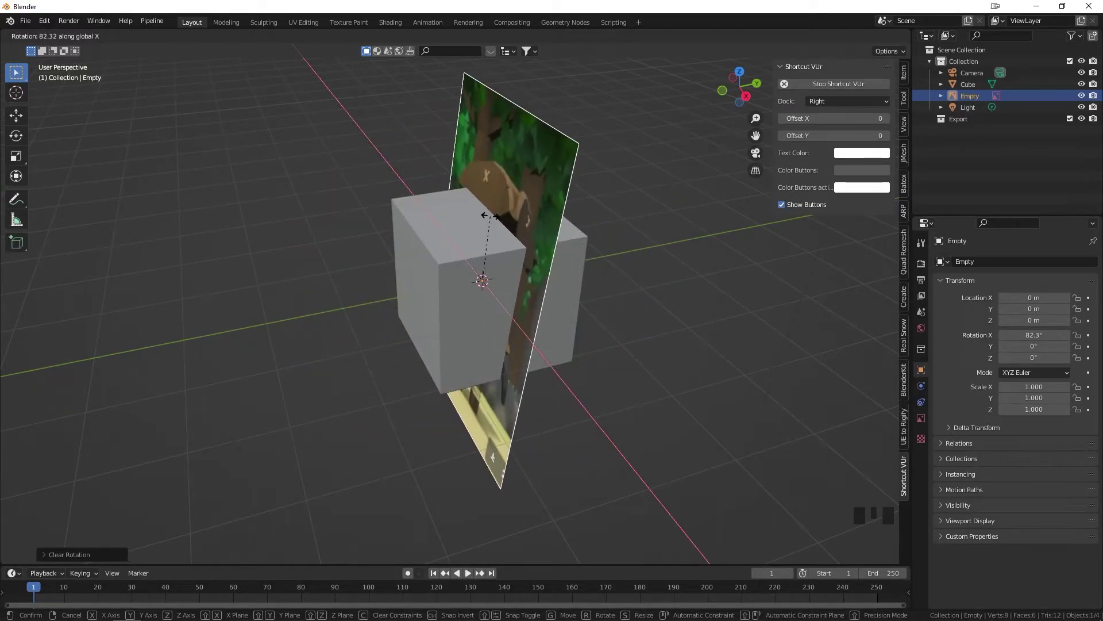
text(90)
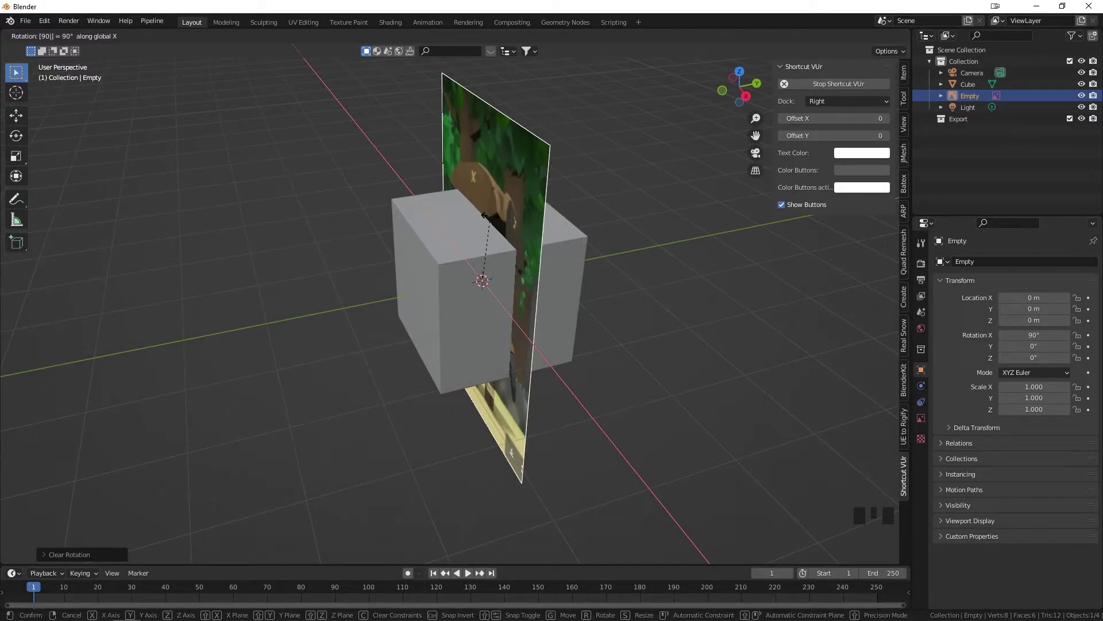
key(Return)
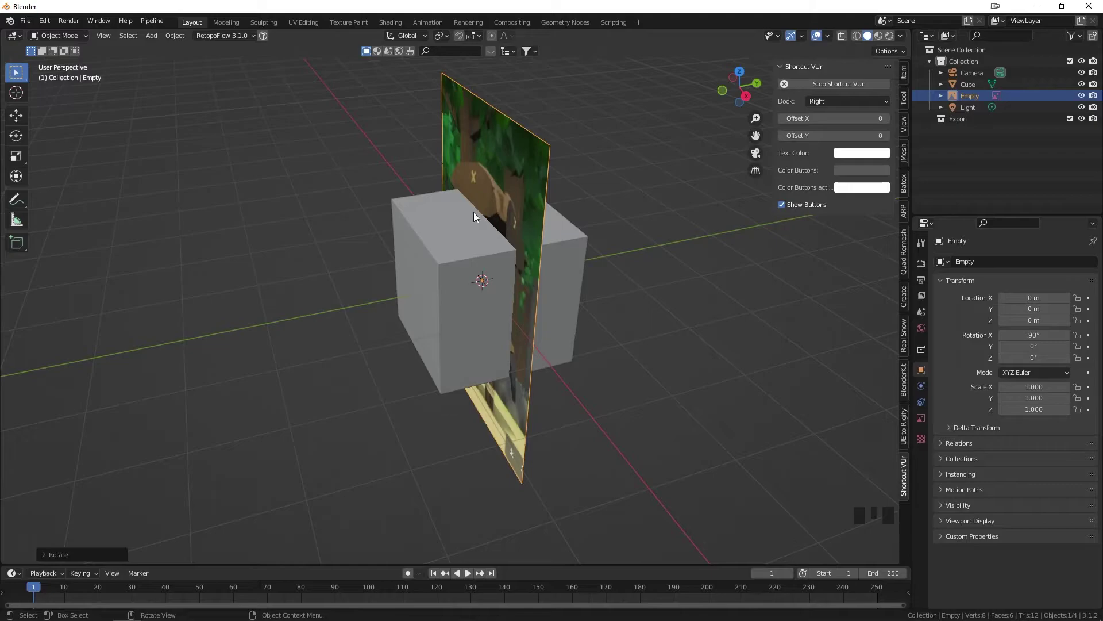
Move the reference image about -3.4 m along the global X axis so it stands beside the cube
middle_drag(455, 219, 567, 189)
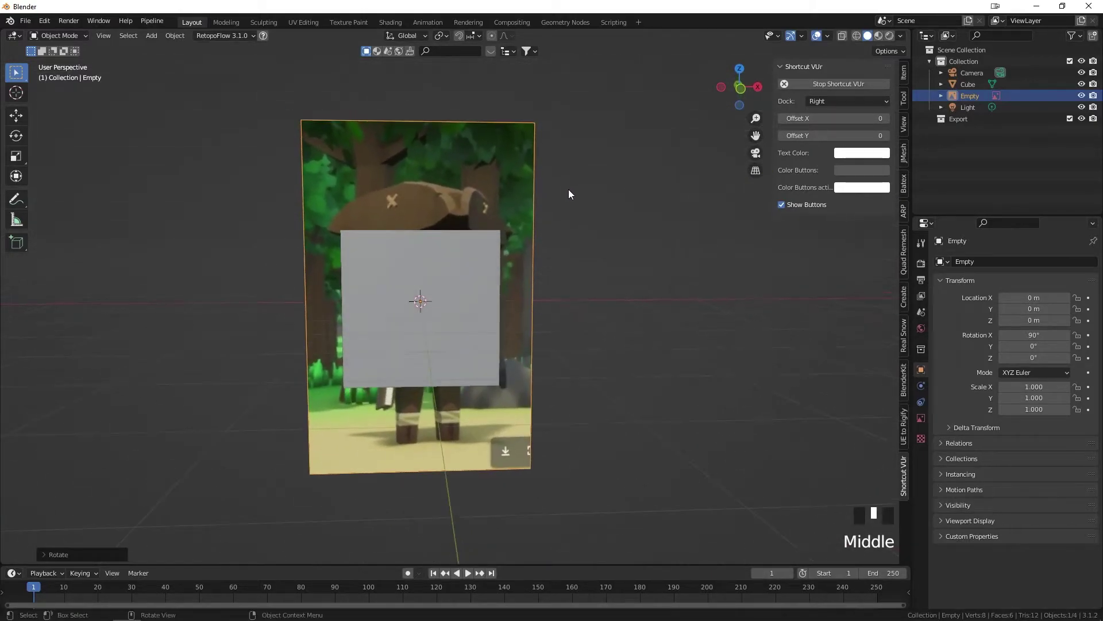
key(g)
key(x)
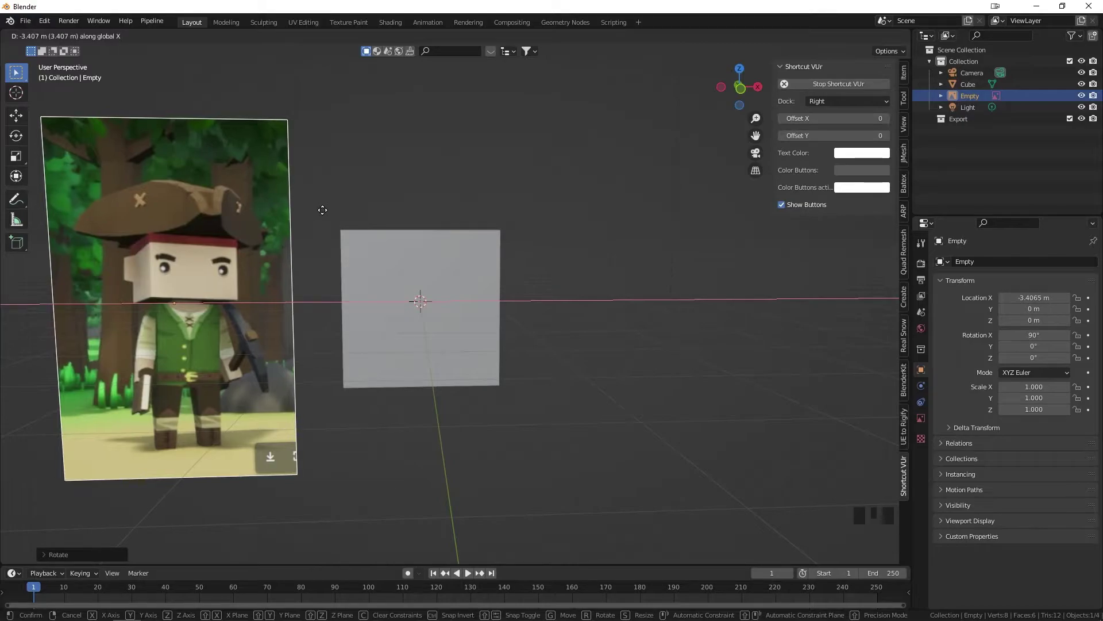
click(323, 209)
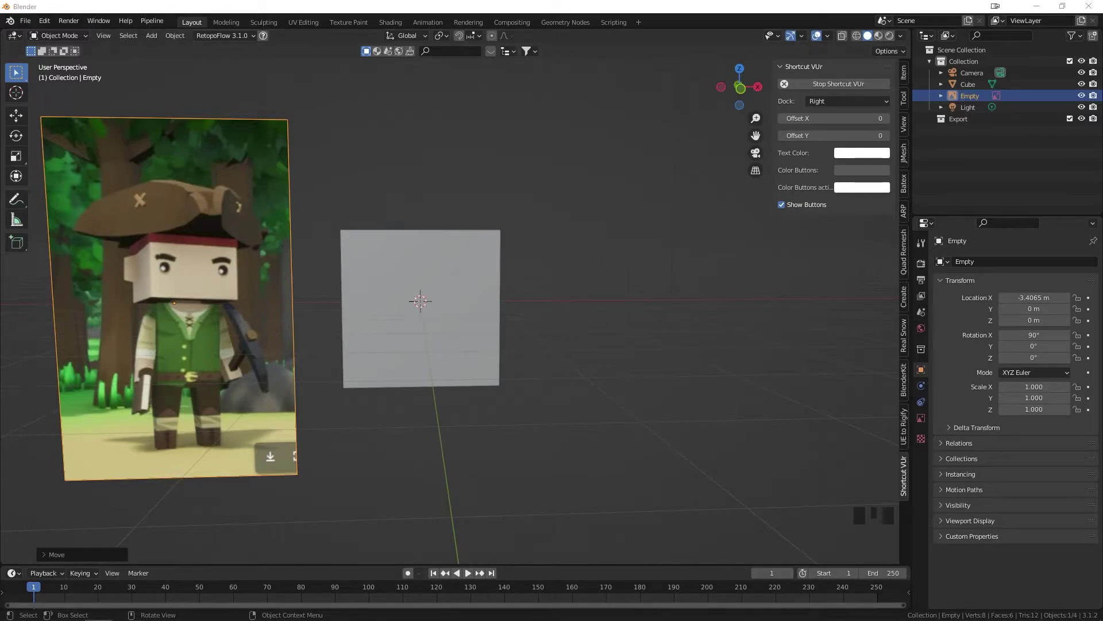
Select the cube and switch it to Edit Mode
click(443, 279)
middle_drag(457, 266, 501, 278)
middle_drag(435, 272, 385, 279)
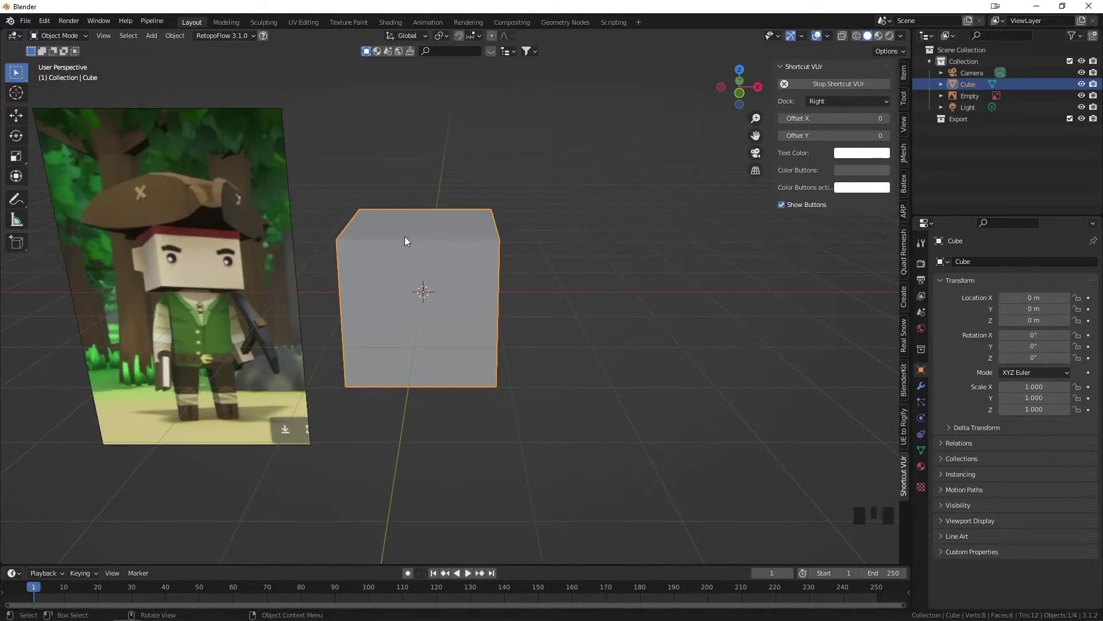
click(61, 37)
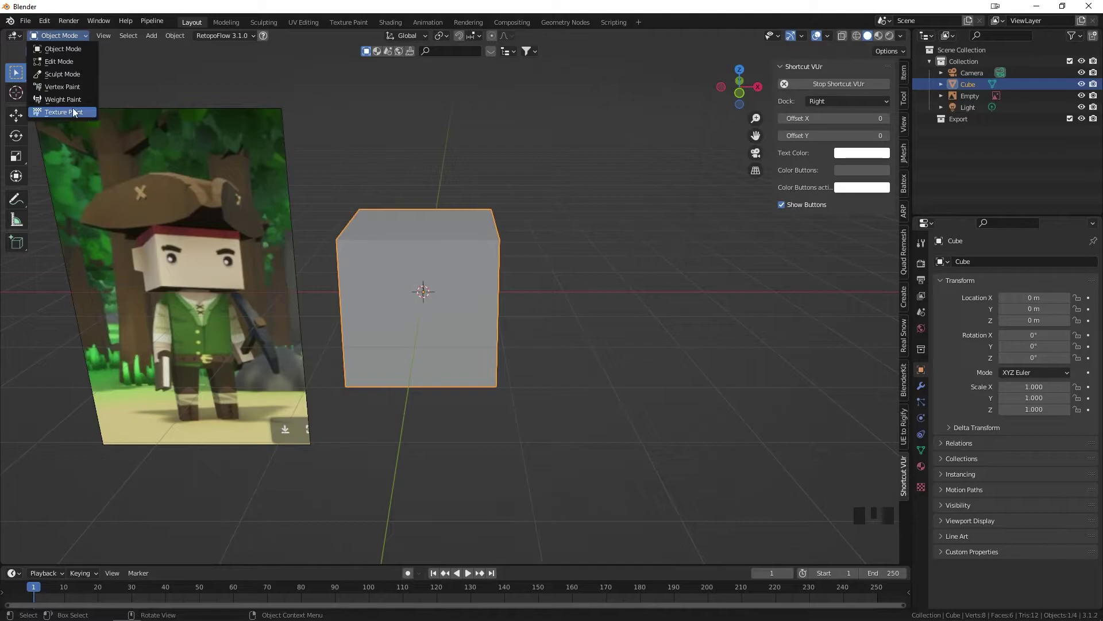
click(67, 59)
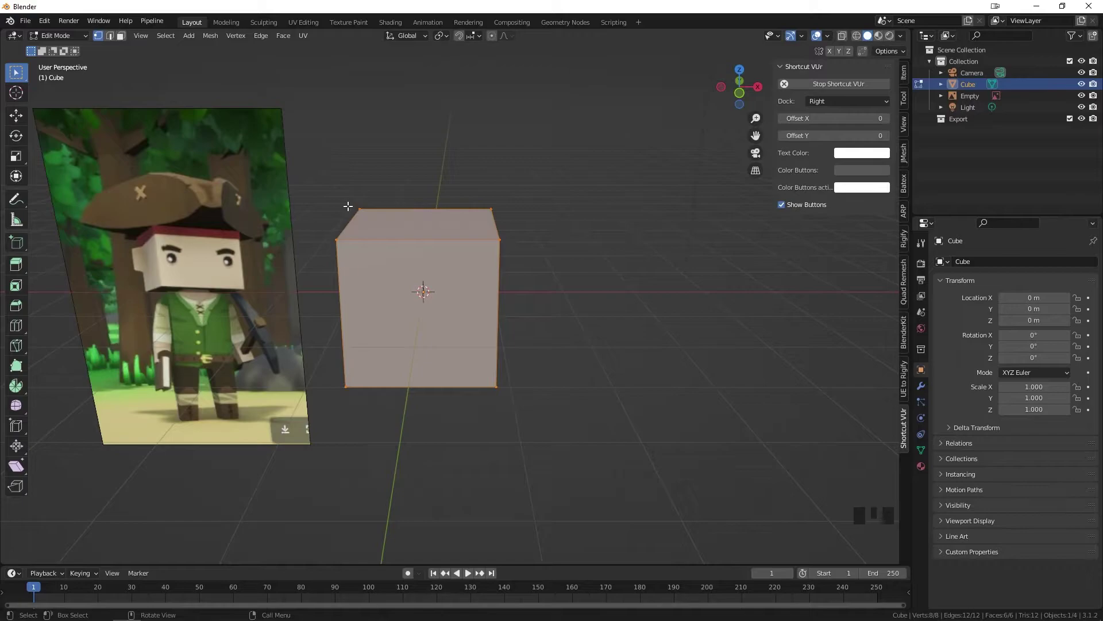
Pick individual corner vertices of the cube one after another, from several sides
middle_drag(367, 213, 456, 214)
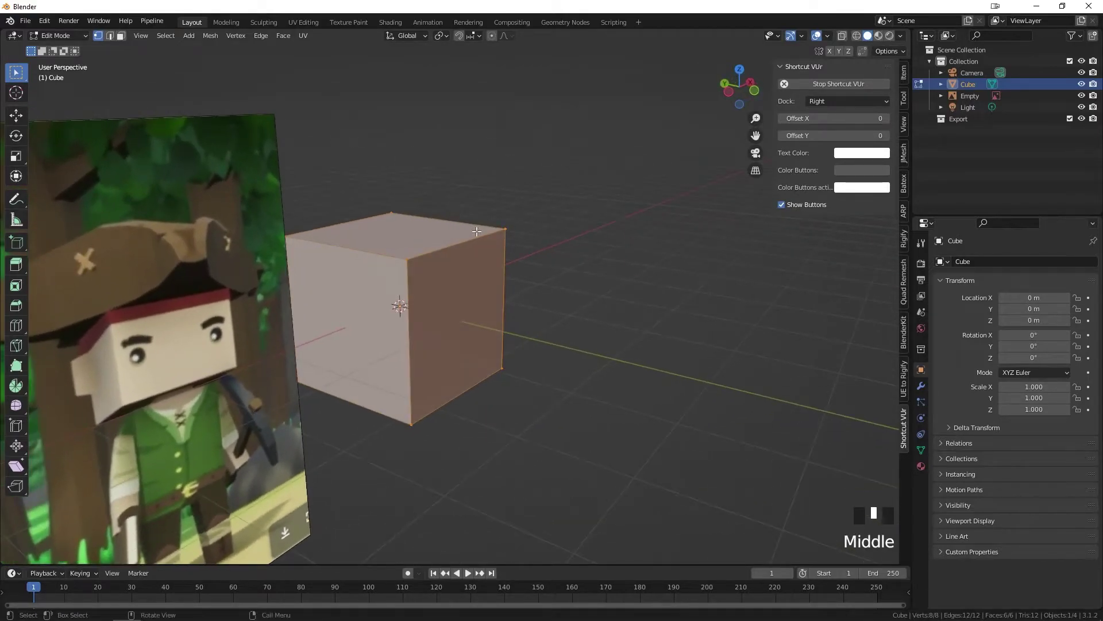
click(415, 258)
click(501, 232)
click(501, 233)
middle_drag(500, 233, 345, 217)
click(333, 213)
click(368, 394)
click(497, 382)
middle_drag(512, 364, 426, 344)
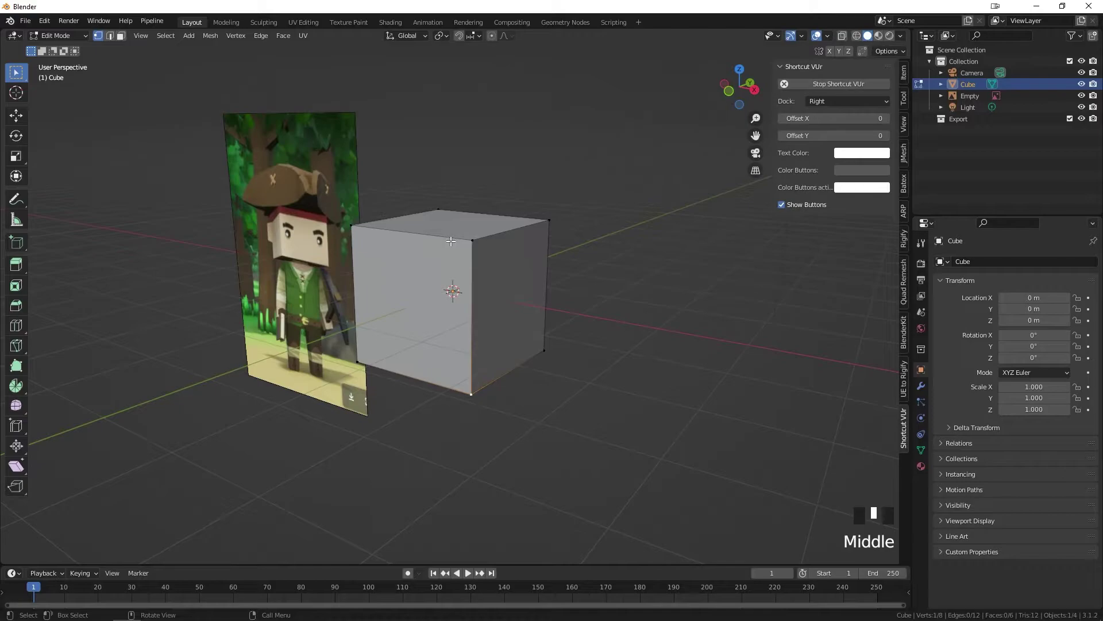
Select the cube's top front edge in edge select mode, and return to vertex select mode
middle_drag(451, 240, 480, 258)
click(513, 235)
key(2)
click(468, 259)
key(1)
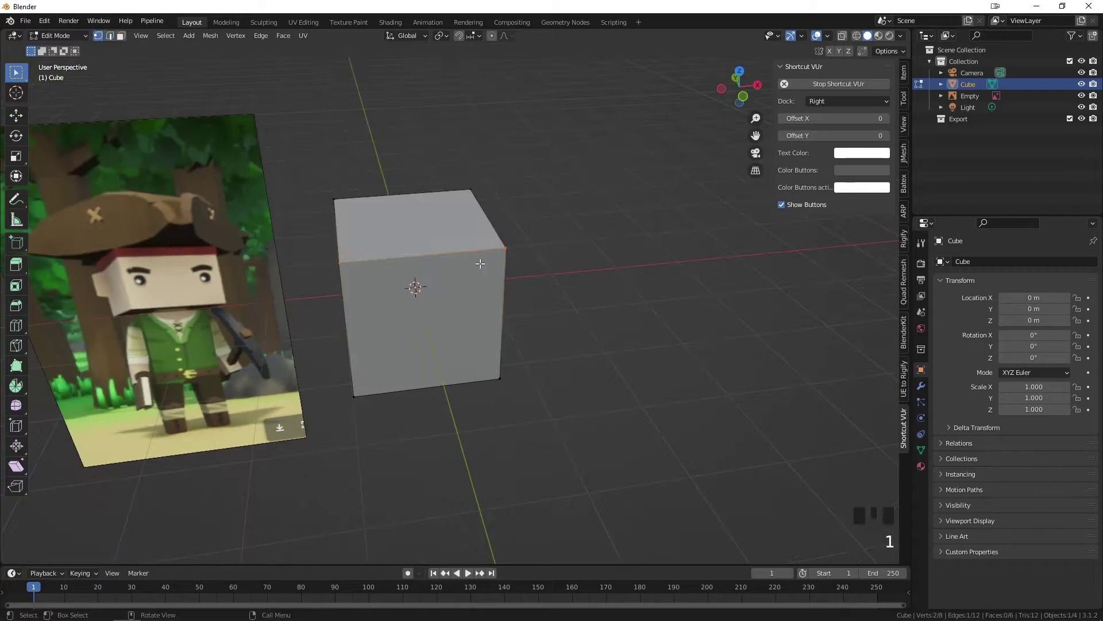
Try moving the cube's top front corner vertex on the +X side freely outward, and cancel the move
click(505, 247)
key(g)
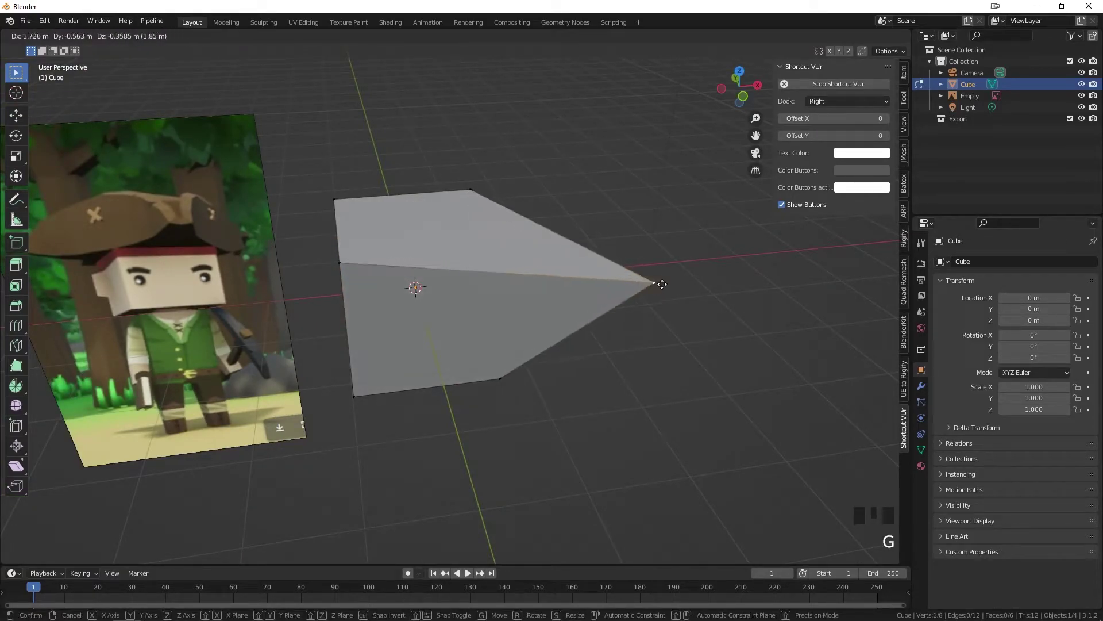
right_click(559, 246)
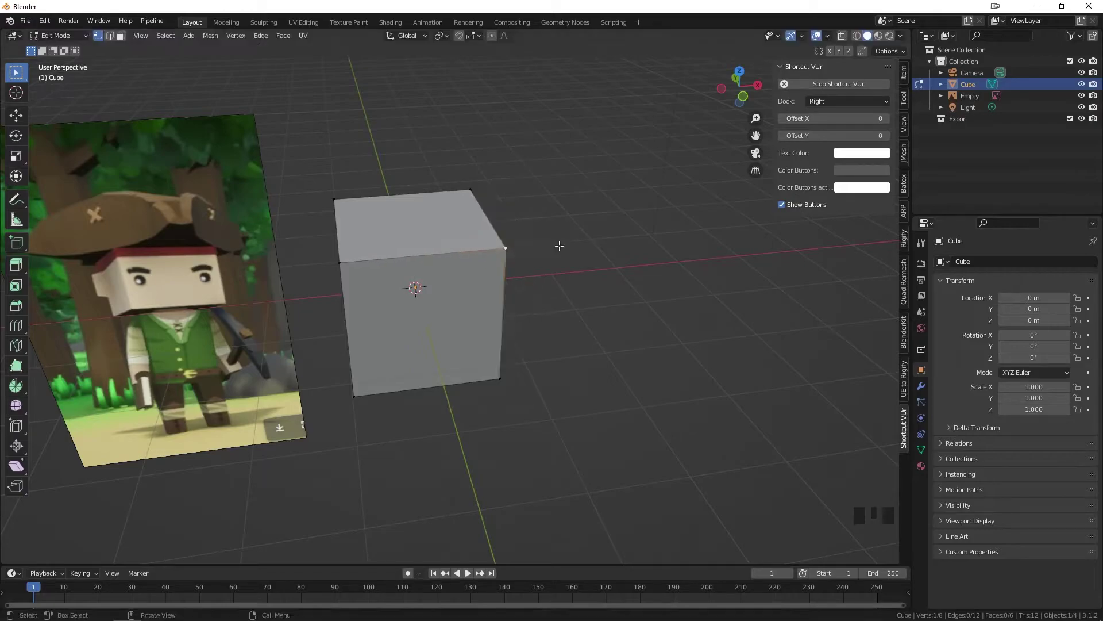
Return the cube to Object Mode, toggling Edit Mode on and off once more
middle_drag(561, 244, 478, 253)
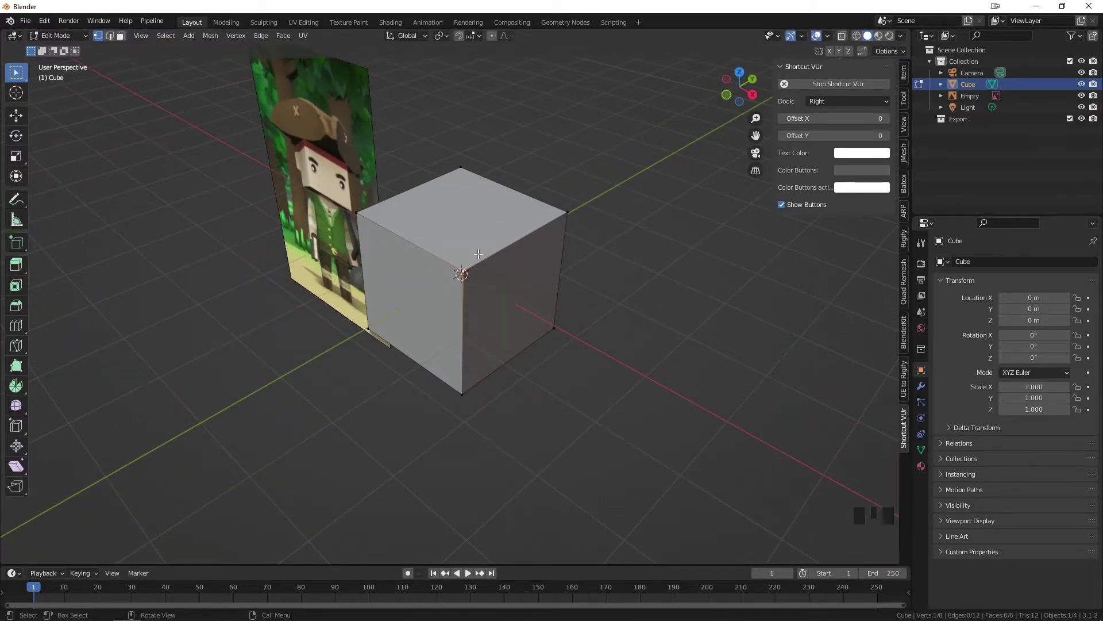
key(Tab)
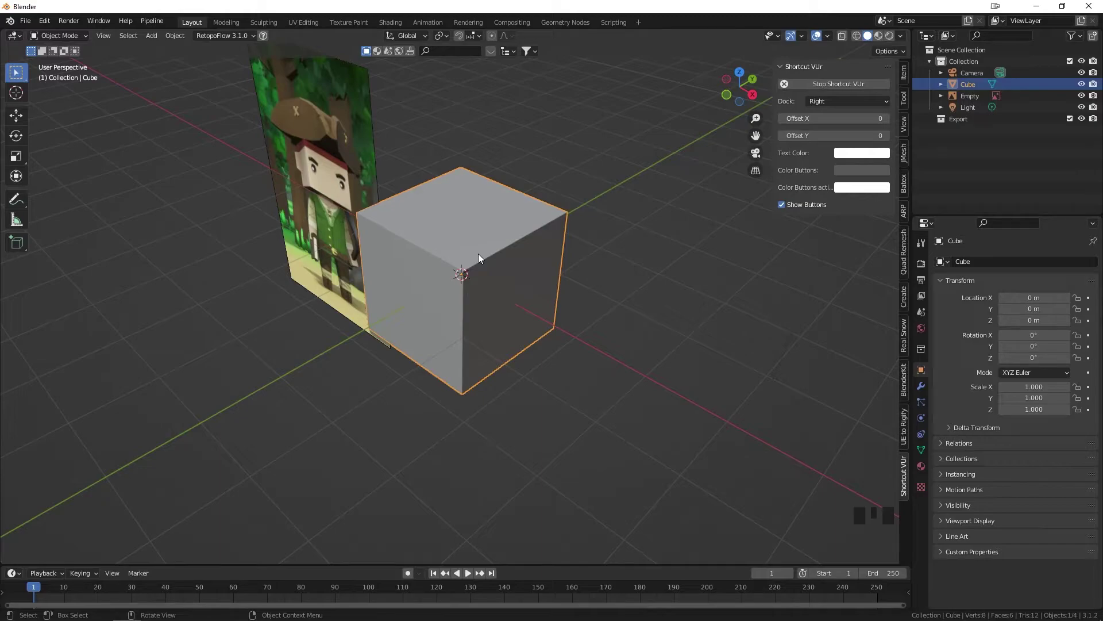
middle_drag(442, 253, 516, 258)
key(Tab)
key(Tab)
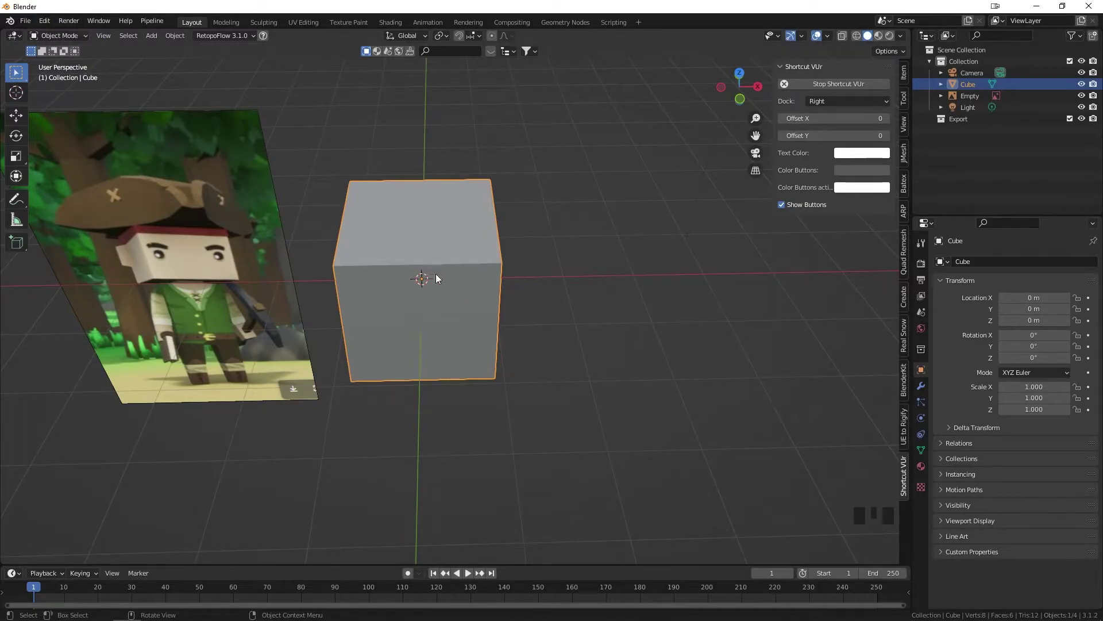
Try scaling the whole cube along the X axis in Object Mode, and cancel the scaling
mouse_move(506, 268)
middle_down()
mouse_move(444, 240)
mouse_move(512, 250)
middle_up()
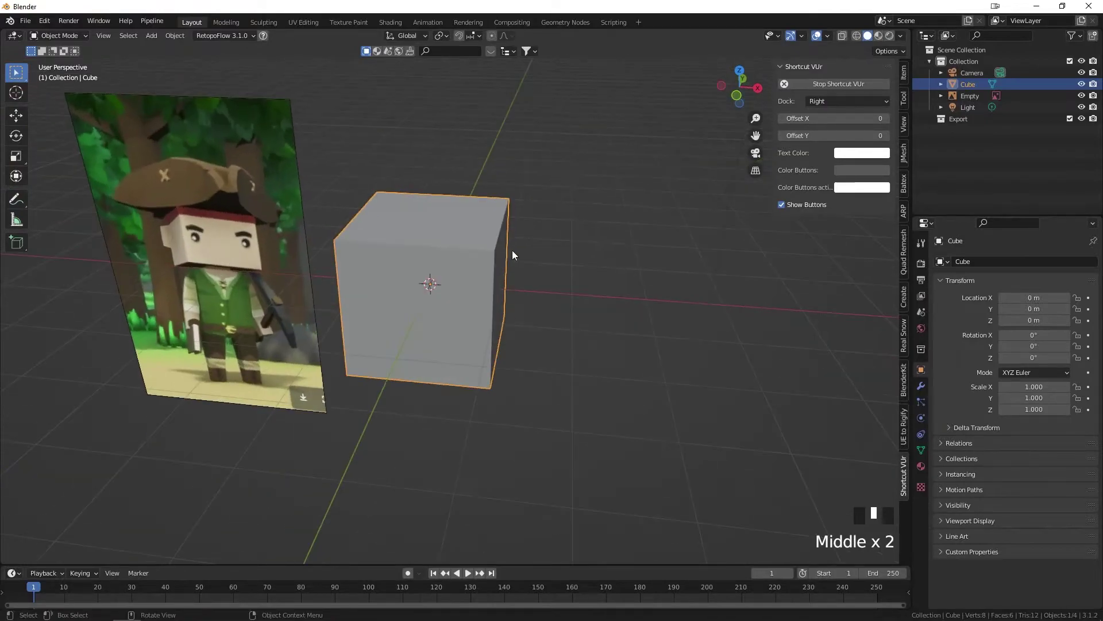
key(s)
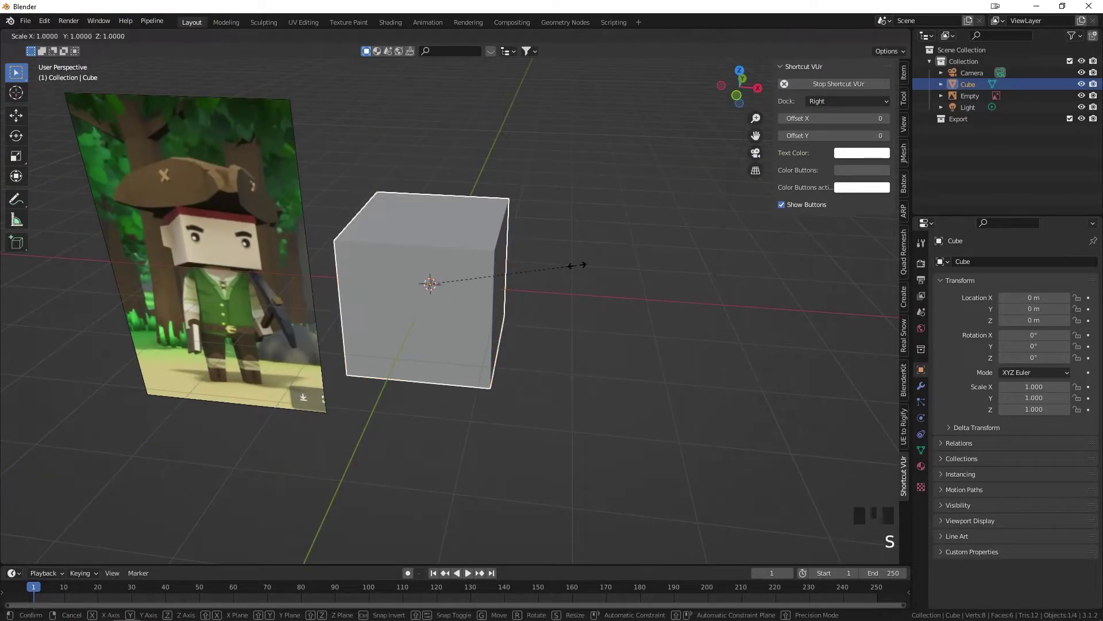
key(x)
right_click(651, 295)
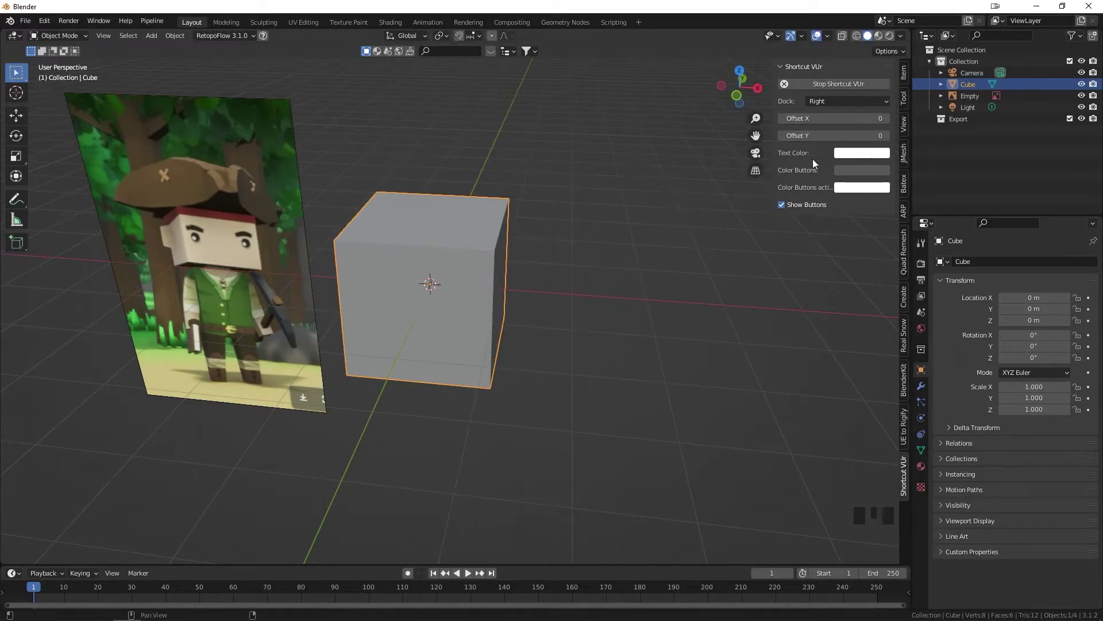
Display the cube's transform properties, try an X scale of about 2.225 in Object Mode, and restore it to 1.000
click(904, 71)
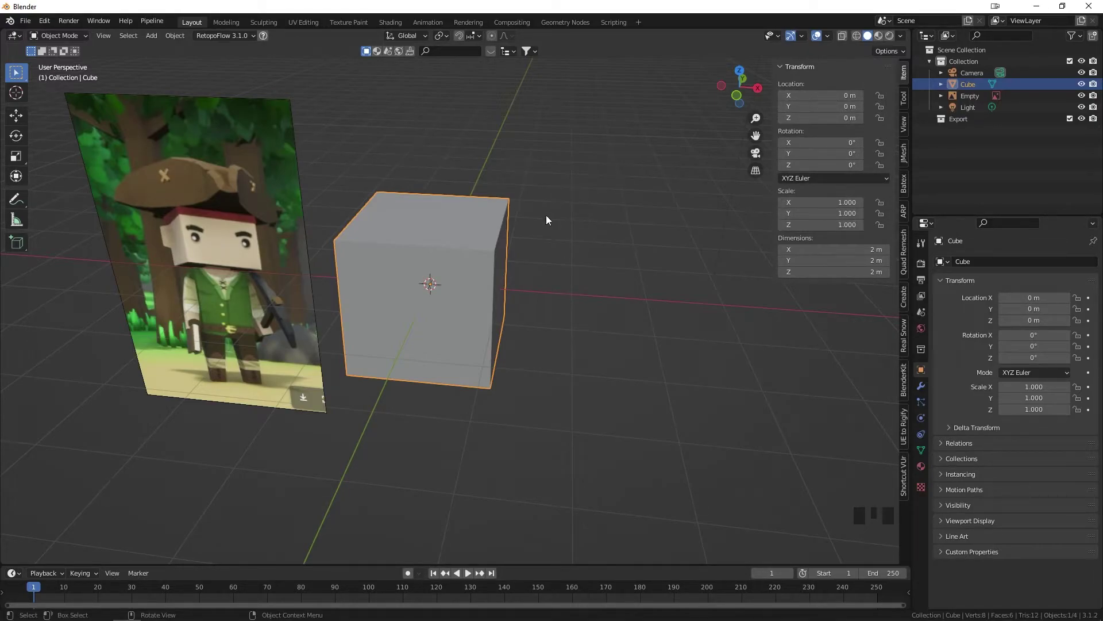
key(s)
key(x)
click(719, 265)
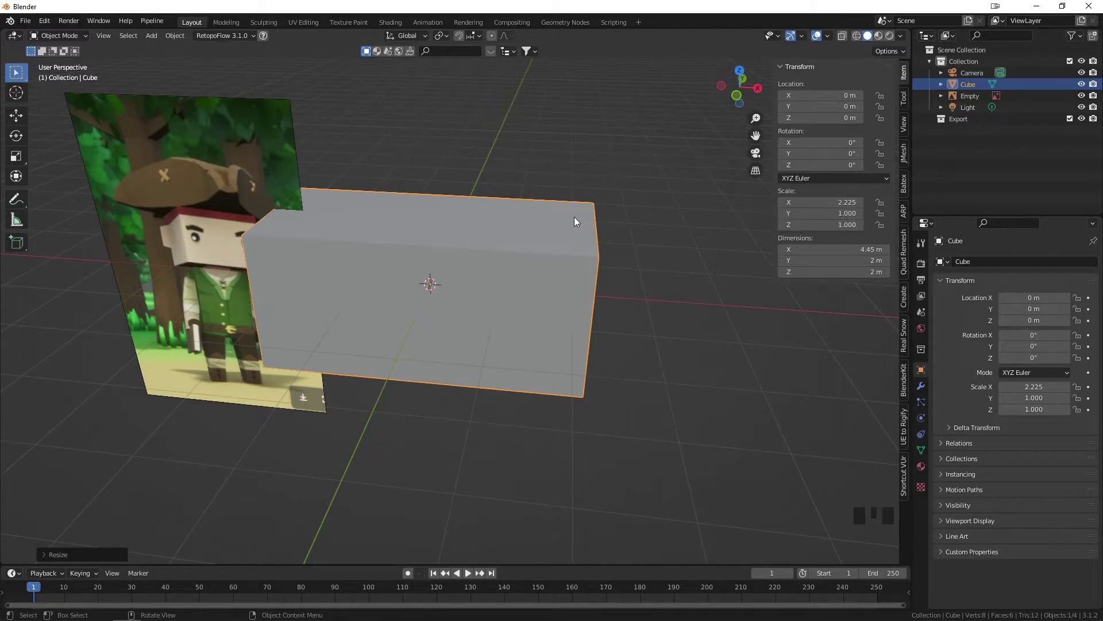
drag(812, 205, 782, 204)
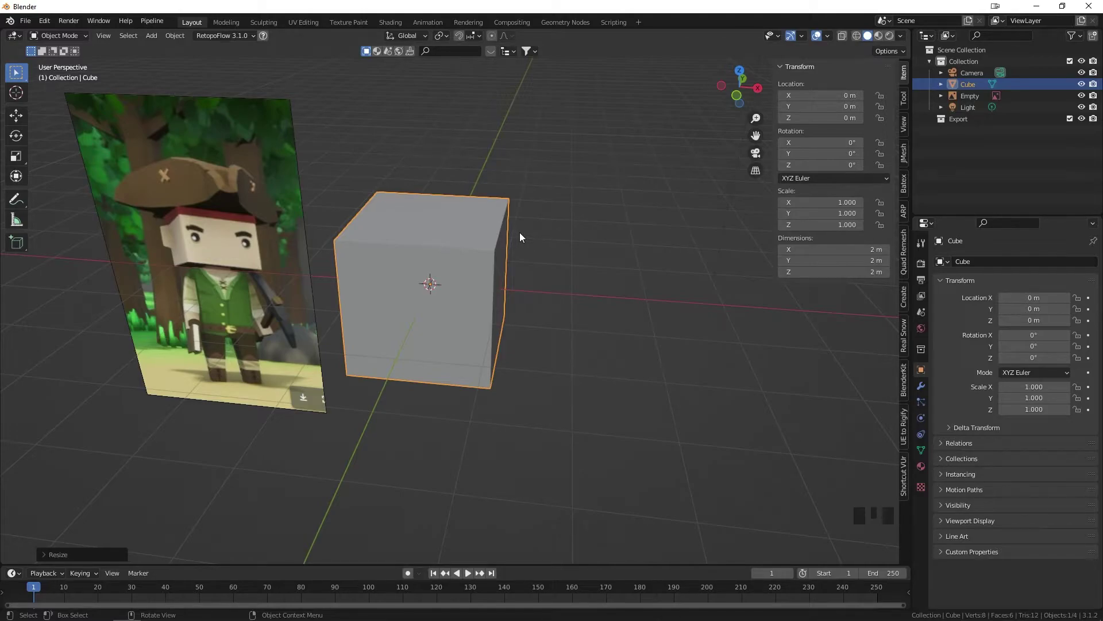
Select all of the cube's geometry in Edit Mode and scale it to about 0.86 along the global Y axis
key(Tab)
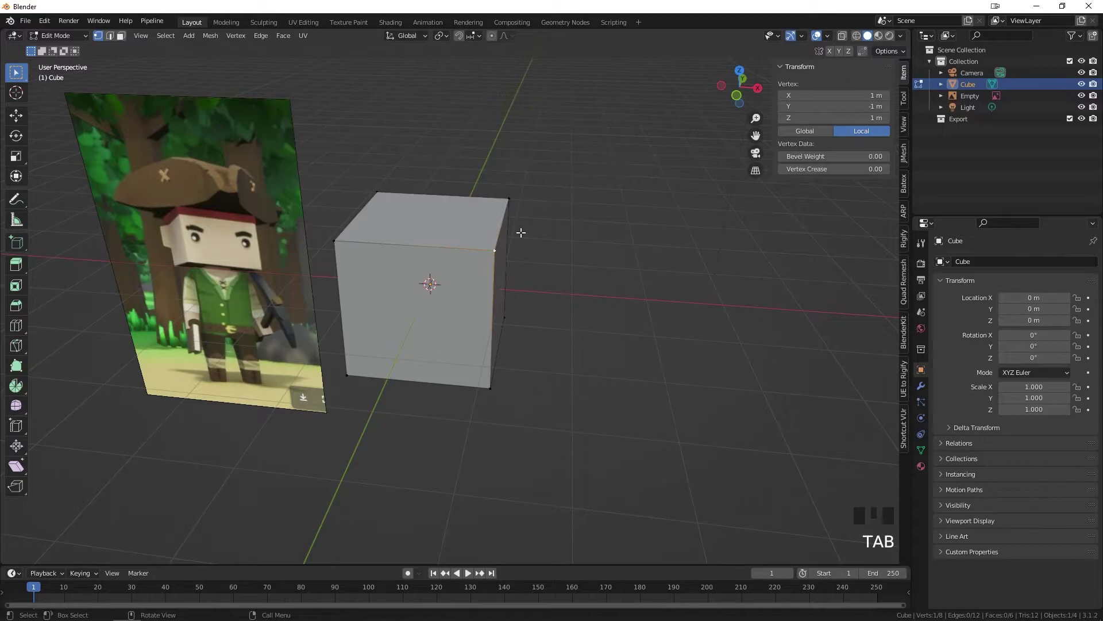
key(a)
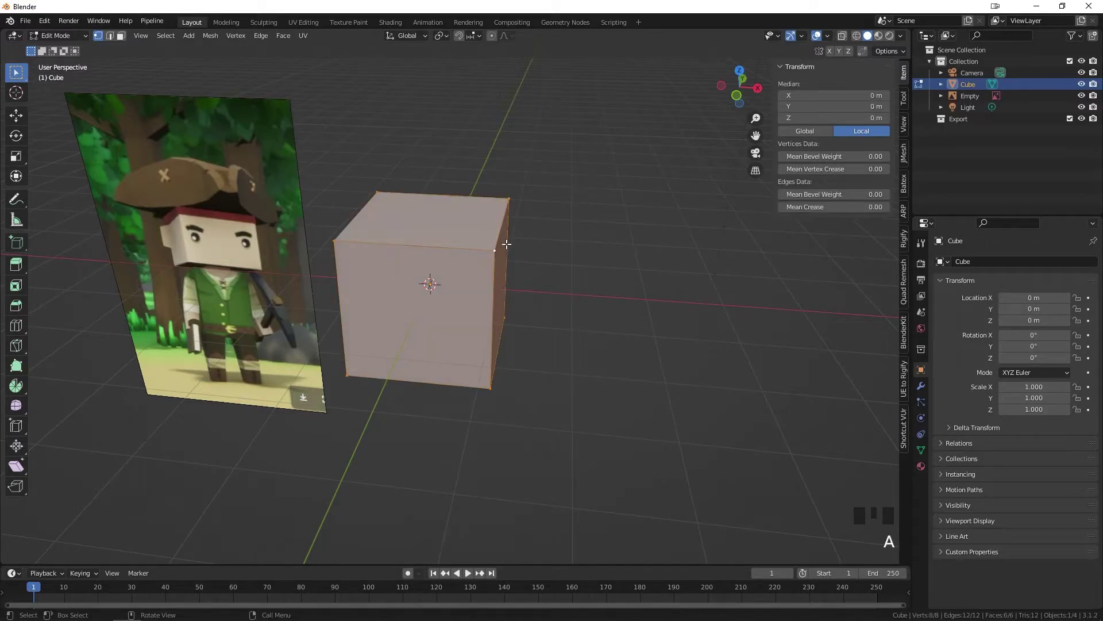
middle_drag(360, 268, 275, 276)
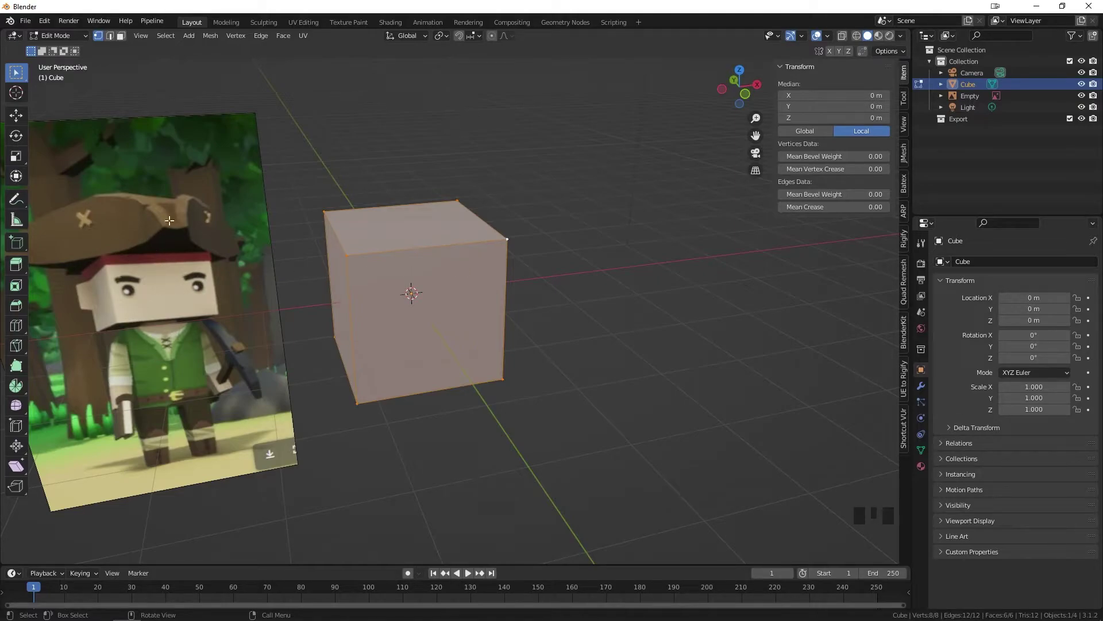
middle_drag(519, 261, 503, 262)
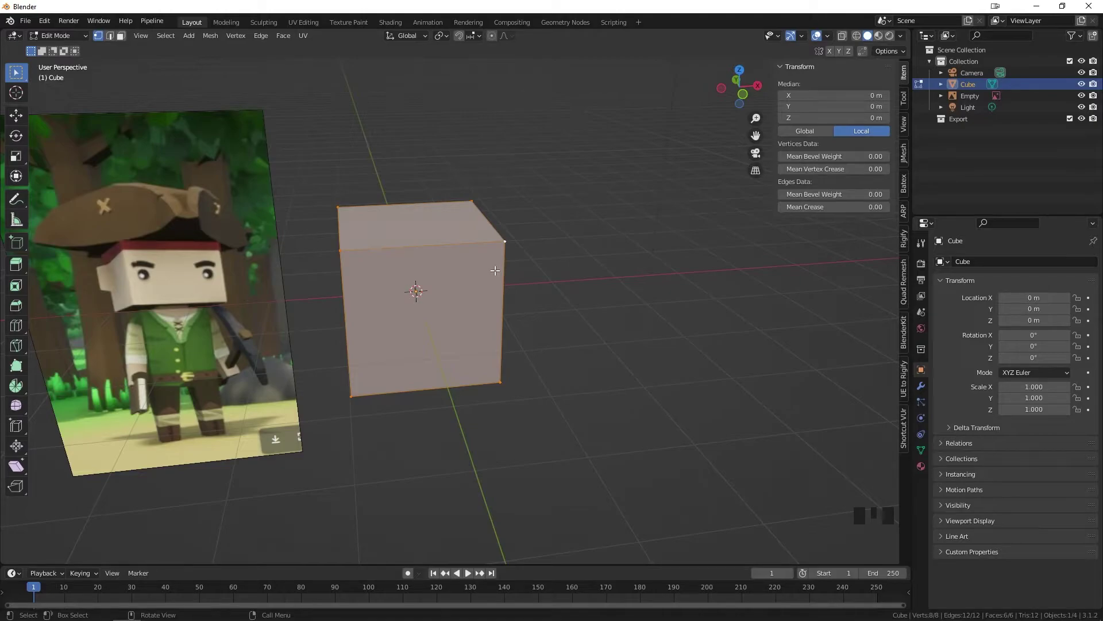
middle_drag(405, 265, 523, 303)
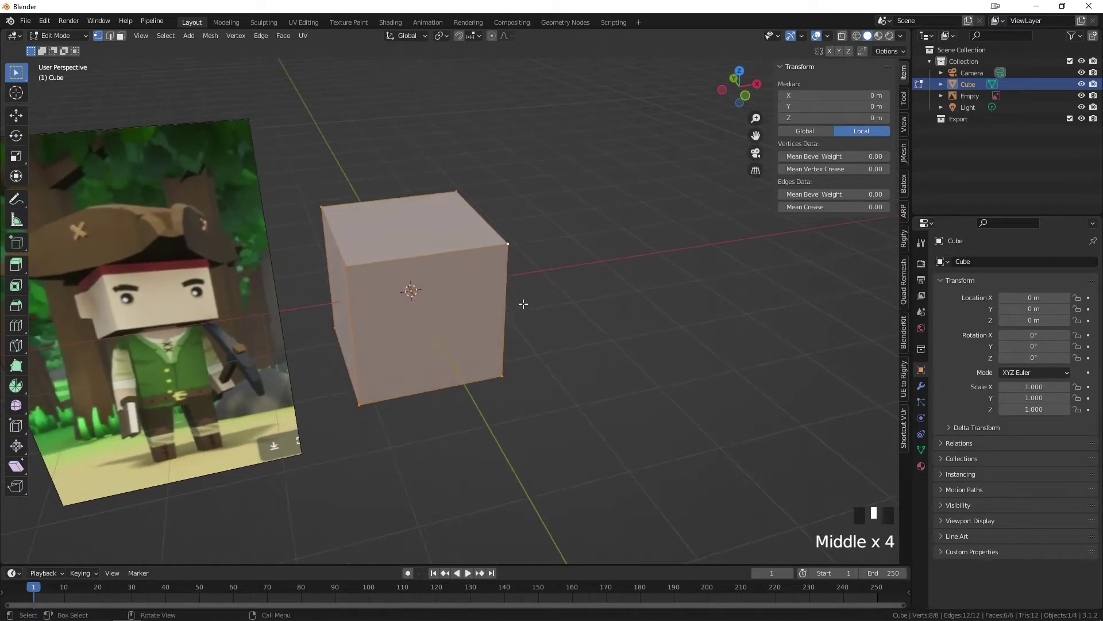
key(s)
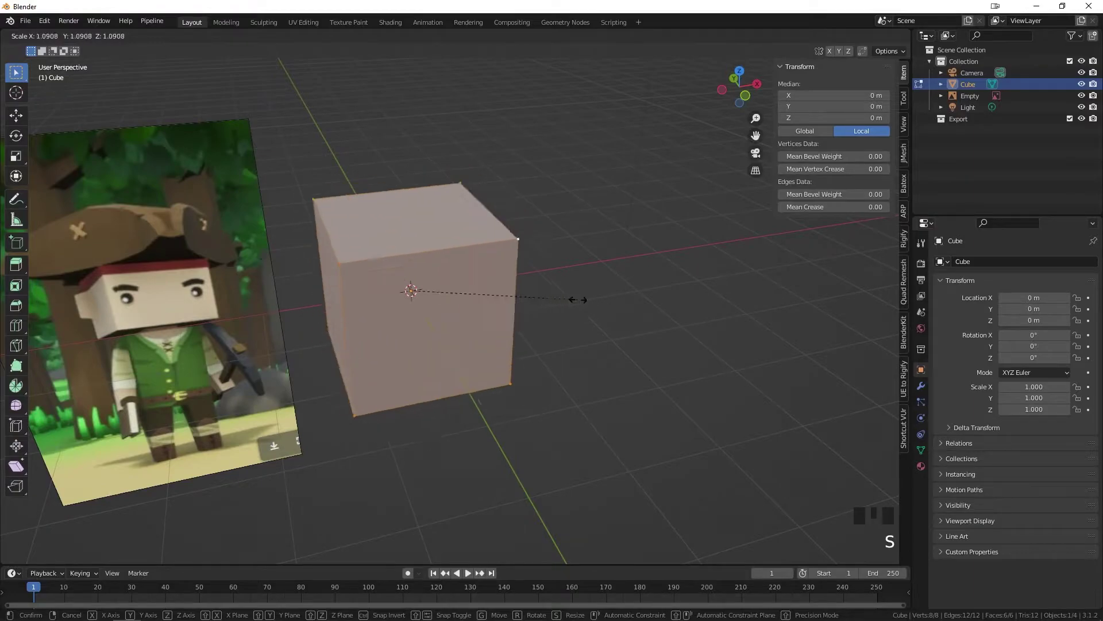
key(y)
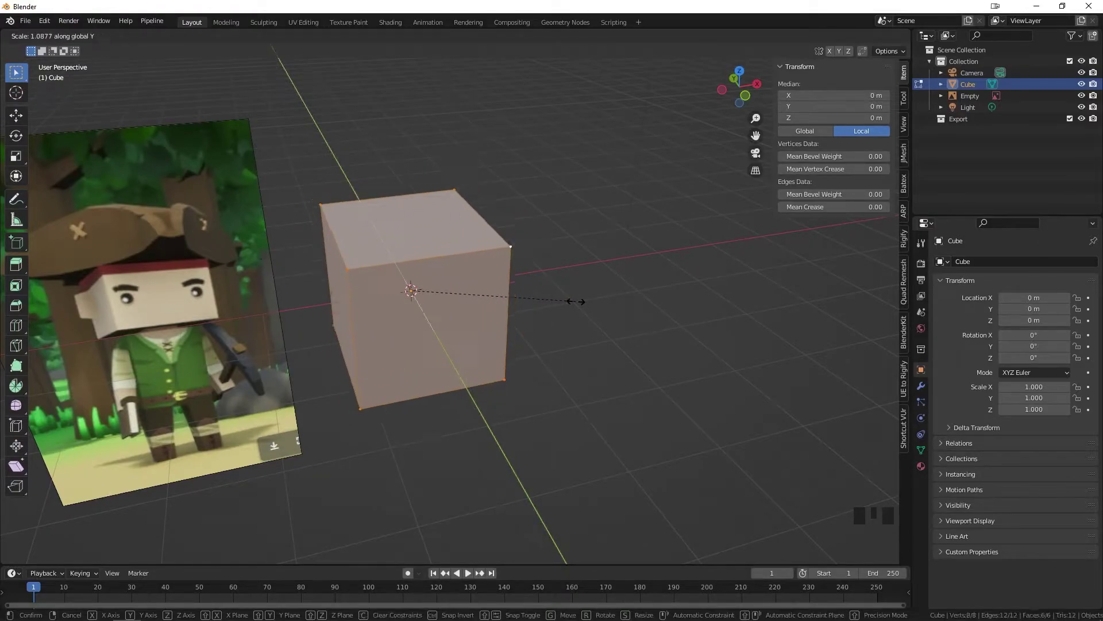
click(541, 303)
Scale the selected cube geometry to about 0.87 along the global Z axis to match the character's head
middle_drag(546, 305, 527, 285)
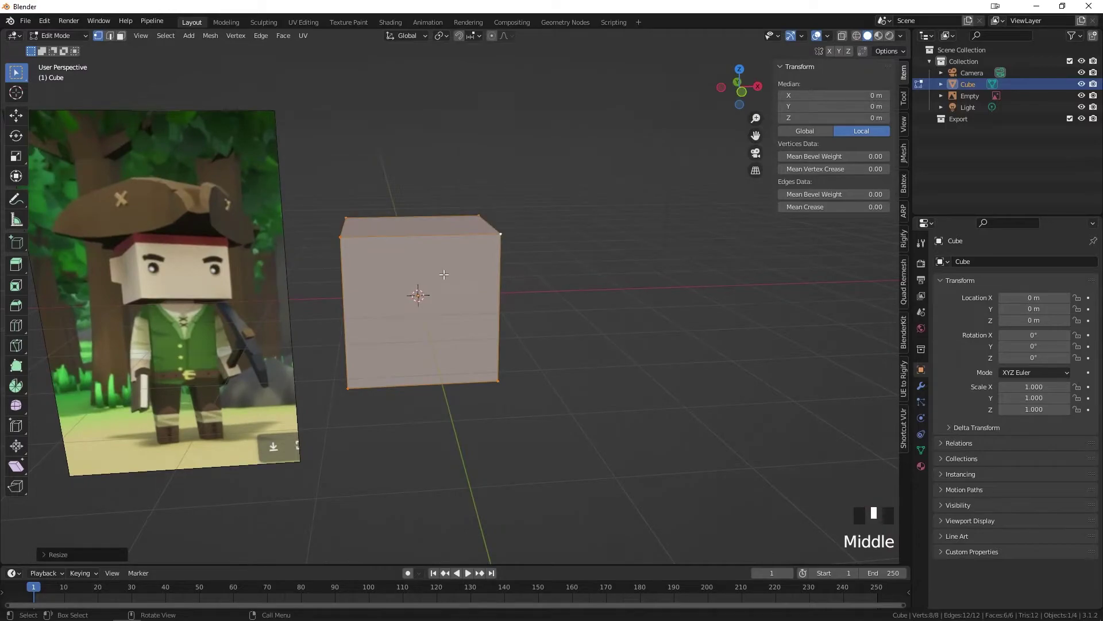
middle_drag(414, 260, 441, 261)
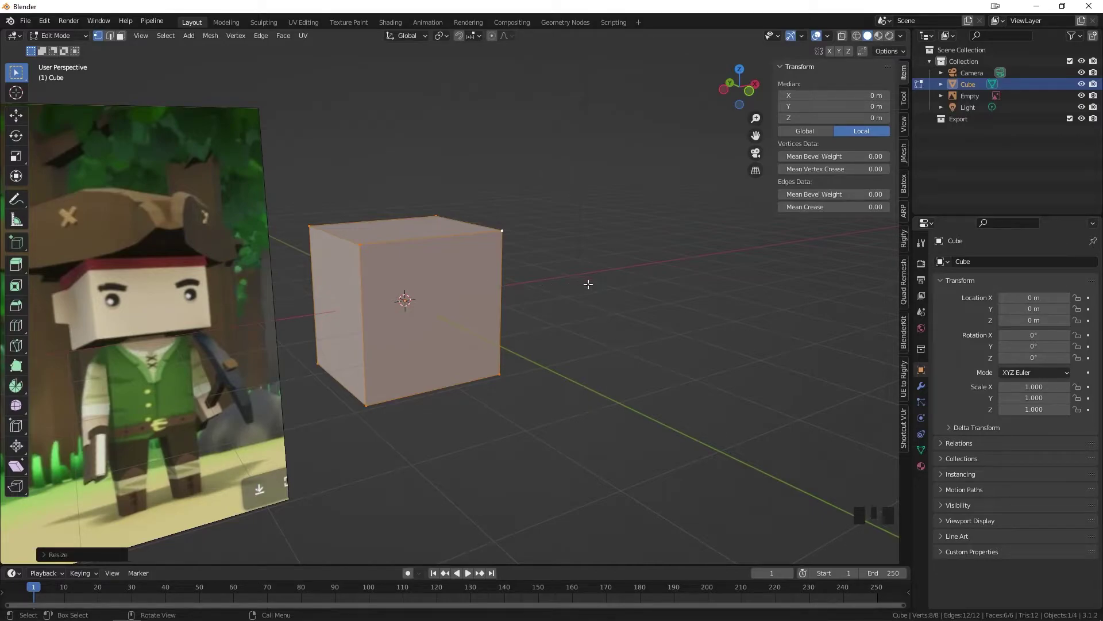
key(s)
key(z)
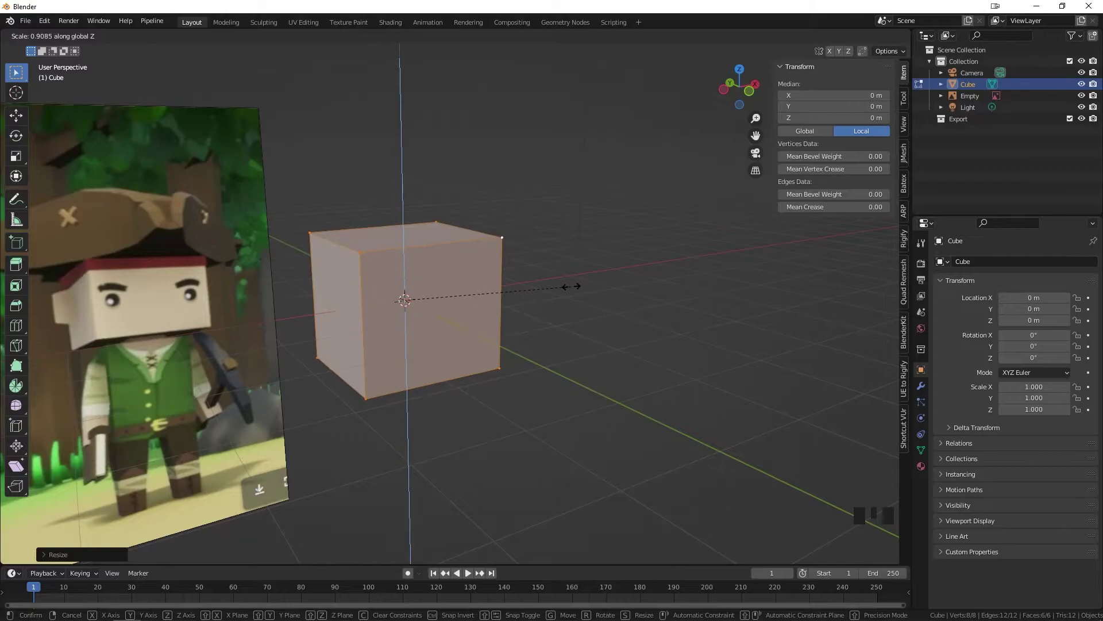
click(565, 286)
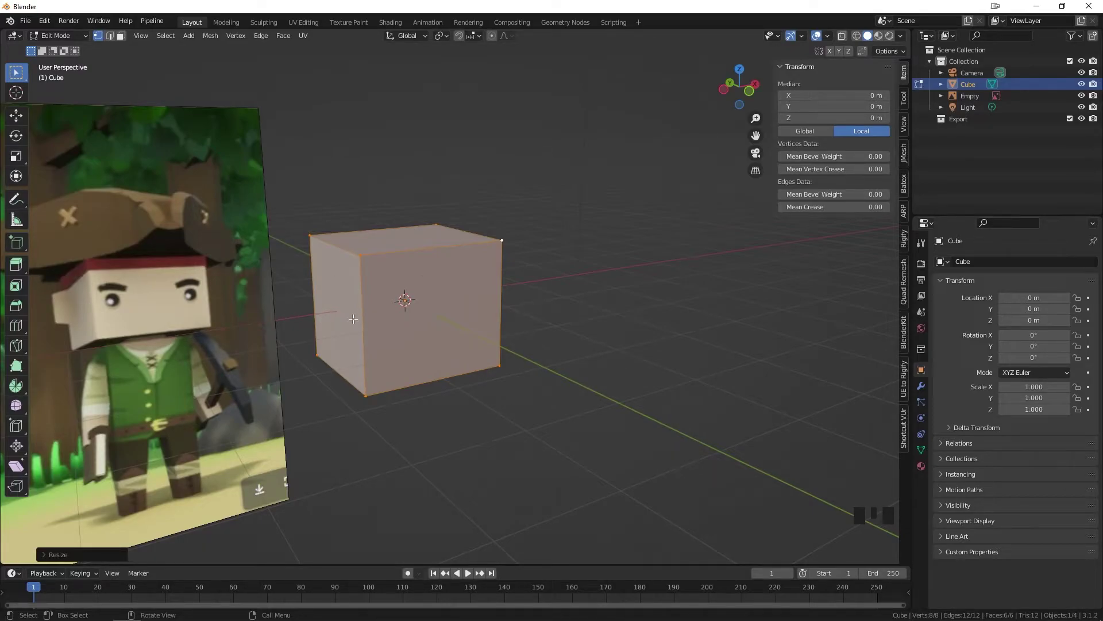
Pick single vertices on the cube's top in vertex select mode, ending with the front corner on the +X side
middle_drag(475, 316, 404, 315)
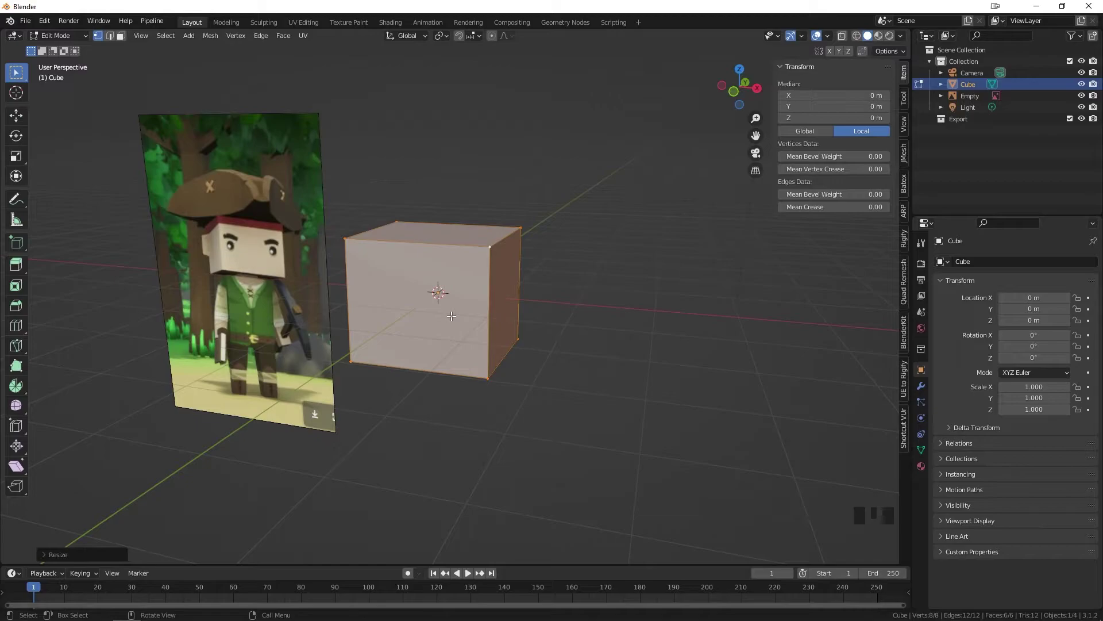
scroll(451, 316, up, 1)
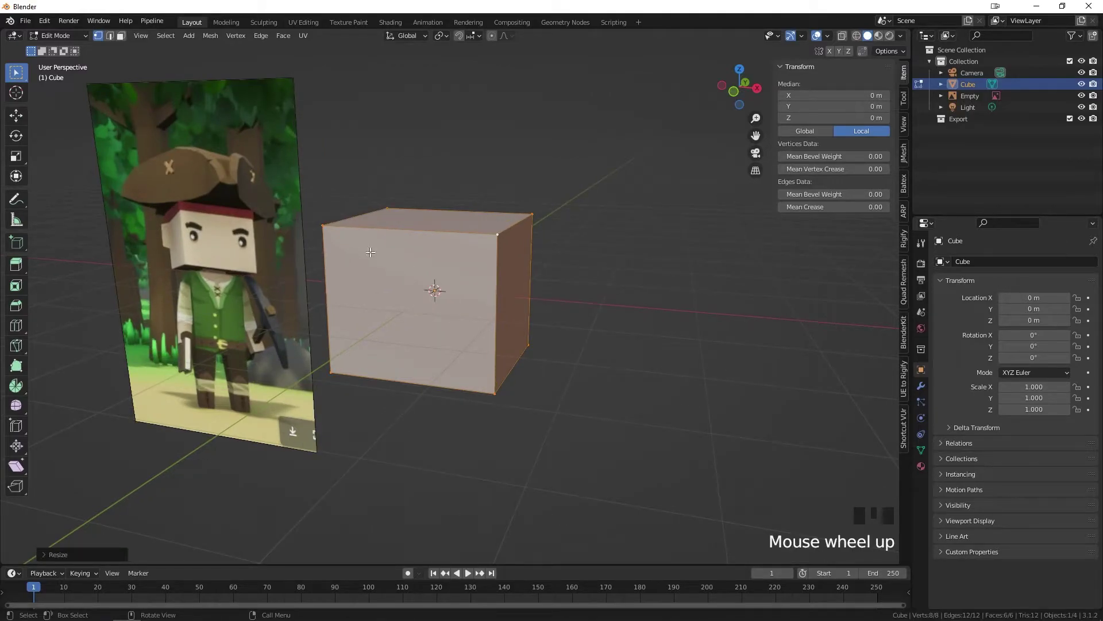
click(327, 230)
click(481, 244)
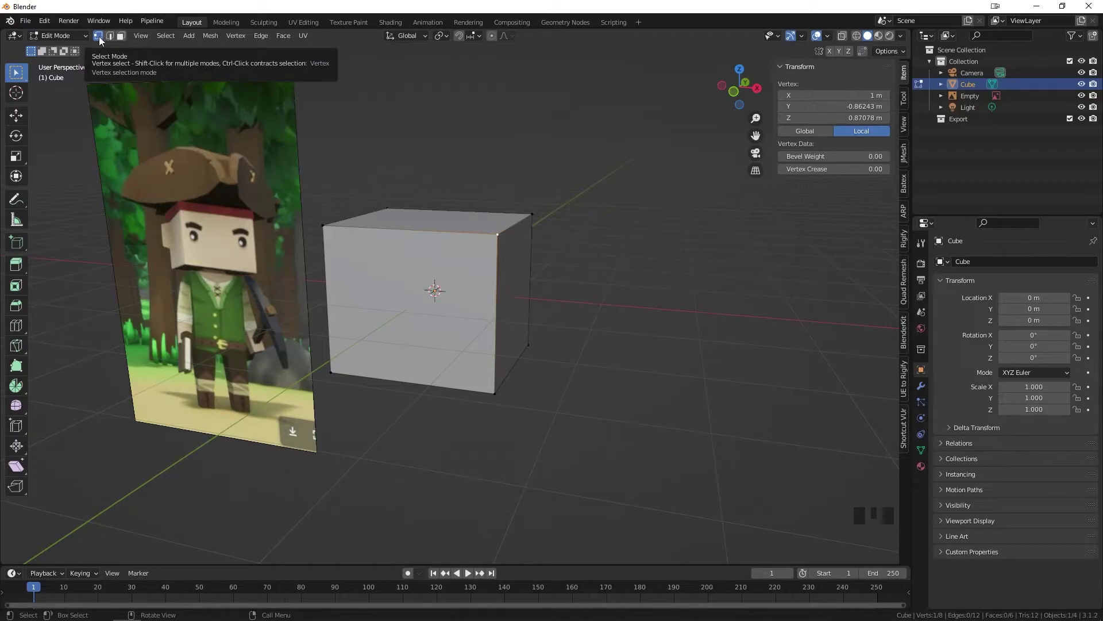
click(499, 235)
click(532, 215)
click(504, 235)
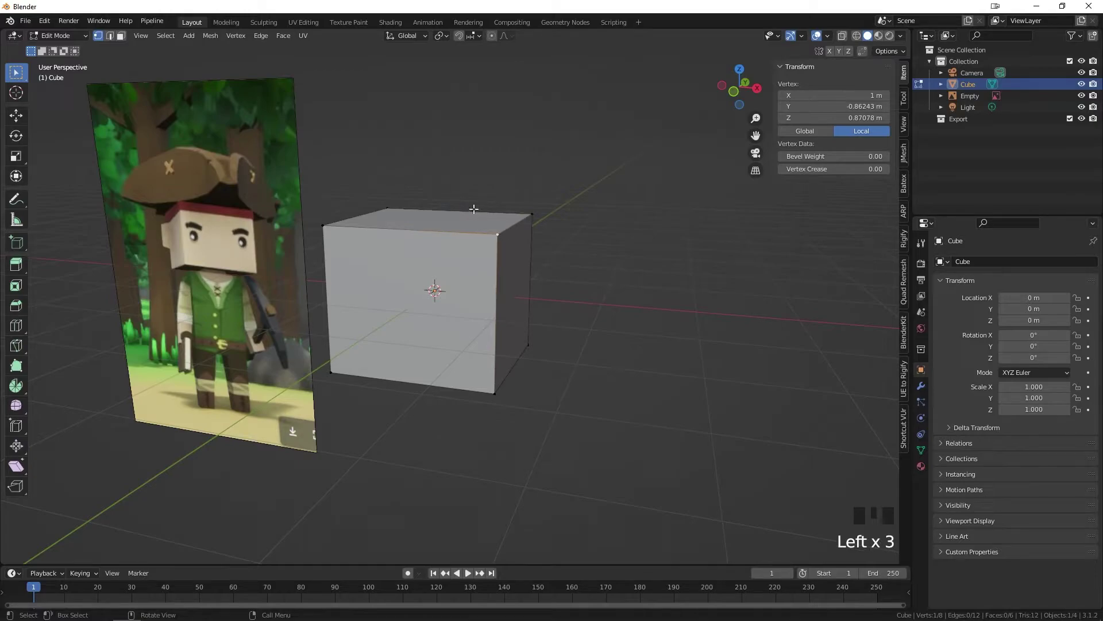
Pick single top edges of the cube in edge select mode, ending with the one on the -X side
click(109, 36)
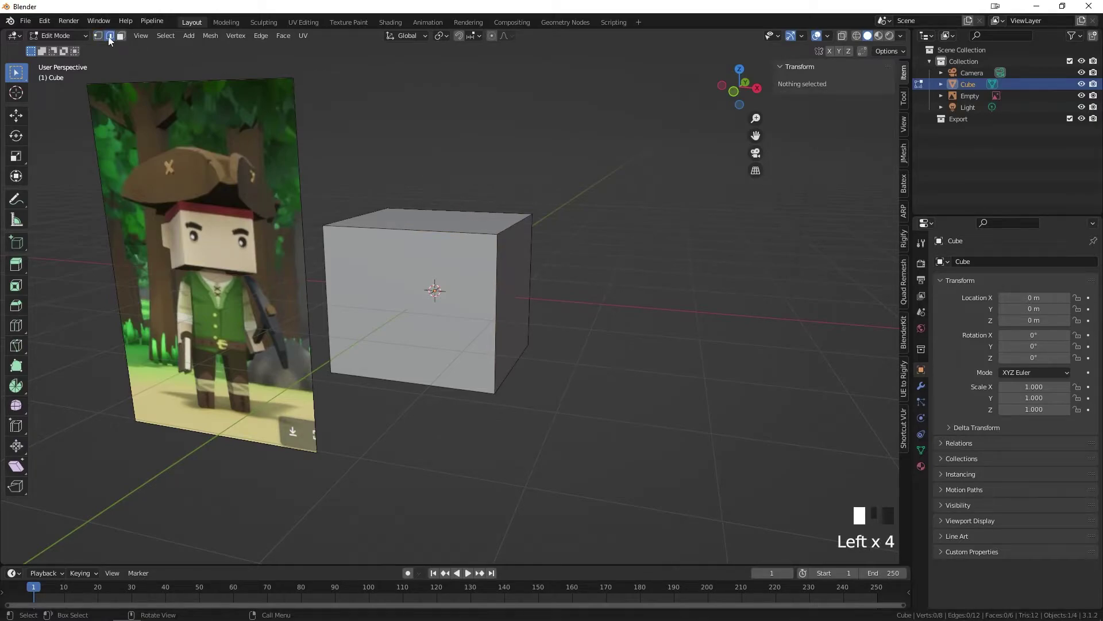
click(475, 233)
click(509, 229)
click(500, 210)
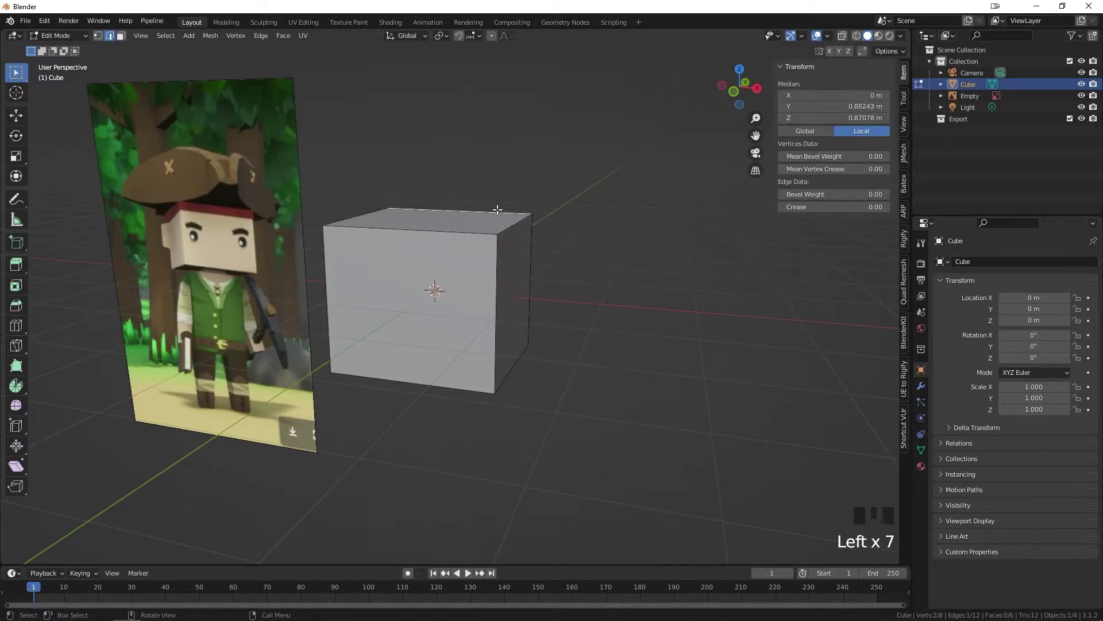
click(377, 209)
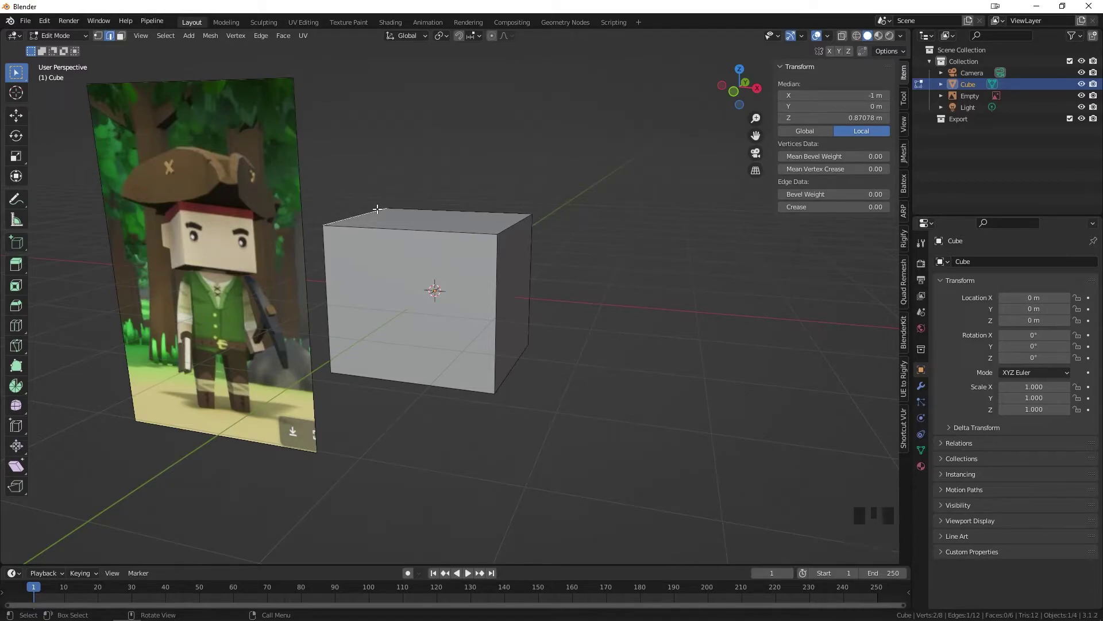
Pick the cube's top, front and +X side faces one after another in face select mode
click(121, 37)
click(403, 224)
click(485, 277)
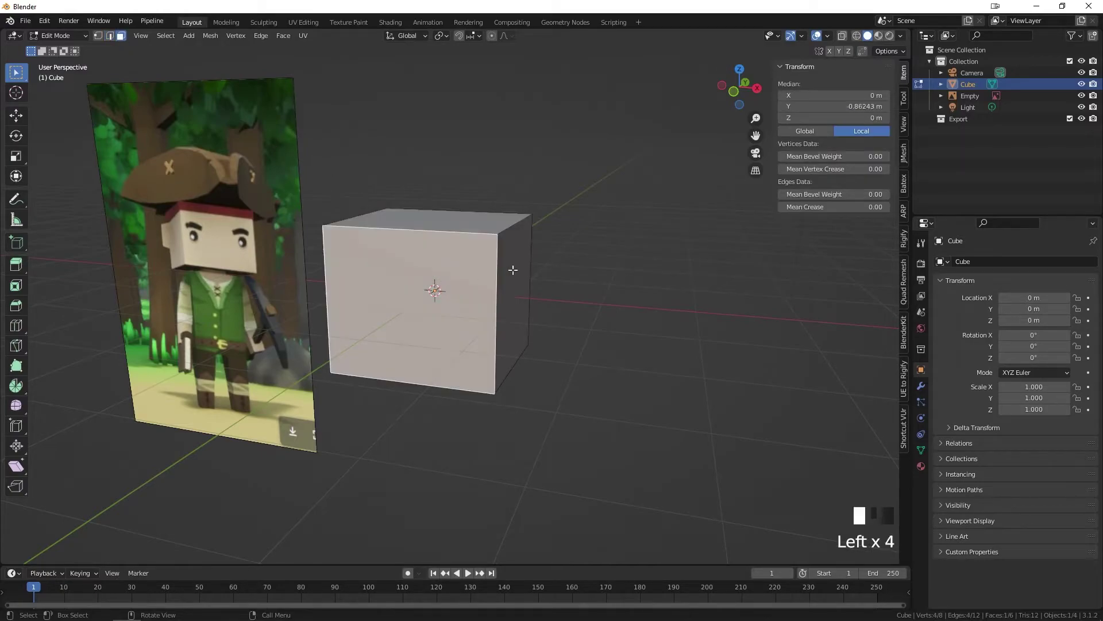
click(512, 269)
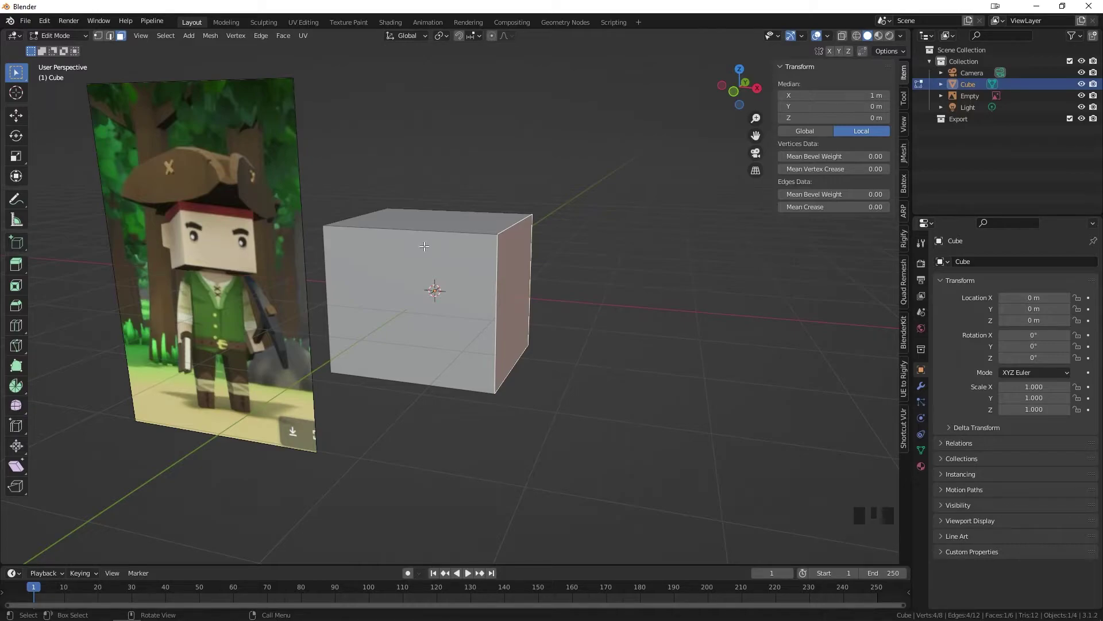
Cycle repeatedly through vertex, edge and face select modes on the selected side face, ending in vertex select mode
middle_drag(418, 249, 433, 250)
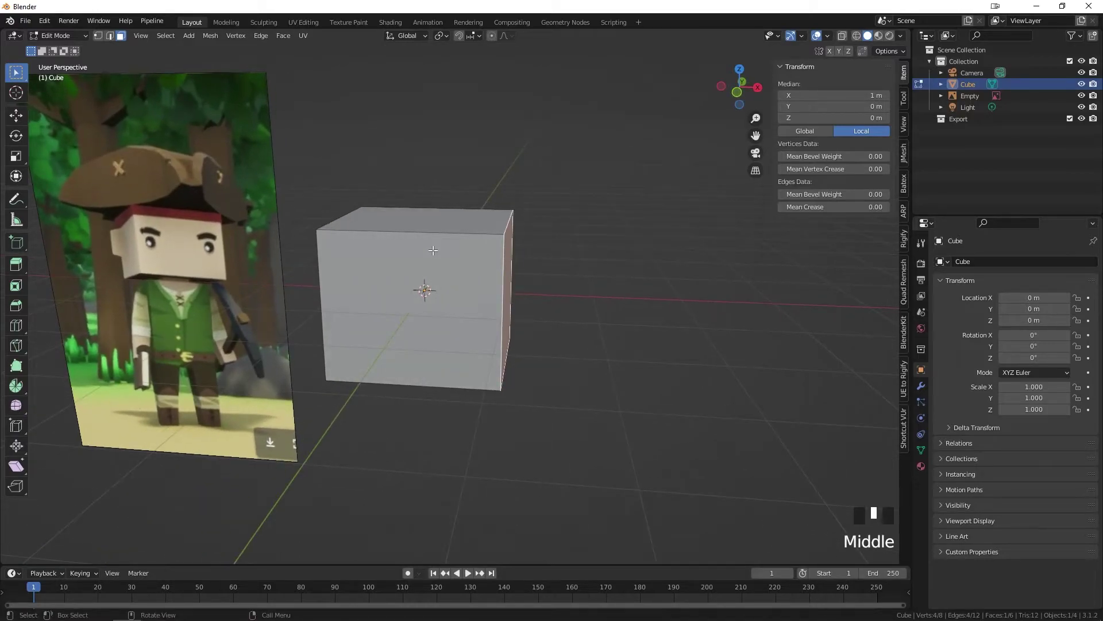
key(1)
key(2)
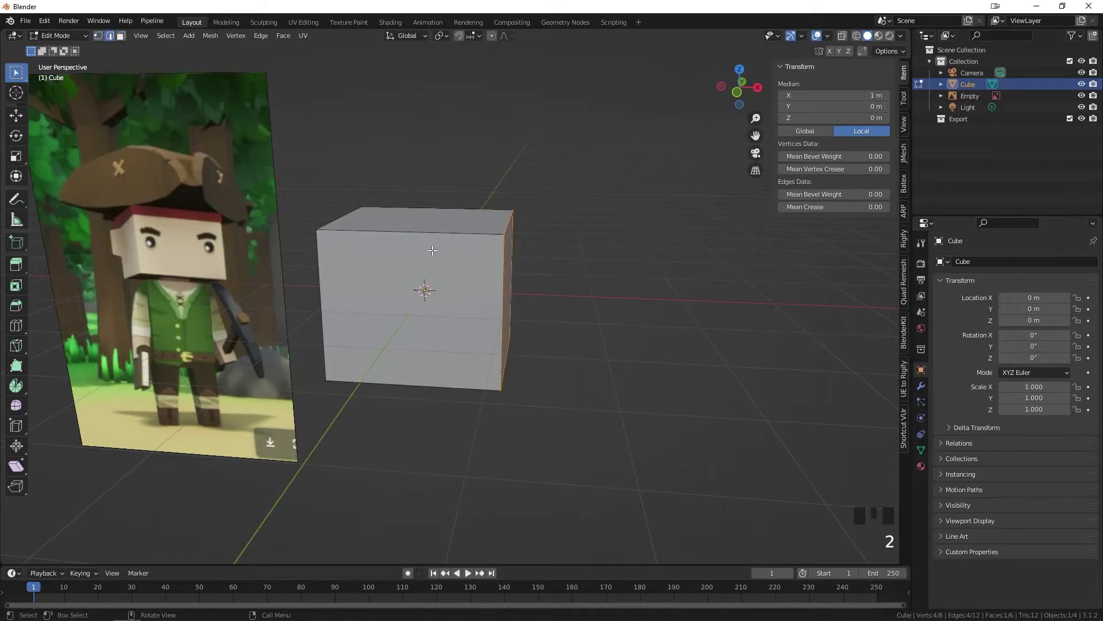
key(3)
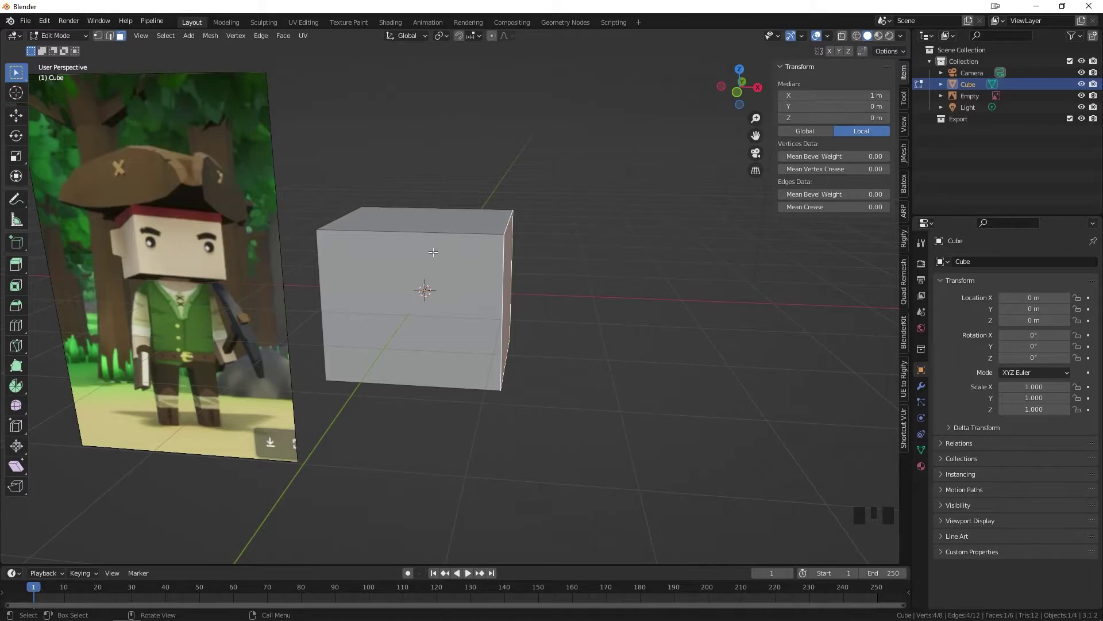
key(1)
key(2)
key(3)
key(2)
key(1)
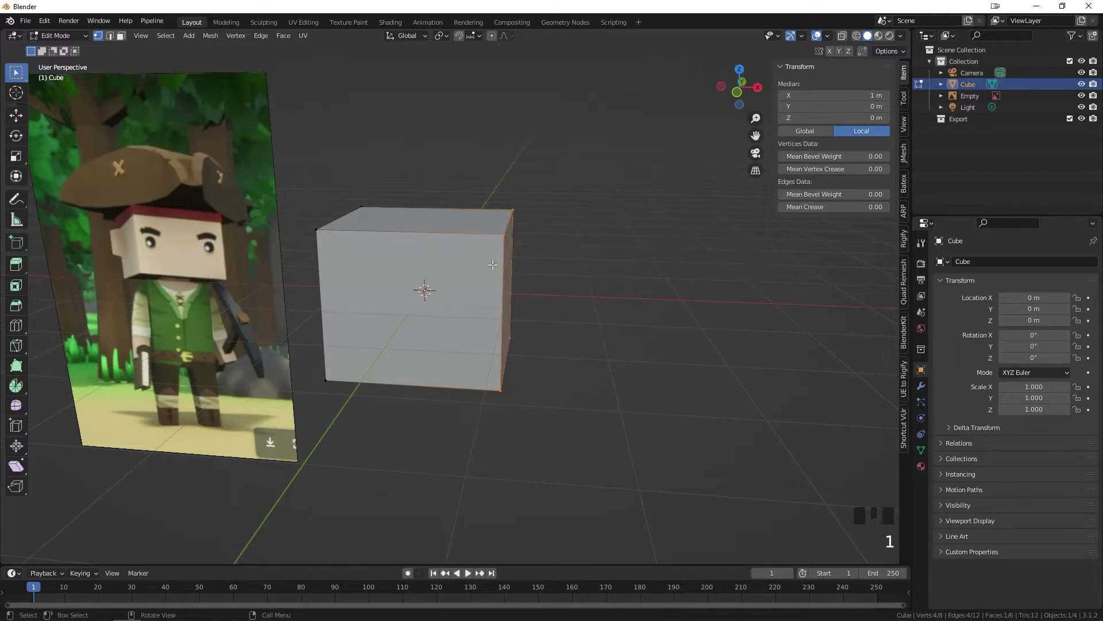
Cycle through the selection modes again and select the top front corner vertex on the cube's +X side
middle_drag(547, 287, 526, 285)
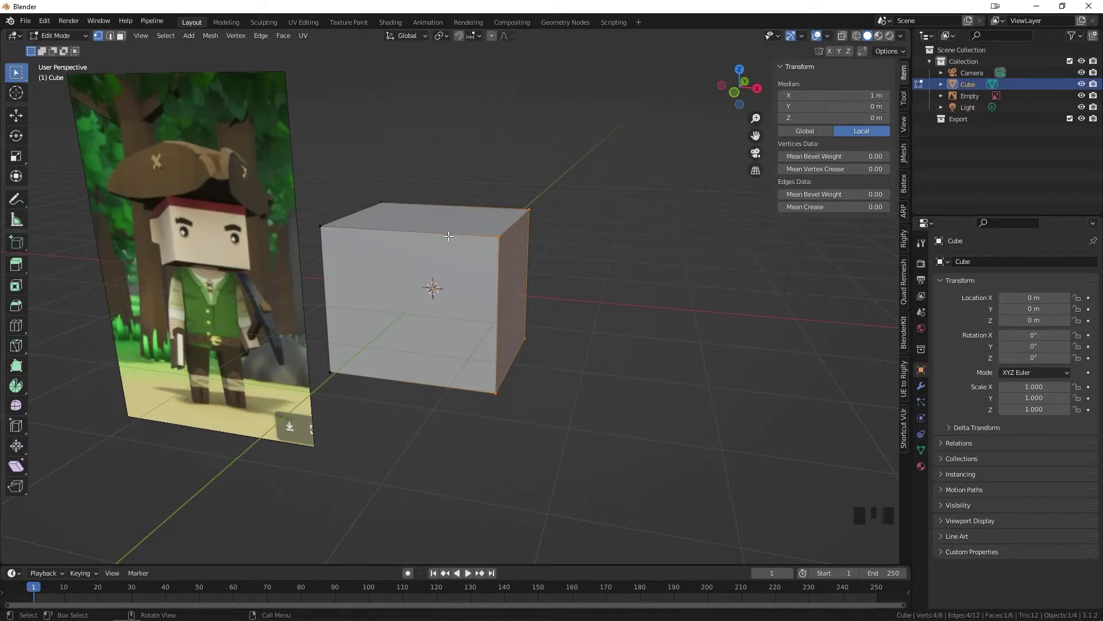
middle_drag(451, 236, 447, 244)
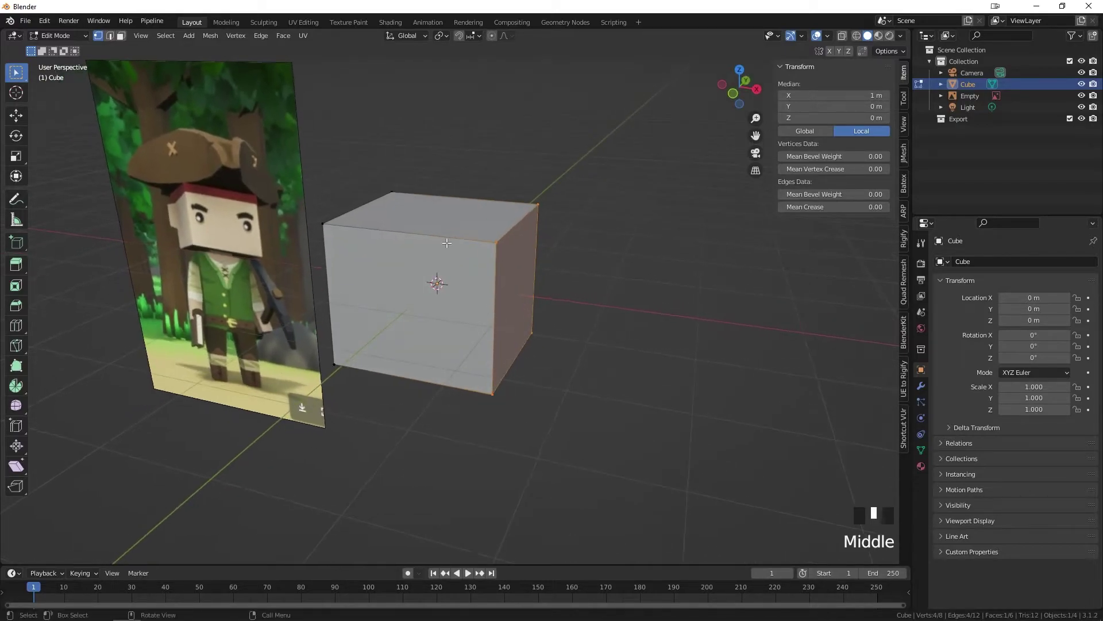
key(2)
key(3)
key(1)
click(497, 242)
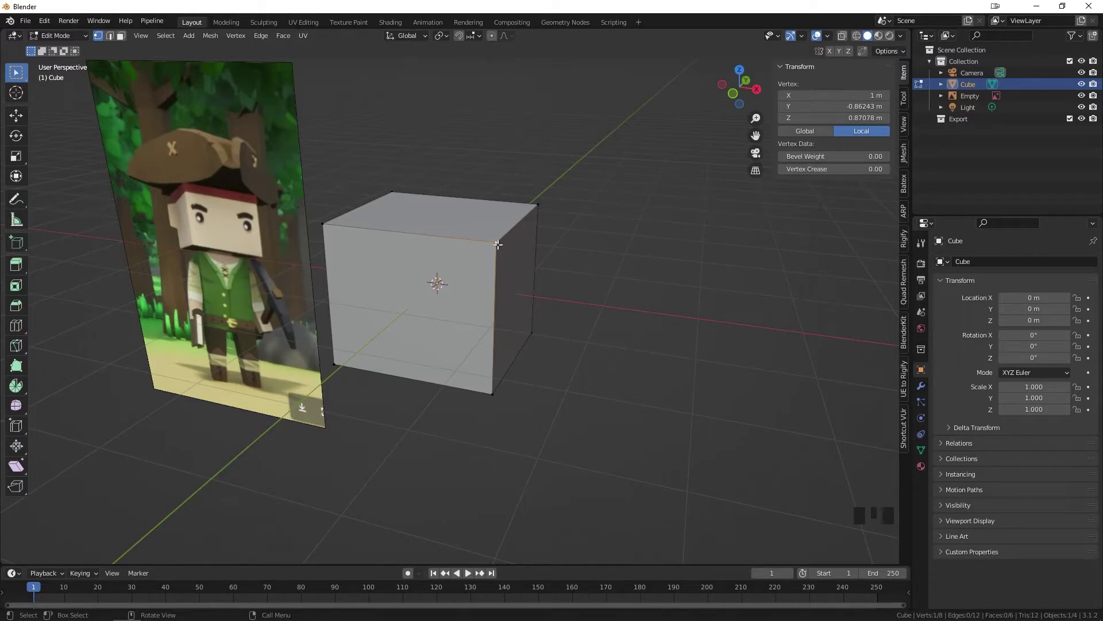
Examine the shape of the ear on the reference character's head and compare it with the cube's side
middle_drag(543, 251, 505, 252)
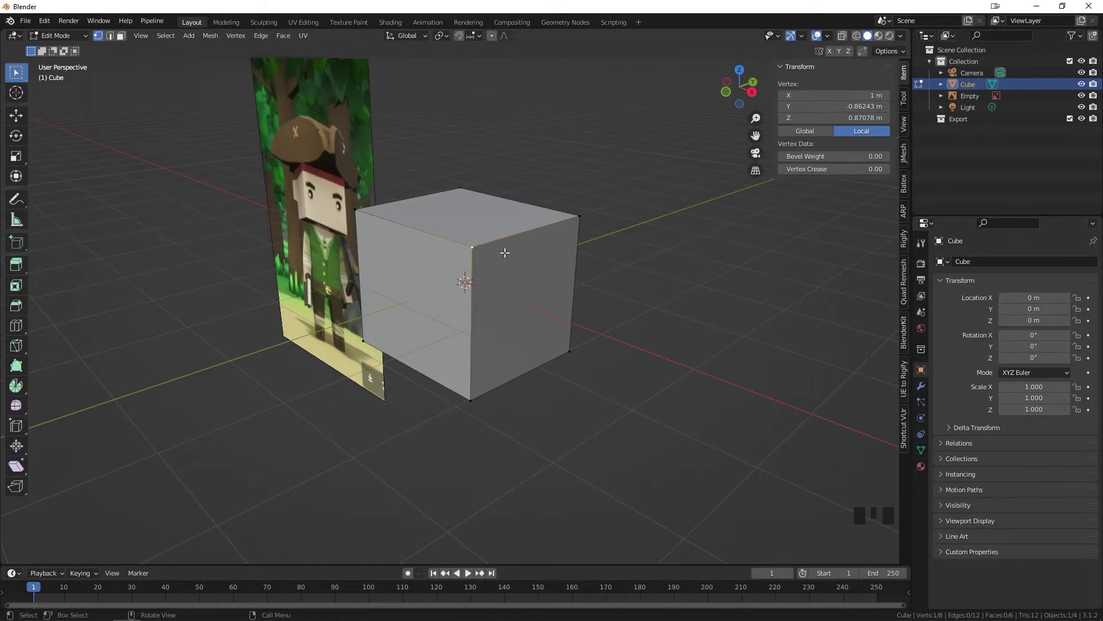
middle_drag(342, 161, 392, 276)
scroll(392, 276, up, 2)
scroll(393, 276, up, 3)
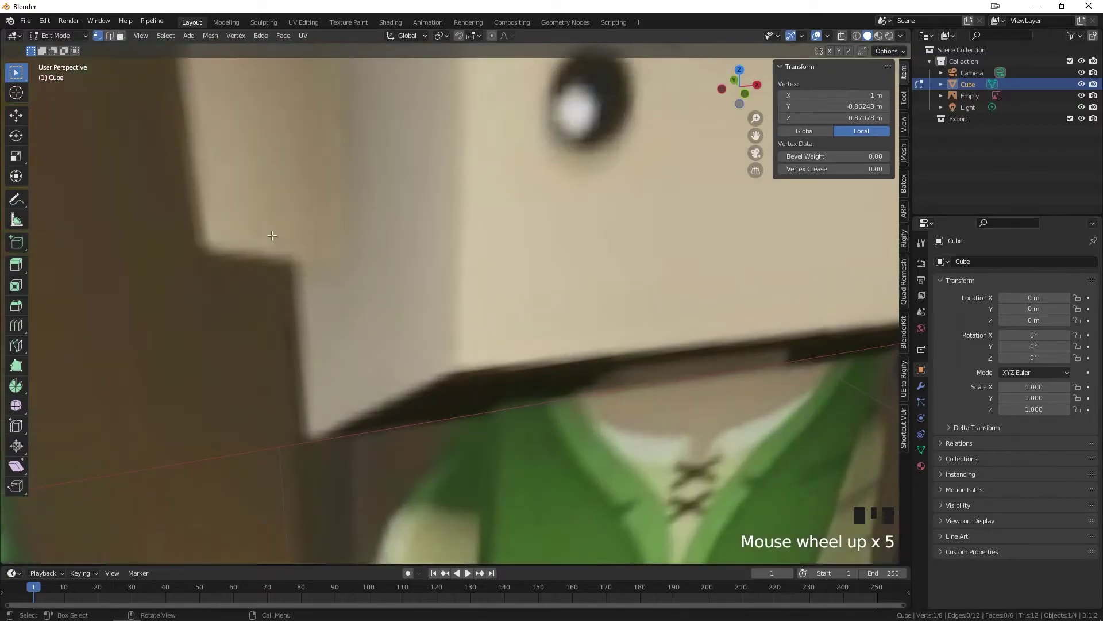
scroll(319, 259, down, 1)
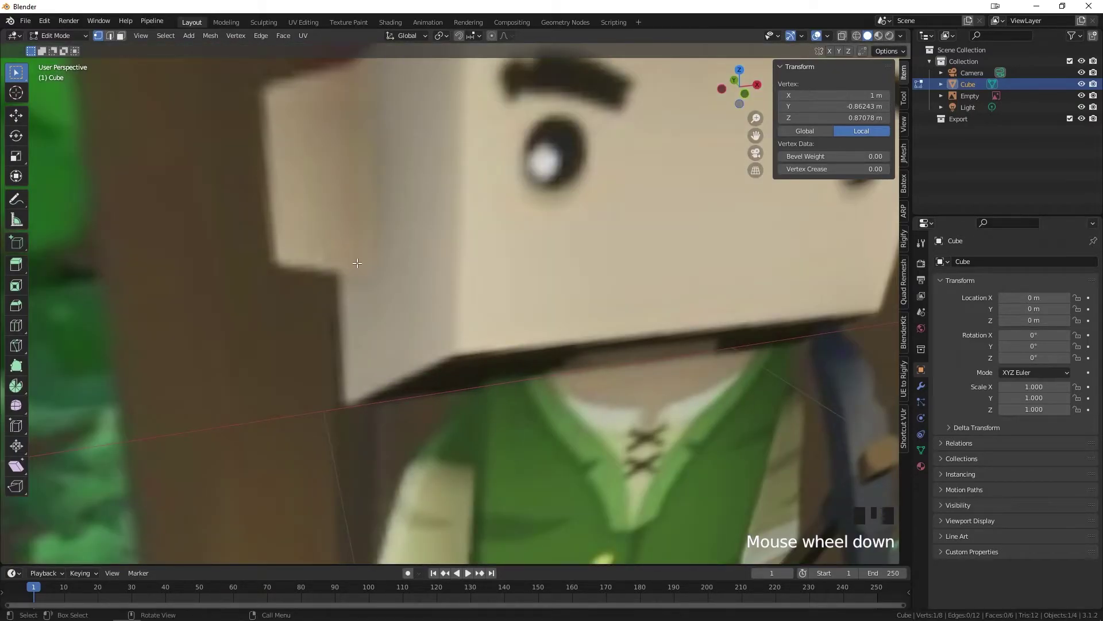
scroll(396, 260, down, 4)
mouse_move(397, 260)
middle_down()
mouse_move(697, 273)
mouse_move(388, 243)
middle_up()
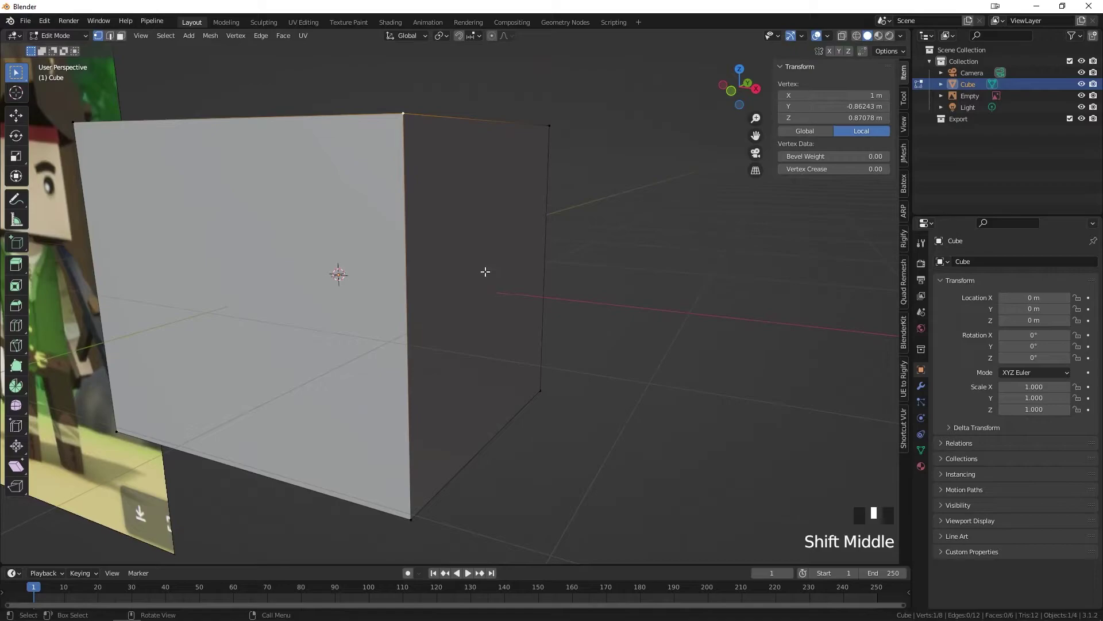
scroll(484, 271, down, 2)
middle_drag(484, 271, 454, 270)
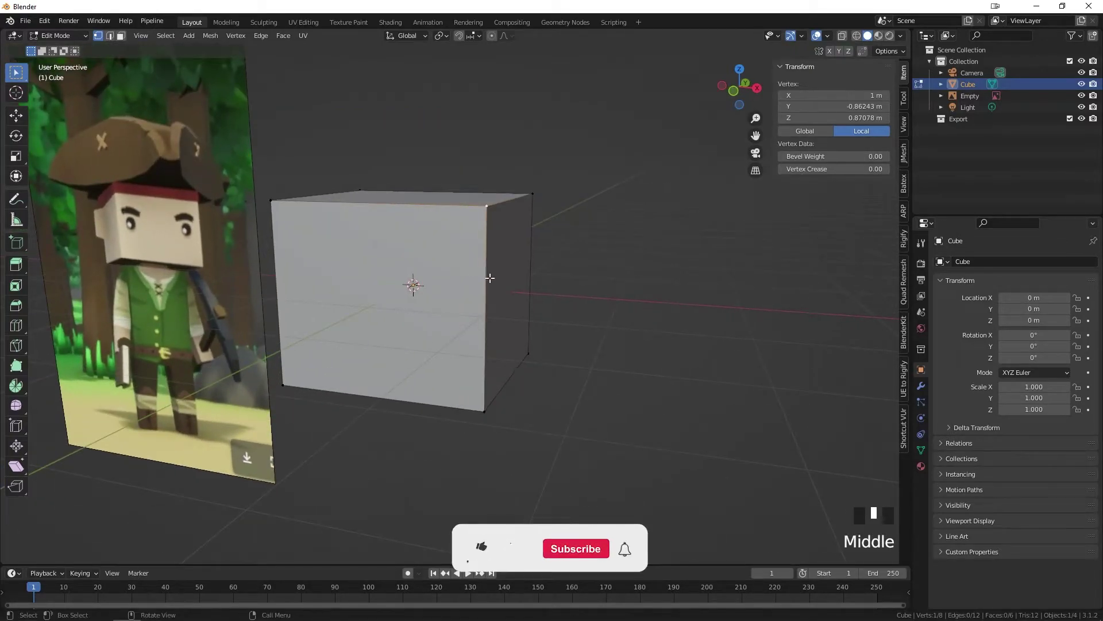
Inset the cube's +X side face by about 0.53 m in face select mode to start the ear
middle_drag(492, 278, 470, 278)
key(3)
click(455, 283)
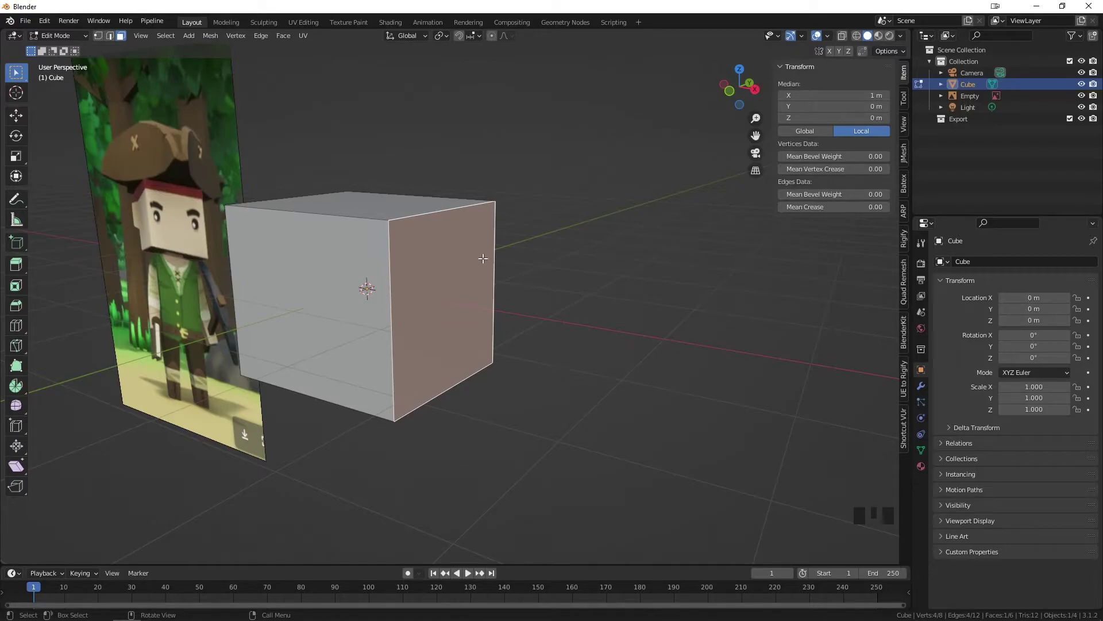
key(i)
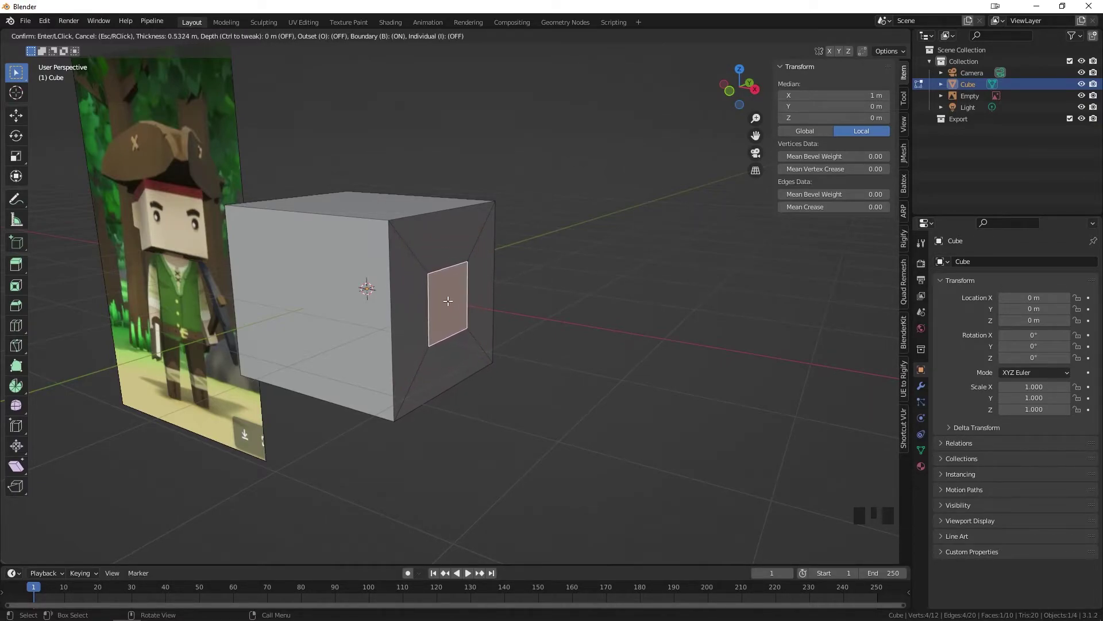
click(446, 306)
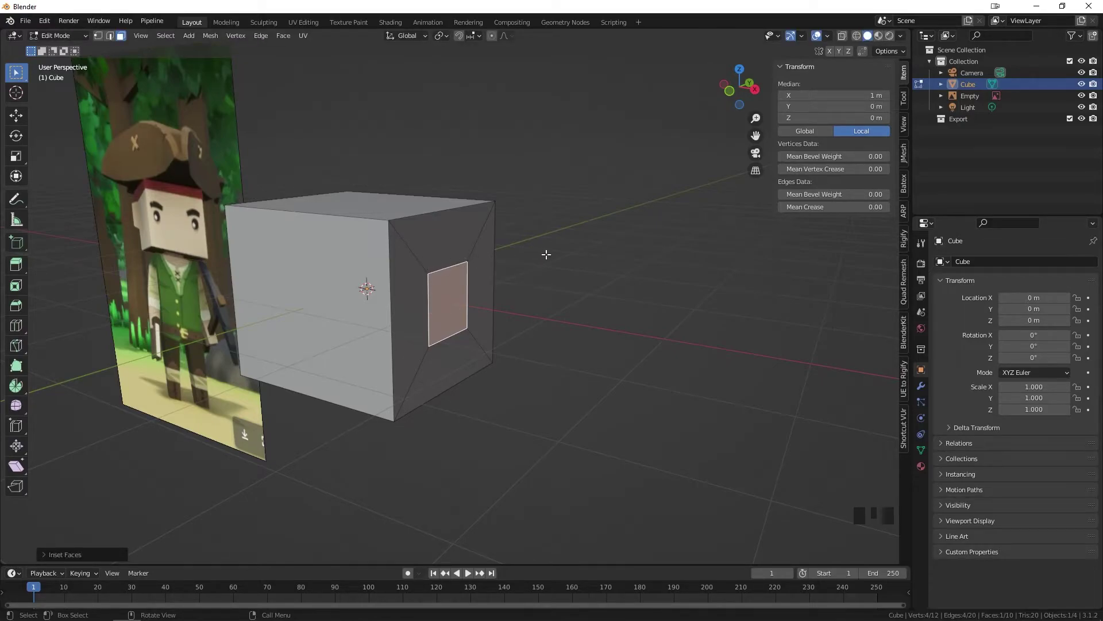
Scale the inset face on the cube's +X side down uniformly
key(s)
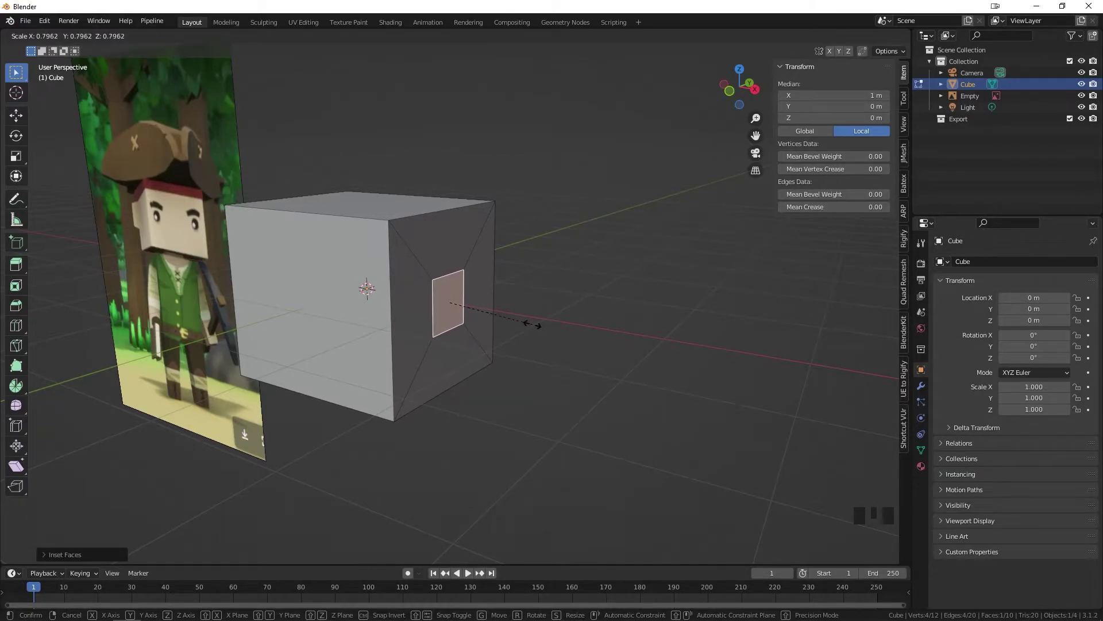
click(526, 321)
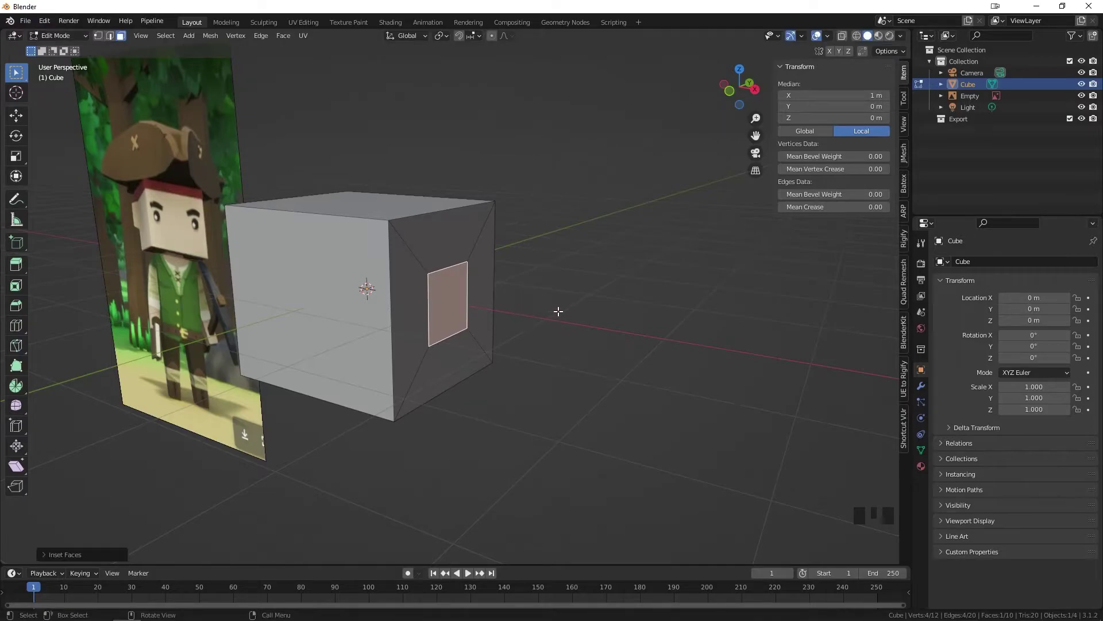
key(s)
click(529, 311)
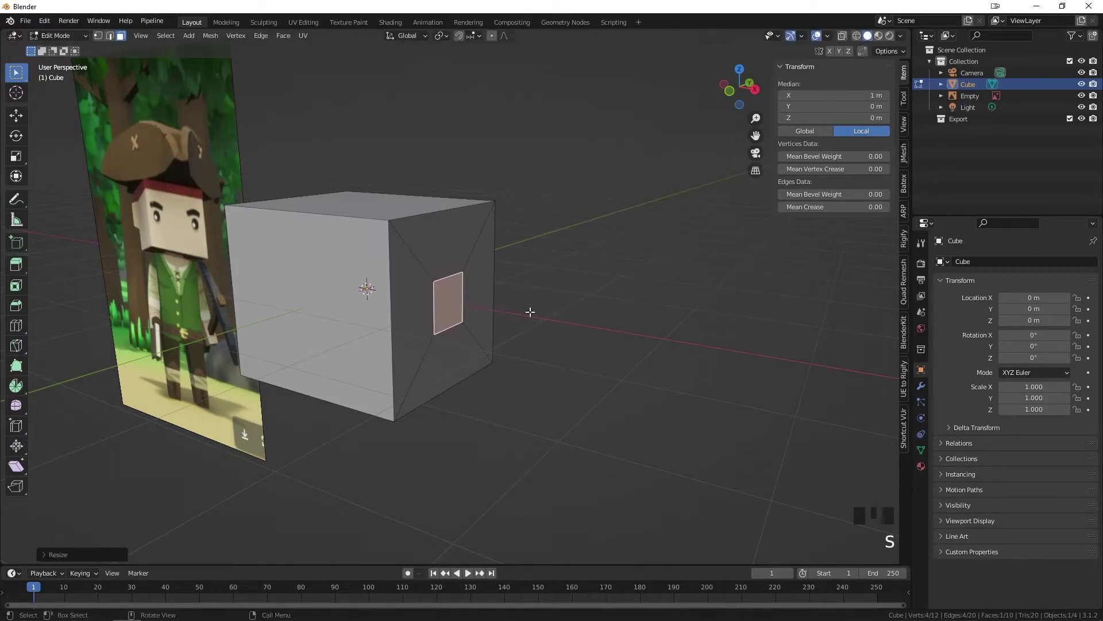
Narrow the inset face to about half along the global Y axis and extrude it outward about 0.25 m as an ear
key(s)
key(y)
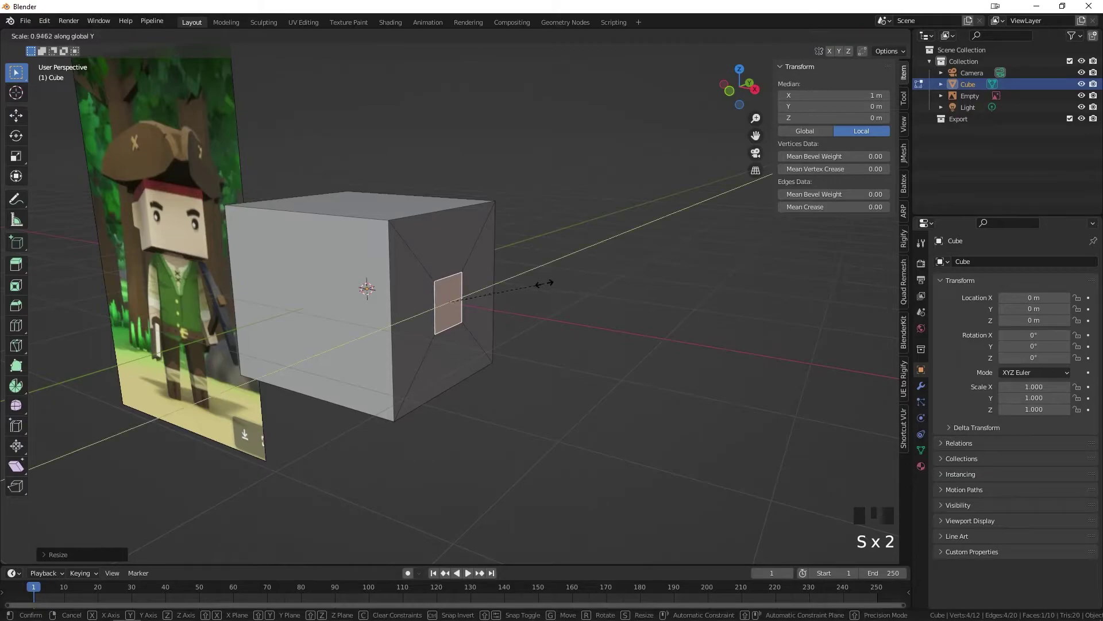
click(483, 298)
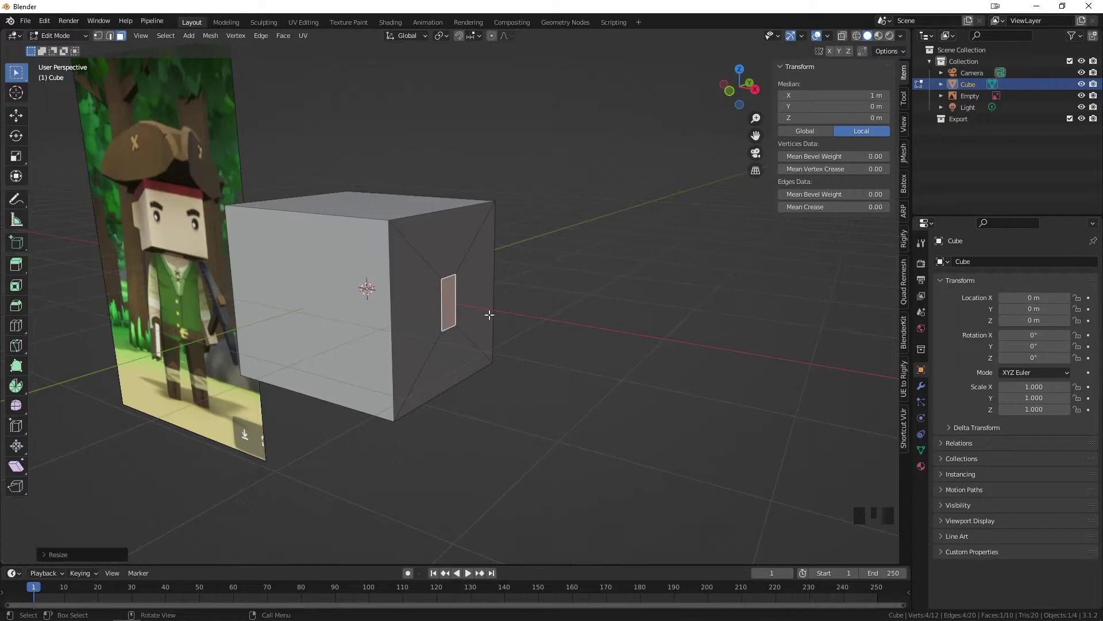
key(e)
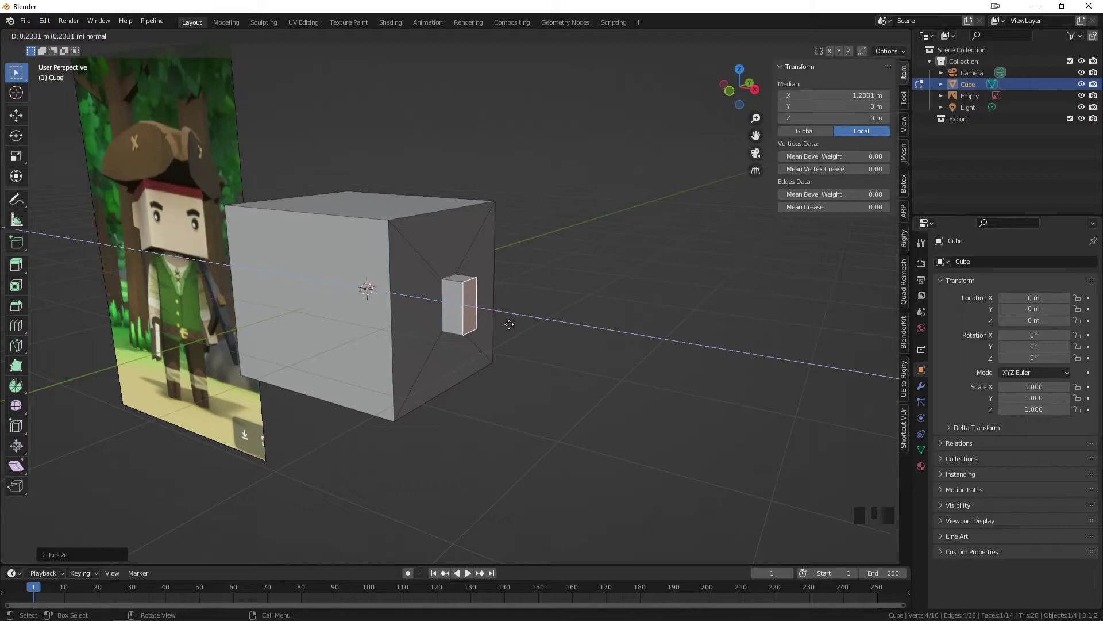
click(511, 325)
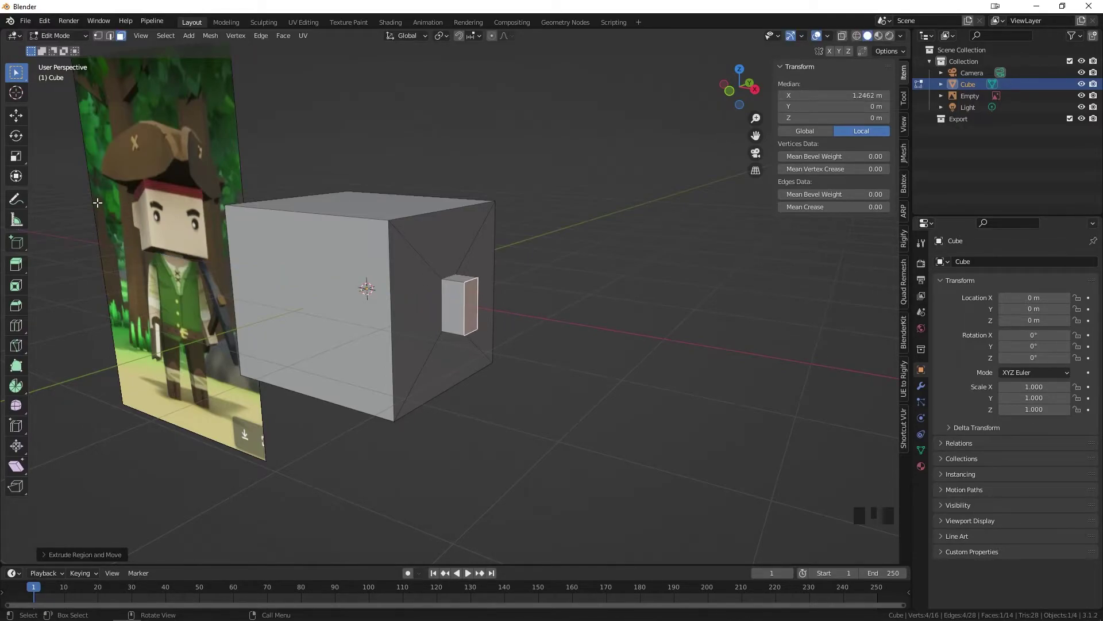
Taper the ear like the reference by scaling its outer face down slightly along global Z and to about half along global Y
scroll(107, 204, up, 3)
scroll(92, 202, down, 2)
shift+middle_drag(92, 203, 326, 173)
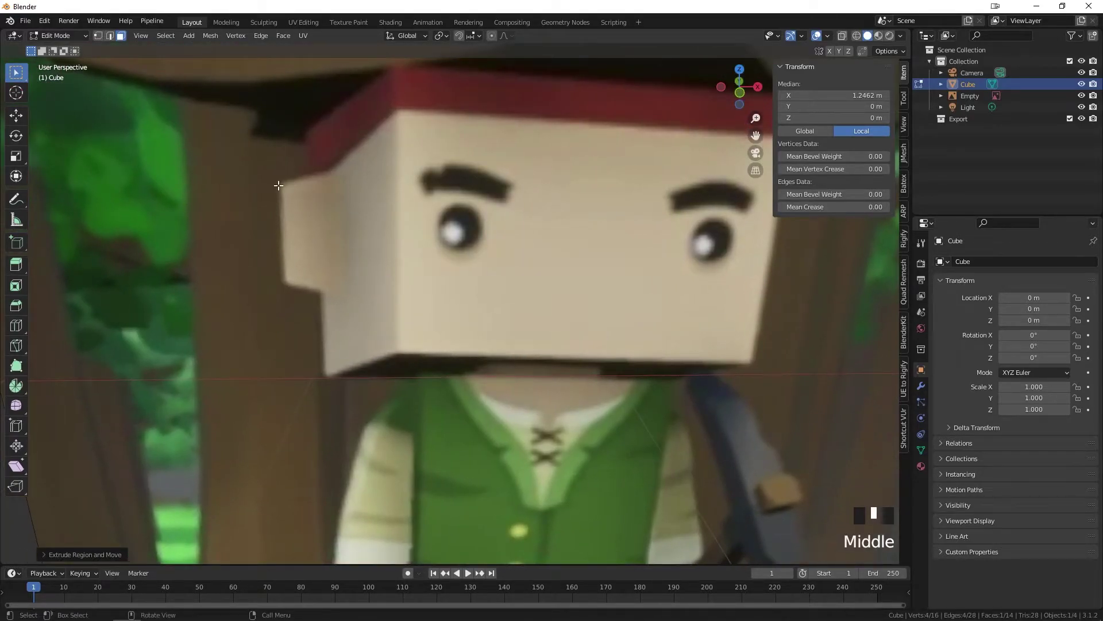
scroll(312, 274, down, 1)
middle_drag(312, 274, 530, 305)
middle_drag(620, 308, 679, 342)
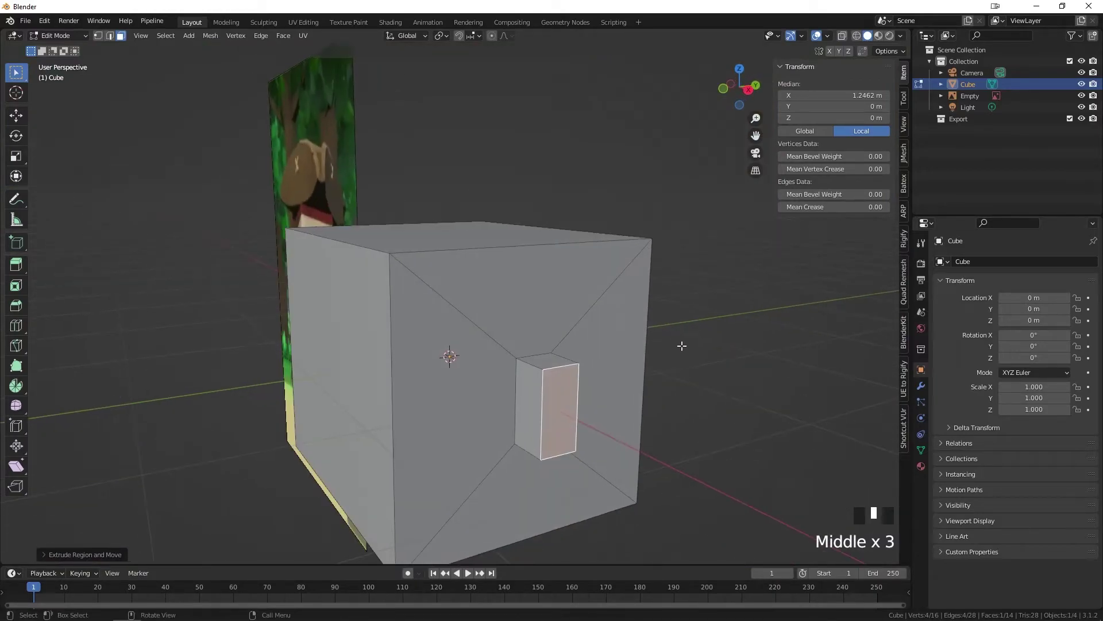
key(s)
key(z)
click(661, 359)
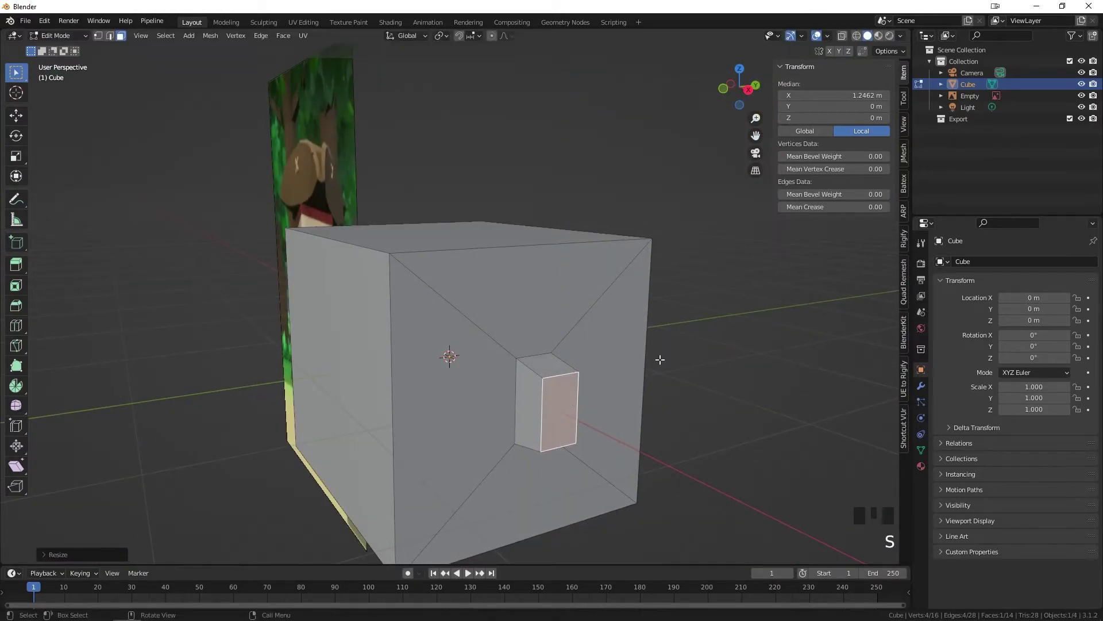
key(s)
key(y)
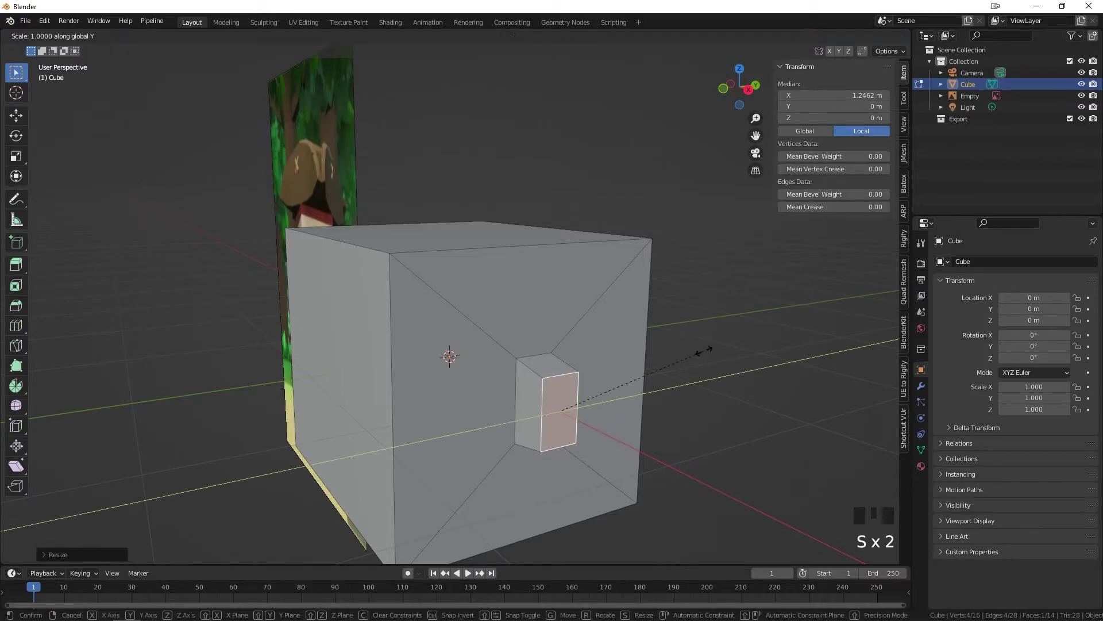
click(628, 374)
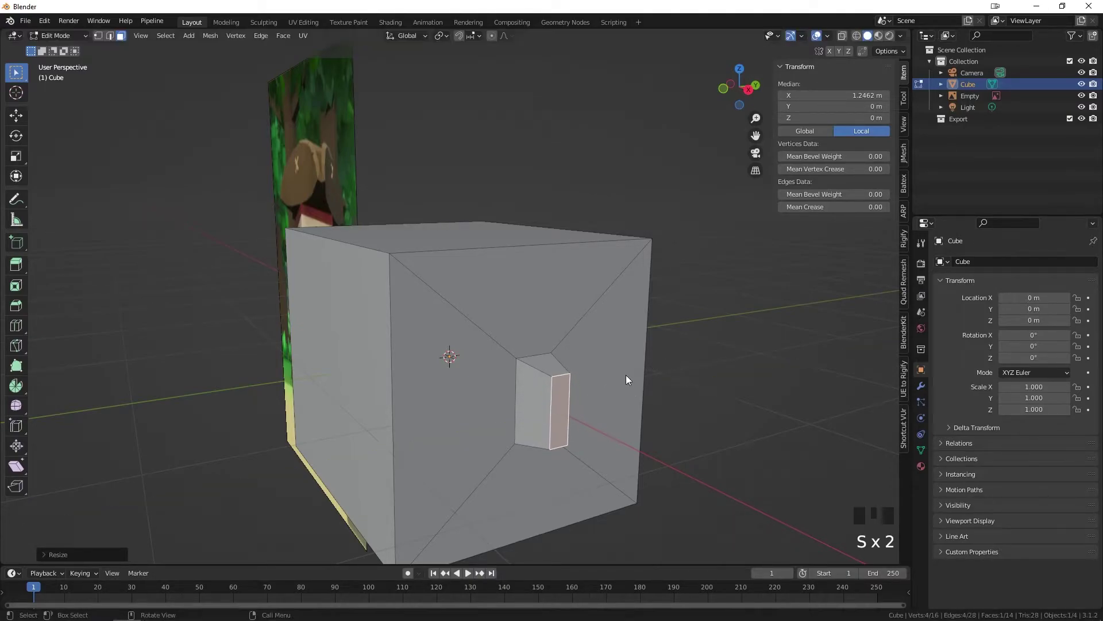
Return to Object Mode and compare the head and tapered ear with the reference character
key(Tab)
scroll(541, 361, down, 2)
middle_drag(542, 357, 490, 356)
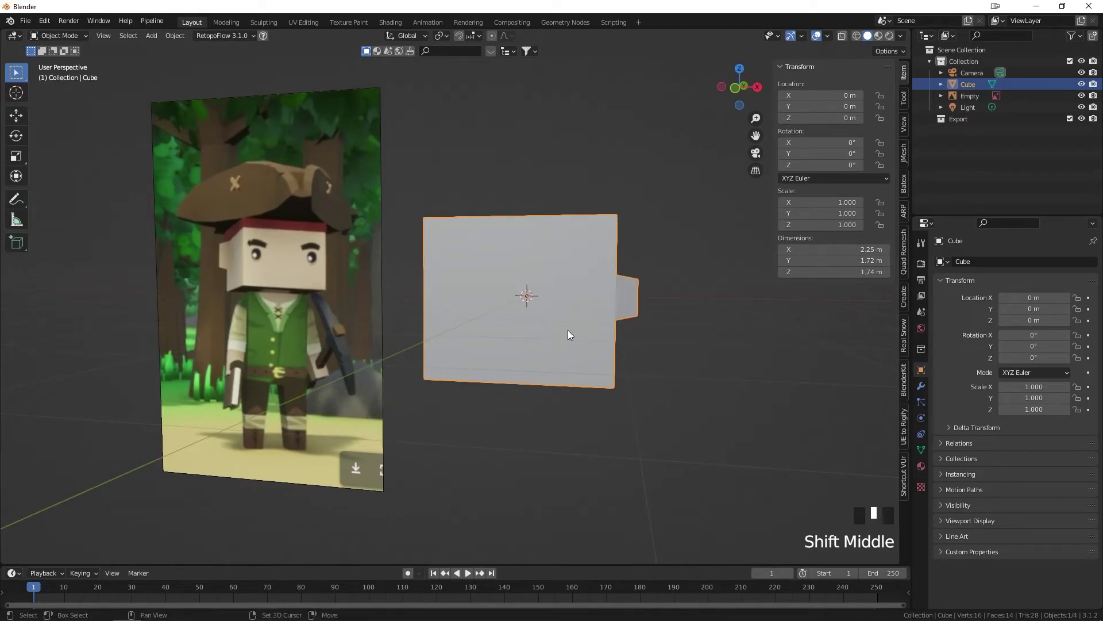
In Edit Mode, select the ear's underside by its four vertices, then the side face below the ear, and return to vertex select mode
middle_drag(568, 330, 414, 252)
key(Tab)
key(1)
click(397, 222)
shift+click(421, 230)
shift+click(420, 214)
shift+click(433, 217)
key(3)
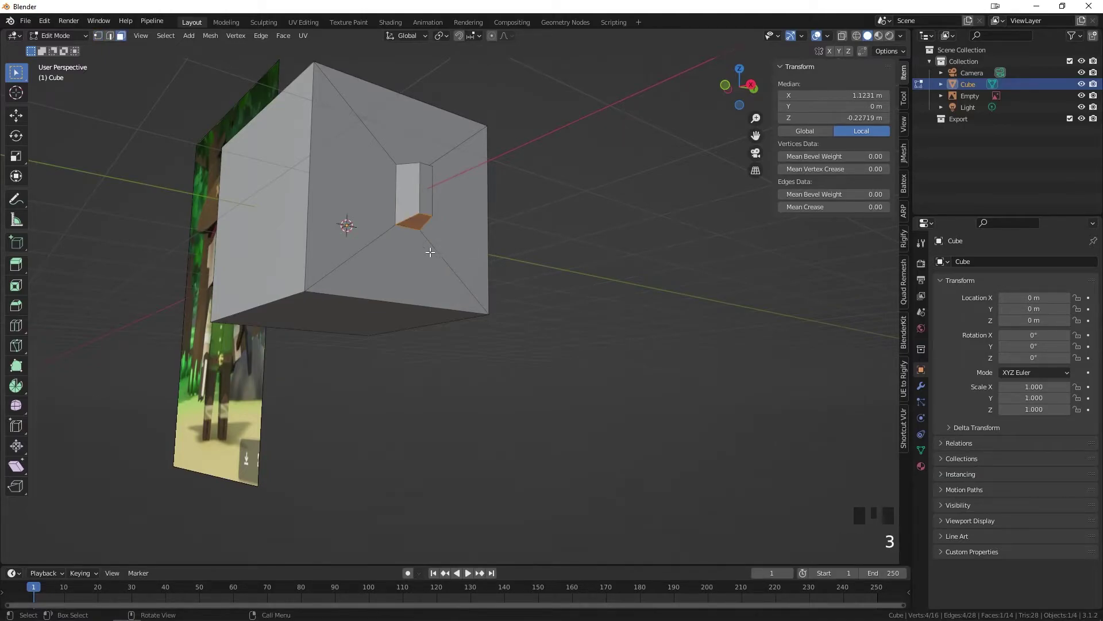
key(1)
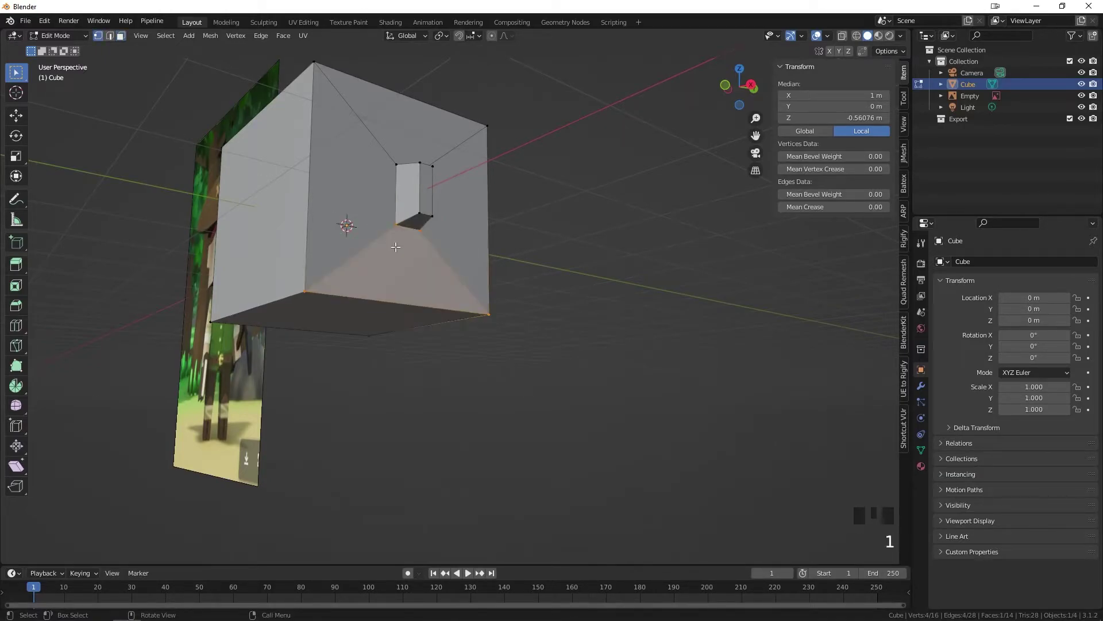
Select the ear's underside face in face select mode and move it down about 0.09 m along global Z
click(435, 349)
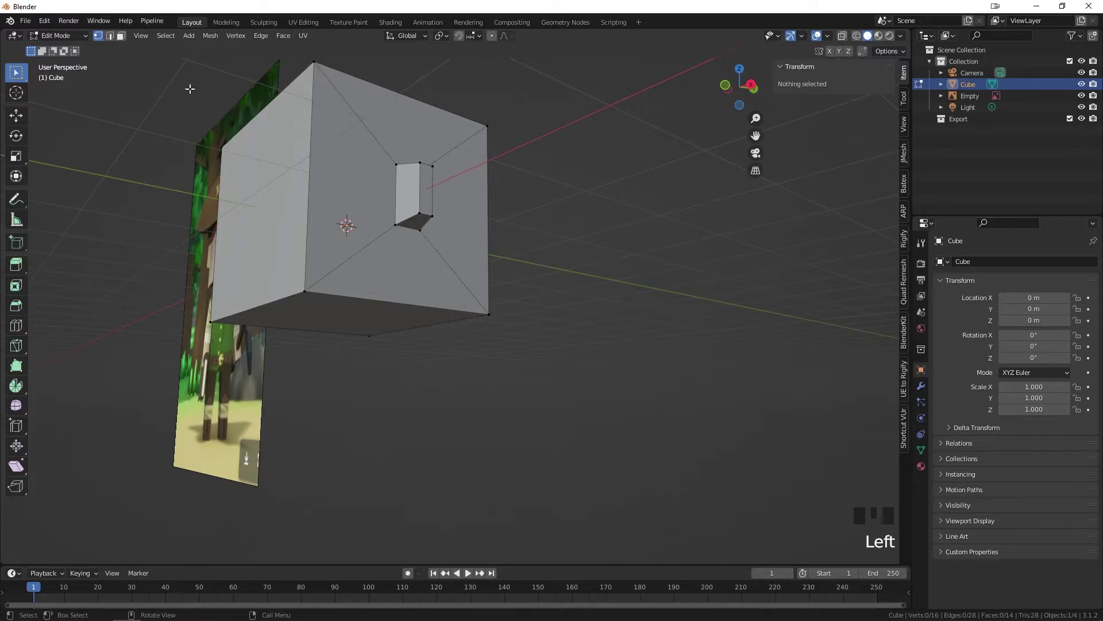
key(3)
click(419, 229)
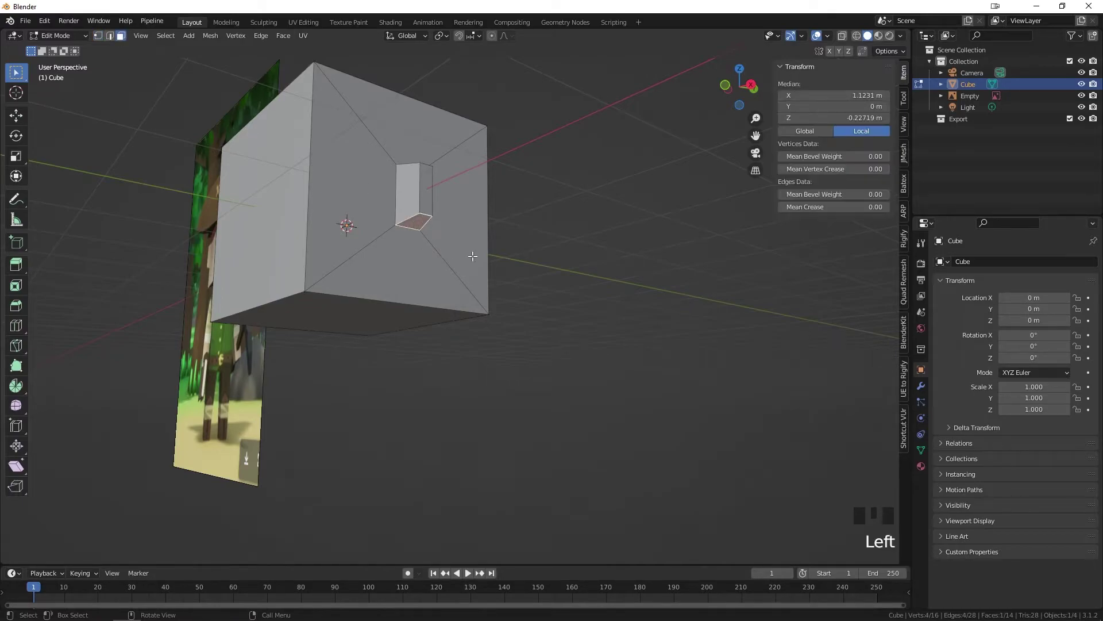
key(g)
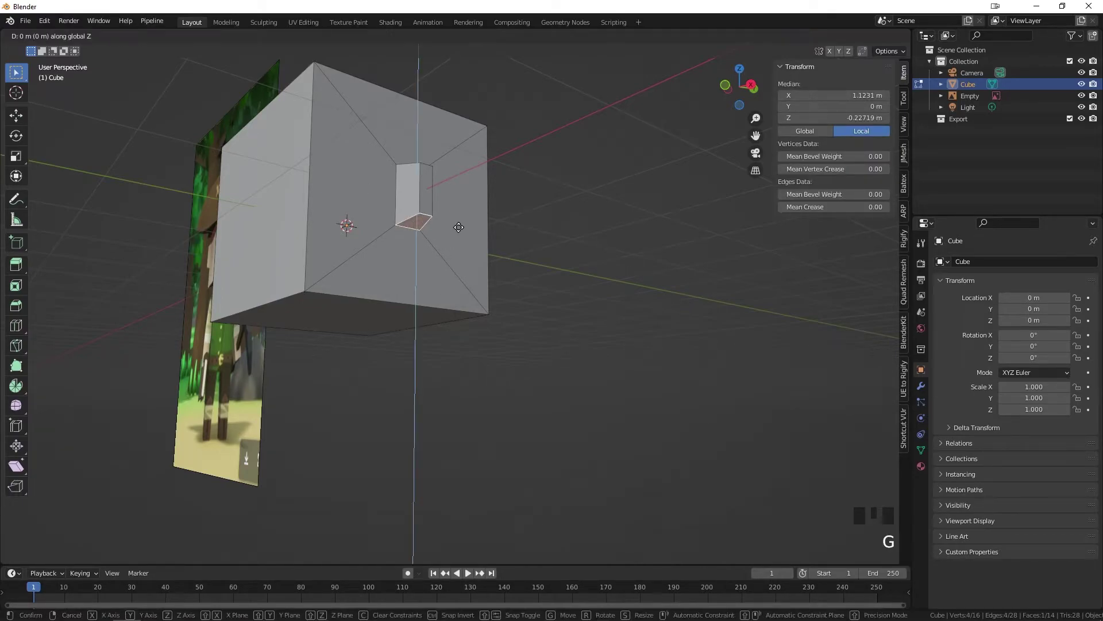
click(462, 238)
middle_drag(463, 238, 474, 299)
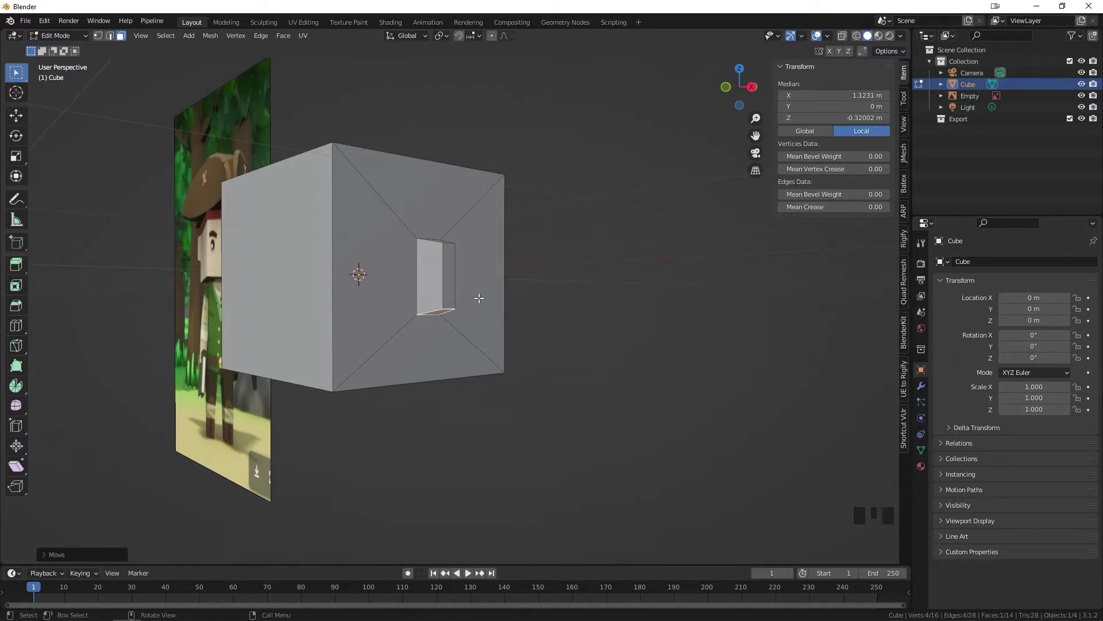
middle_drag(468, 300, 480, 332)
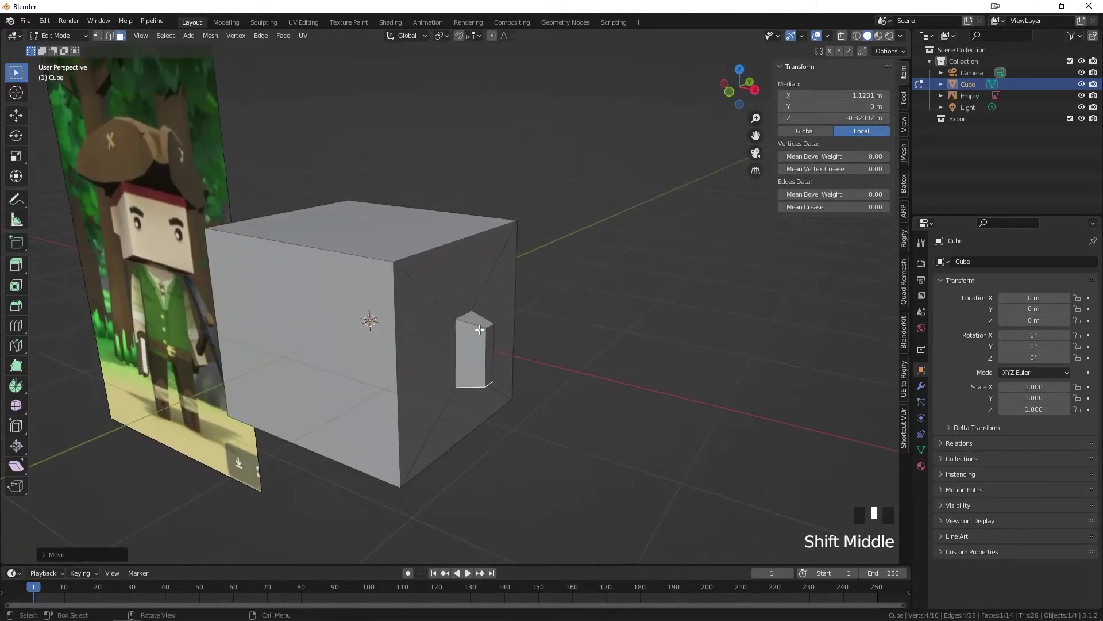
Select the entire head mesh in Edit Mode and duplicate it about 3.33 m along global X
key(Tab)
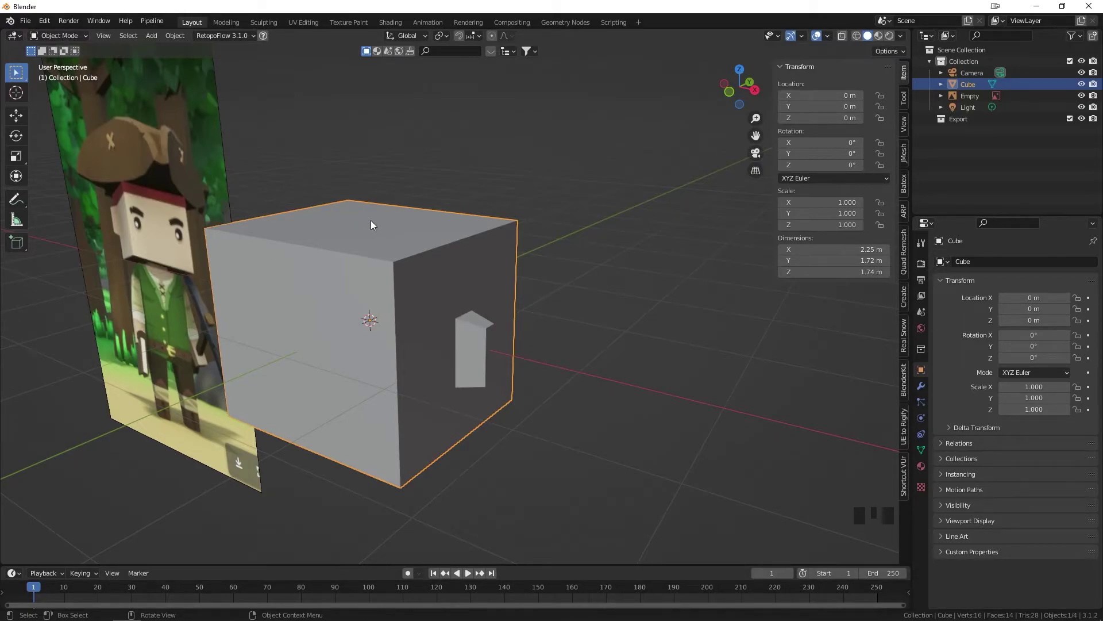
key(Tab)
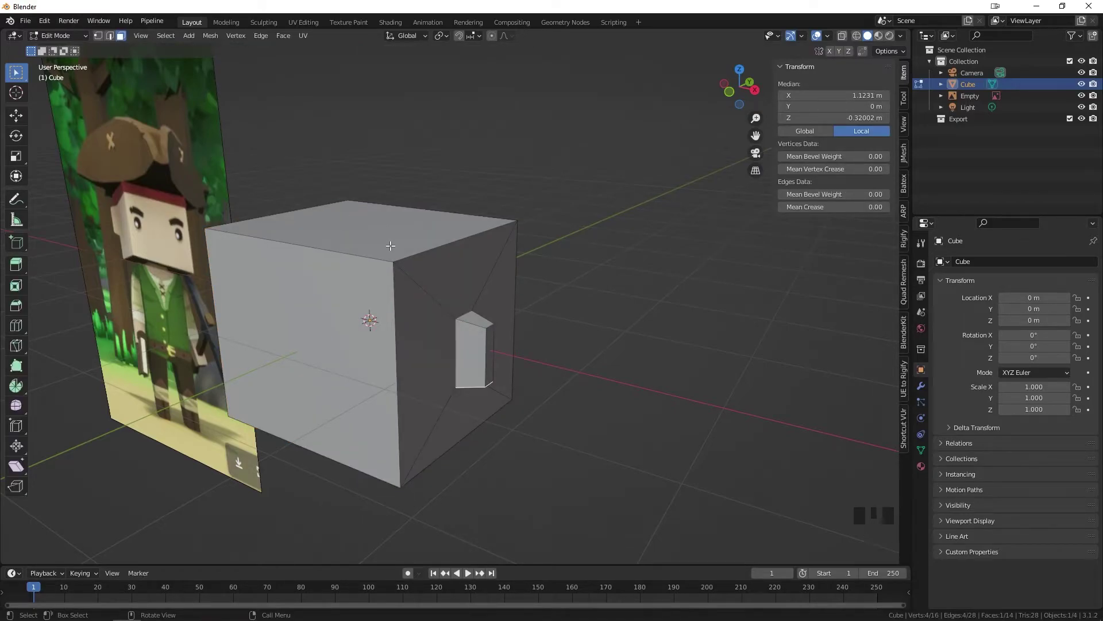
key(a)
scroll(390, 246, down, 2)
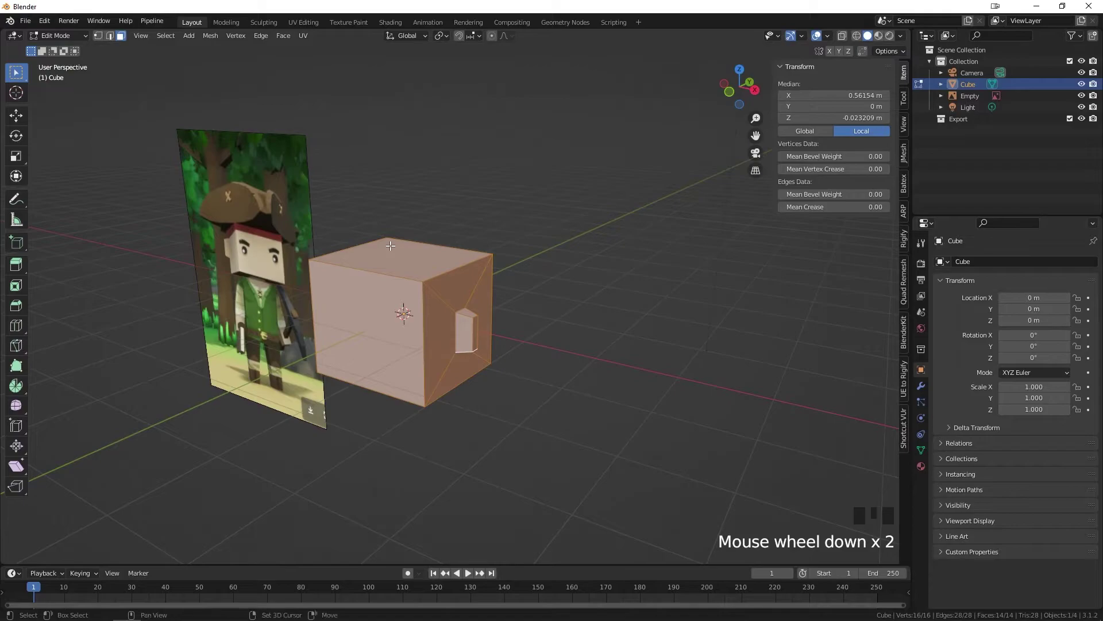
key(shift+d)
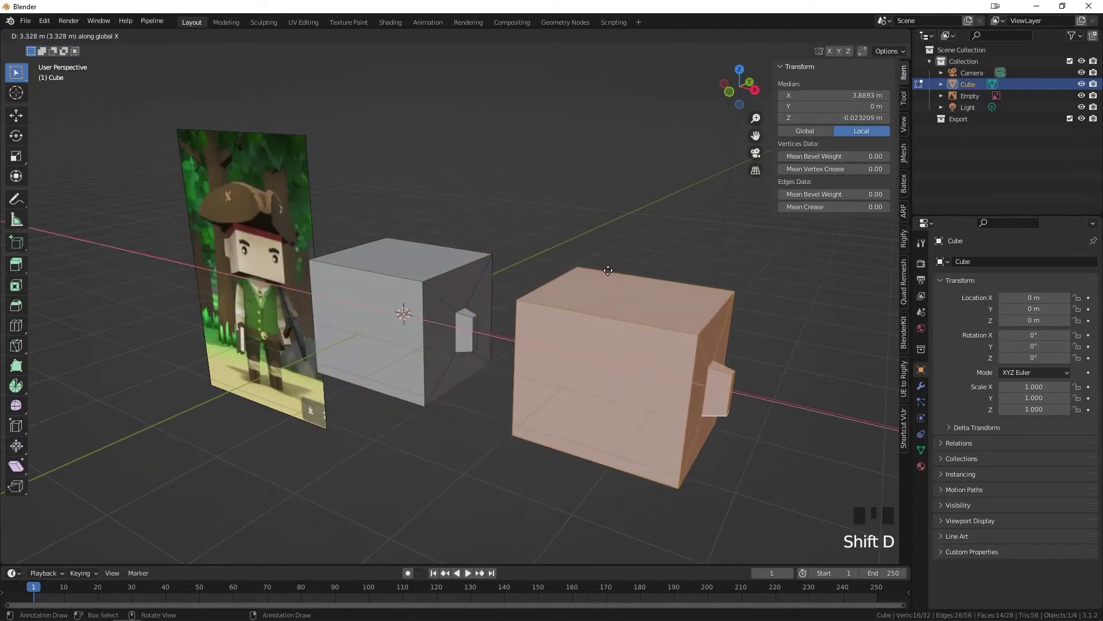
click(608, 270)
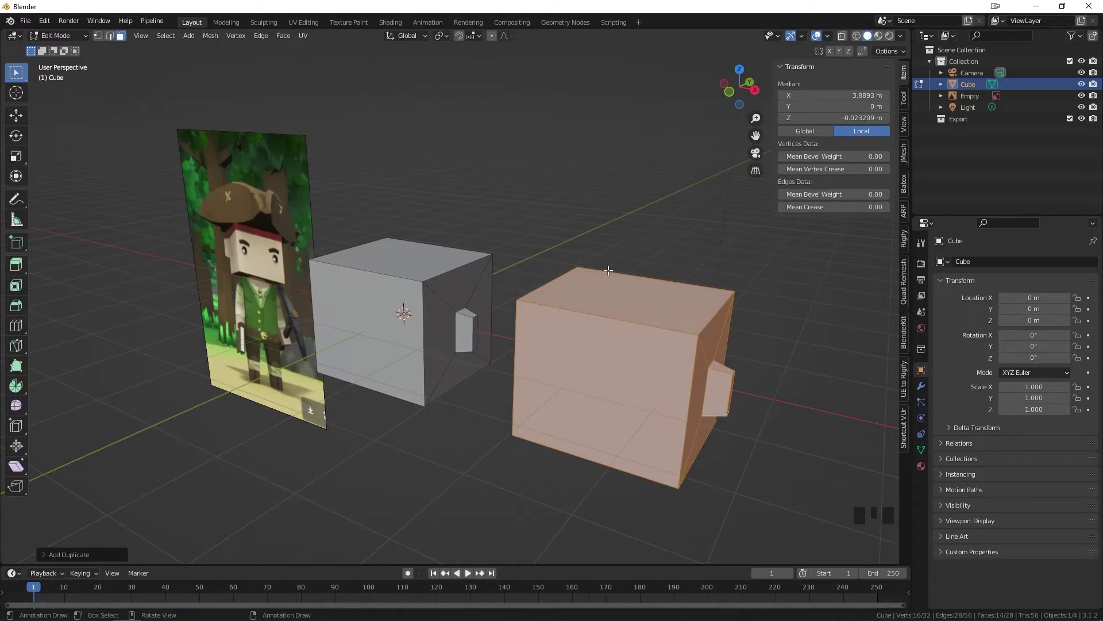
Try rotating both heads together in Object Mode, cancel the rotation and undo the duplication
key(Tab)
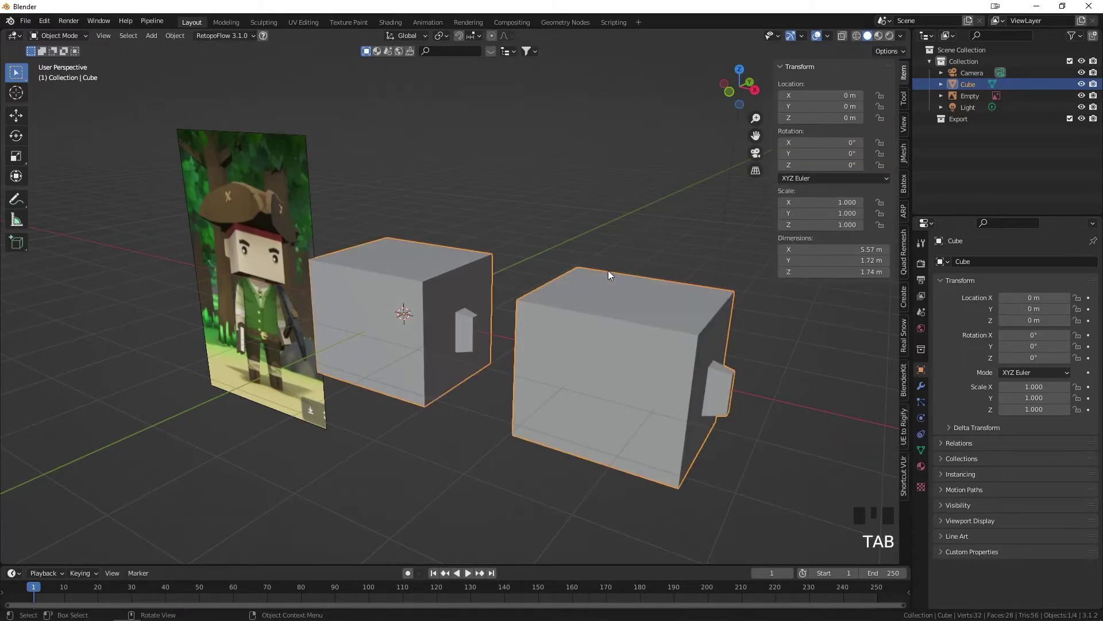
key(r)
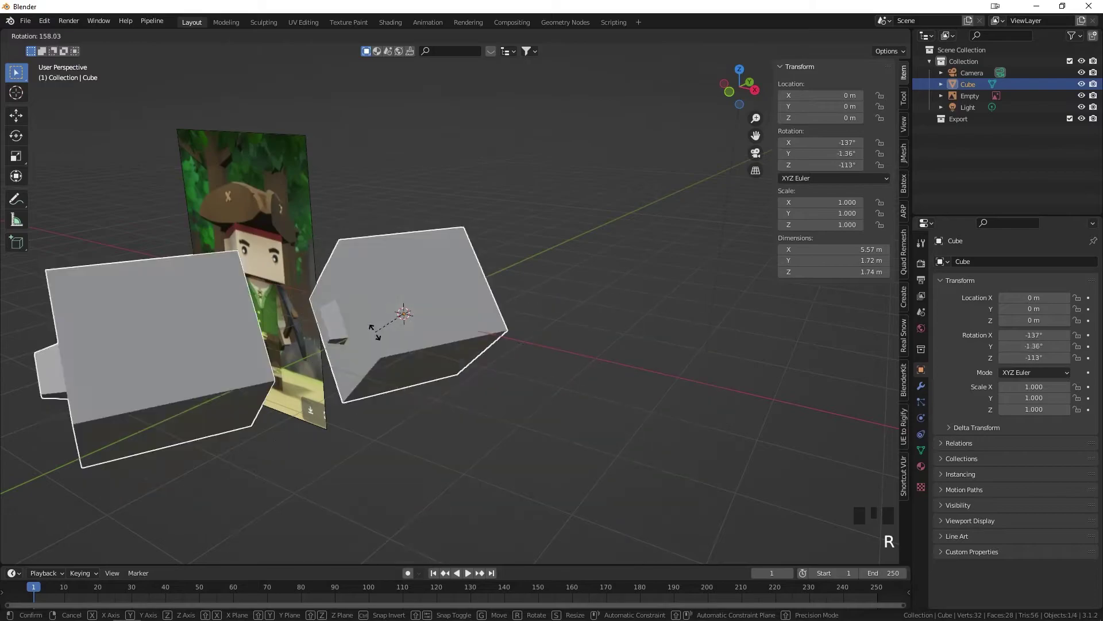
right_click(511, 305)
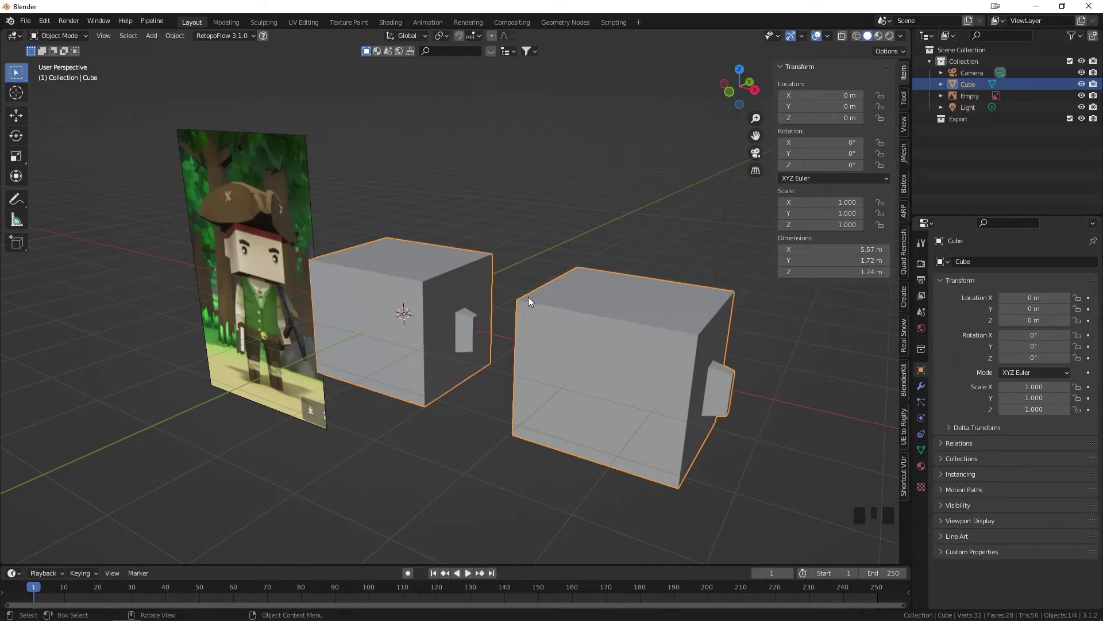
key(ctrl+z)
key(ctrl+z)
key(ctrl+z)
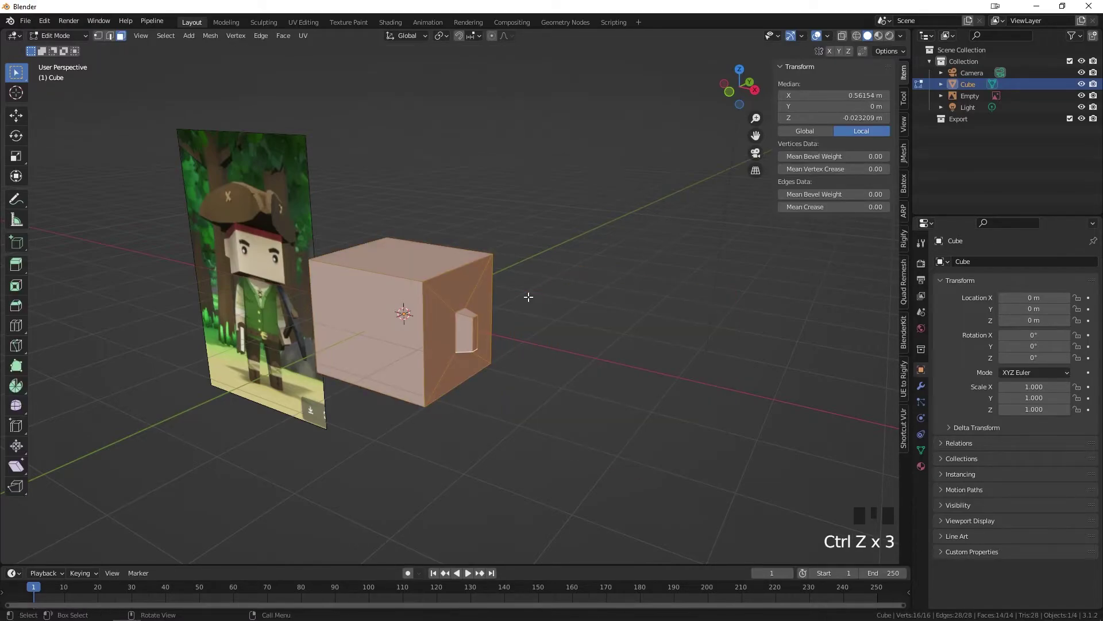
Duplicate the selected head mesh about 3.2 m along global X and separate the selection into its own object
key(shift+d)
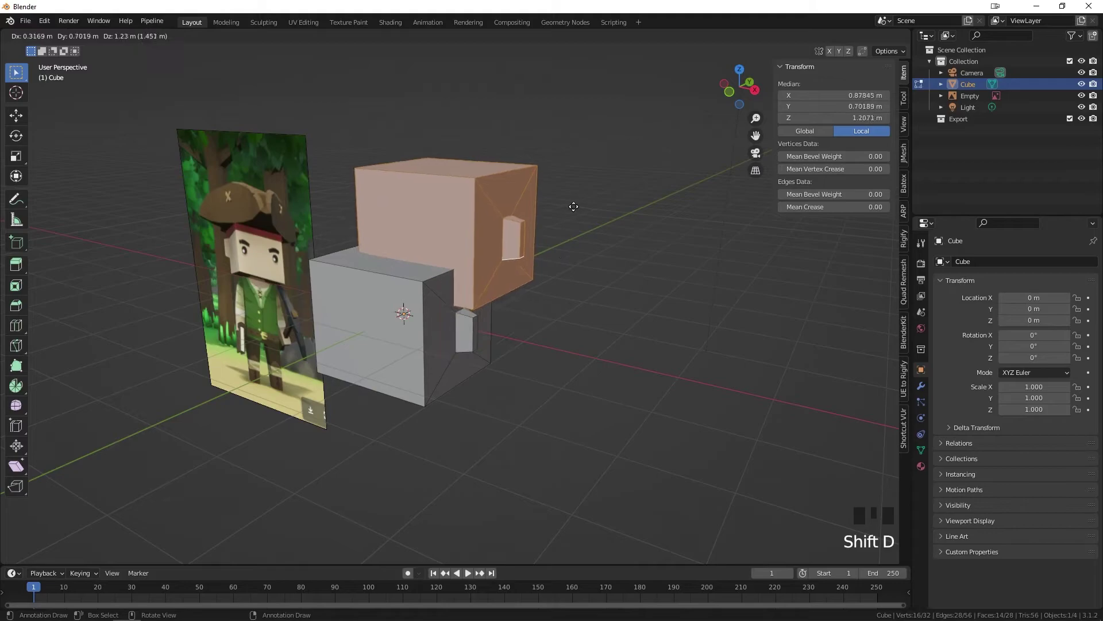
key(x)
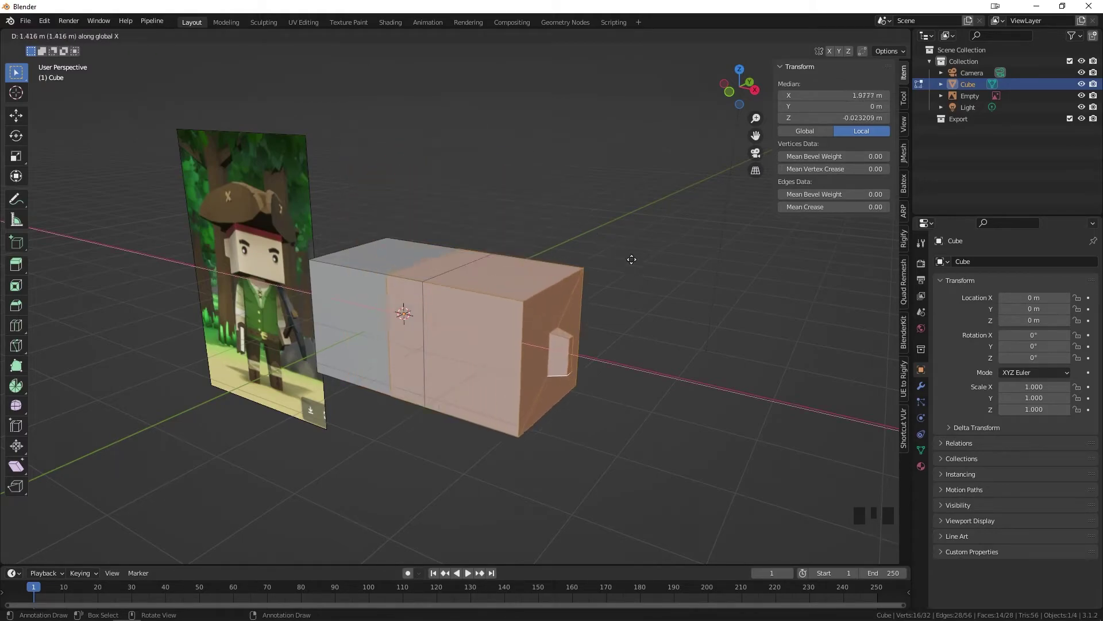
click(751, 345)
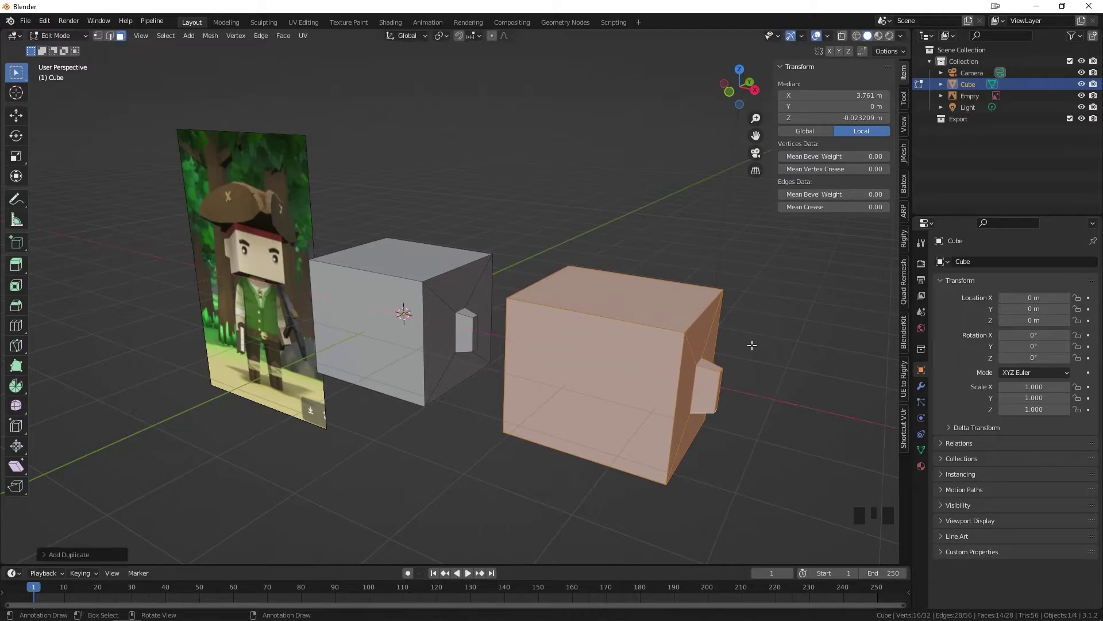
key(p)
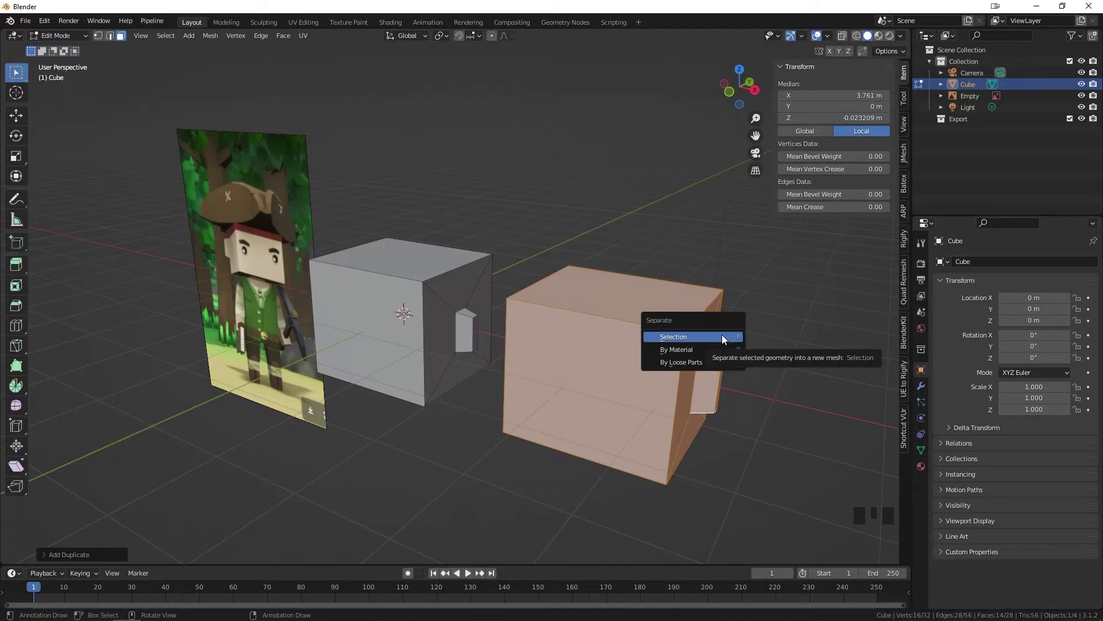
click(722, 335)
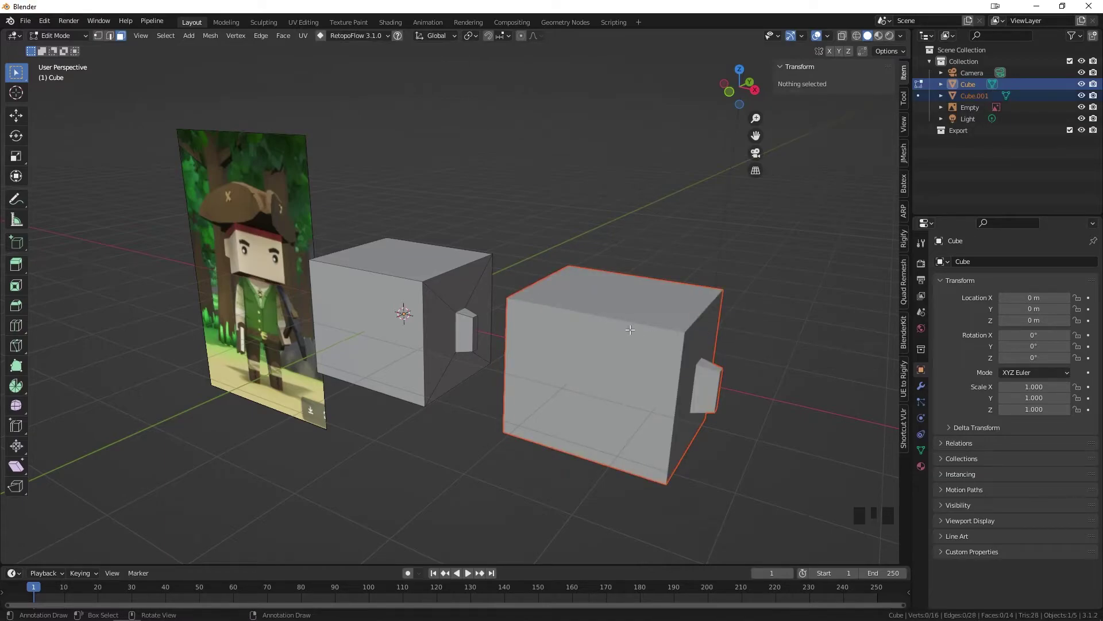
Return to Object Mode and select the two heads alternately to check that they are separate objects
key(Tab)
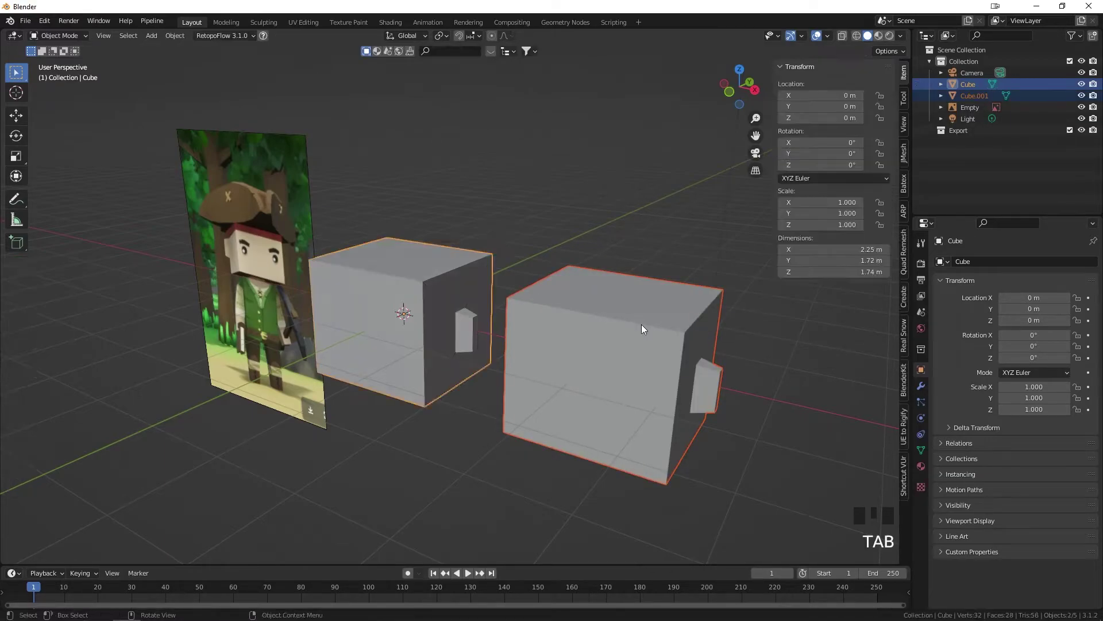
click(558, 315)
click(557, 315)
double_click(430, 263)
click(586, 324)
click(468, 287)
click(552, 314)
click(437, 288)
click(543, 319)
click(435, 284)
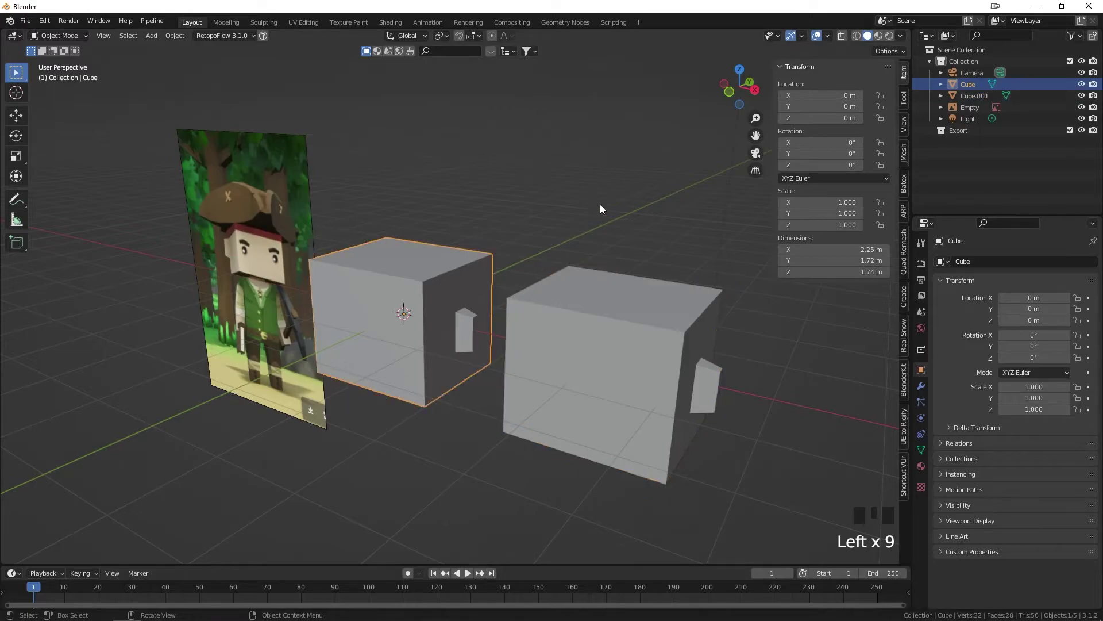
Rename the original head object Face1 and the separated duplicate Face2
click(969, 84)
double_click(969, 83)
text(Face1)
key(Return)
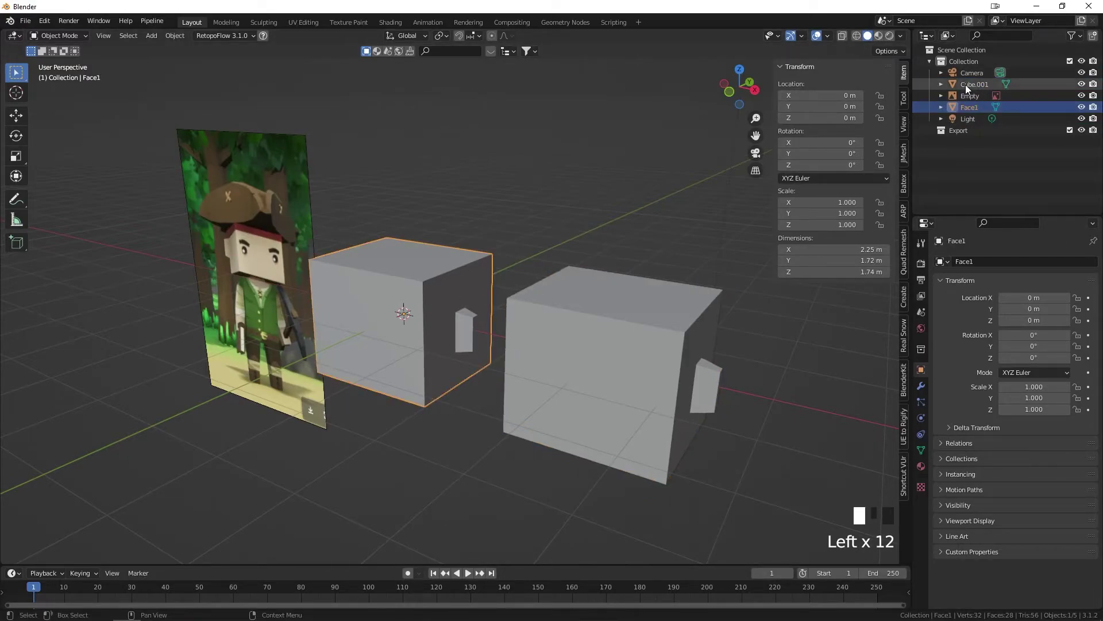
click(975, 83)
double_click(974, 83)
text(Face2)
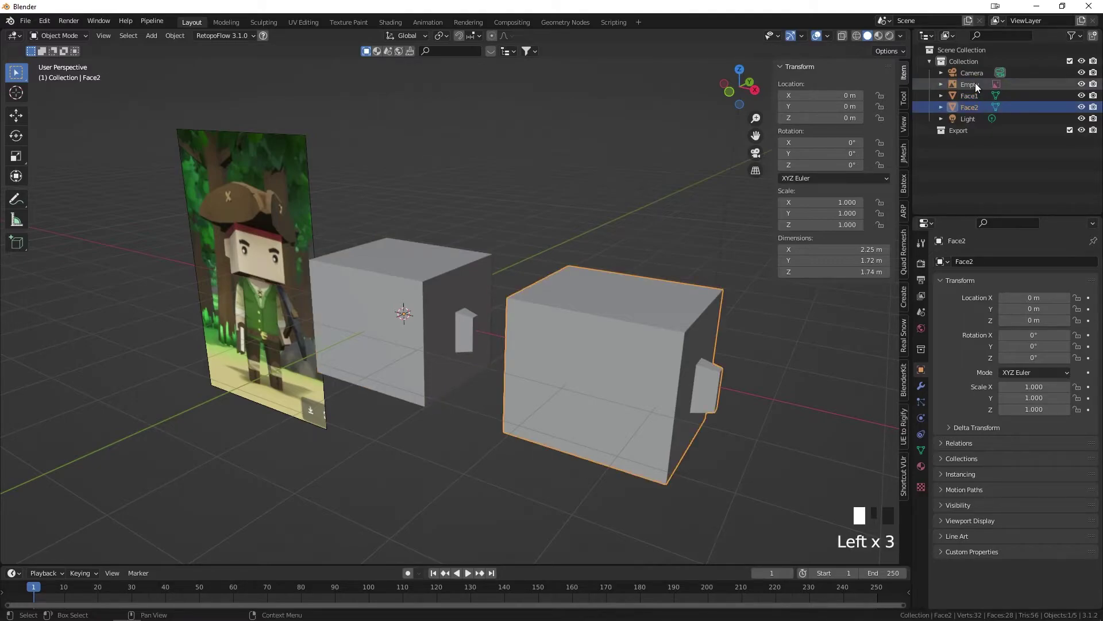
key(Return)
On Face2, select the ear's outer face, grow the selection over the whole ear side of the head and delete those faces
middle_drag(548, 296, 543, 263)
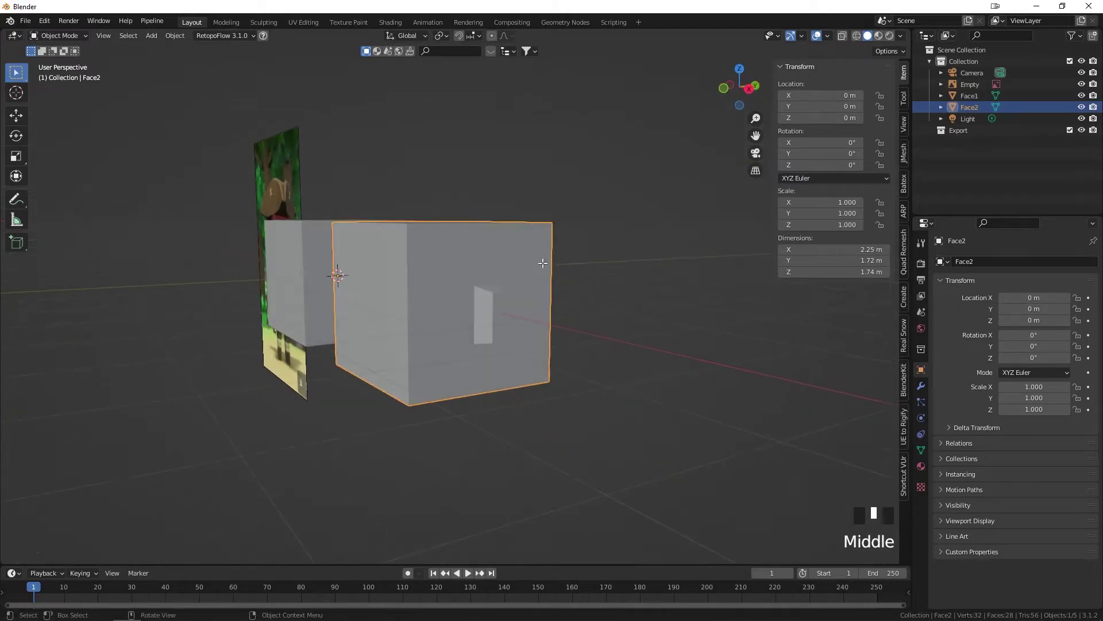
key(Tab)
scroll(544, 263, up, 3)
key(3)
click(520, 316)
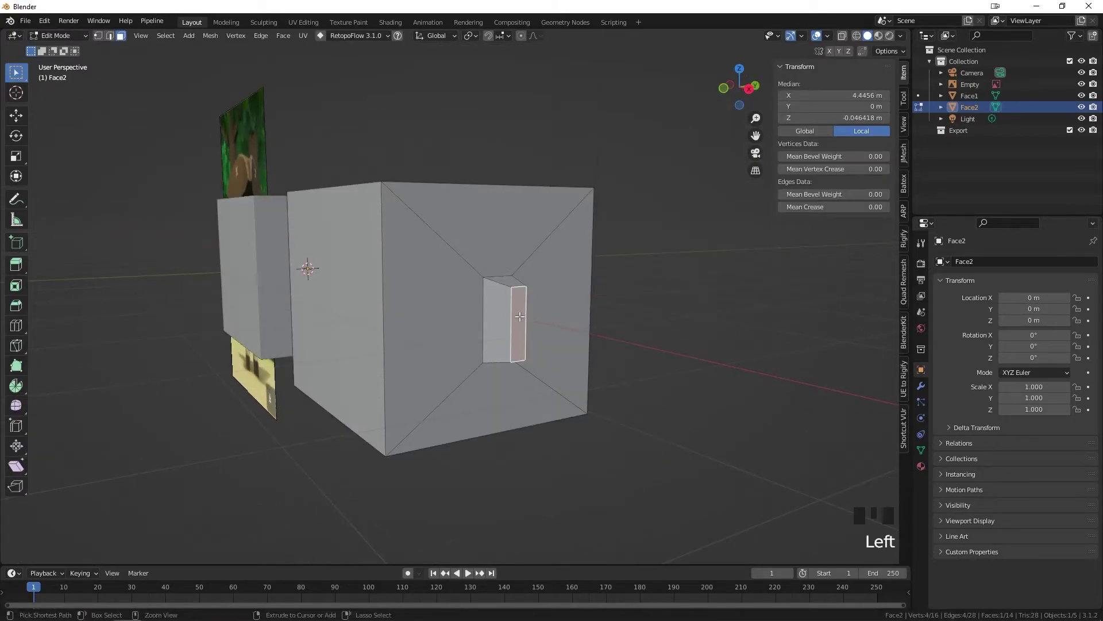
key(ctrl+KP_Add)
key(ctrl+KP_Add)
key(ctrl+KP_Add)
key(Delete)
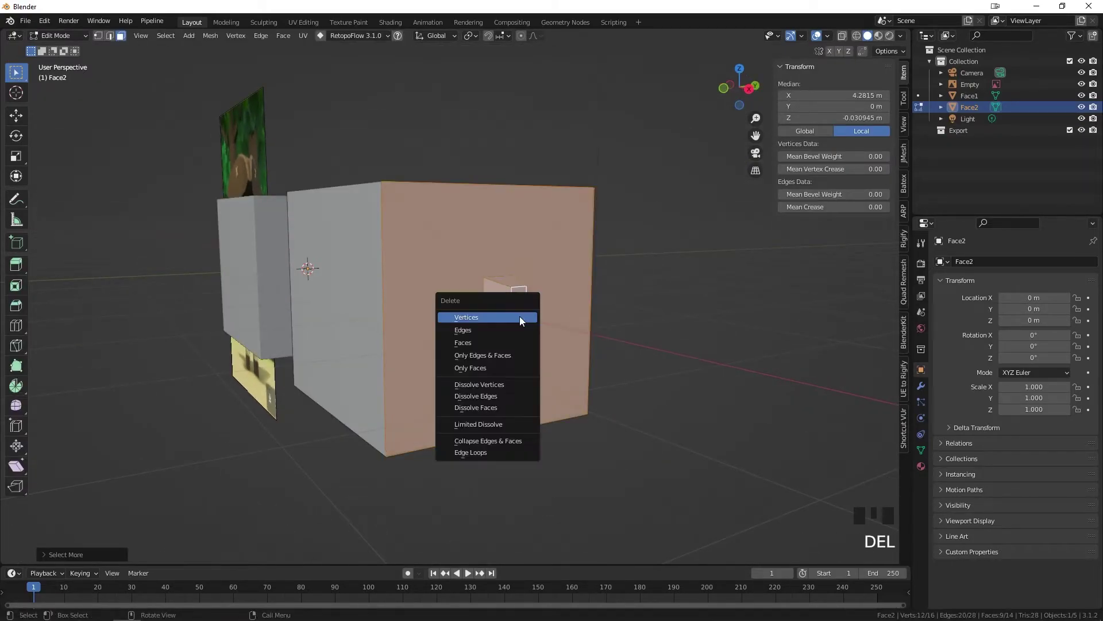
click(488, 342)
Fill Face2's open side with a single new face from its front vertical edge and return to Object Mode
key(2)
click(383, 302)
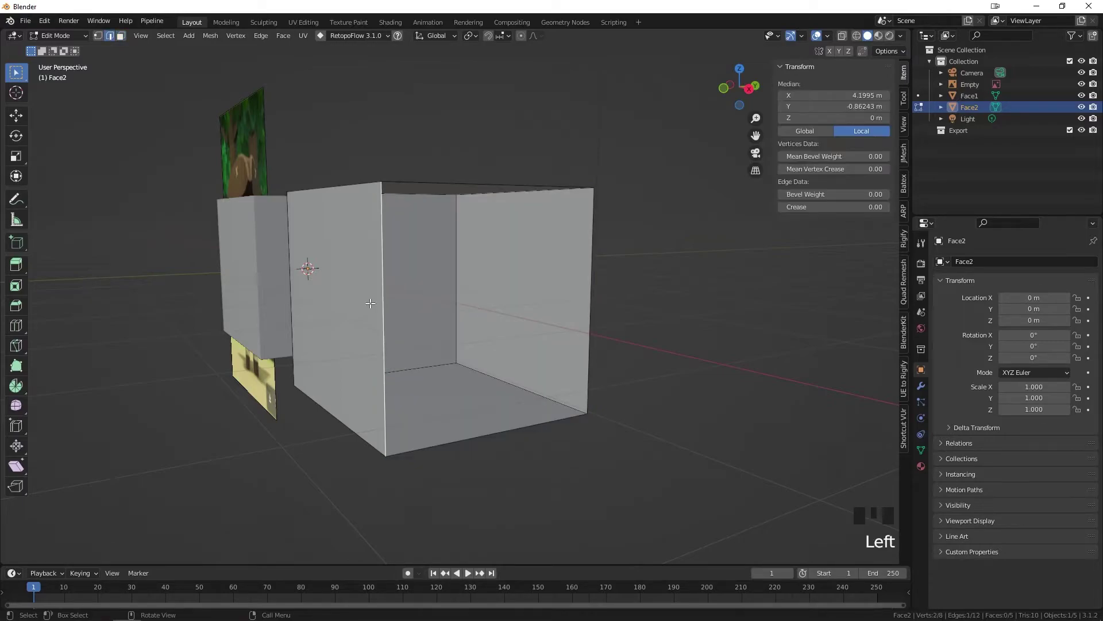
key(f)
key(Tab)
On Face1, select the four side faces surrounding the ear to examine the layout made by the inset
middle_drag(421, 298, 474, 307)
click(347, 291)
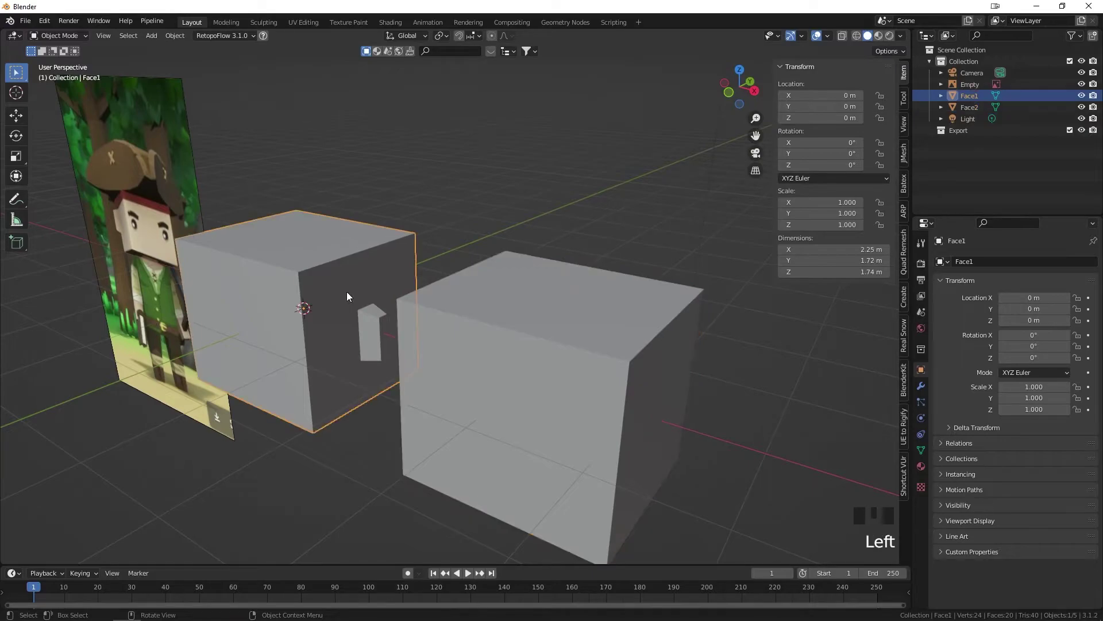
key(Tab)
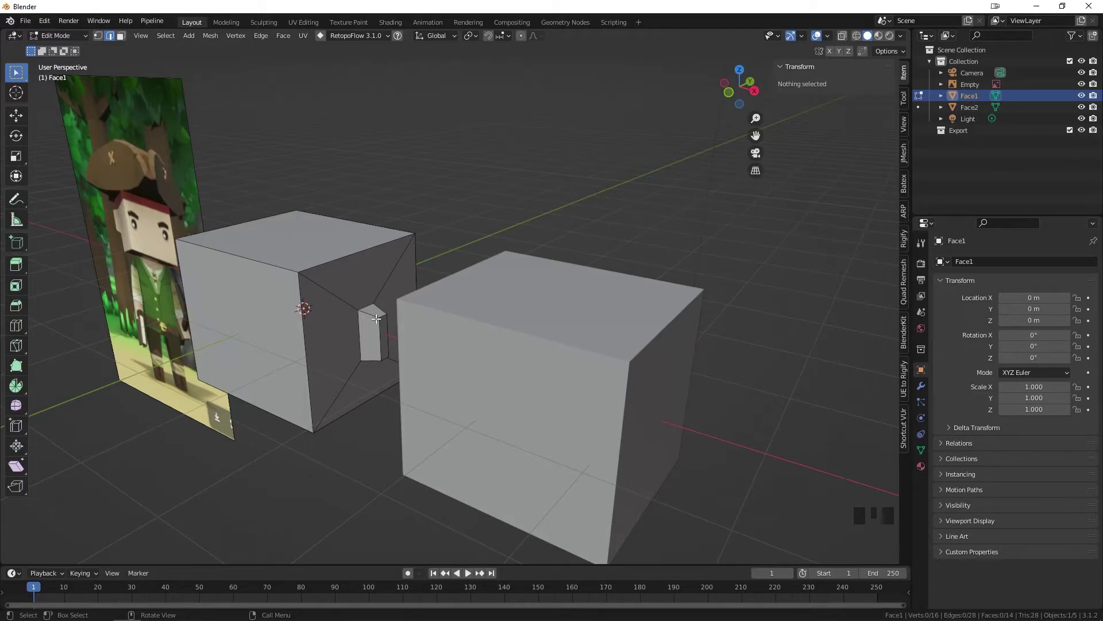
key(3)
click(360, 276)
shift+click(348, 355)
shift+click(357, 385)
shift+click(397, 285)
scroll(345, 305, up, 2)
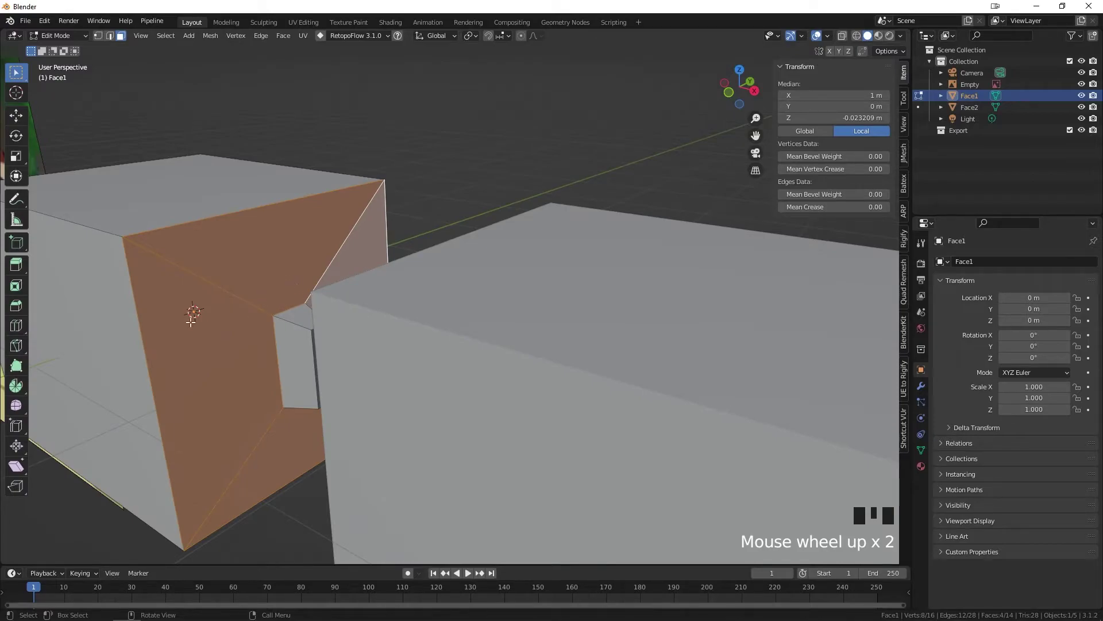
scroll(181, 344, down, 1)
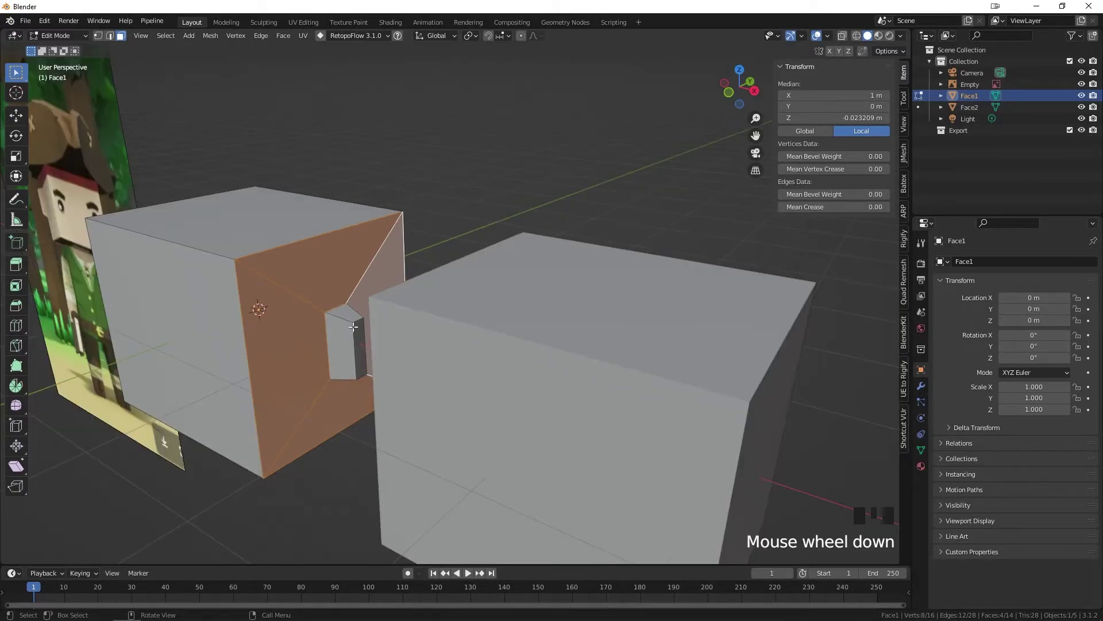
middle_drag(475, 329, 471, 327)
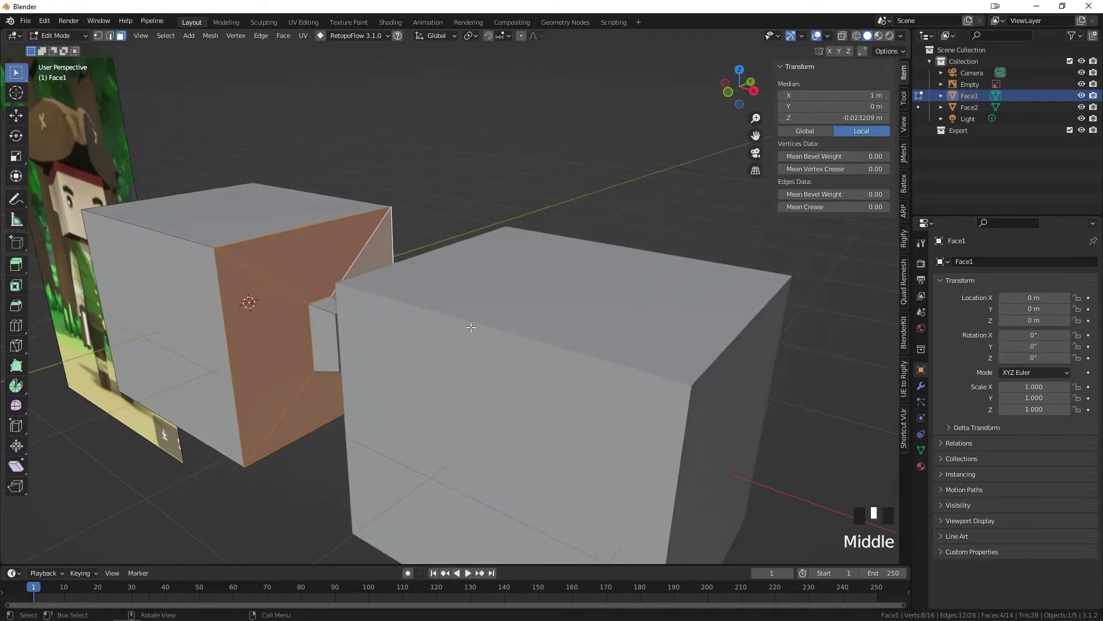
In Edit Mode on Face2, add a single horizontal loop cut around the head, kept centred at mid-height
key(Tab)
click(574, 384)
key(Tab)
shift+middle_drag(585, 384, 550, 329)
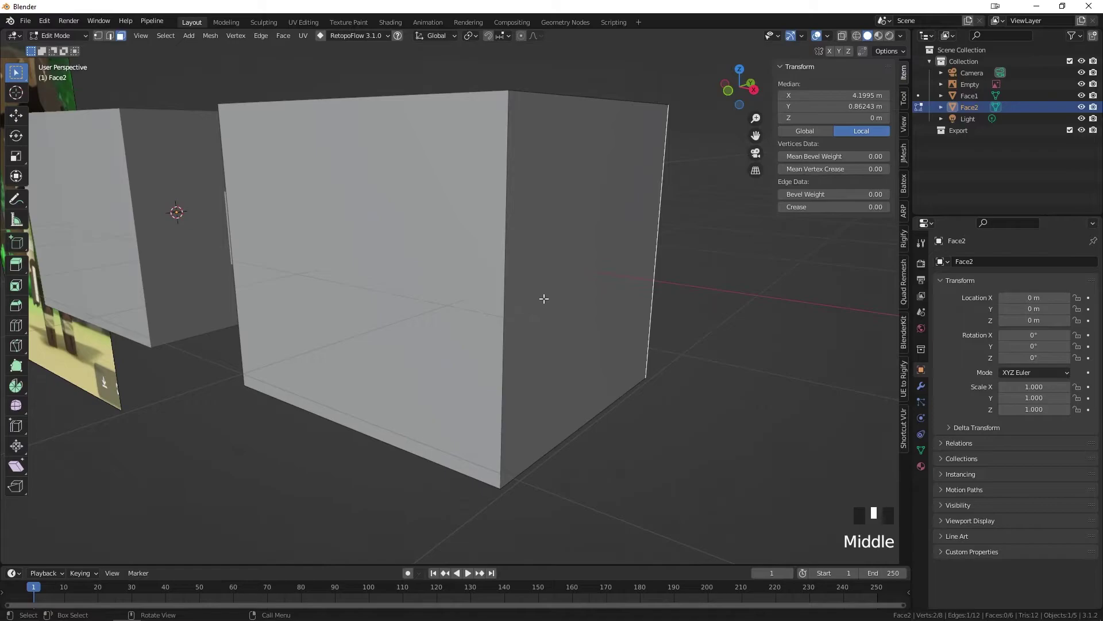
key(ctrl+r)
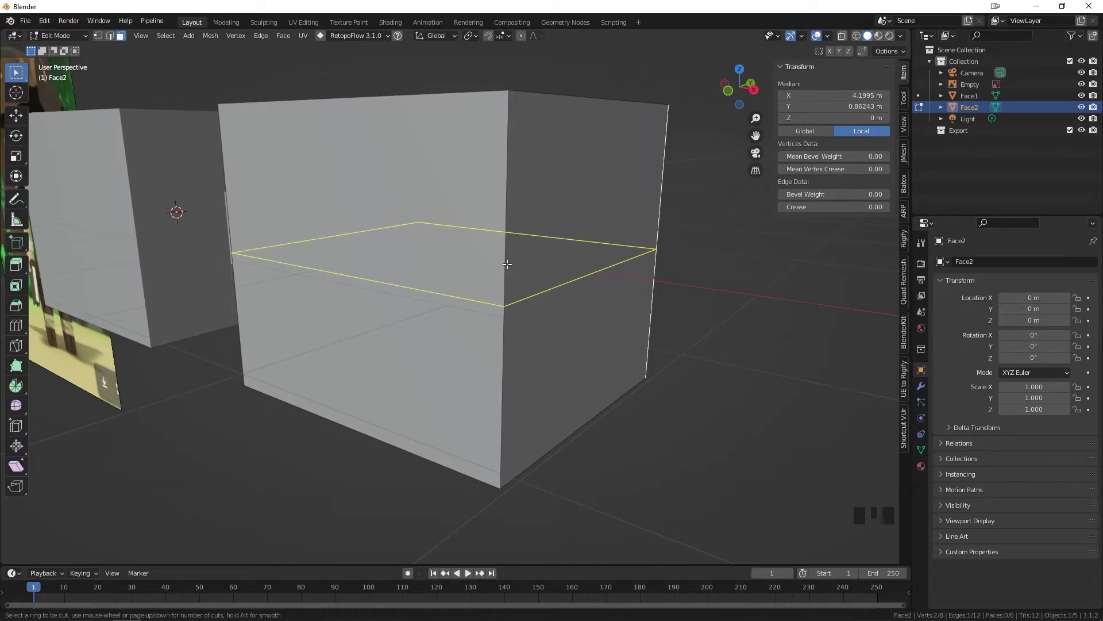
scroll(507, 264, up, 2)
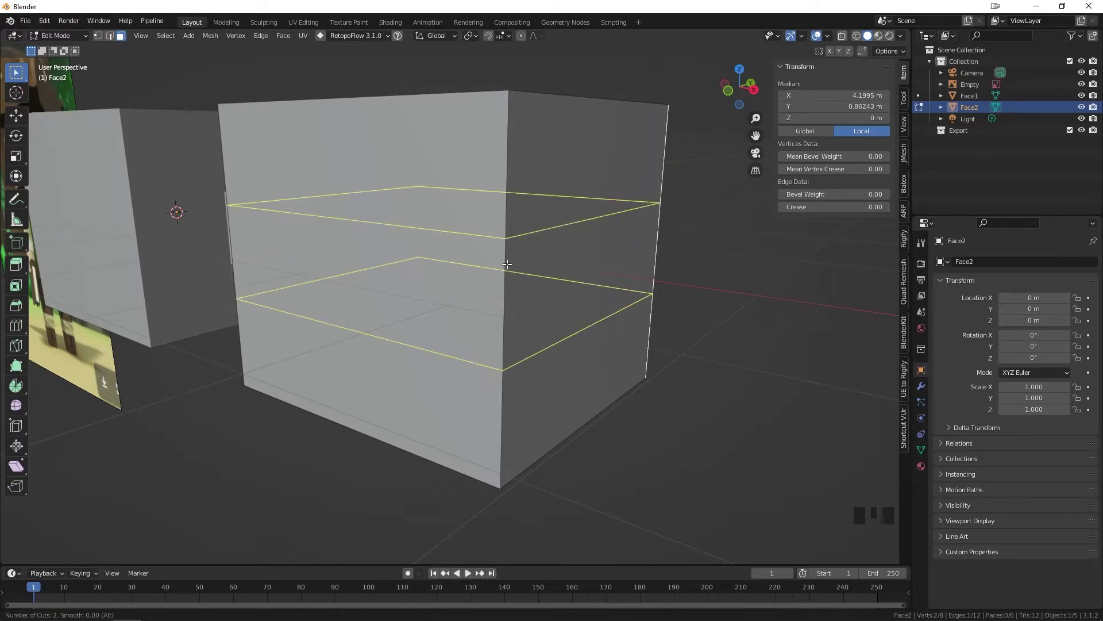
scroll(507, 264, down, 2)
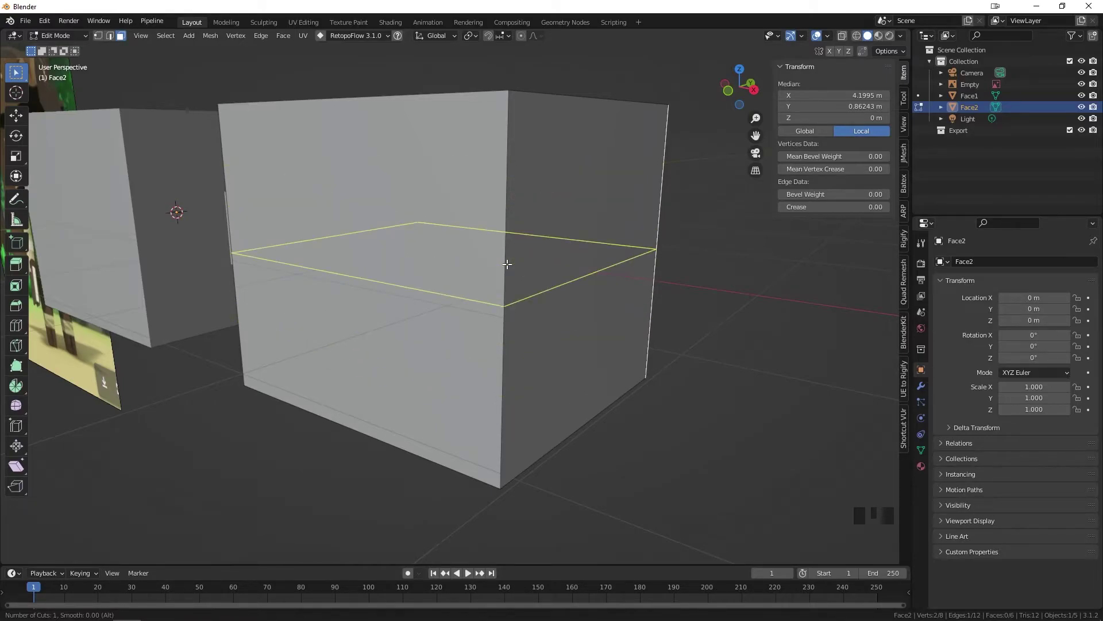
click(507, 264)
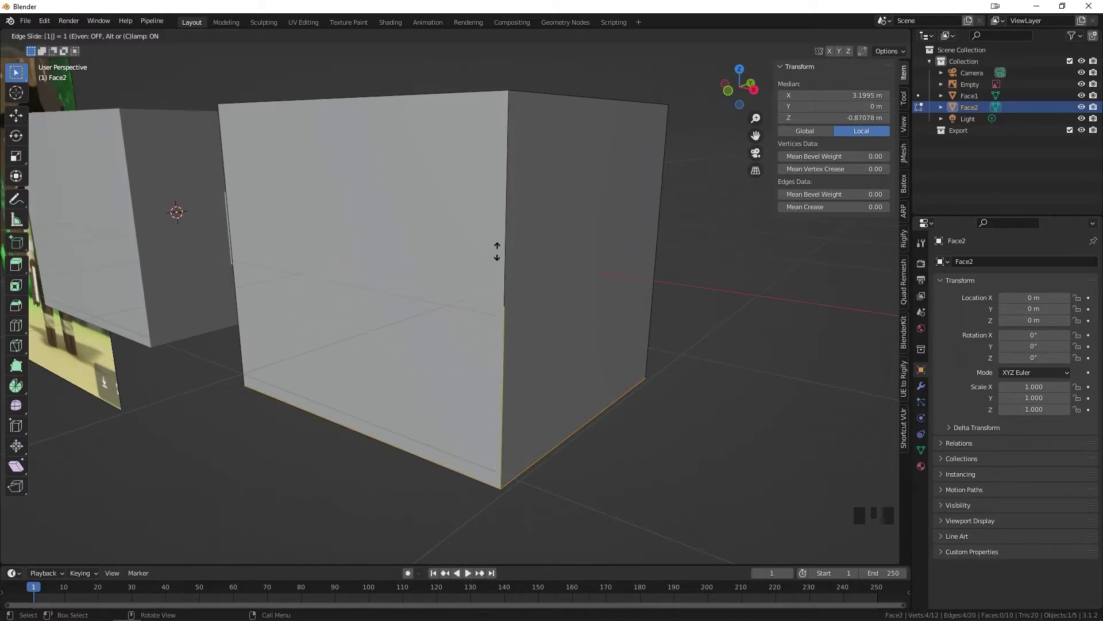
right_click(498, 260)
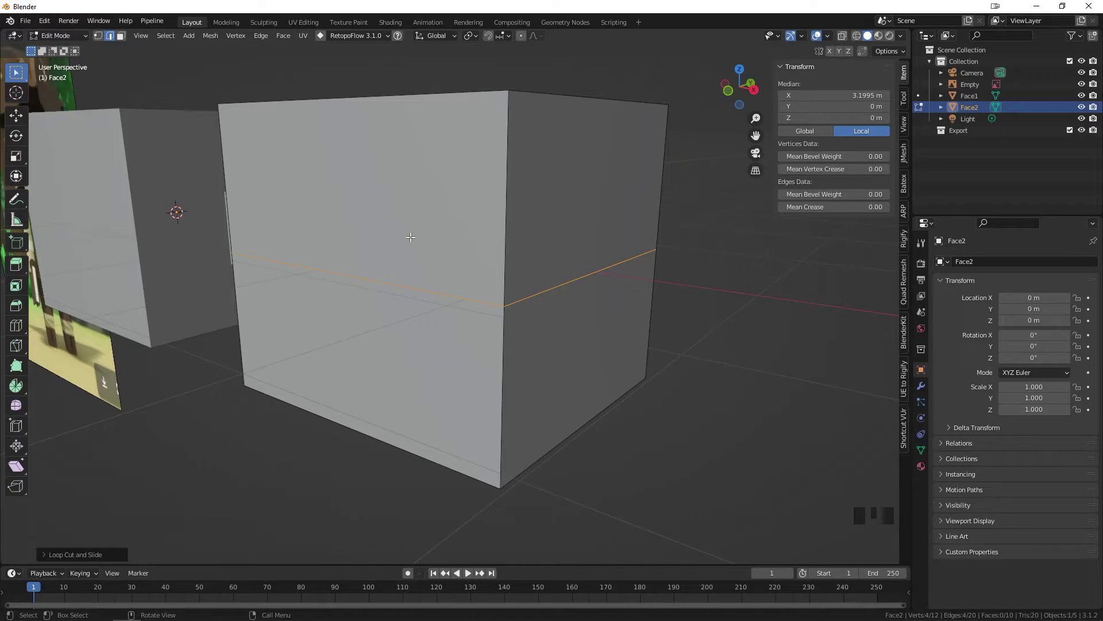
Inspect Face2's centred loop from the front and in perspective, comparing it with the ear on Face1
key(KP_1)
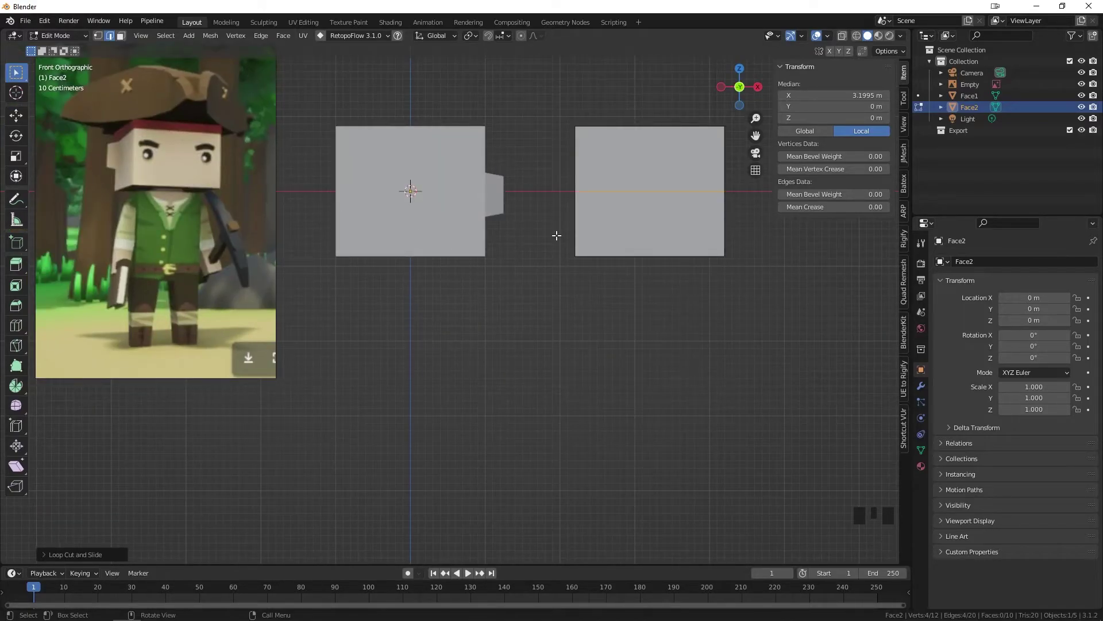
shift+middle_drag(583, 231, 479, 312)
scroll(485, 215, up, 3)
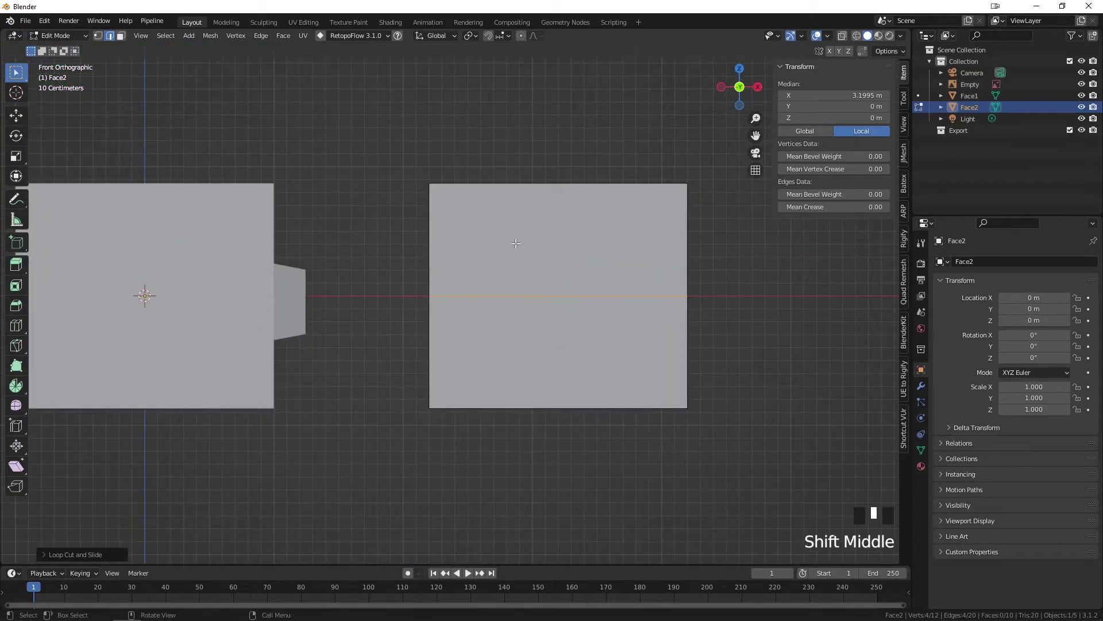
middle_drag(516, 243, 471, 284)
click(456, 281)
alt+click(550, 336)
middle_drag(550, 337, 167, 227)
middle_drag(305, 240, 539, 248)
middle_drag(418, 256, 468, 327)
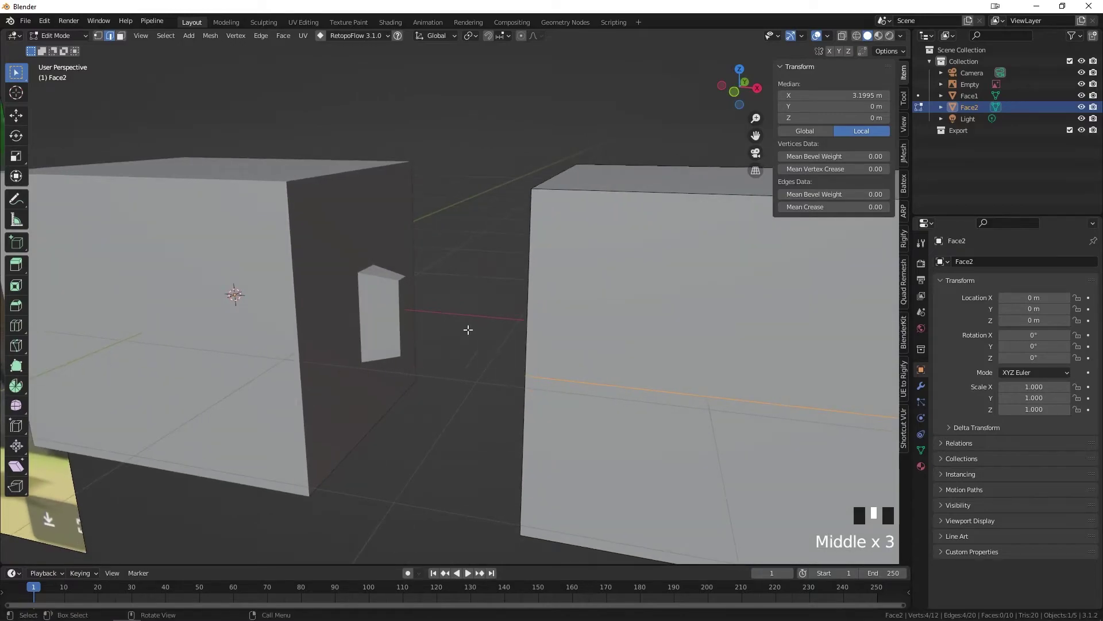
Try a horizontal loop cut on Face1 running through the ear, select part of it, and undo the cut
key(Tab)
click(336, 269)
key(Tab)
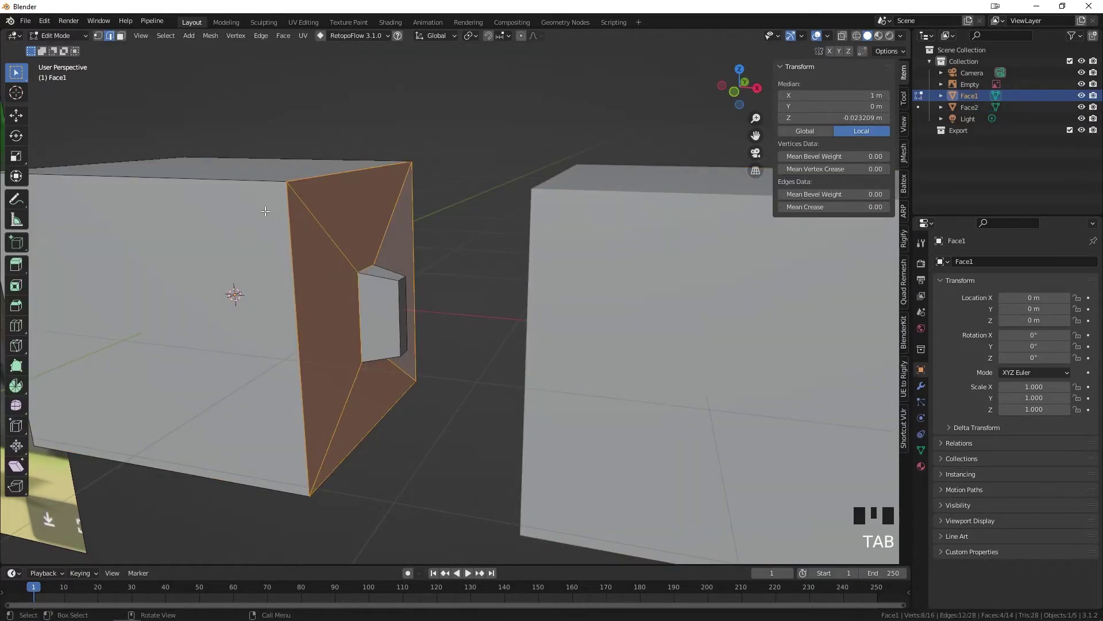
key(ctrl+r)
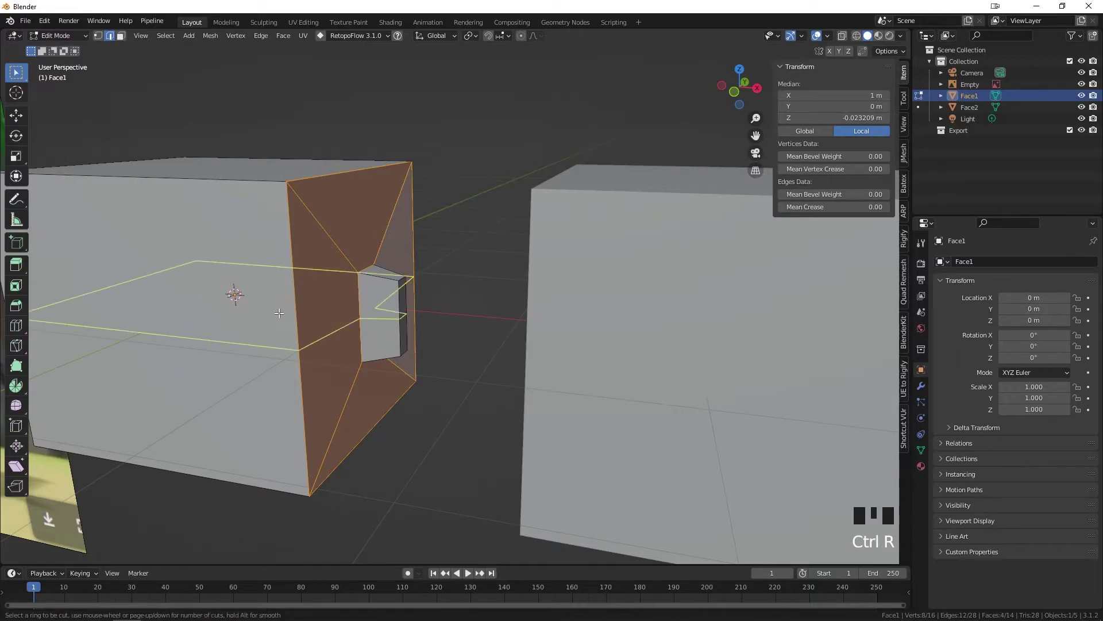
click(282, 314)
key(2)
alt+click(327, 342)
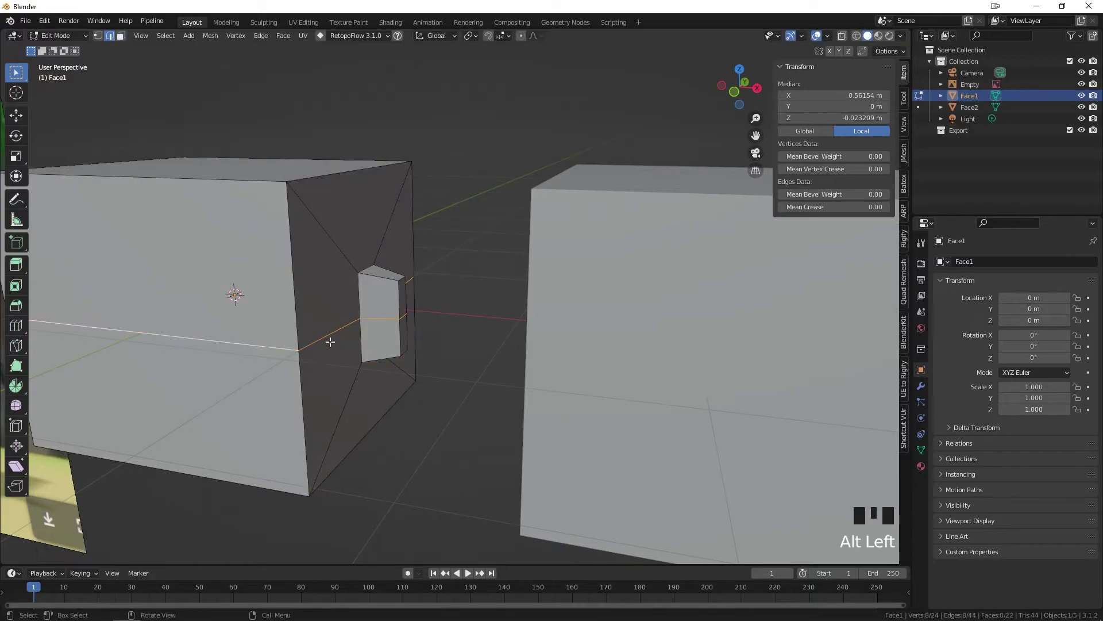
middle_drag(328, 343, 352, 338)
key(ctrl+z)
key(ctrl+z)
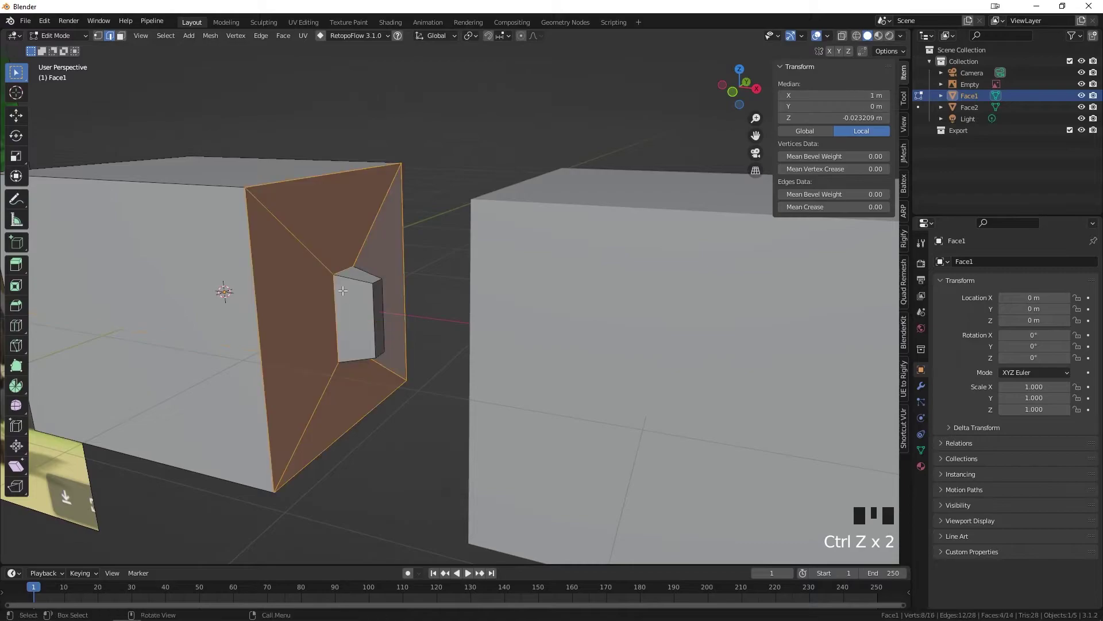
Select the top front edge loop on Face1 and the top edges on Face2 to compare how their loops run
alt+click(218, 190)
middle_drag(340, 291, 538, 297)
middle_drag(678, 299, 577, 343)
key(Tab)
click(694, 357)
key(Tab)
shift+middle_drag(695, 356, 484, 337)
alt+click(376, 299)
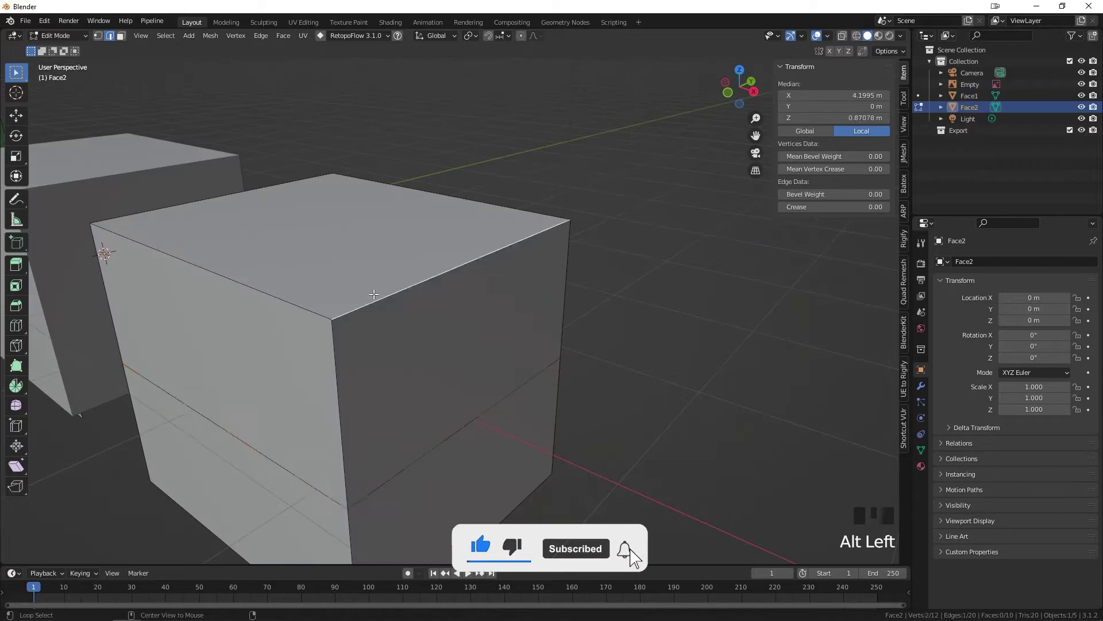
alt+shift+click(280, 299)
alt+click(341, 363)
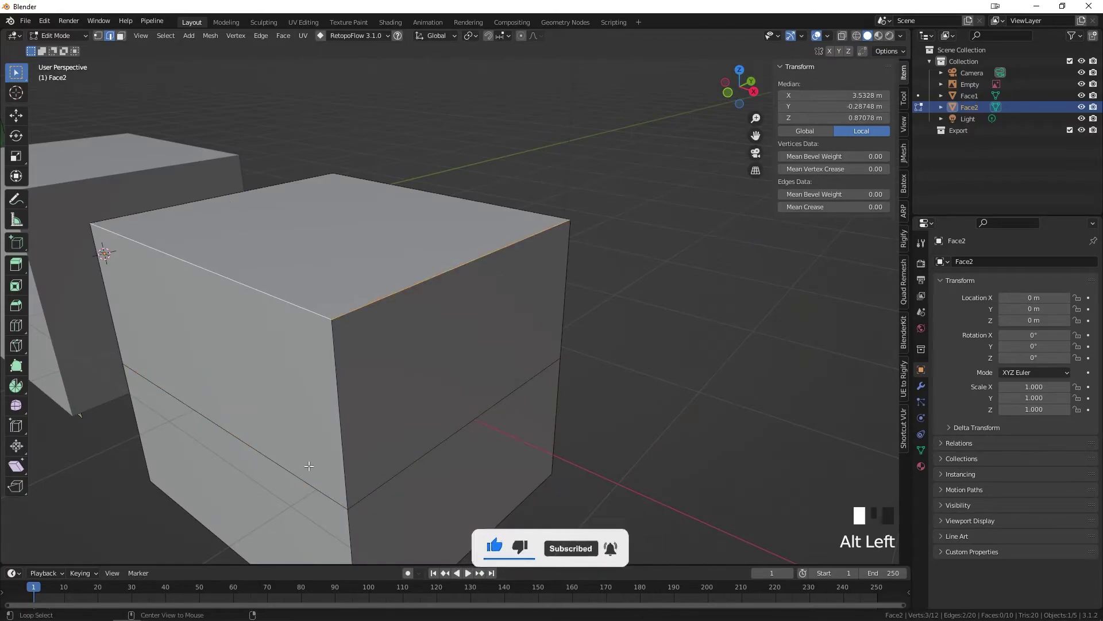
Try another loop cut on Face2 and undo it, leaving only the centred horizontal loop
key(ctrl+r)
click(342, 363)
click(342, 341)
middle_drag(328, 380, 286, 189)
key(ctrl+z)
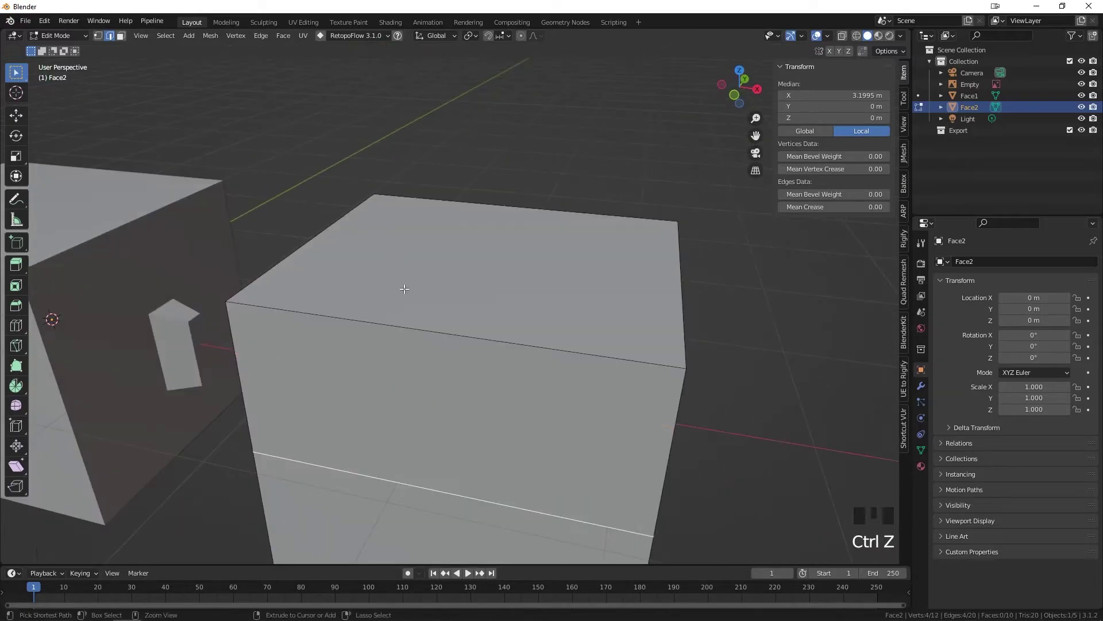
Try a loop cut on Face1 whose ring circles the ear, and cancel it
middle_drag(300, 336, 239, 306)
key(Tab)
click(220, 300)
key(Tab)
key(ctrl+r)
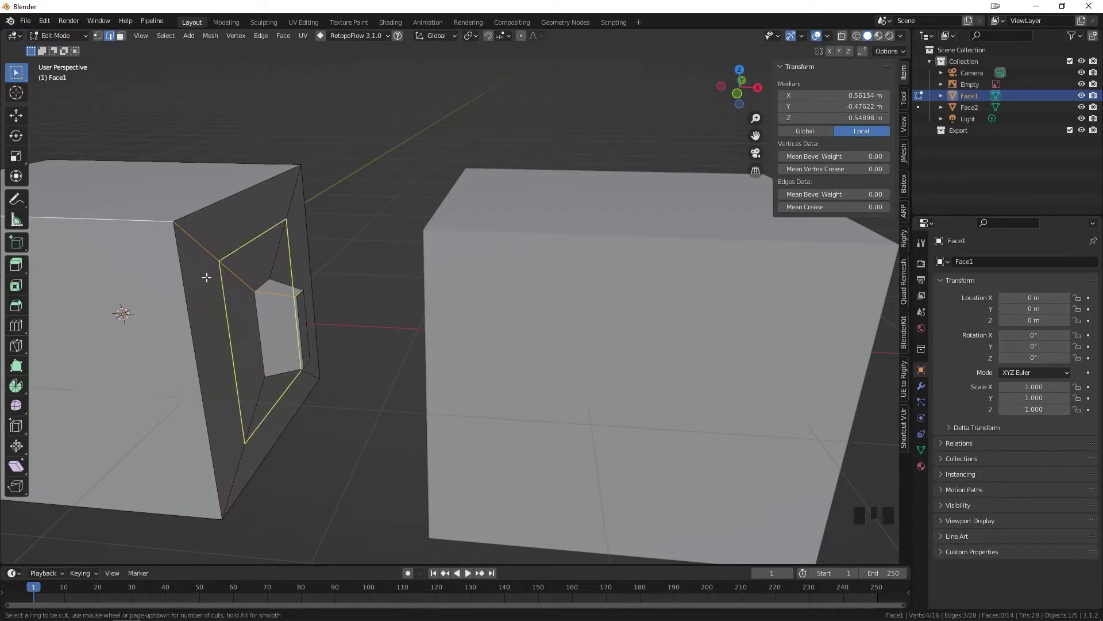
key(Escape)
On Face1, select the upper front corner vertex and the ear-base vertex in turn to examine the diagonal edge joining them
key(1)
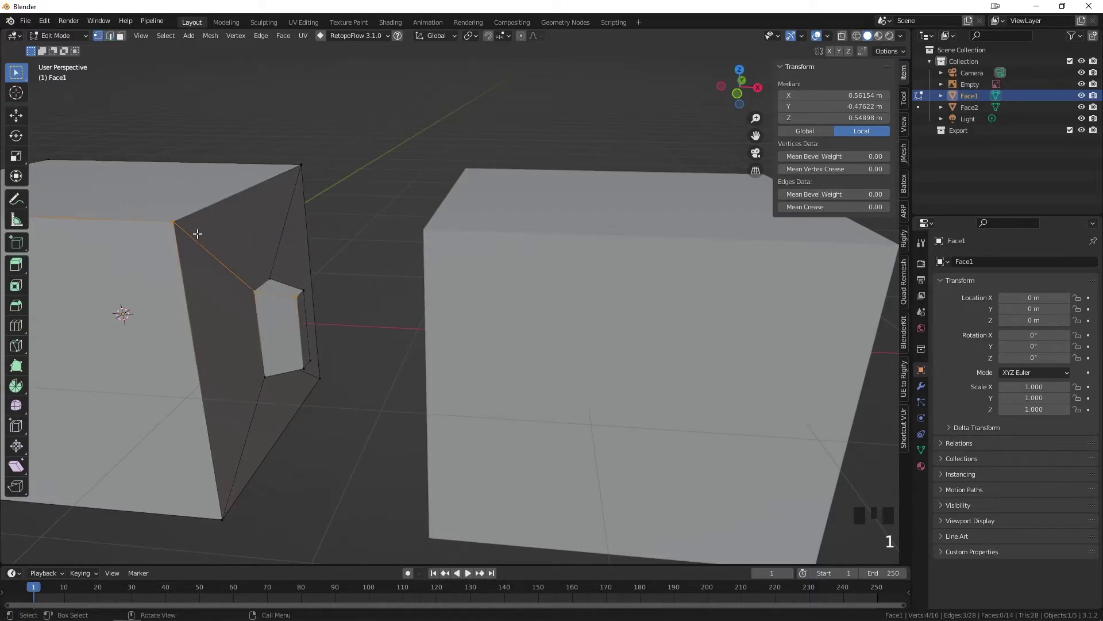
click(178, 228)
click(253, 290)
click(298, 303)
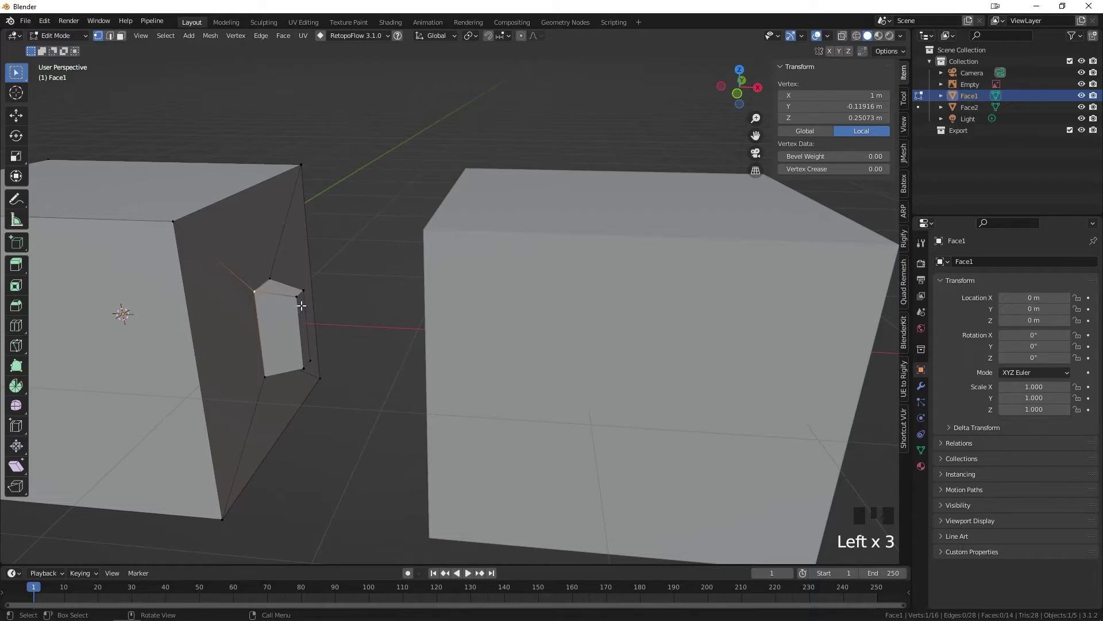
shift+middle_drag(293, 338, 341, 323)
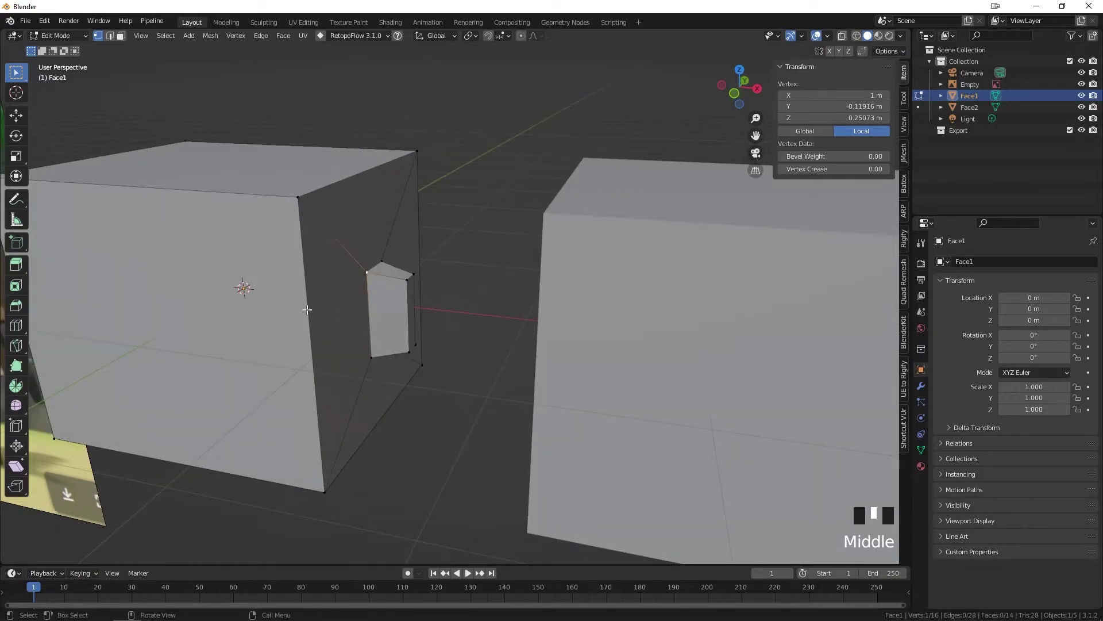
Try multiple horizontal loop cuts on Face1, raising the count to five cuts through the ear, and cancel them
key(Tab)
key(Tab)
key(ctrl+r)
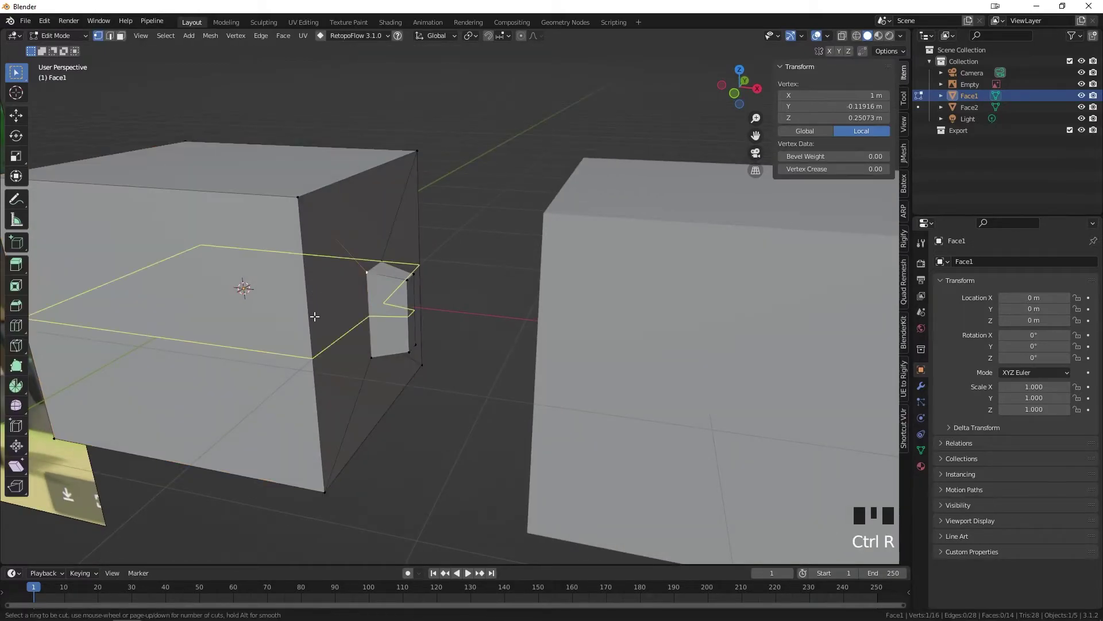
scroll(315, 331, up, 3)
right_click(317, 329)
key(ctrl+r)
scroll(363, 320, up, 4)
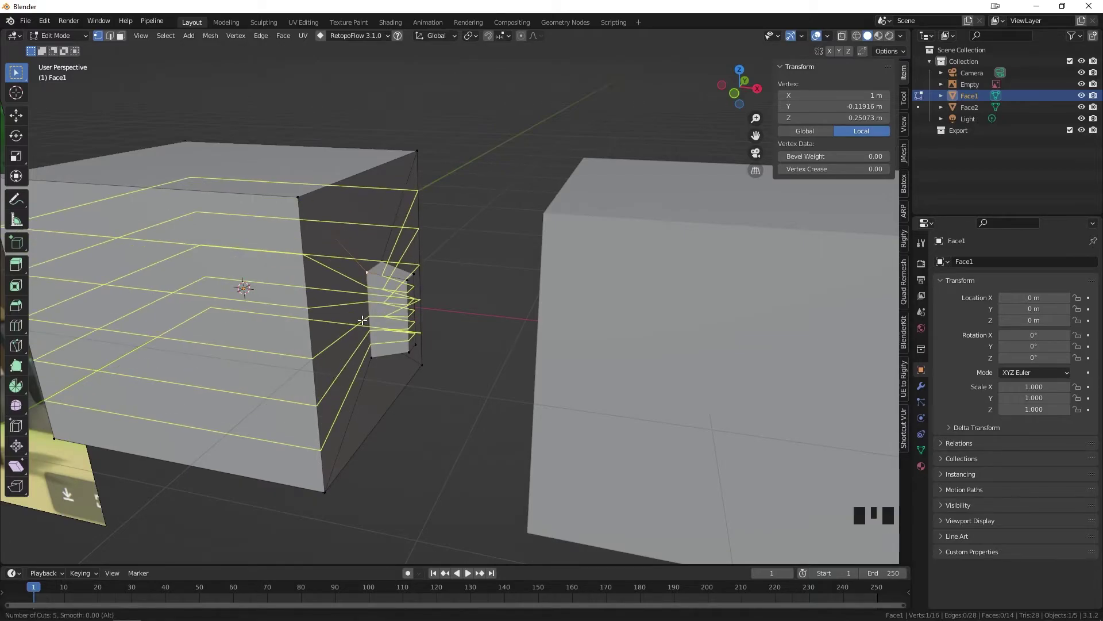
right_click(363, 320)
Select the diagonal edges above and below the ear on Face1 to examine how they converge on it
key(2)
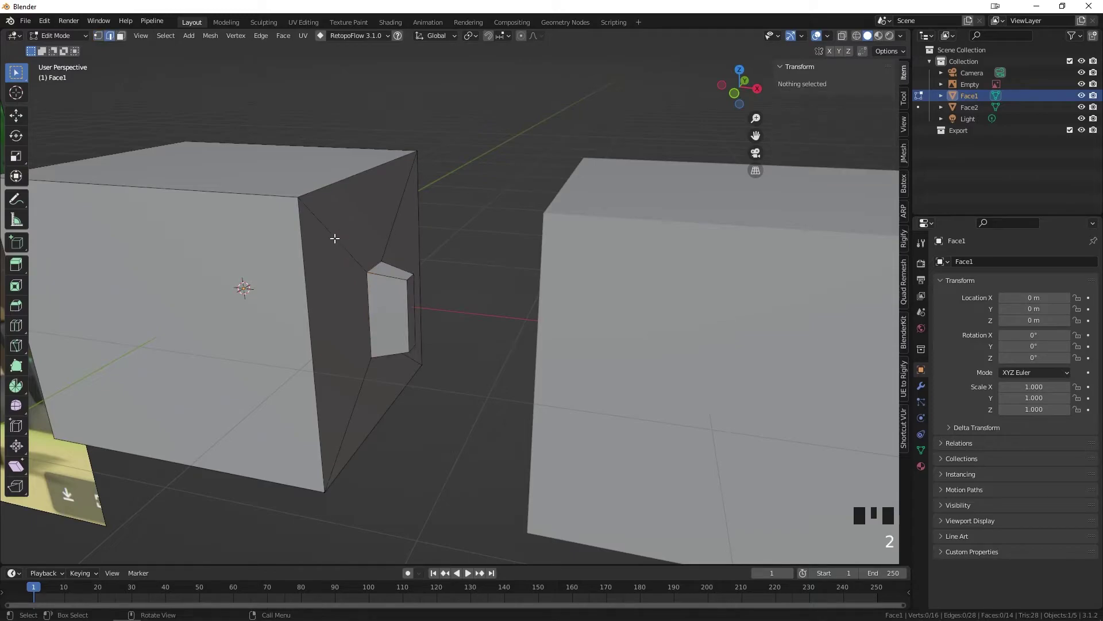
click(333, 238)
shift+click(361, 391)
mouse_move(496, 392)
shift+middle_down()
mouse_move(505, 402)
mouse_move(508, 384)
mouse_move(496, 384)
shift+middle_up()
Try multiple loop cuts on Face2, previewing seven cuts in the upper half, and cancel them
key(Tab)
click(484, 394)
key(Tab)
key(ctrl+r)
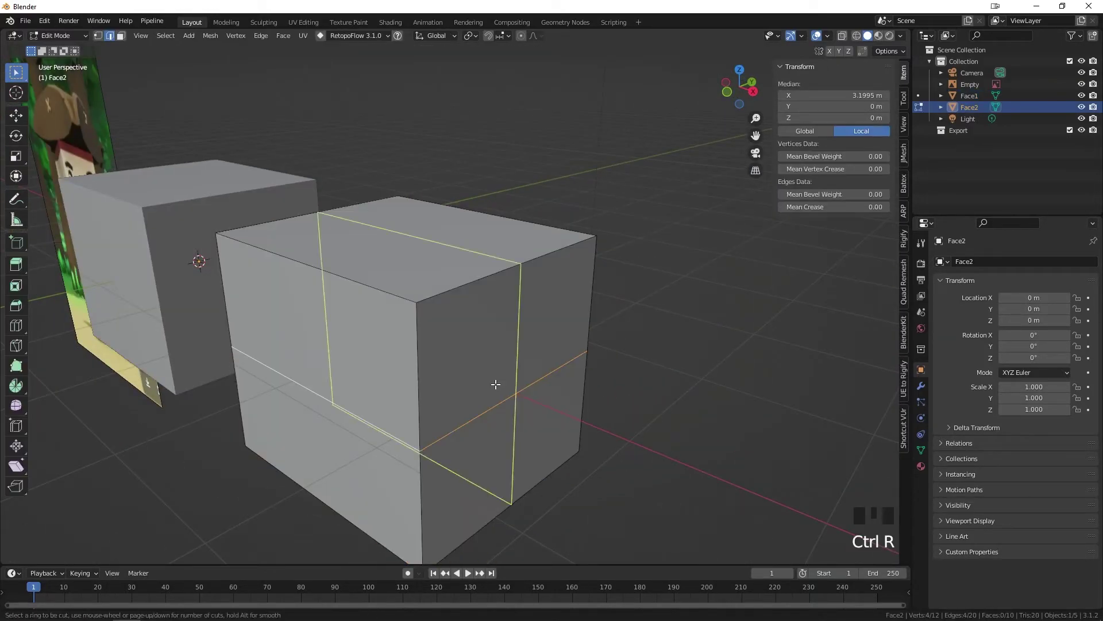
scroll(415, 404, up, 6)
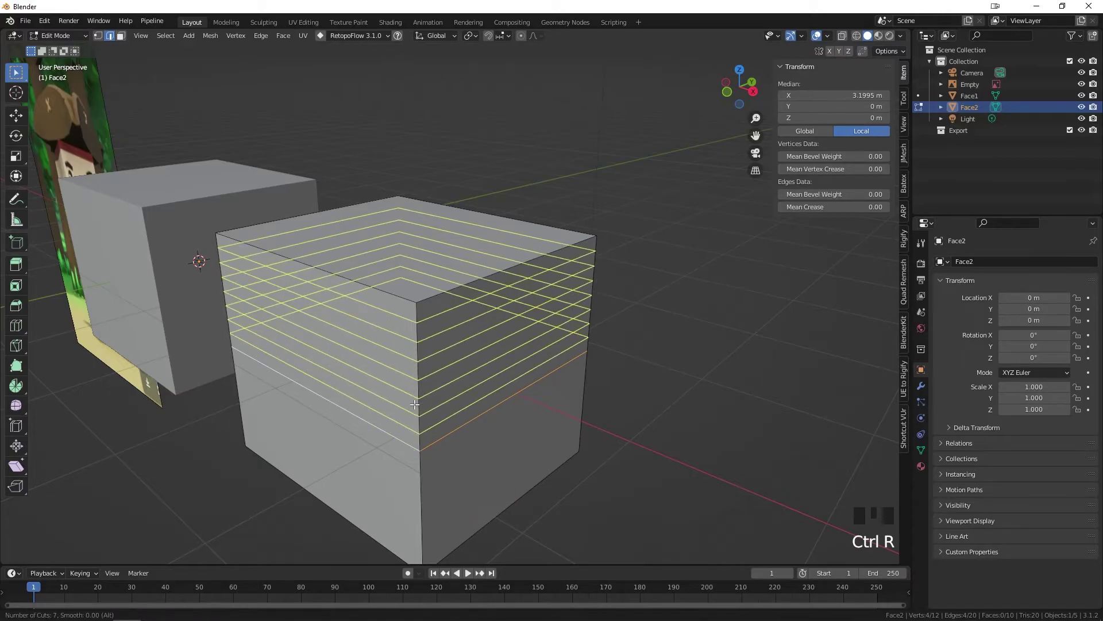
right_click(435, 488)
In front view, move Face2's horizontal loop up along Z by about 0.24 m, level with the top of Face1's ear
middle_drag(471, 415, 523, 400)
key(KP_1)
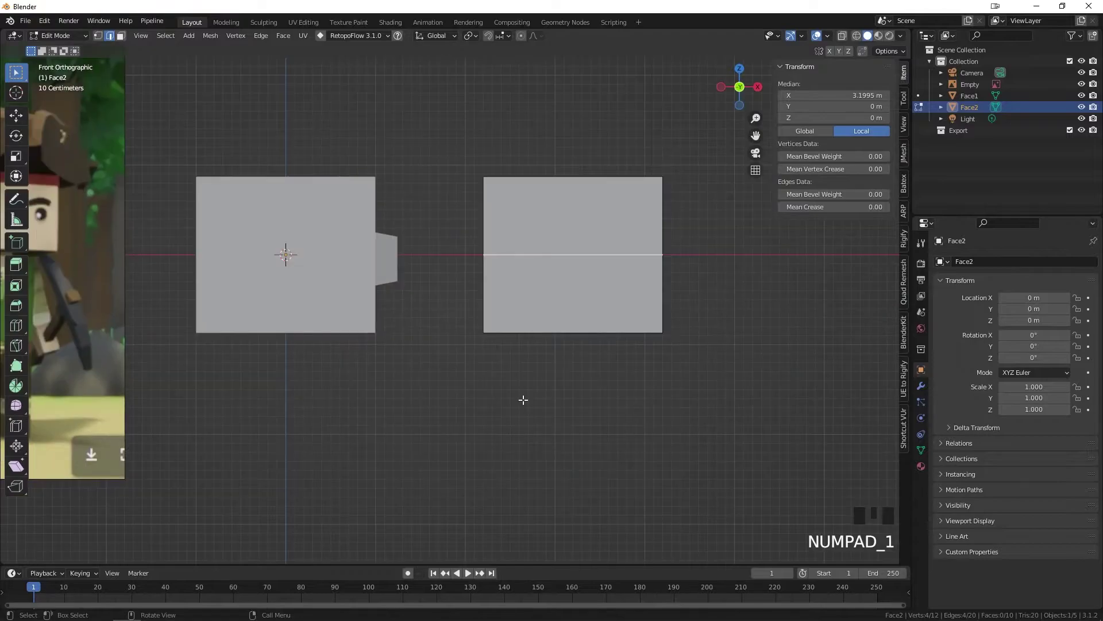
shift+middle_drag(519, 253, 493, 294)
scroll(495, 297, up, 2)
key(g)
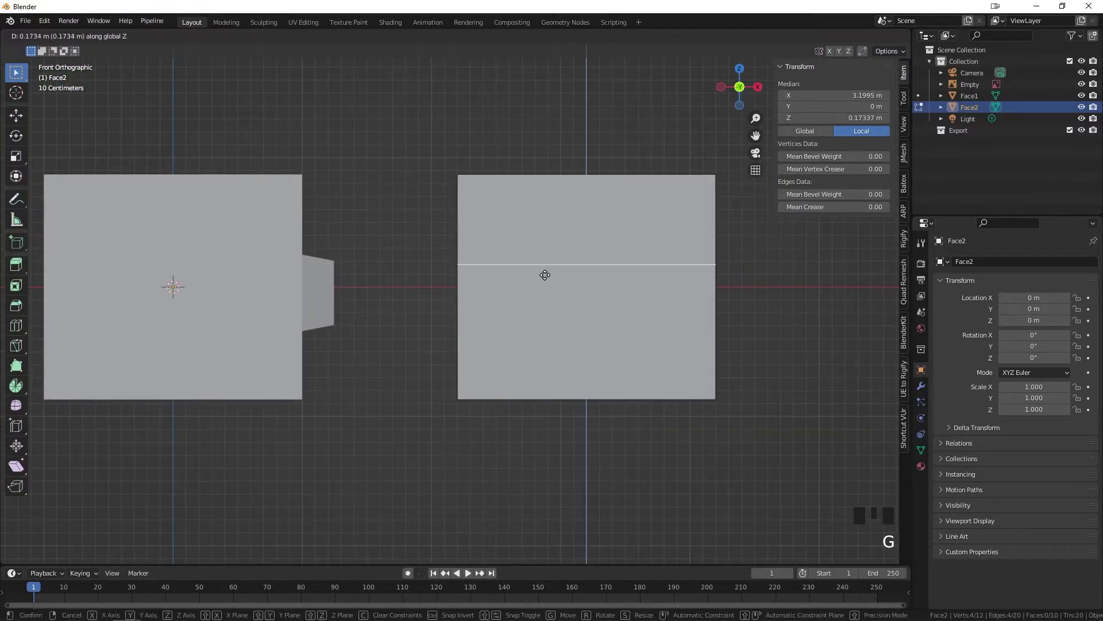
click(553, 266)
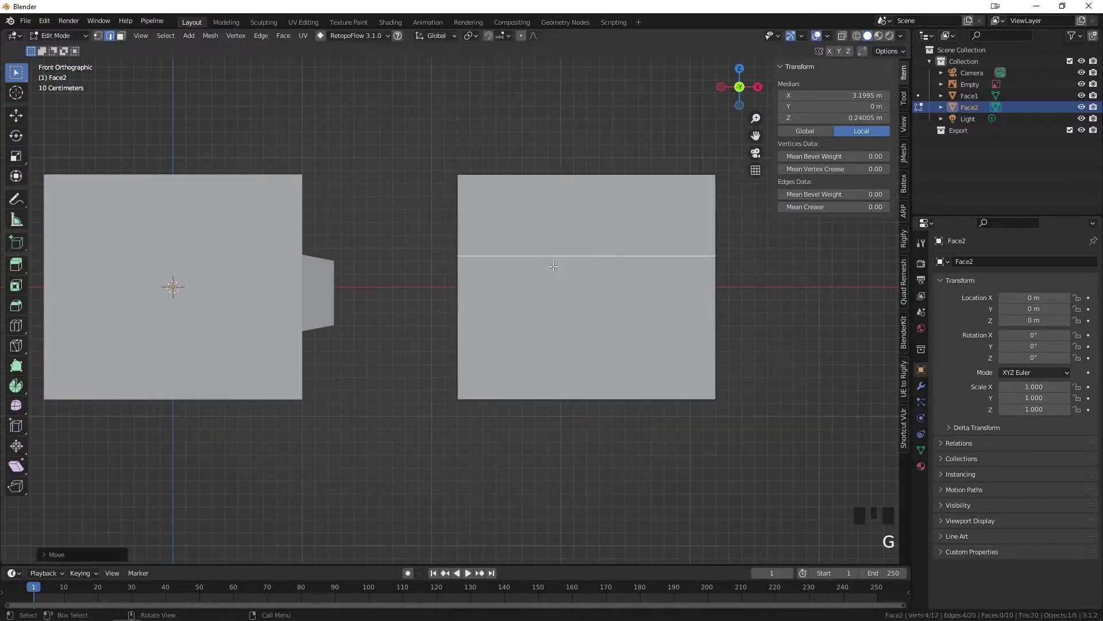
Add a second horizontal loop cut on Face2 below the first, at about Z -0.37 m near the ear's lower edge
middle_drag(584, 257, 536, 325)
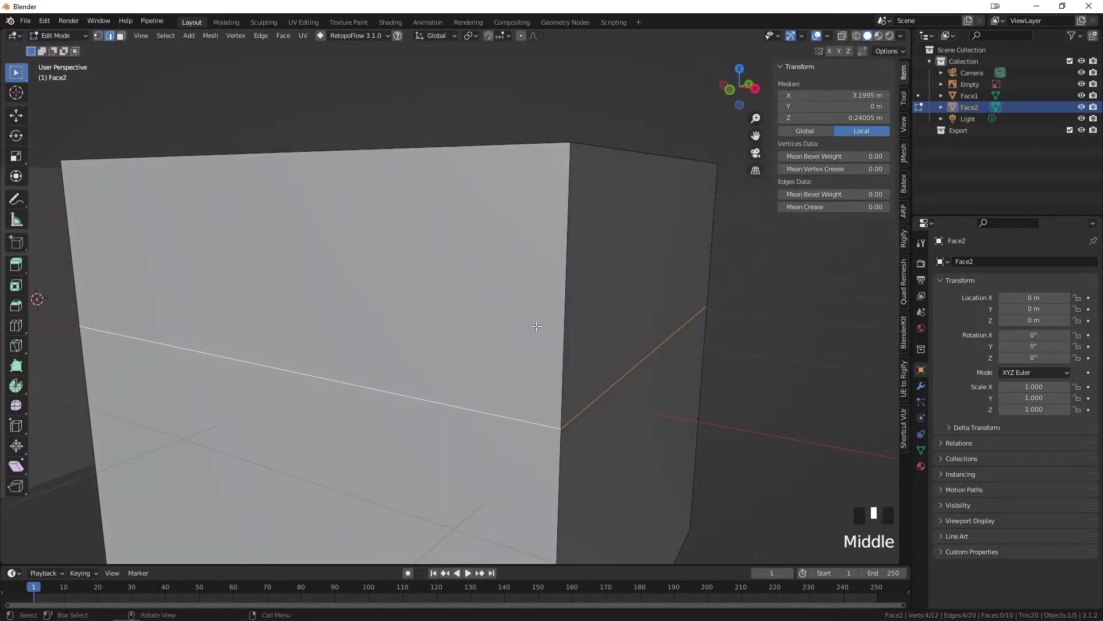
key(KP_1)
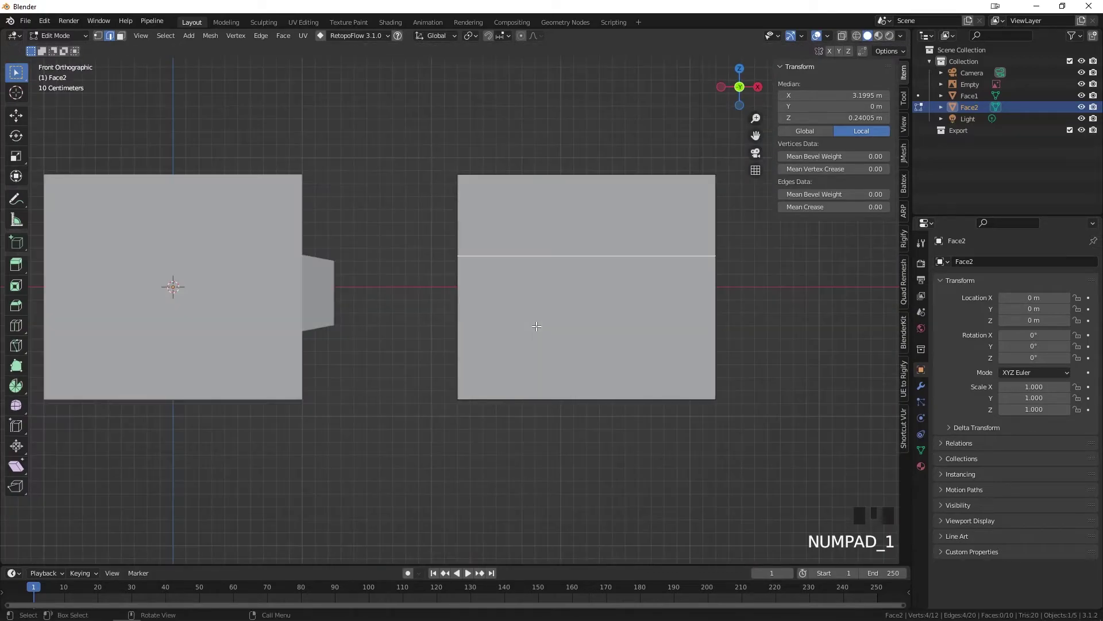
key(ctrl+r)
click(466, 341)
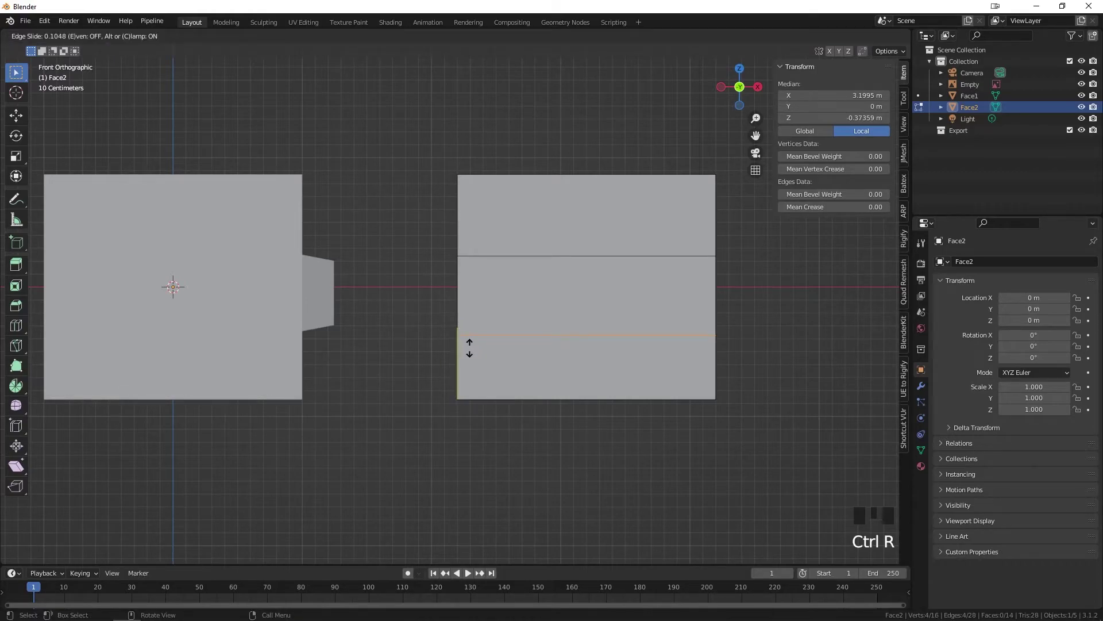
click(470, 347)
In top view, add two loop cuts along Face2, slid into line with the back and front edges of Face1's ear
middle_drag(579, 333, 458, 355)
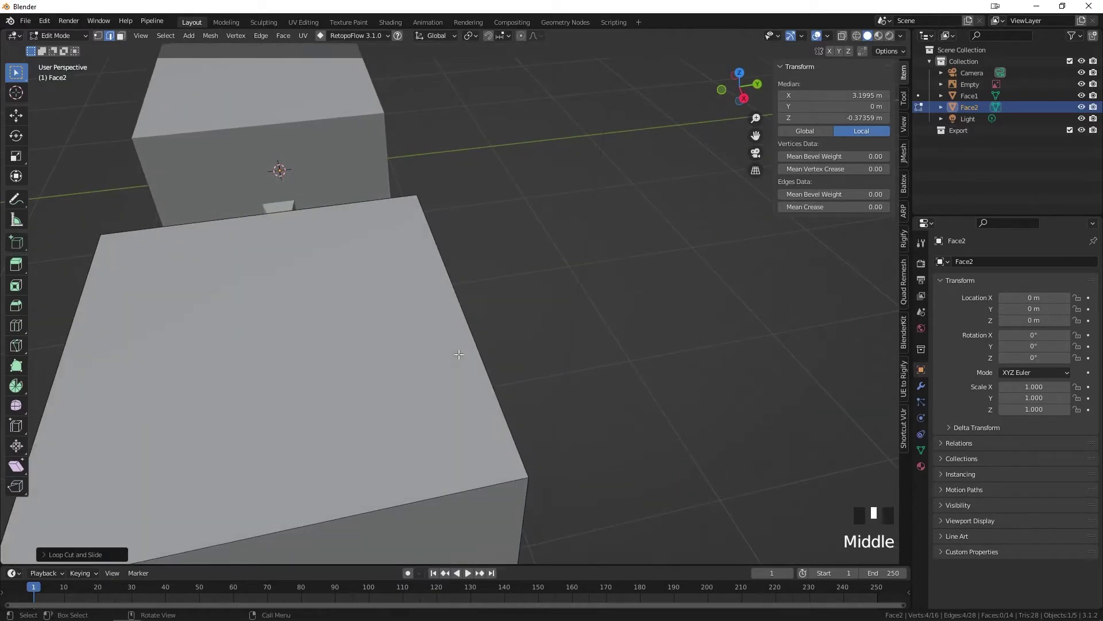
key(KP_7)
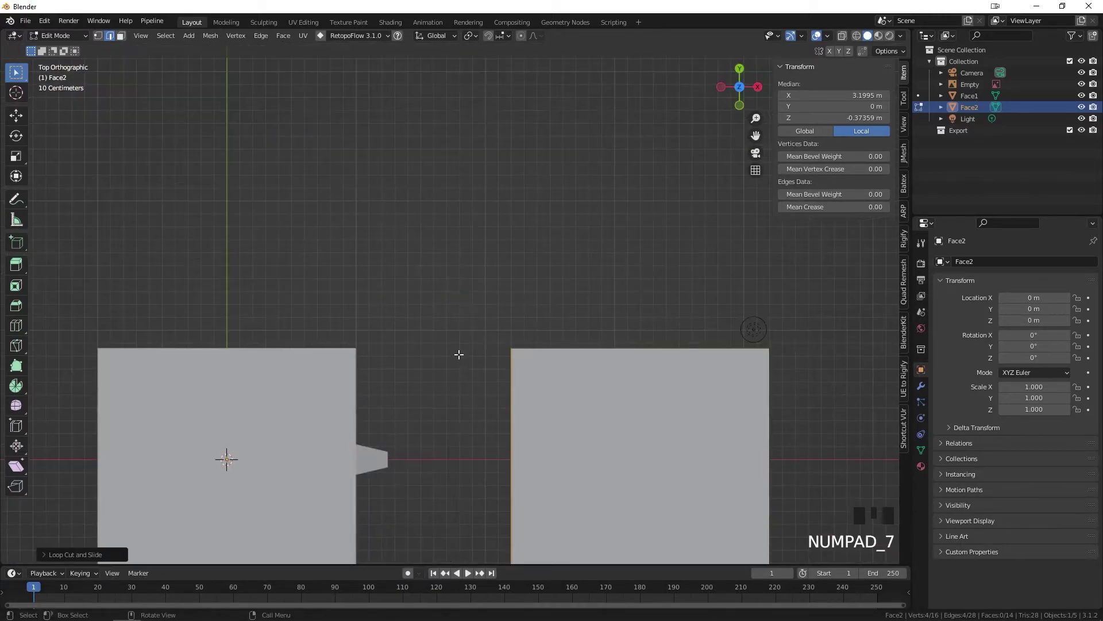
shift+middle_drag(566, 376, 401, 200)
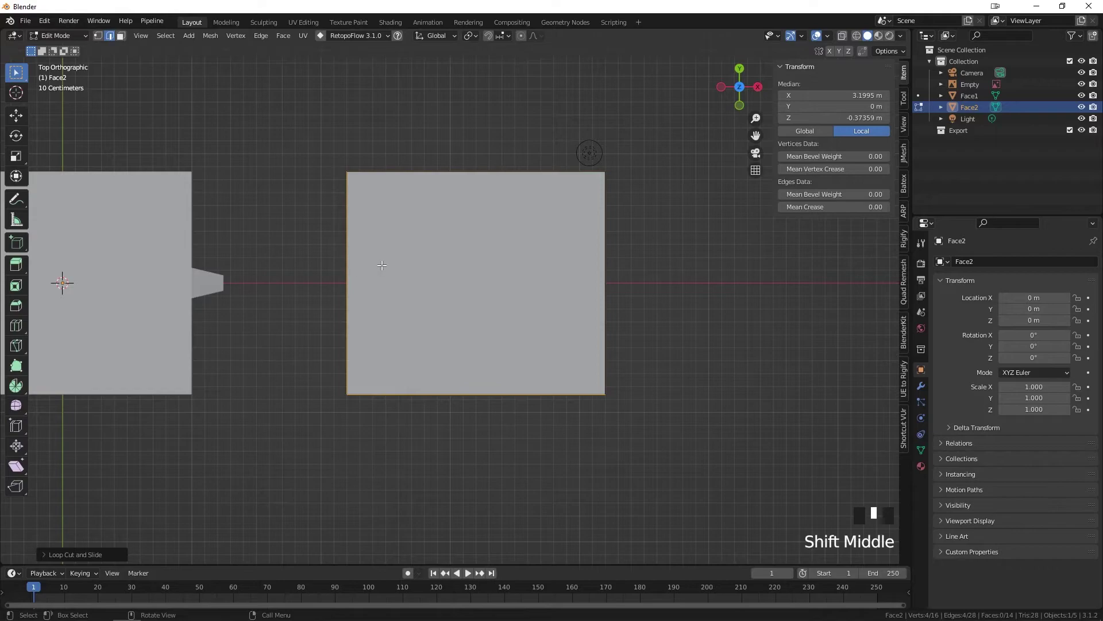
key(ctrl+r)
click(352, 304)
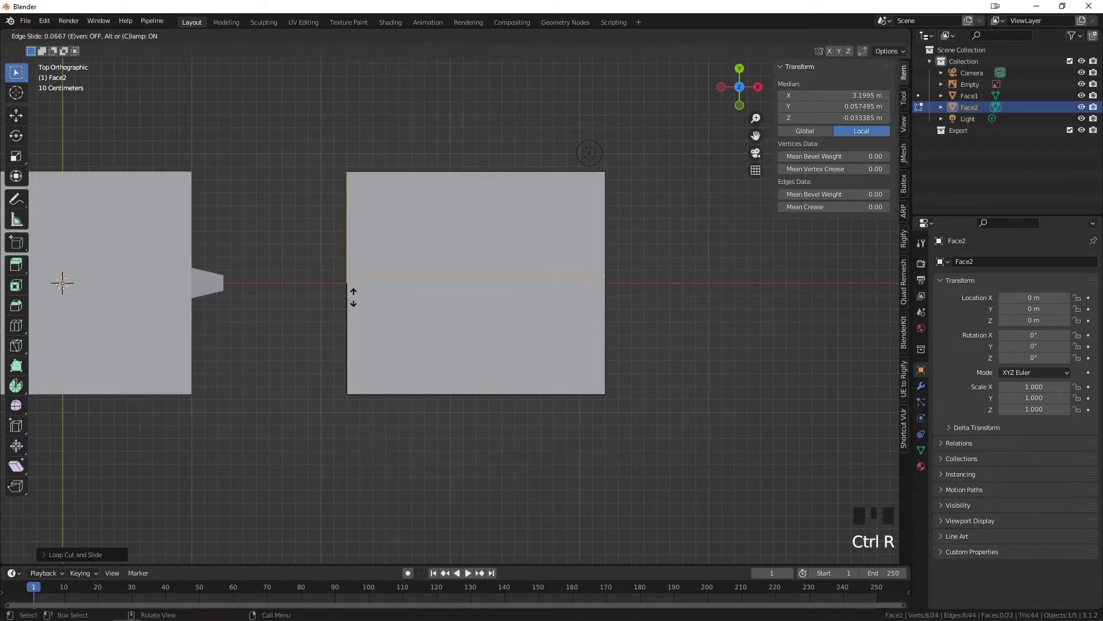
click(354, 289)
key(ctrl+r)
click(360, 304)
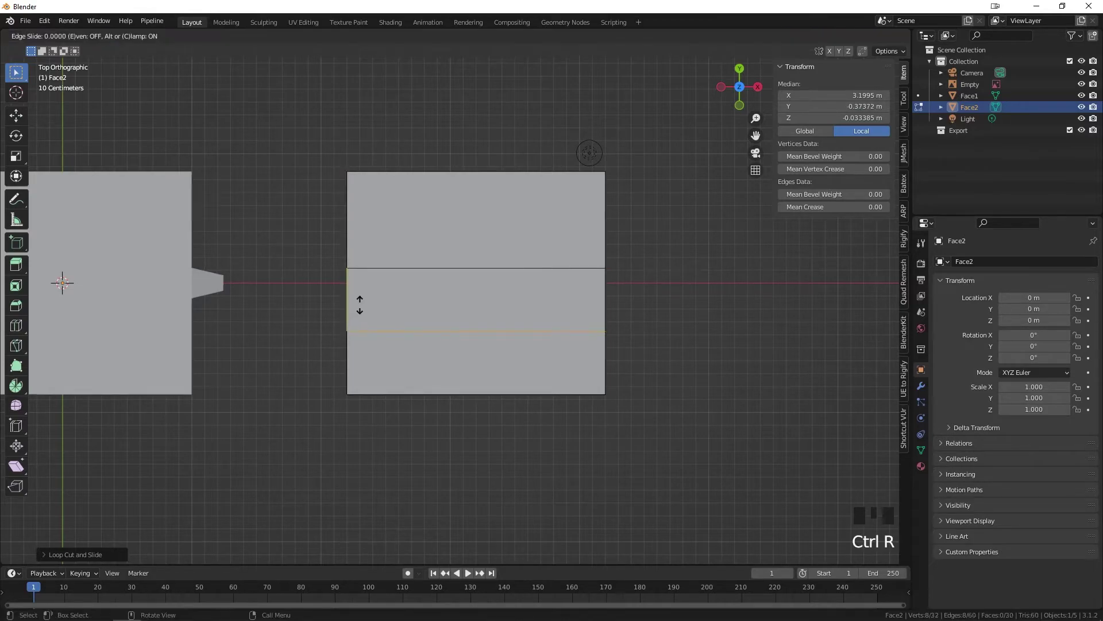
click(362, 269)
Select the small centre face on Face2's ear side and extrude it outward about 0.32 m
middle_drag(379, 277, 442, 219)
key(3)
click(489, 285)
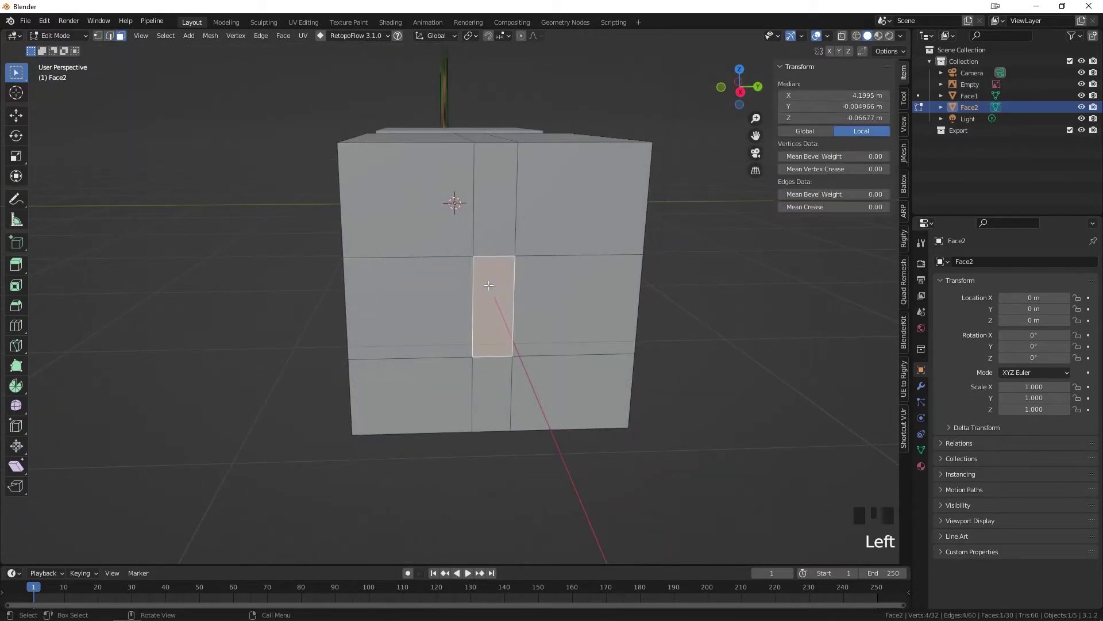
middle_drag(435, 280, 497, 286)
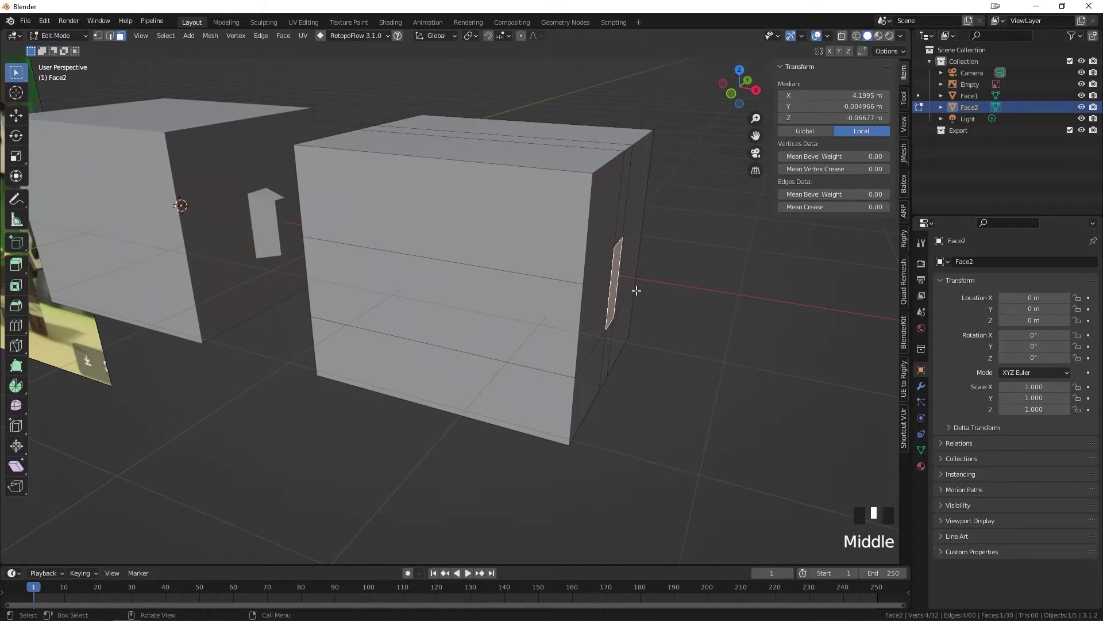
key(e)
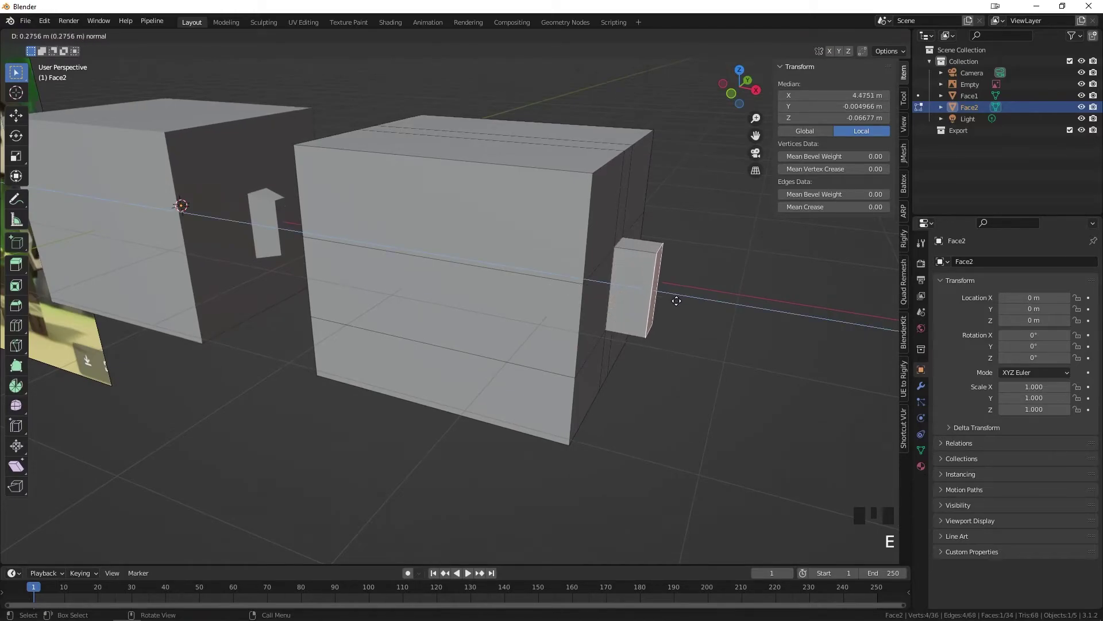
click(682, 302)
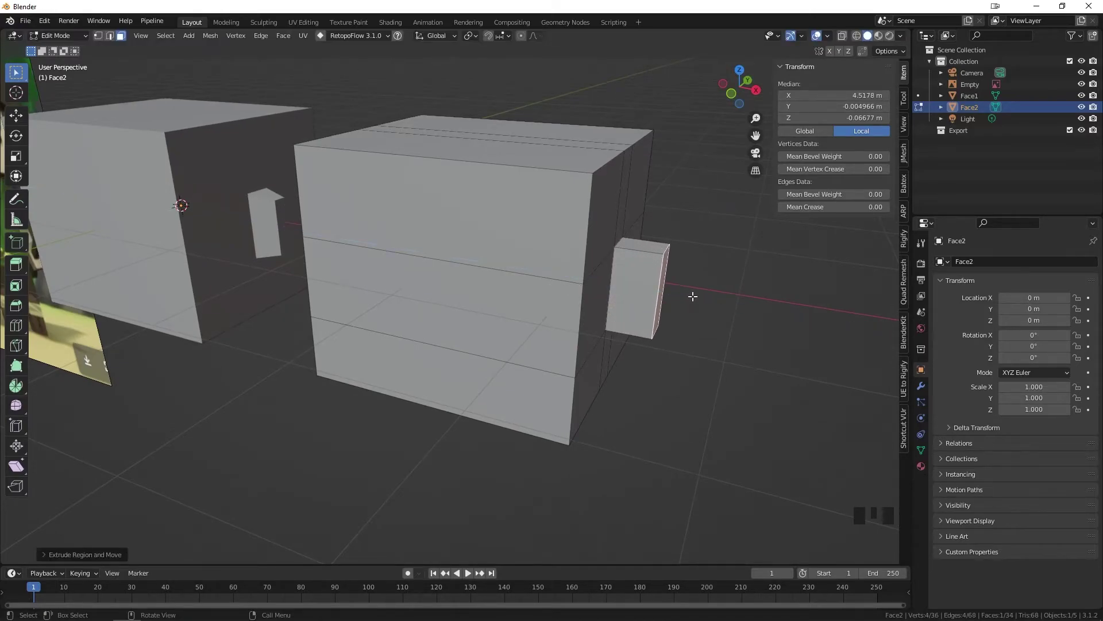
Taper Face2's ear by scaling its outer end face down along Z and along Y
key(s)
key(z)
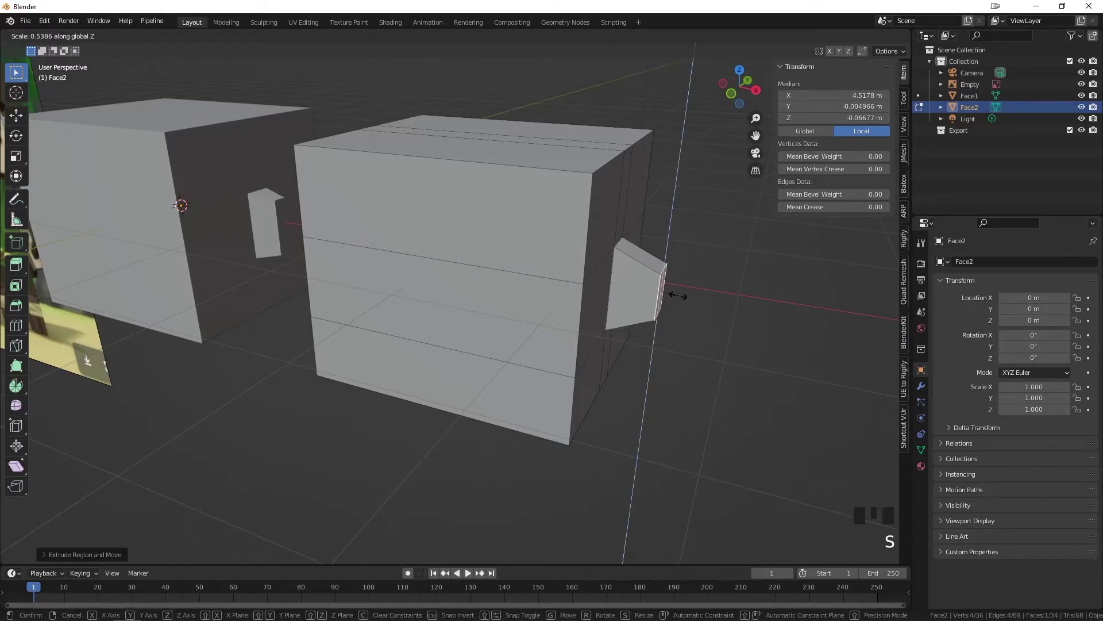
click(685, 298)
middle_drag(685, 298, 653, 328)
key(s)
key(x)
key(y)
click(584, 357)
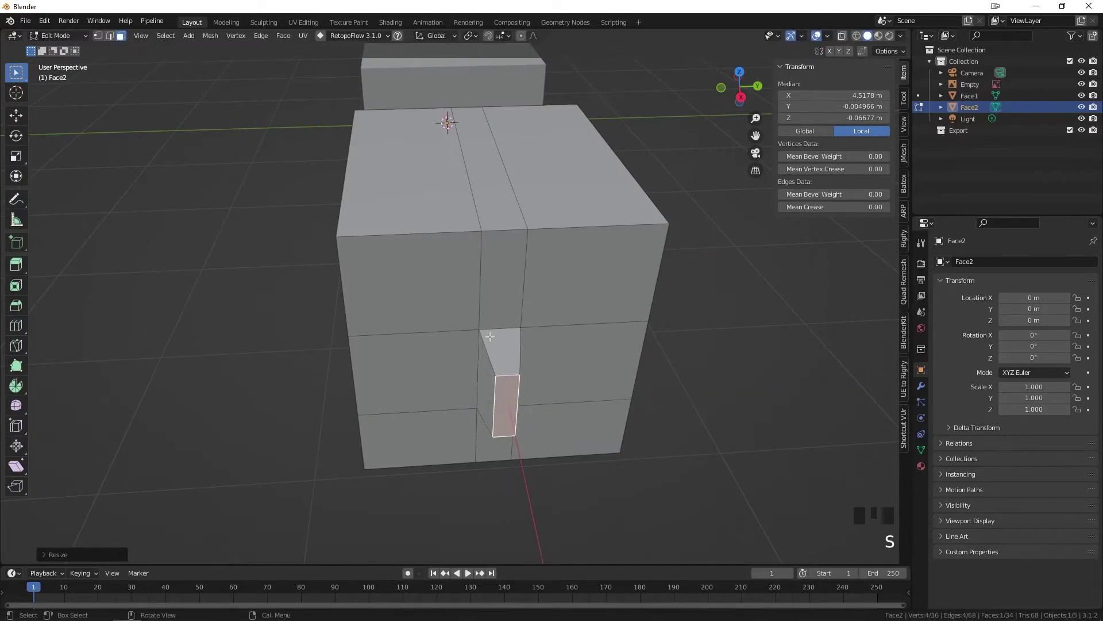
In front view, move the ear's end face inward about 0.08 m along X and scale it about 1.05 along Z
key(KP_1)
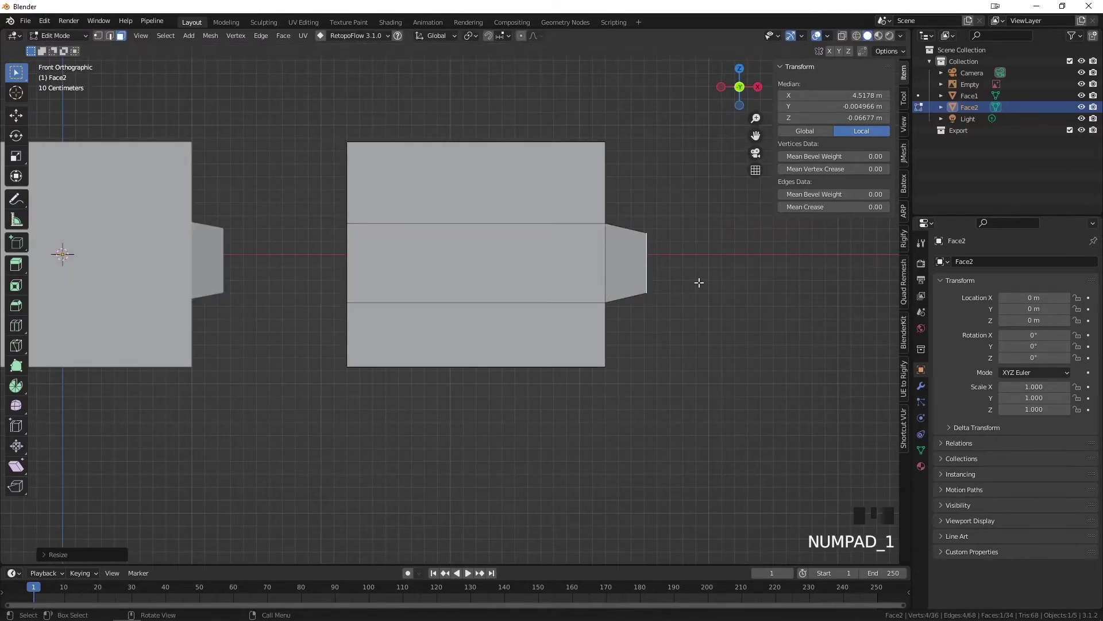
key(g)
key(x)
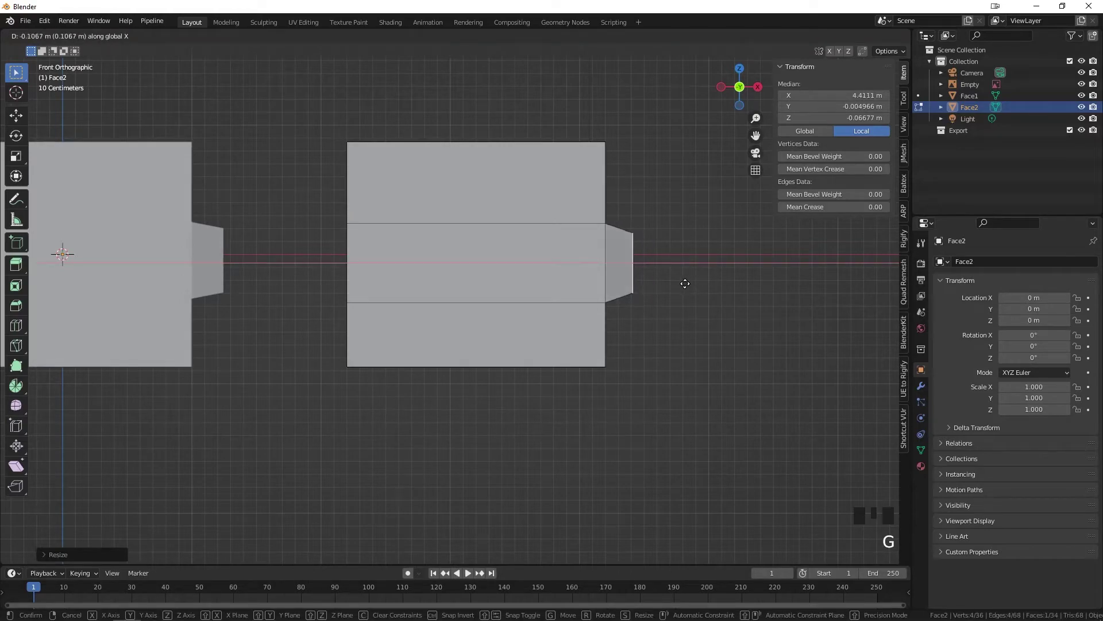
click(687, 284)
key(s)
key(z)
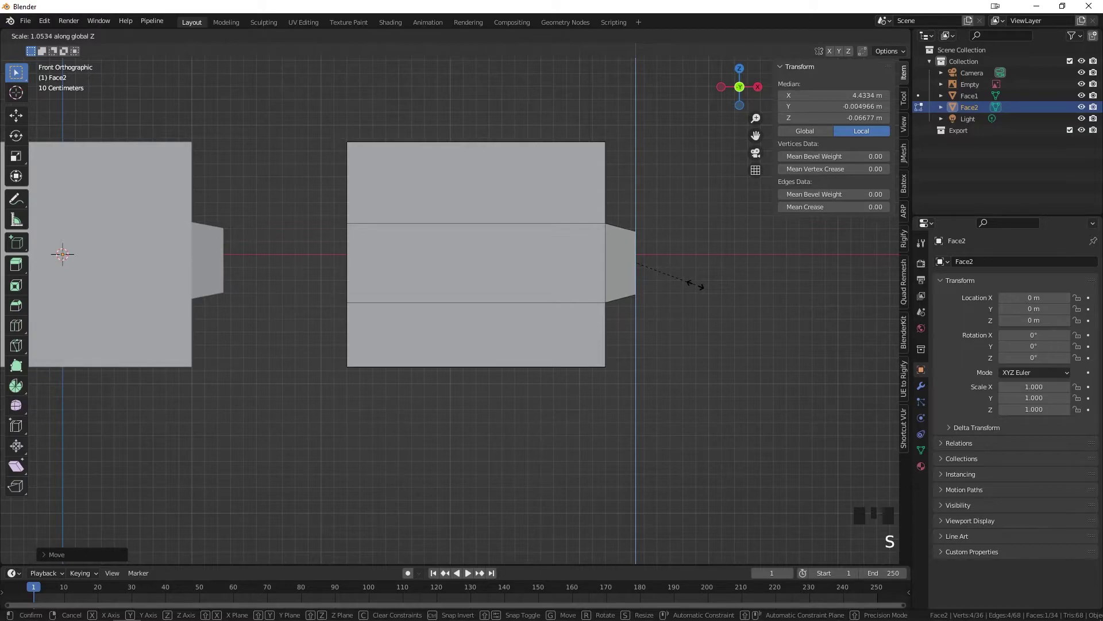
click(694, 285)
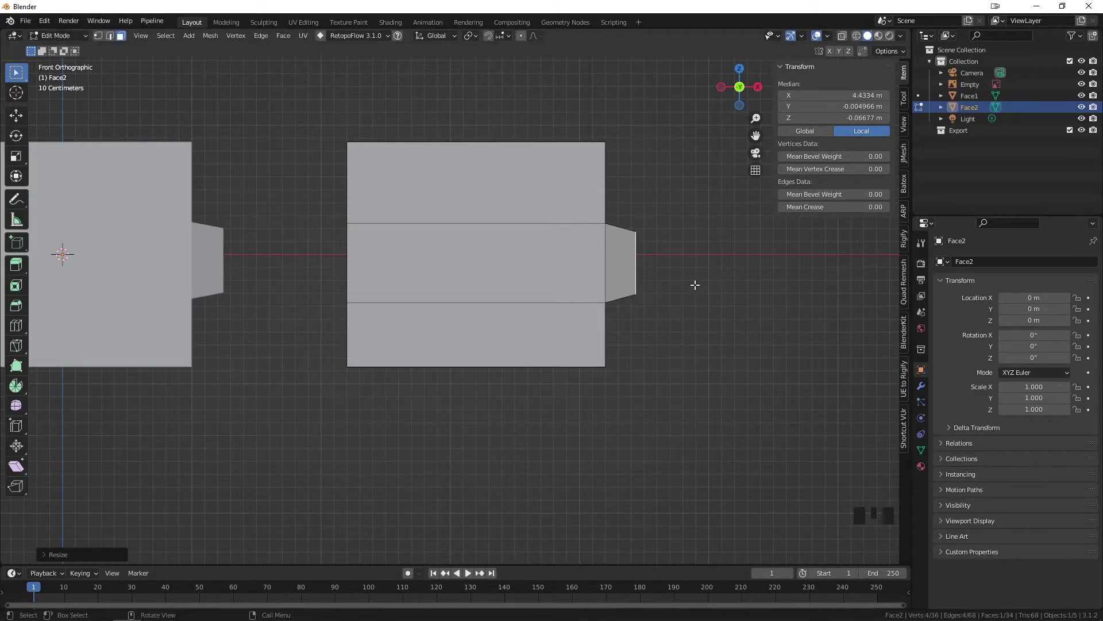
Compare the shapes and edge layouts of Face1 and Face2 by examining each in Object and Edit Mode
key(Tab)
scroll(689, 288, down, 3)
shift+middle_drag(488, 300, 543, 308)
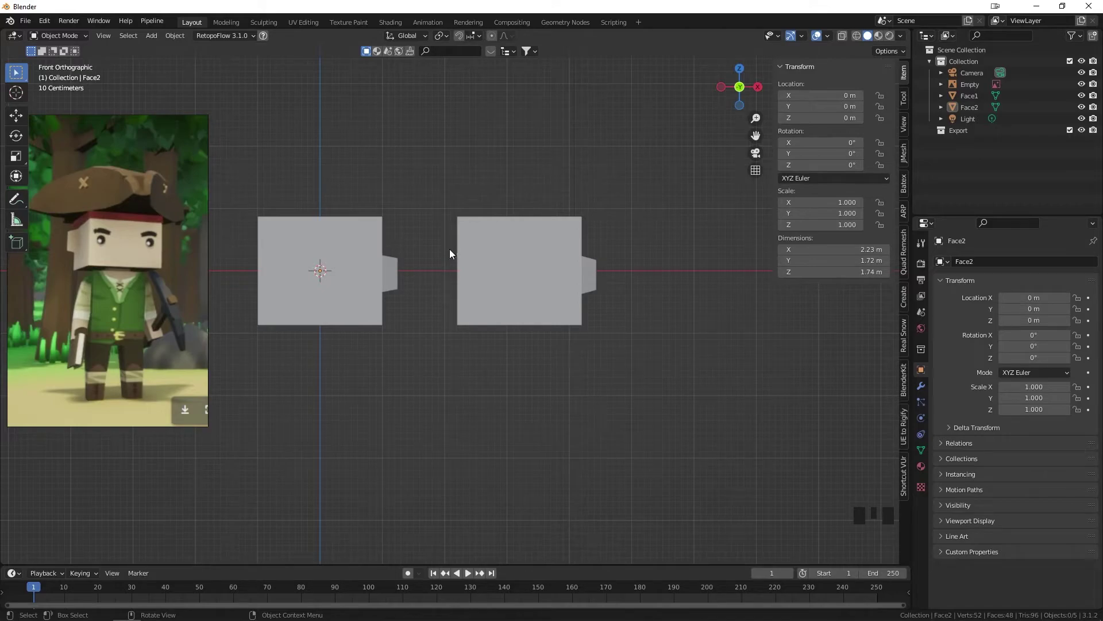
click(370, 285)
middle_drag(457, 252, 408, 284)
key(Tab)
key(Tab)
click(487, 280)
key(Tab)
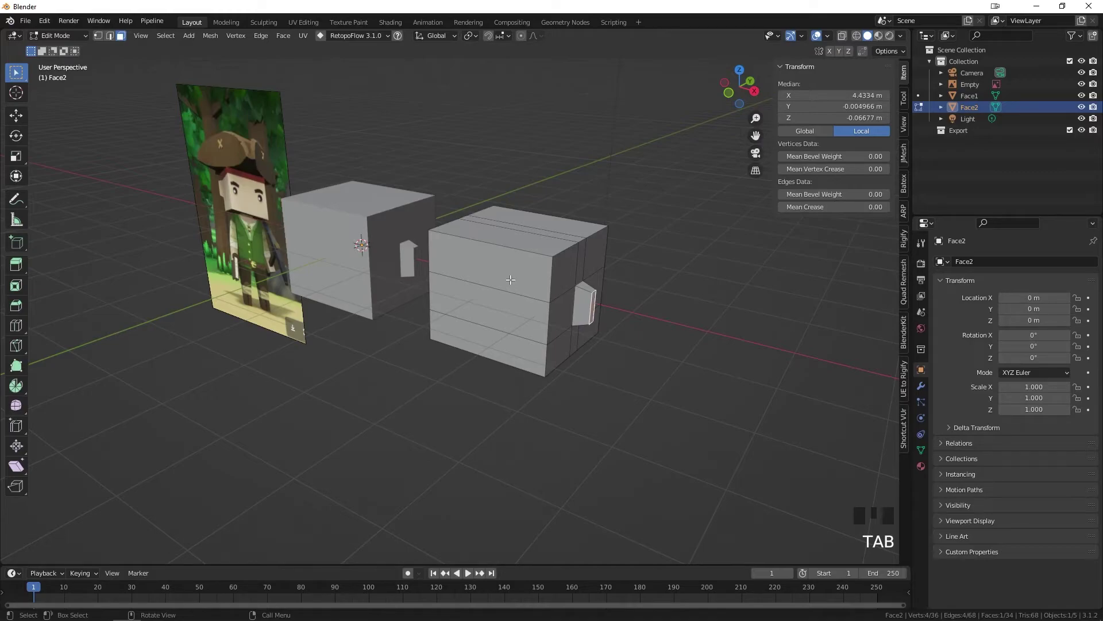
key(Tab)
click(364, 265)
key(Tab)
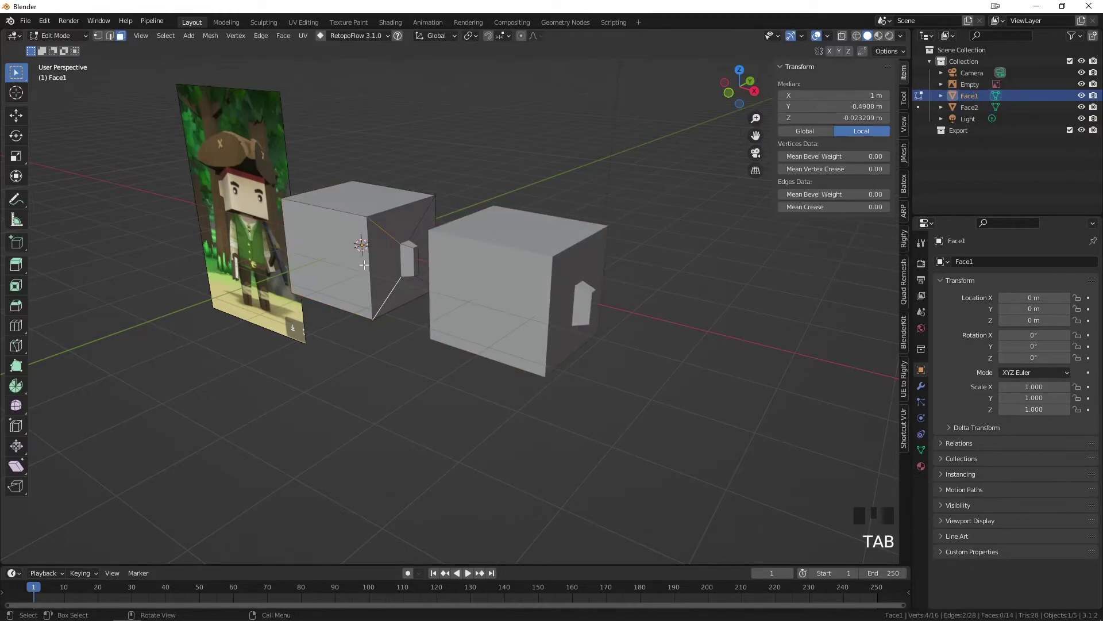
key(Tab)
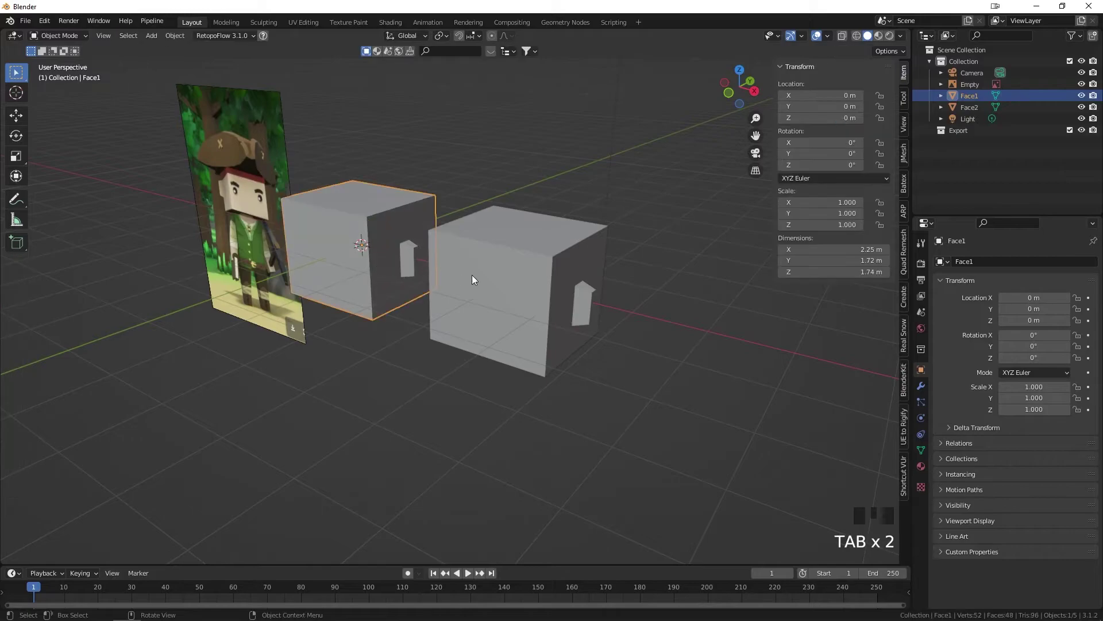
Try multiple loop cuts in different bands of Face2 and cancel each one
click(471, 275)
key(Tab)
middle_drag(472, 275, 508, 315)
key(ctrl+r)
scroll(503, 313, up, 7)
scroll(503, 314, down, 7)
right_click(503, 313)
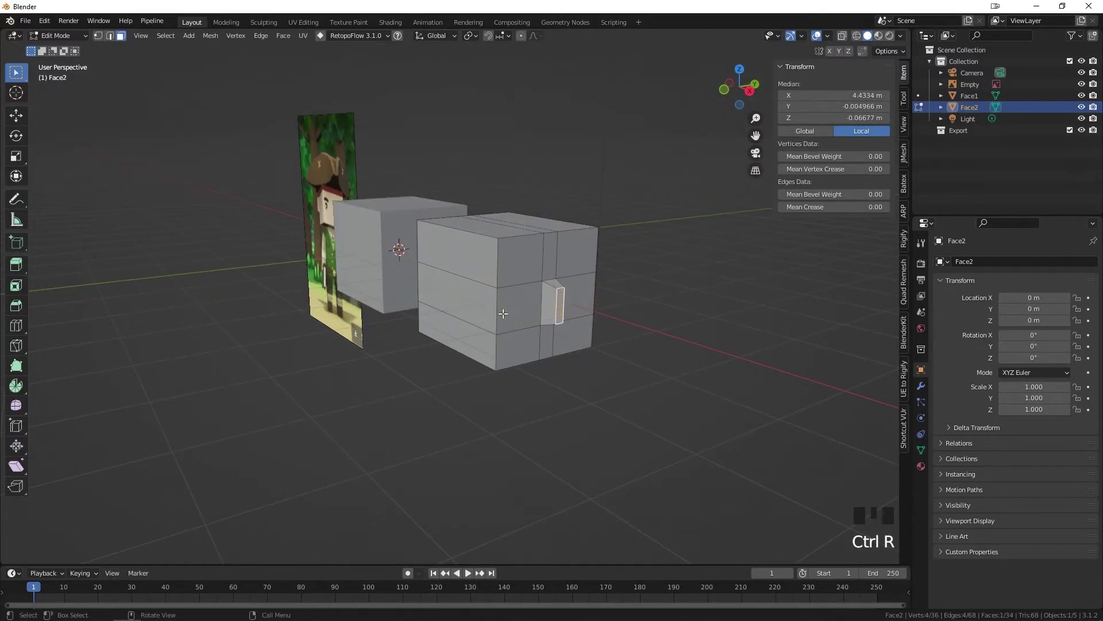
key(ctrl+r)
scroll(503, 265, up, 3)
right_click(503, 265)
key(ctrl+r)
scroll(501, 349, up, 3)
right_click(501, 349)
mouse_move(480, 317)
middle_down()
mouse_move(454, 319)
mouse_move(502, 323)
middle_up()
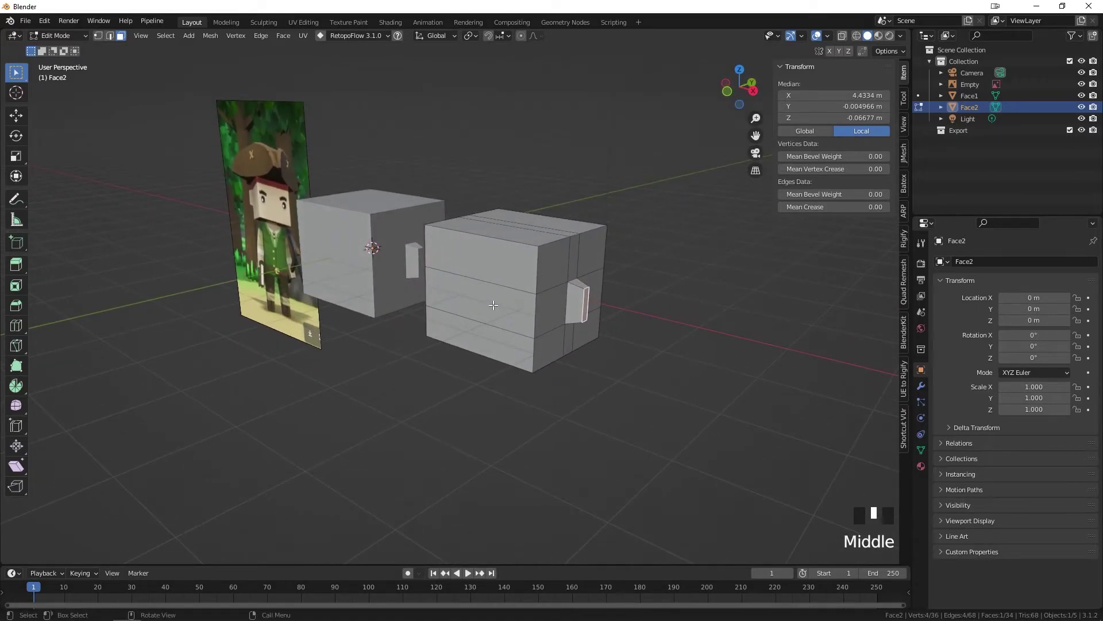
Try an inset about 0.13 m thick on Face1's face above the ear and undo it
scroll(493, 306, up, 1)
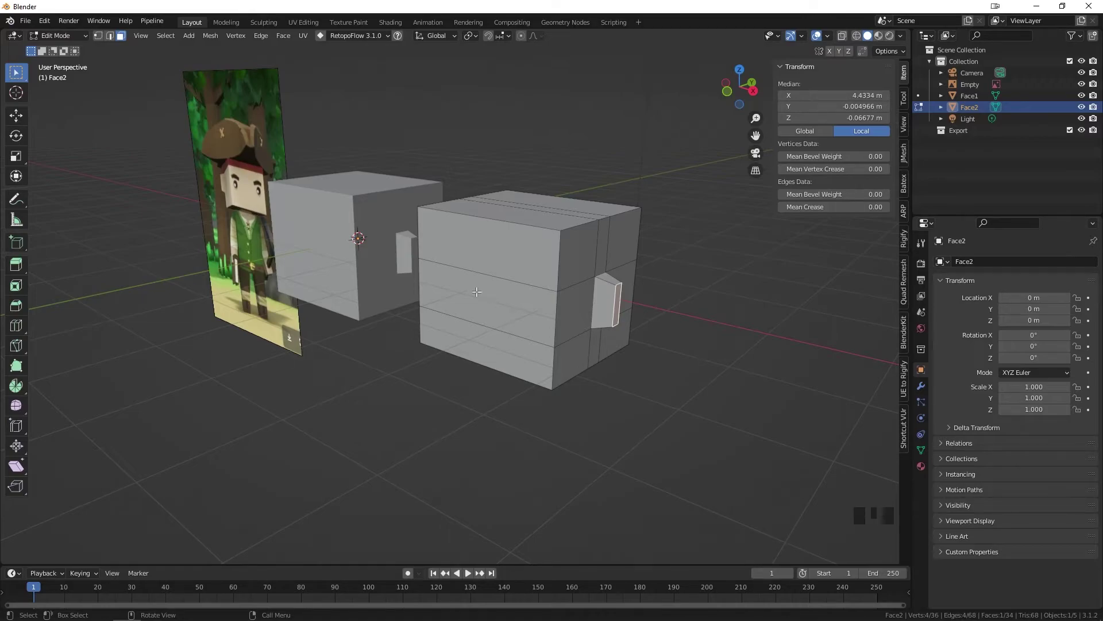
key(Tab)
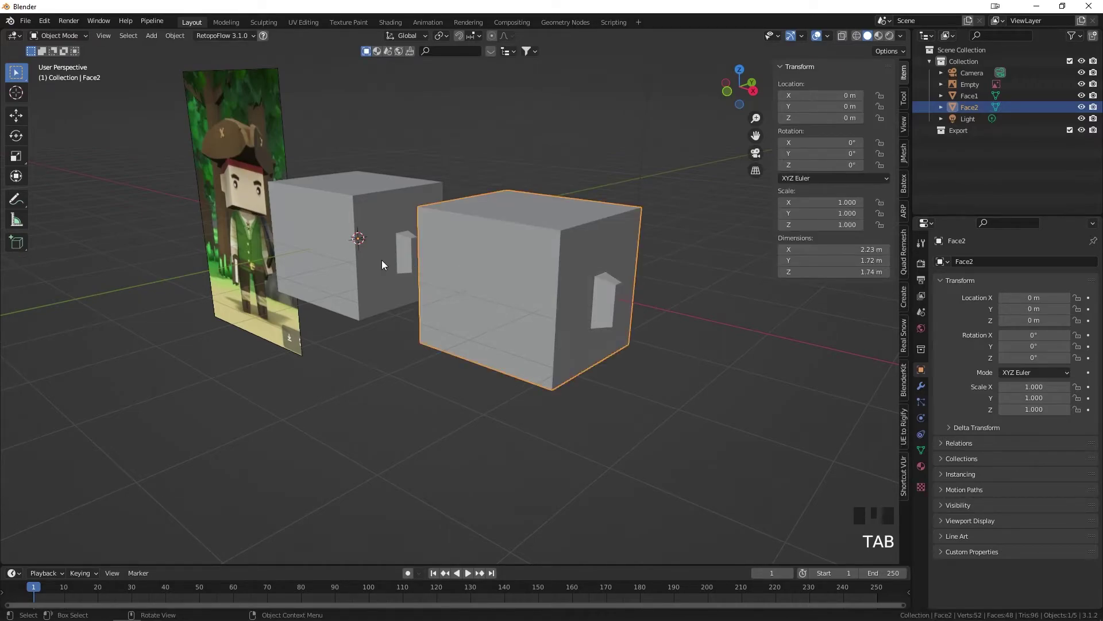
key(Tab)
click(389, 210)
scroll(364, 174, up, 2)
shift+middle_drag(365, 174, 377, 217)
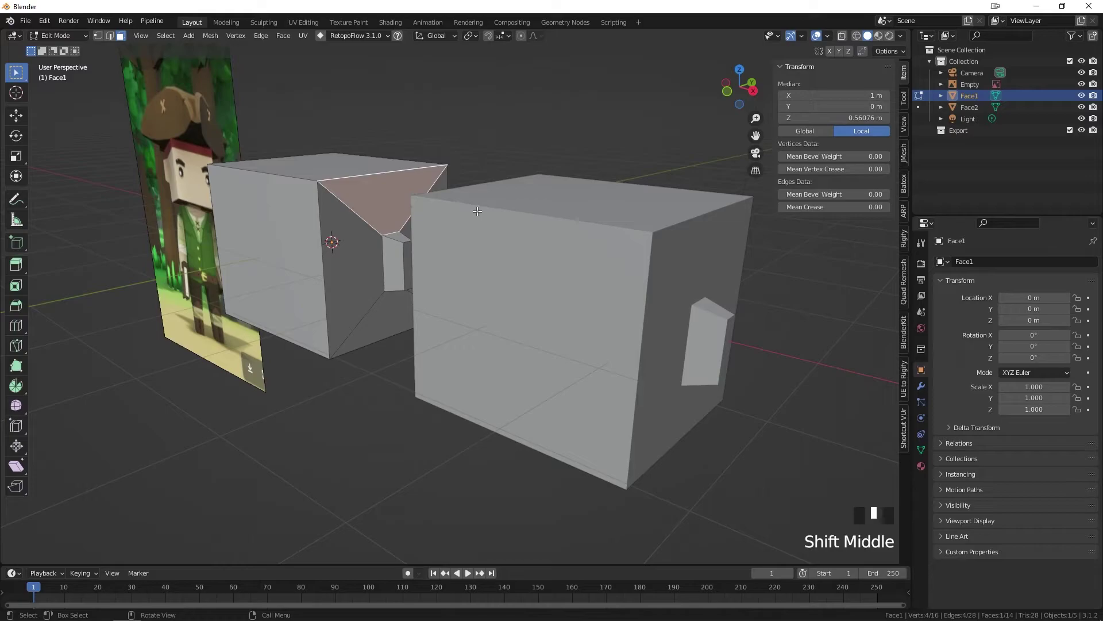
key(i)
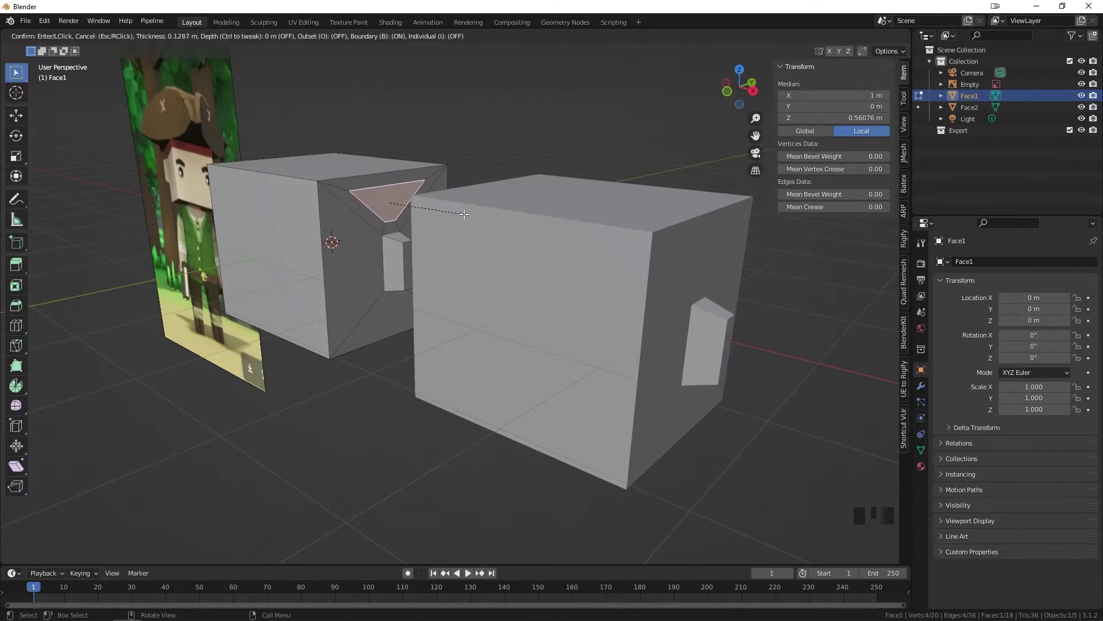
click(462, 214)
key(ctrl+z)
Inset the narrow face above Face2's ear and scale it to about 0.34 along Z
key(Tab)
click(636, 287)
middle_drag(636, 287, 585, 278)
key(Tab)
click(626, 286)
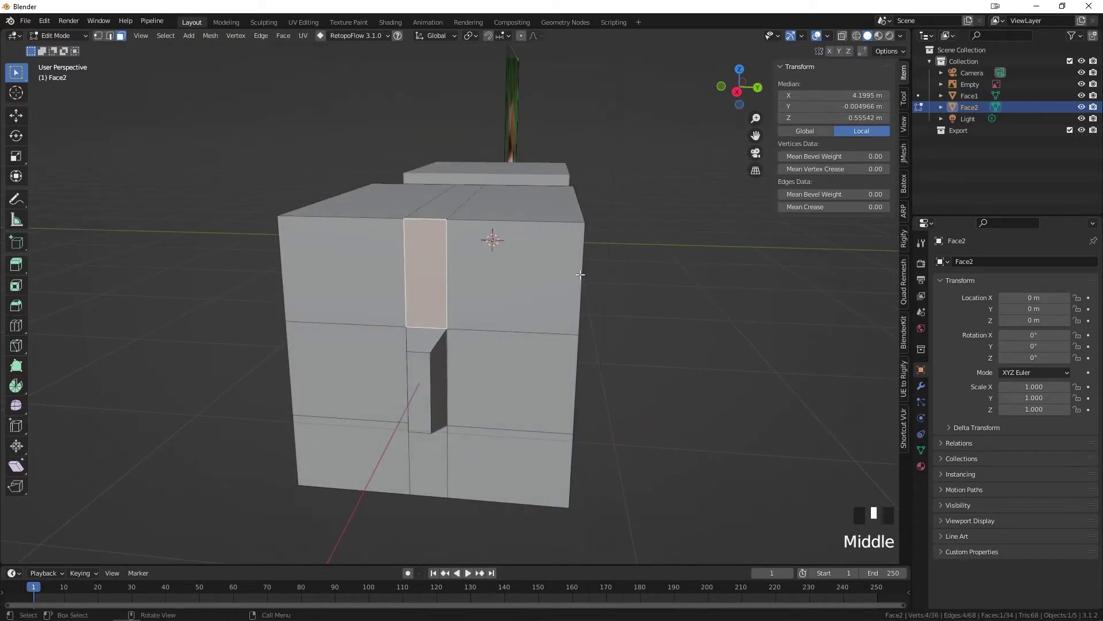
key(i)
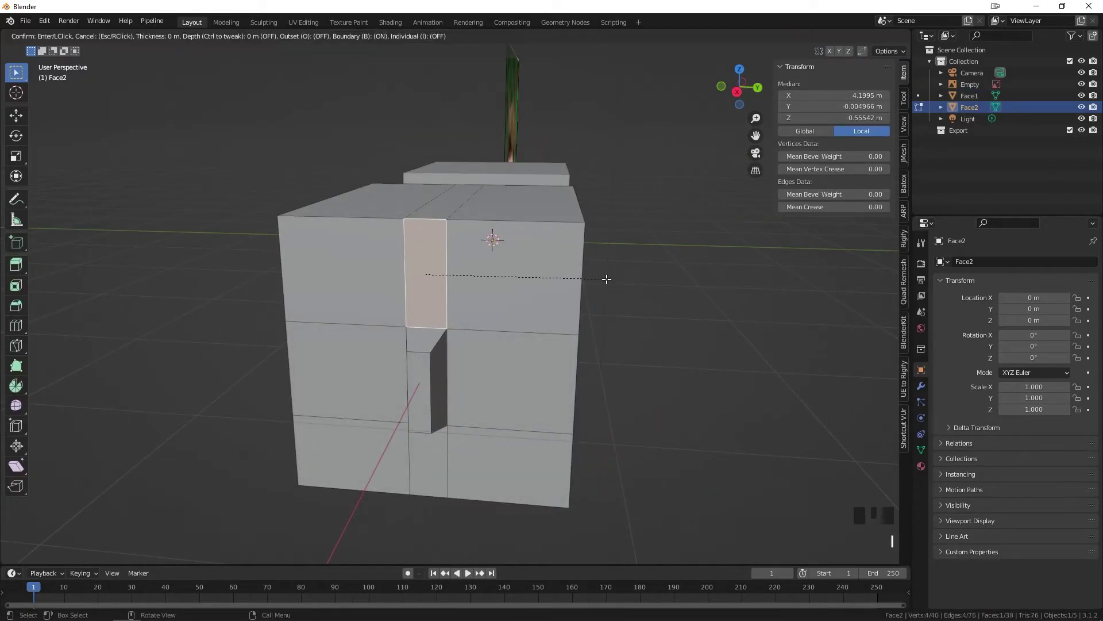
click(601, 278)
key(s)
key(z)
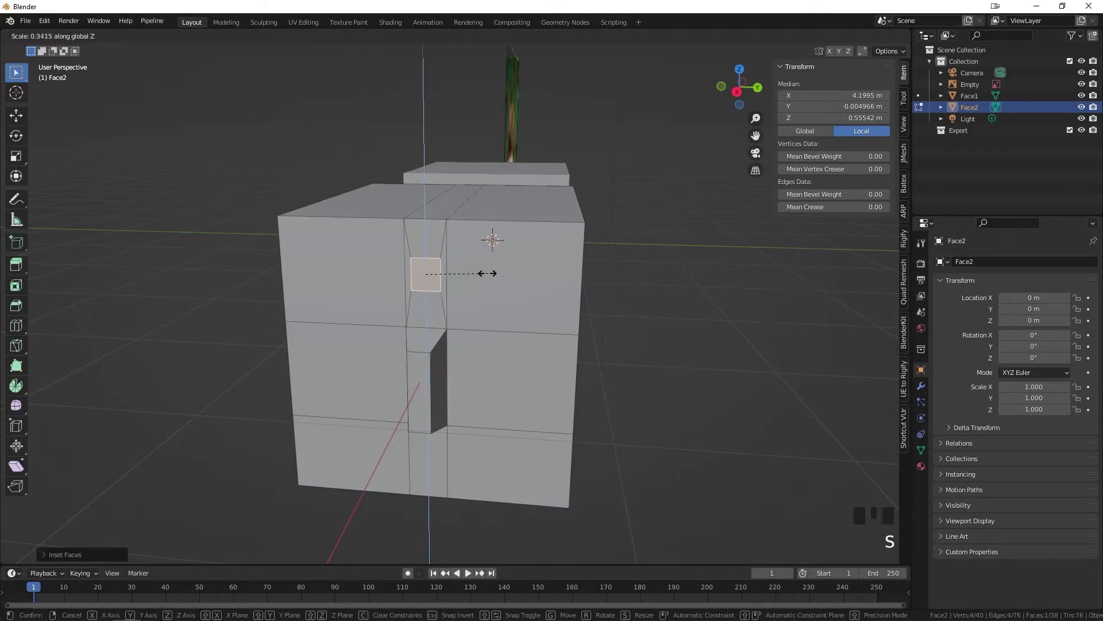
click(493, 272)
middle_drag(493, 273, 575, 294)
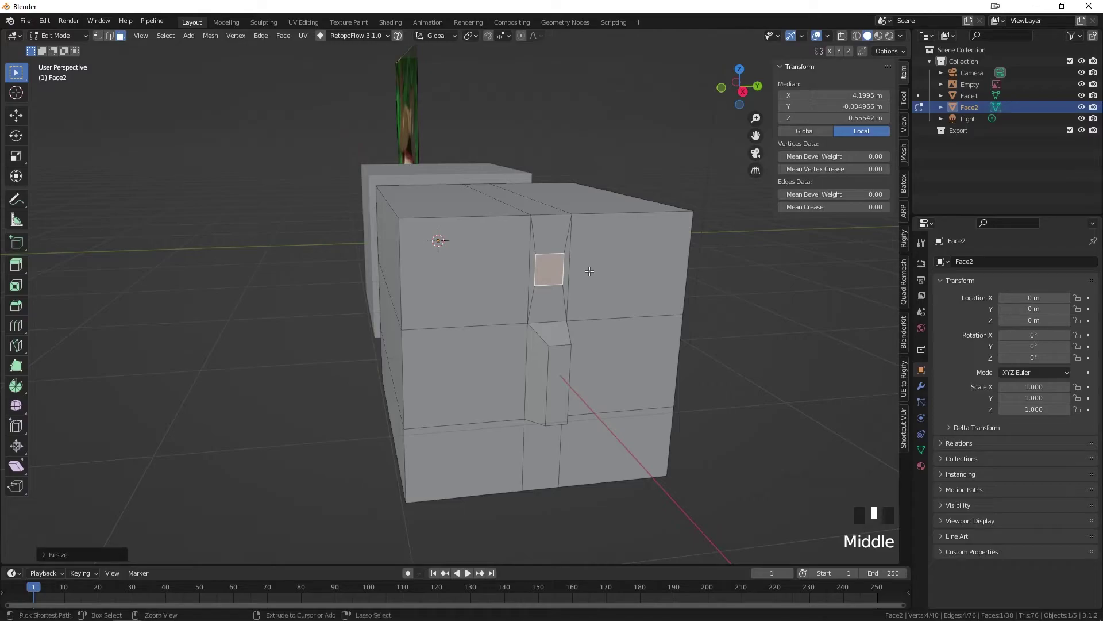
Undo the scaling and inset of the face above Face2's ear
key(ctrl+z)
key(ctrl+z)
key(ctrl+z)
Add a horizontal loop cut above Face2's ear, slide it down to about Z 0.49 m and select the face directly above the ear
key(ctrl+r)
click(561, 261)
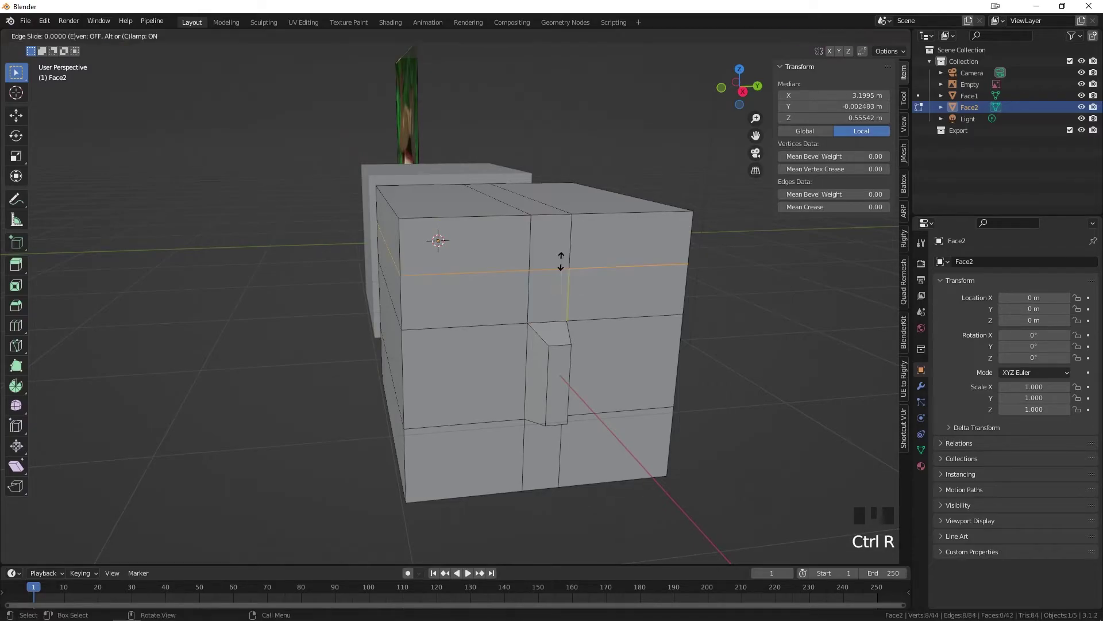
click(561, 261)
key(g)
key(g)
click(558, 293)
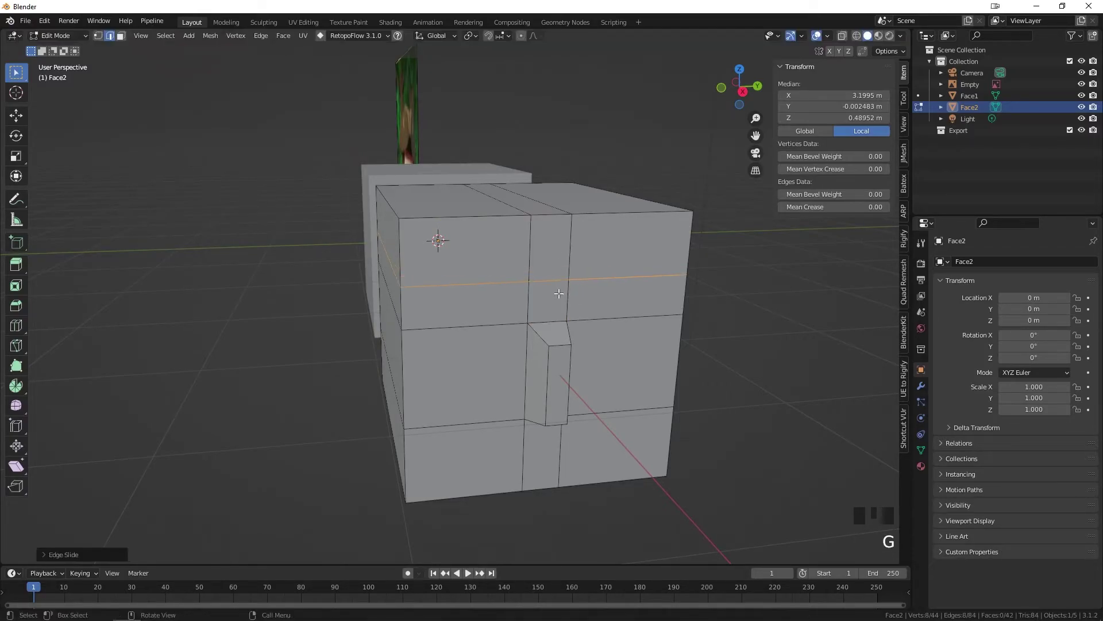
key(3)
click(549, 302)
middle_drag(549, 302, 578, 300)
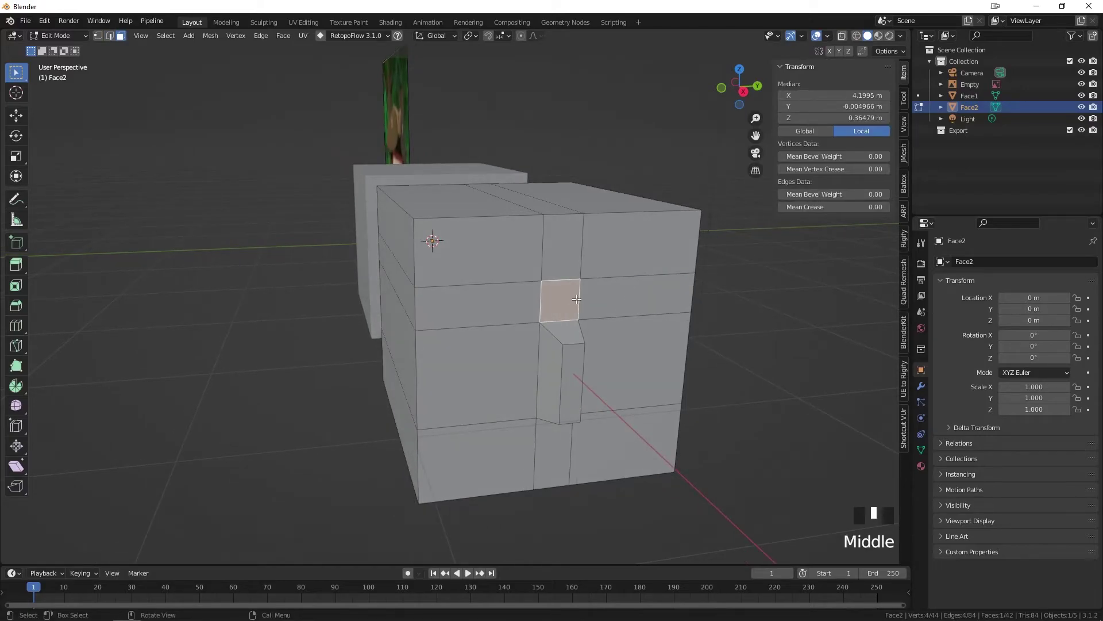
Undo the face selection, the edge slide and the loop cut above Face2's ear
key(ctrl+z)
key(ctrl+z)
key(ctrl+z)
key(ctrl+z)
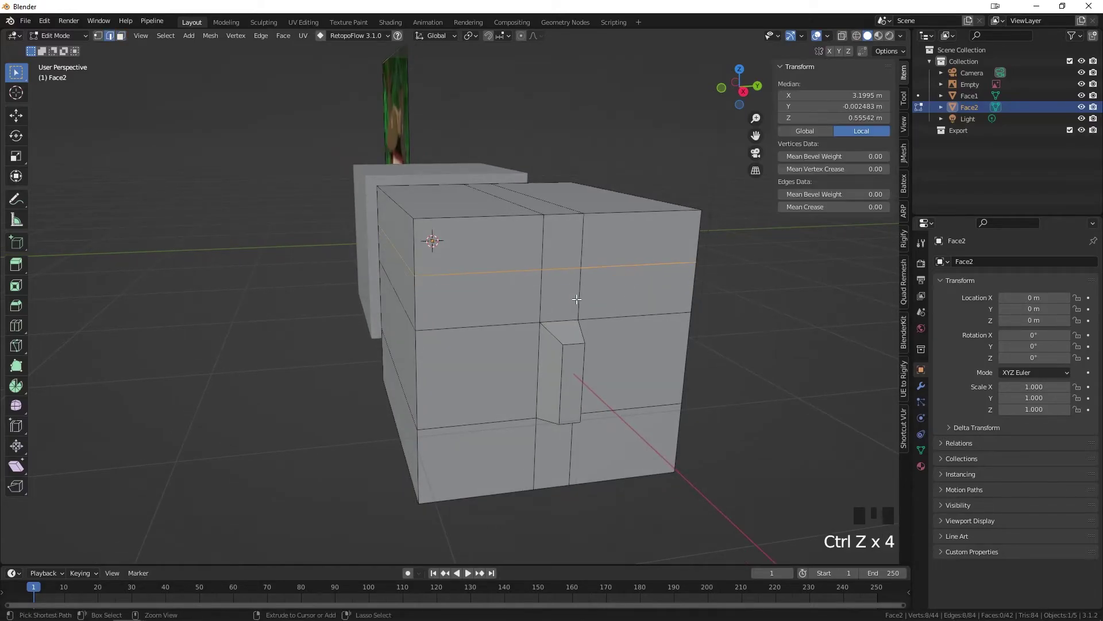
key(ctrl+z)
Select all of Face2's geometry to check its mesh statistics, and return to Object Mode
middle_drag(577, 299, 521, 314)
key(Tab)
scroll(399, 298, down, 2)
key(Tab)
key(a)
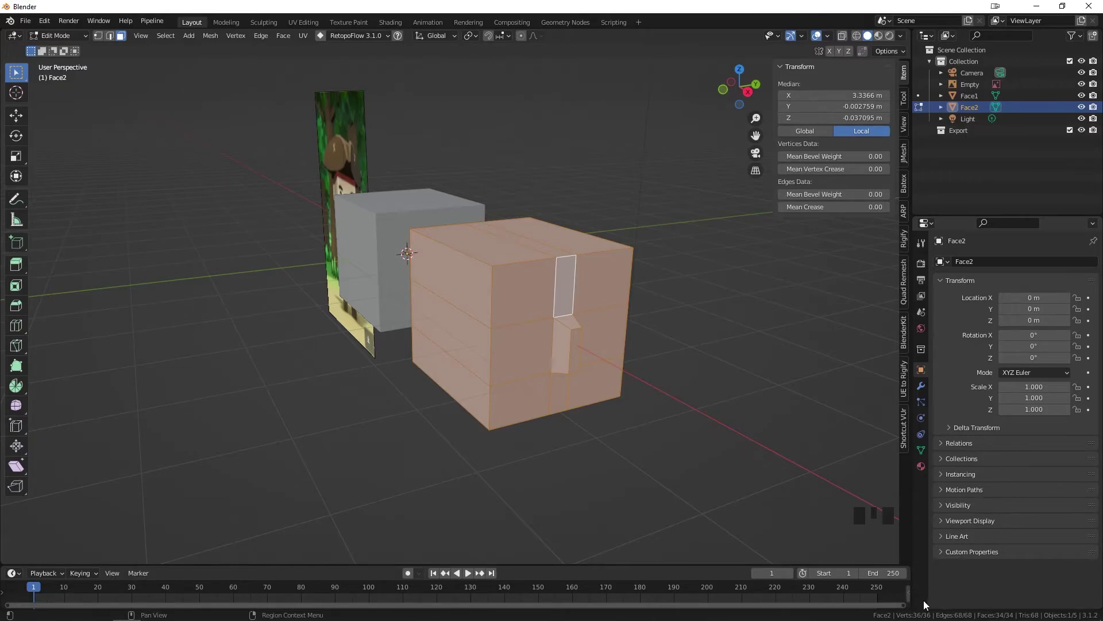
key(Tab)
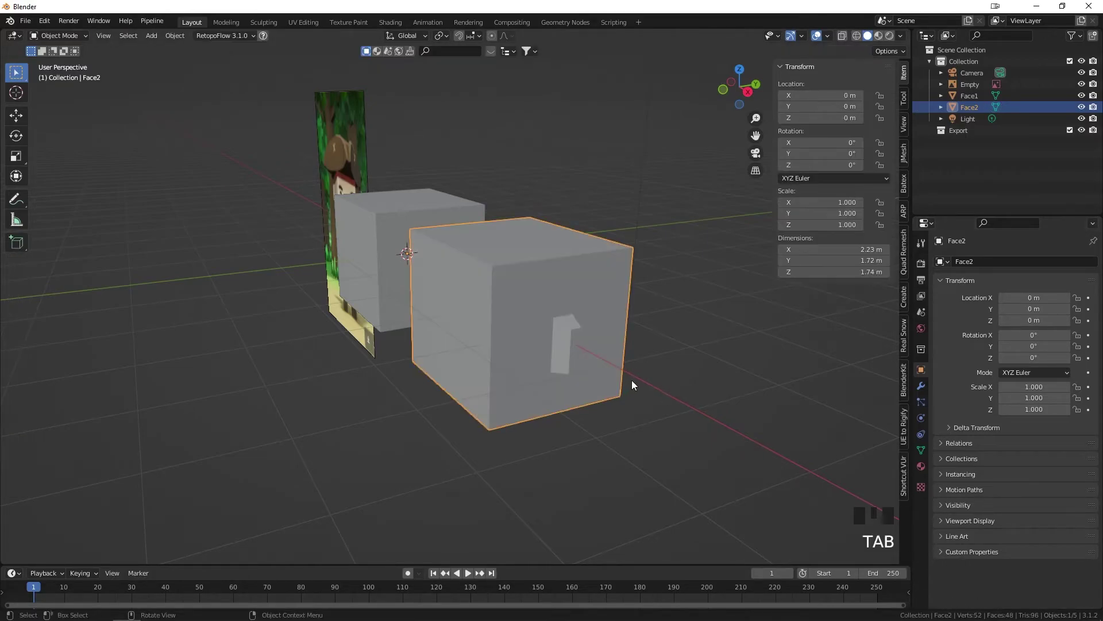
Select all of Face1's geometry to check its mesh statistics and inset topology, and return to Object Mode
click(394, 244)
key(Tab)
key(a)
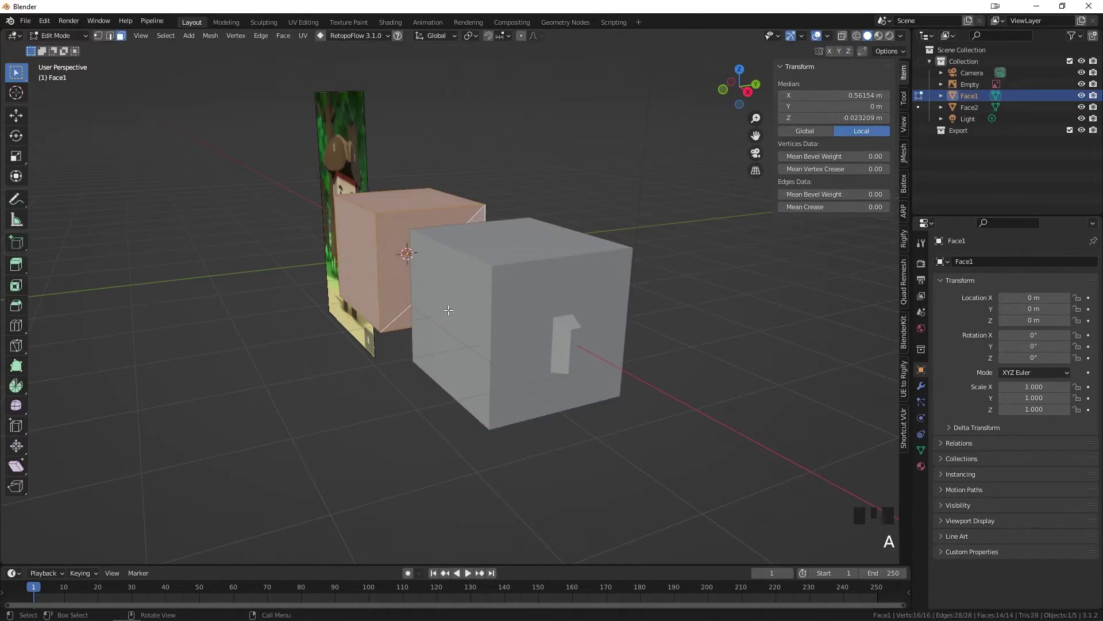
middle_drag(412, 314, 502, 322)
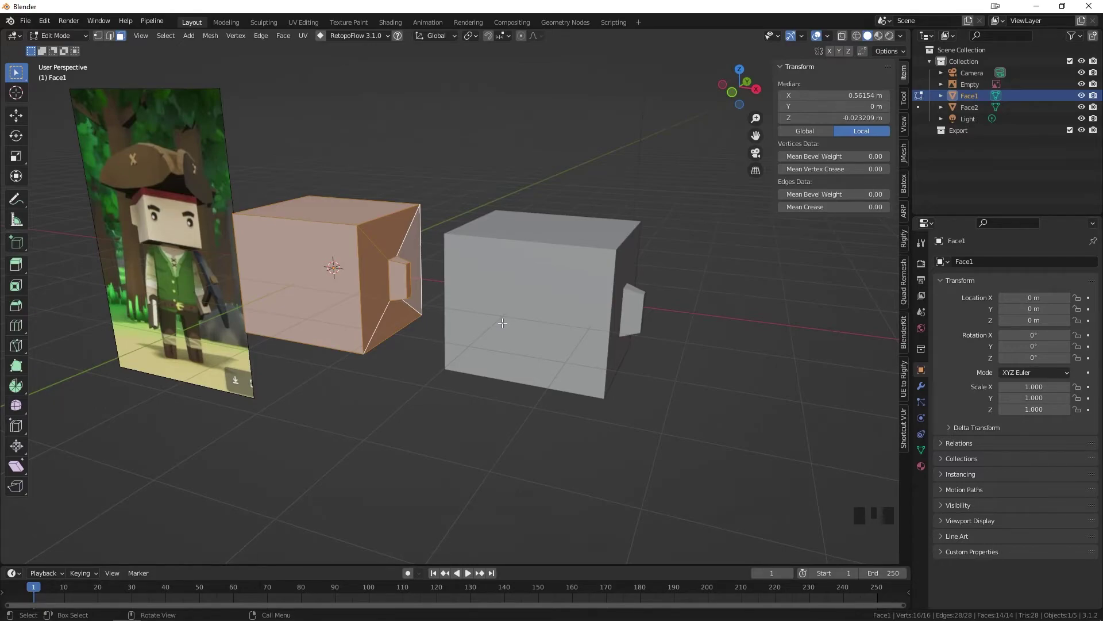
middle_drag(448, 310, 441, 312)
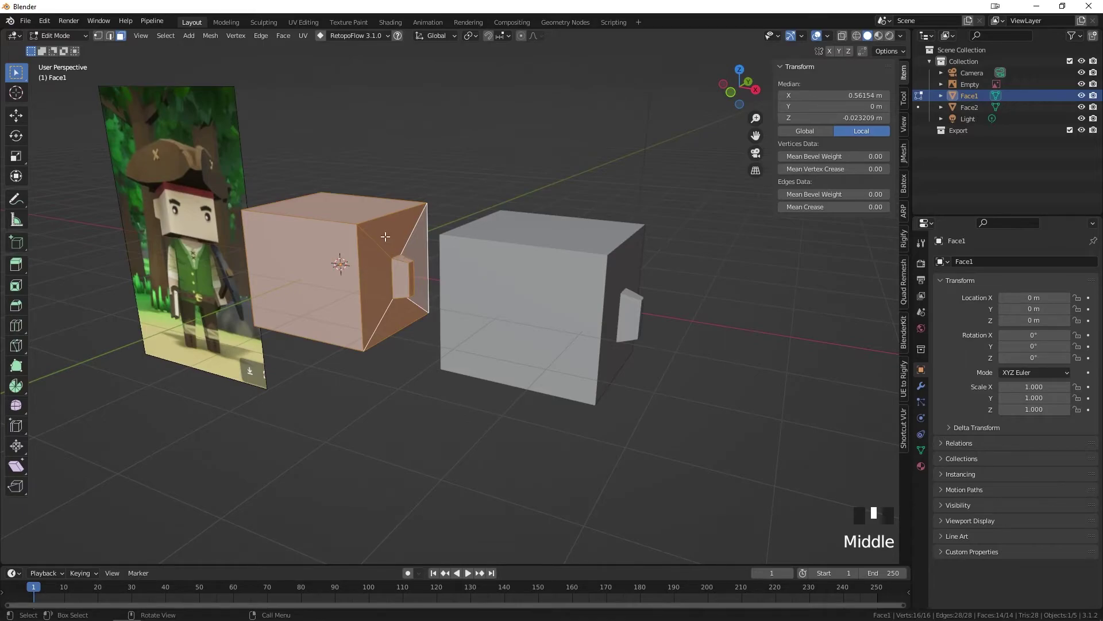
key(Tab)
scroll(402, 241, up, 3)
key(g)
key(Escape)
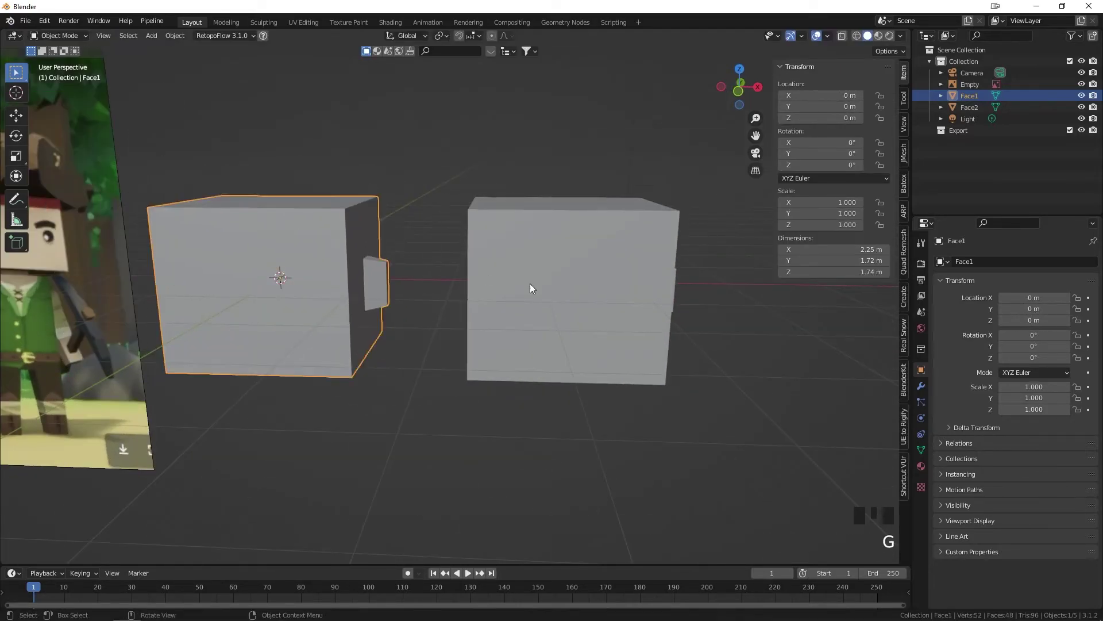
Select Face2, examine its loop-cut topology in Edit Mode, and return to Object Mode
click(574, 285)
middle_drag(575, 285, 525, 292)
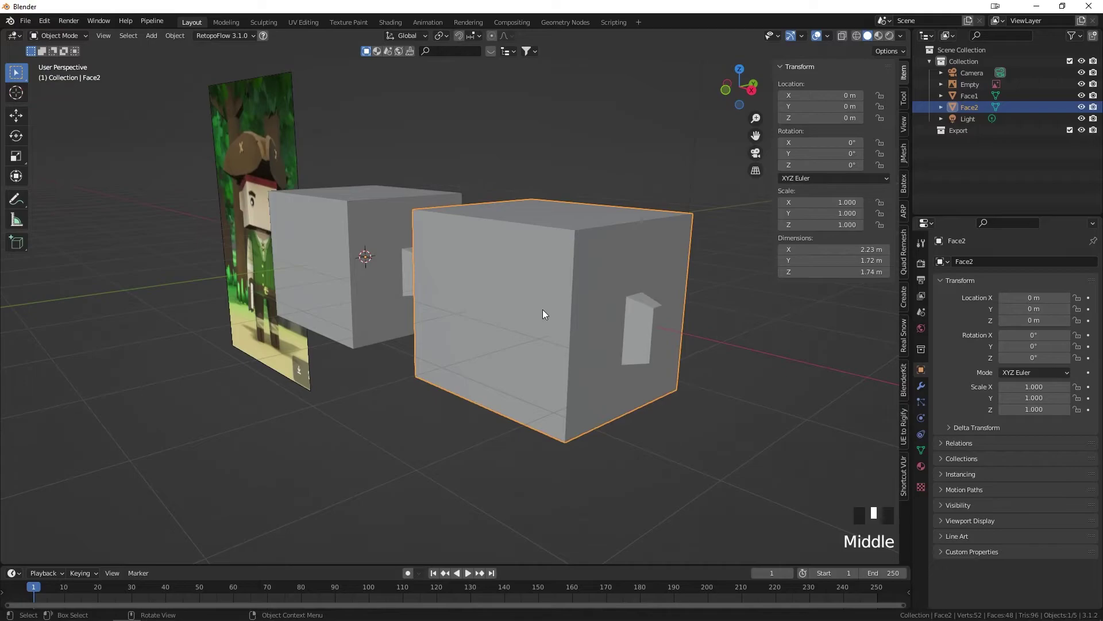
key(Tab)
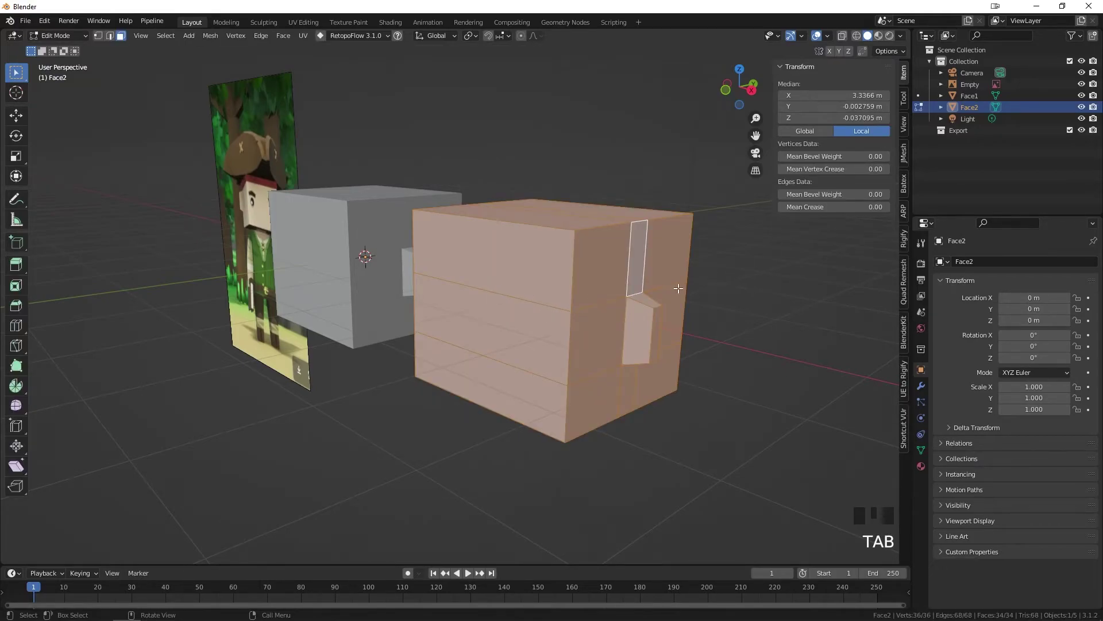
middle_drag(570, 311, 456, 322)
key(Tab)
key(g)
right_click(399, 309)
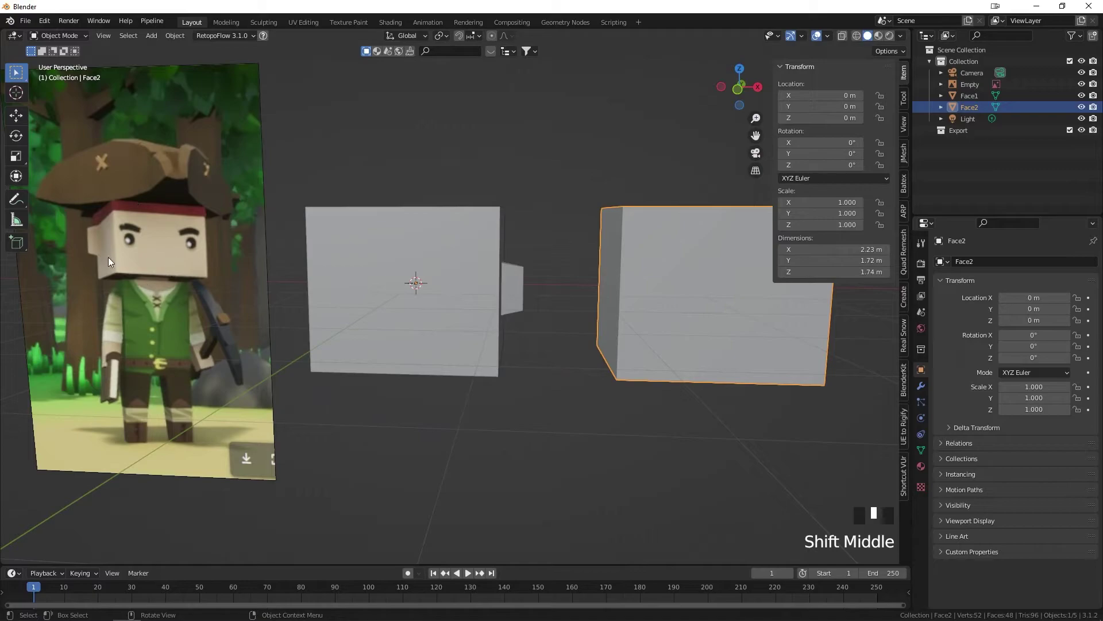
Select Face1 and examine the faces around its inset ear in Edit Mode
click(376, 273)
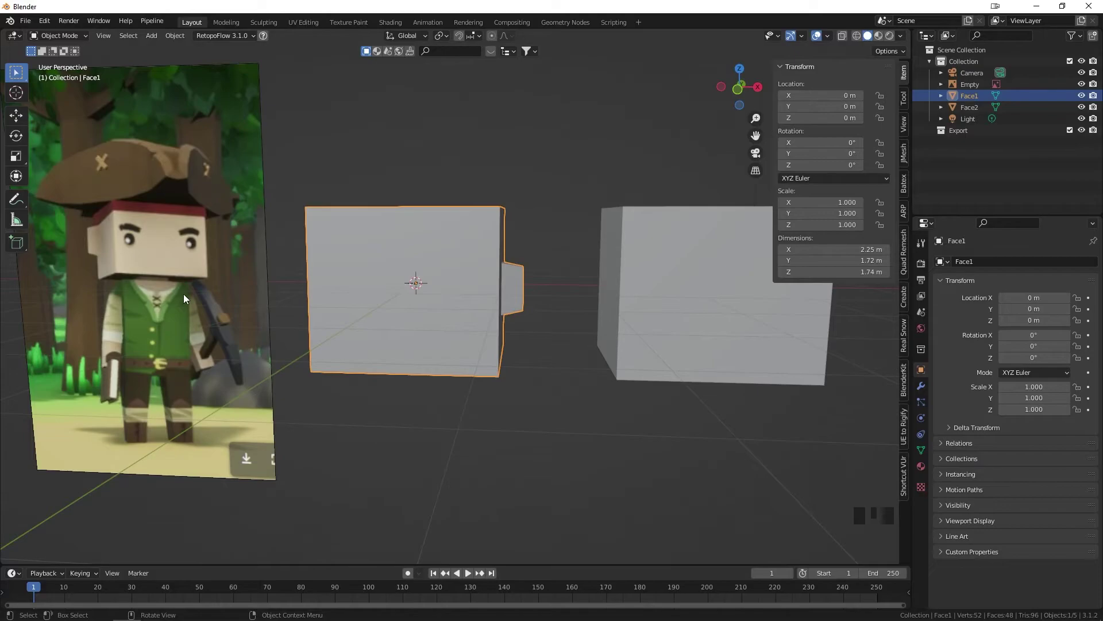
middle_drag(534, 335, 425, 321)
key(Tab)
key(Tab)
key(Tab)
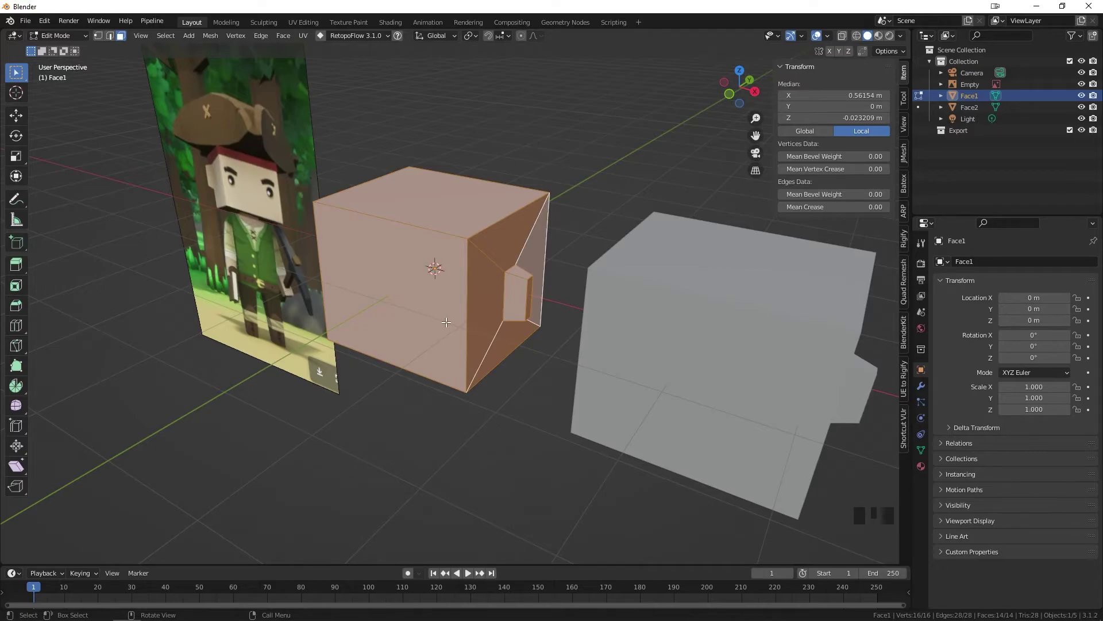
Switch to Face2 and examine the loop cuts around its ear in Edit Mode, ending in Object Mode
key(Tab)
click(610, 333)
middle_drag(688, 347, 584, 338)
key(Tab)
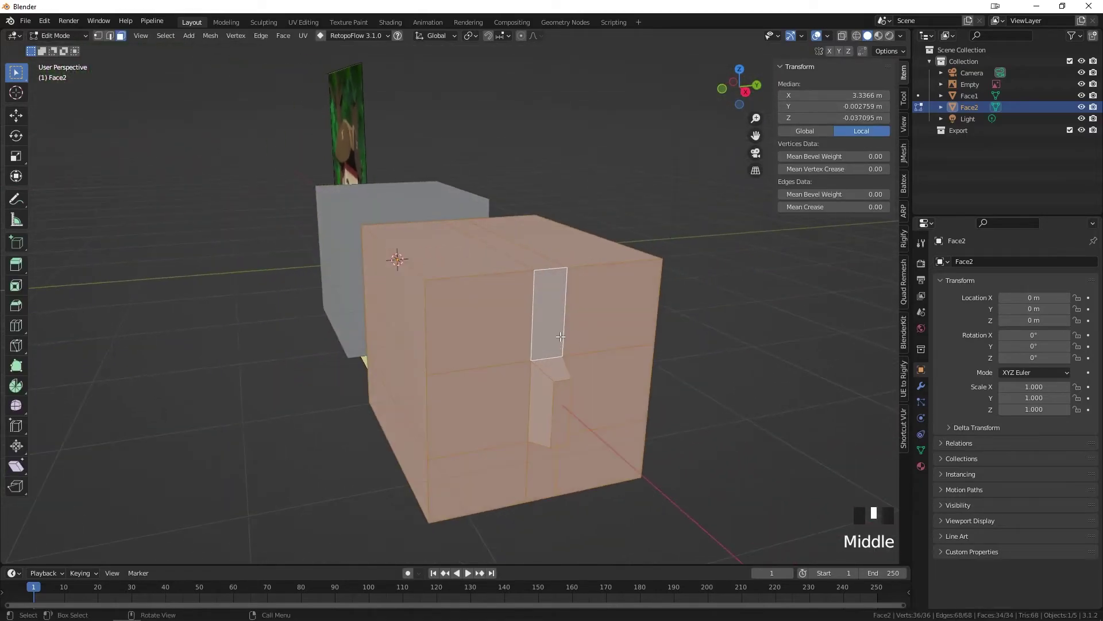
mouse_move(501, 343)
middle_down()
mouse_move(438, 344)
mouse_move(562, 343)
mouse_move(523, 345)
middle_up()
key(Tab)
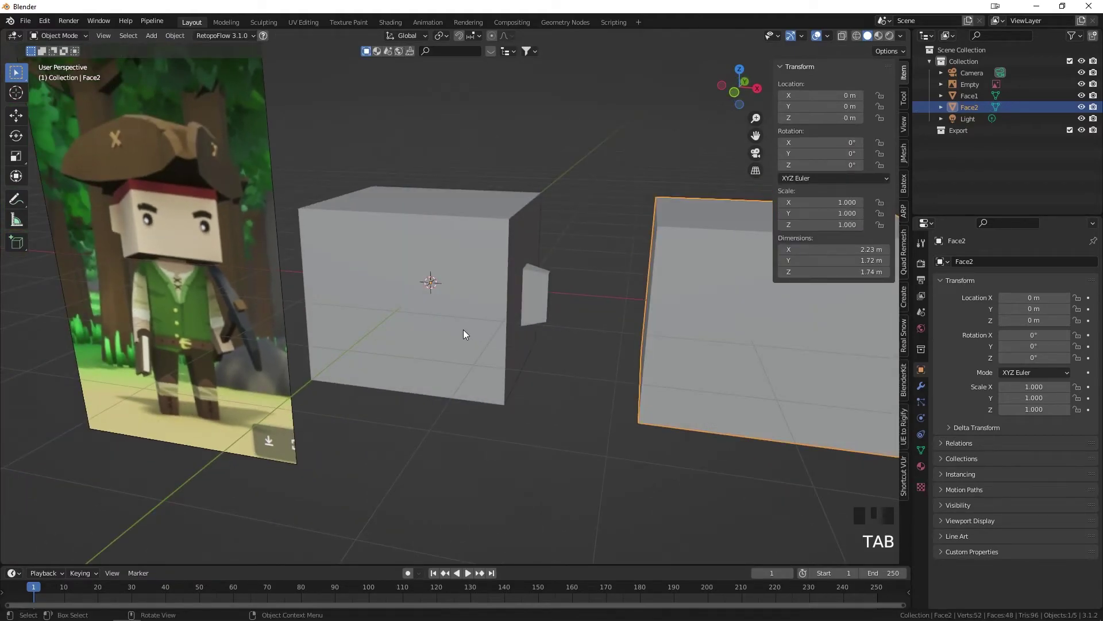
Recheck Face1's mesh in Edit Mode, return to Object Mode and delete the Face2 object
scroll(463, 334, down, 2)
click(468, 333)
middle_drag(454, 343, 402, 339)
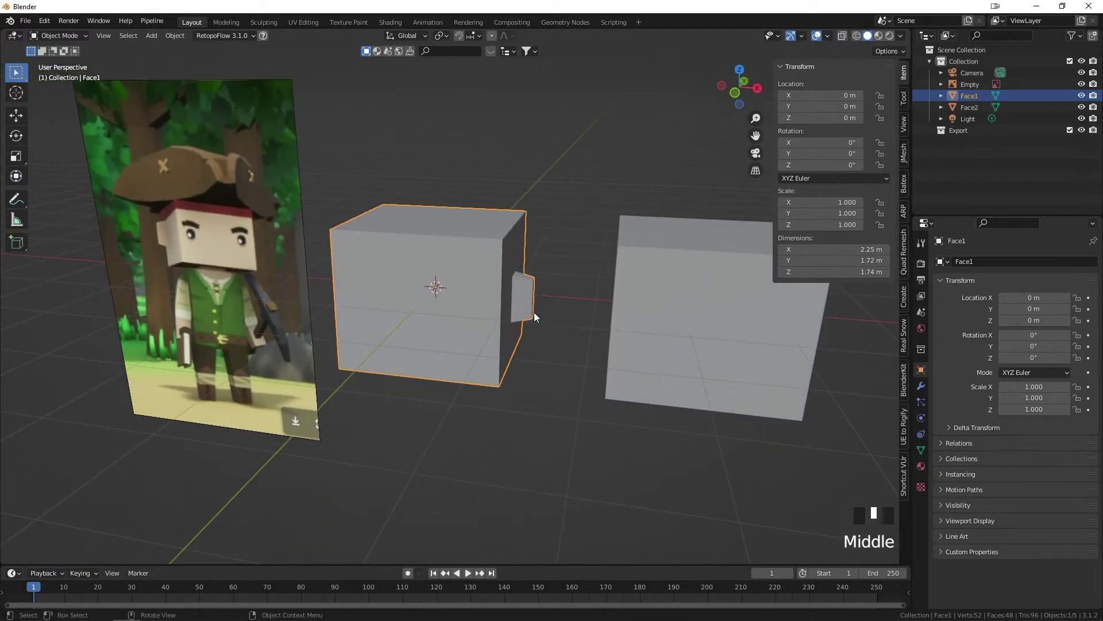
key(Tab)
middle_drag(534, 316, 482, 315)
key(Tab)
click(560, 332)
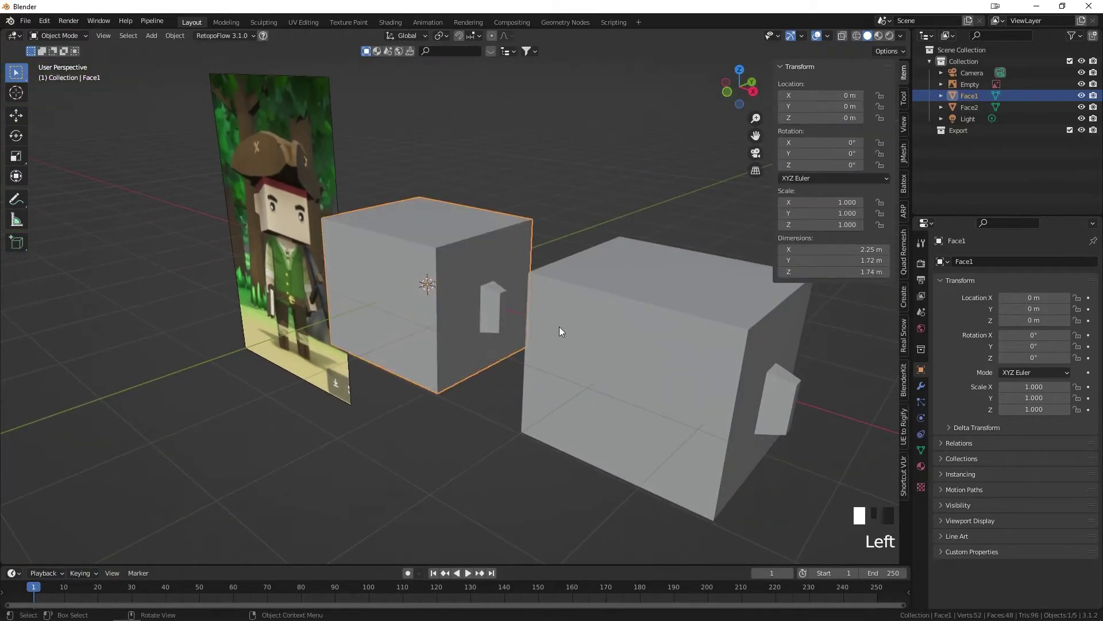
key(Delete)
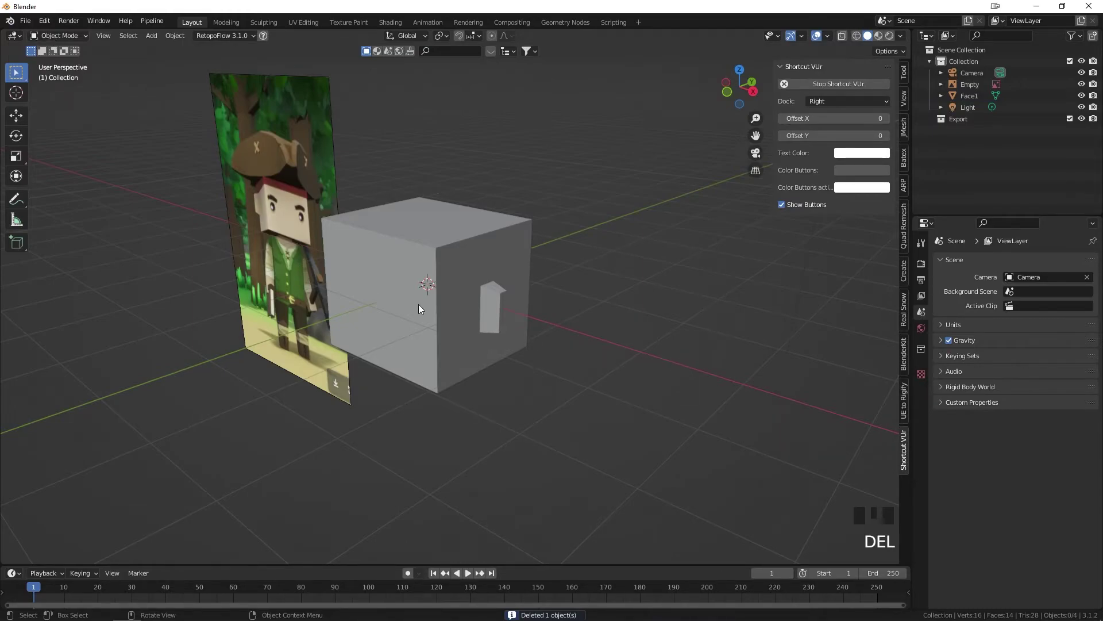
Select Face1 and examine both the side with the ear and the side without one
click(453, 253)
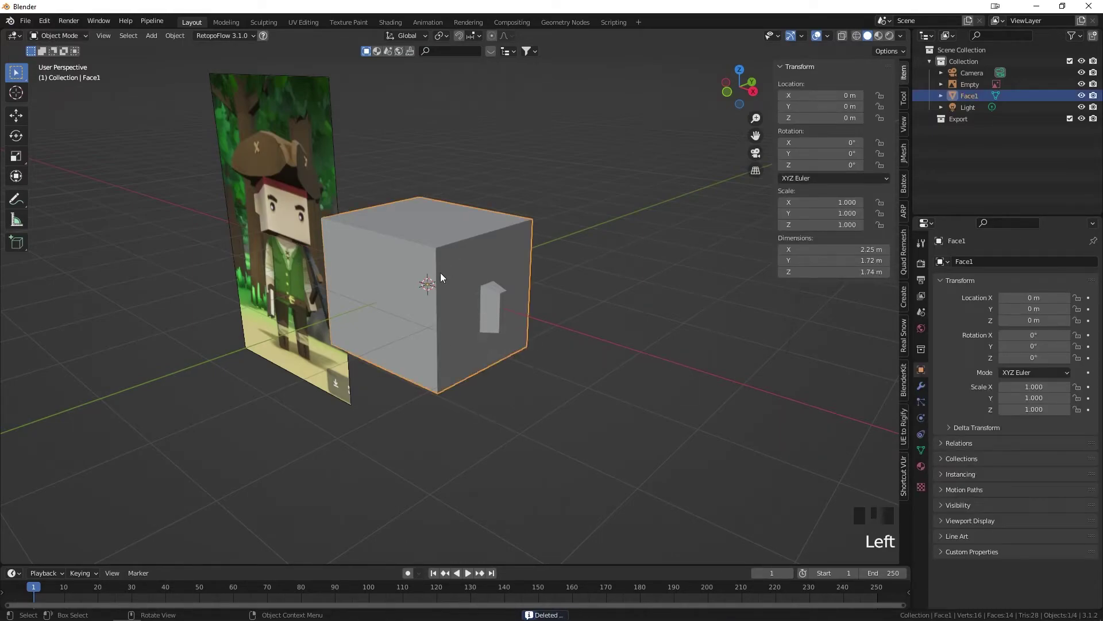
right_click(976, 96)
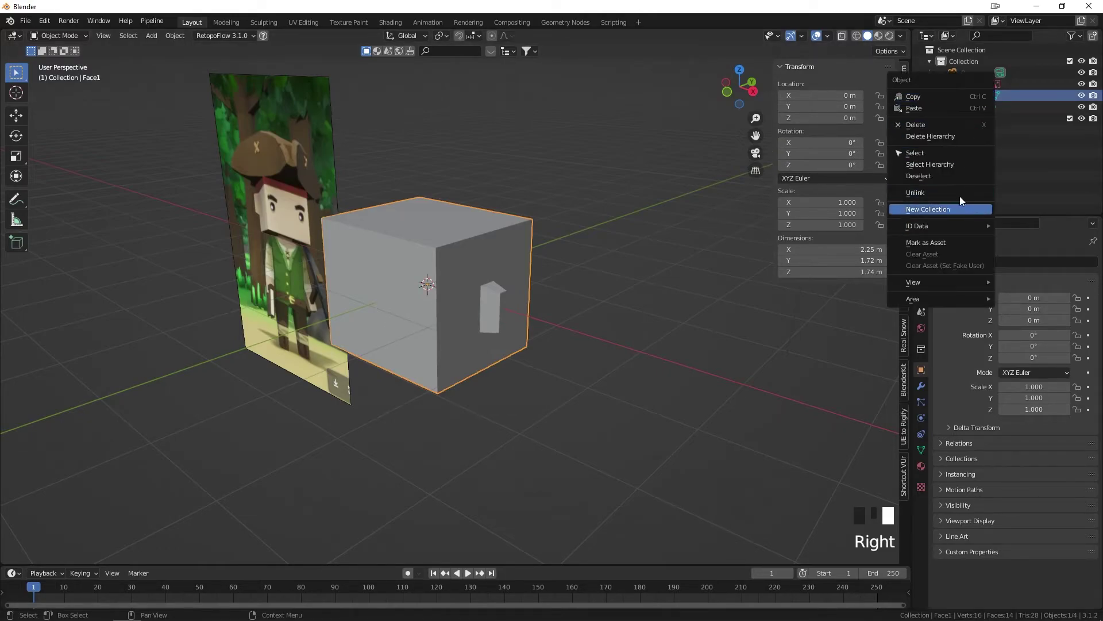
middle_drag(660, 237, 588, 280)
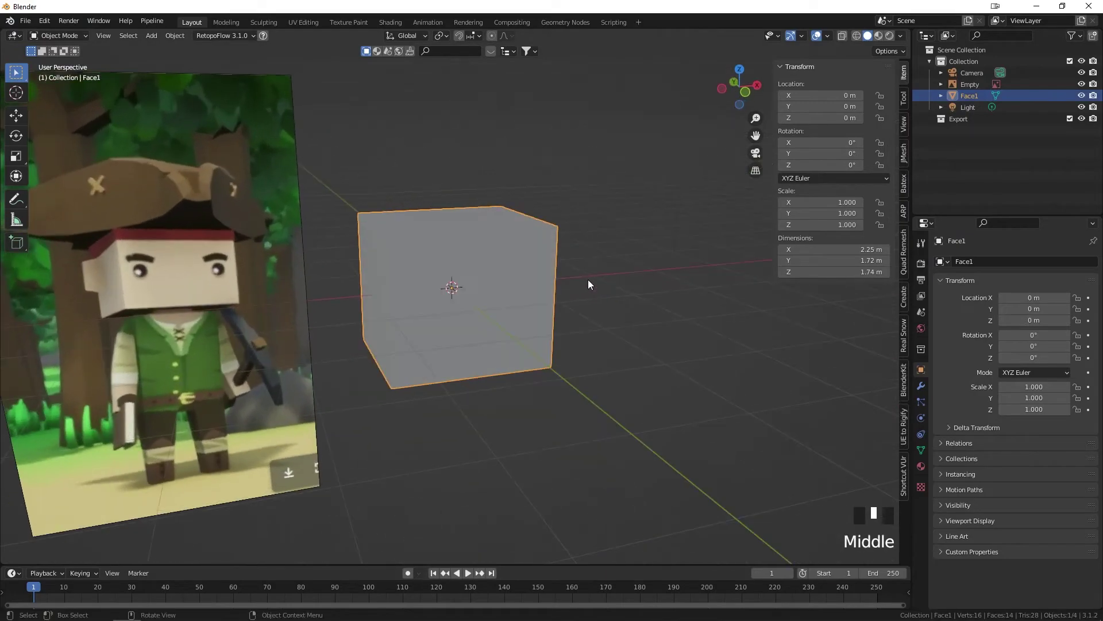
scroll(500, 268, up, 1)
middle_drag(500, 268, 449, 278)
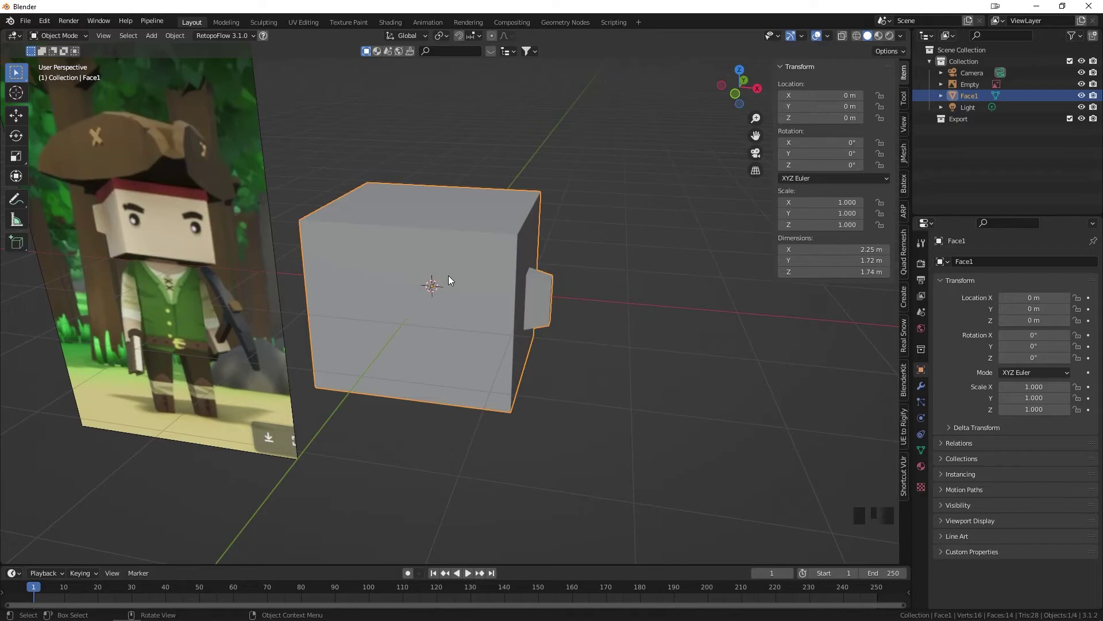
middle_drag(384, 253, 534, 314)
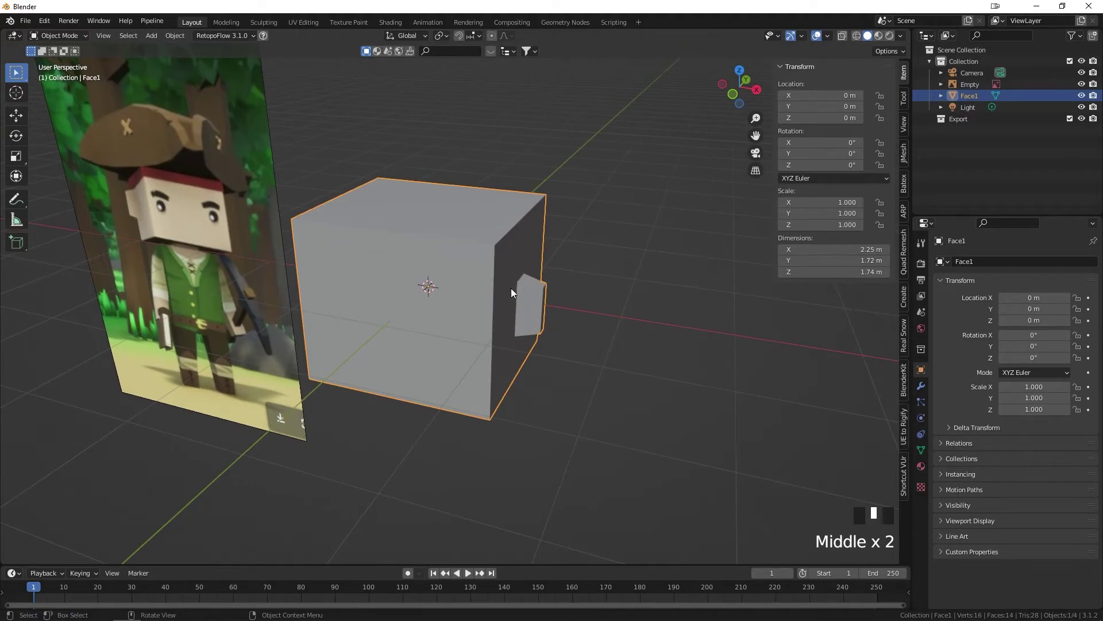
middle_drag(435, 309, 523, 306)
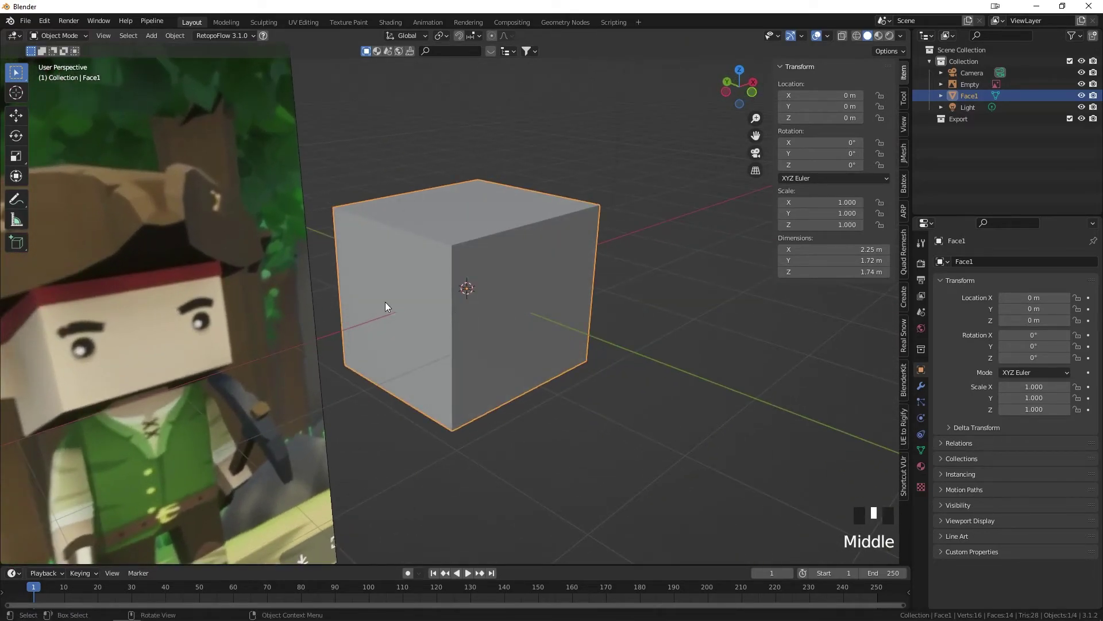
middle_drag(511, 320, 438, 325)
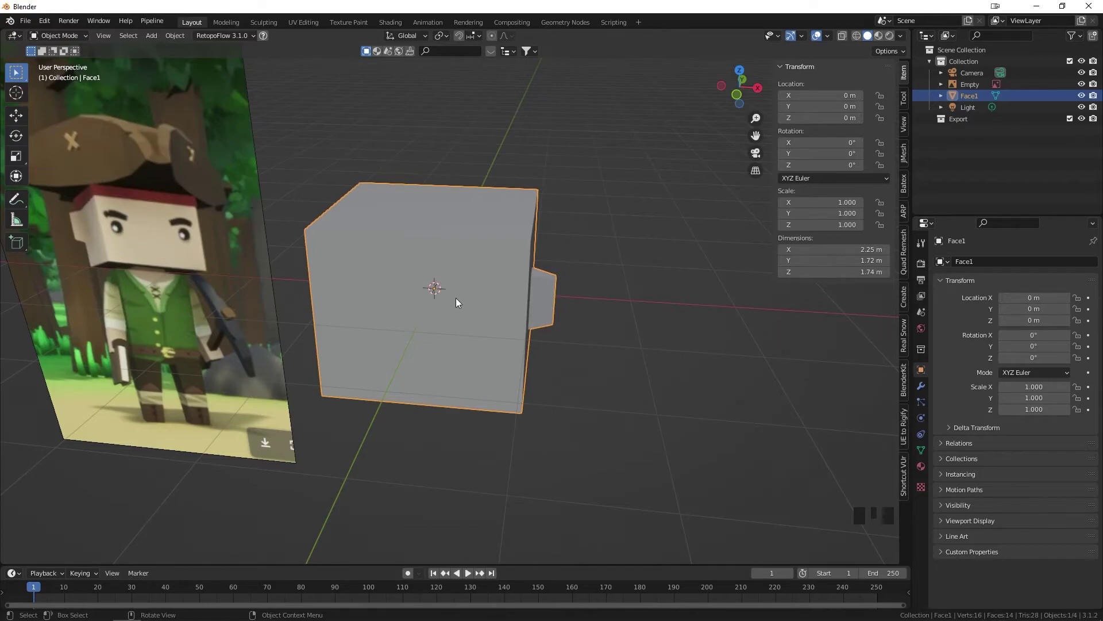
middle_drag(563, 306, 443, 316)
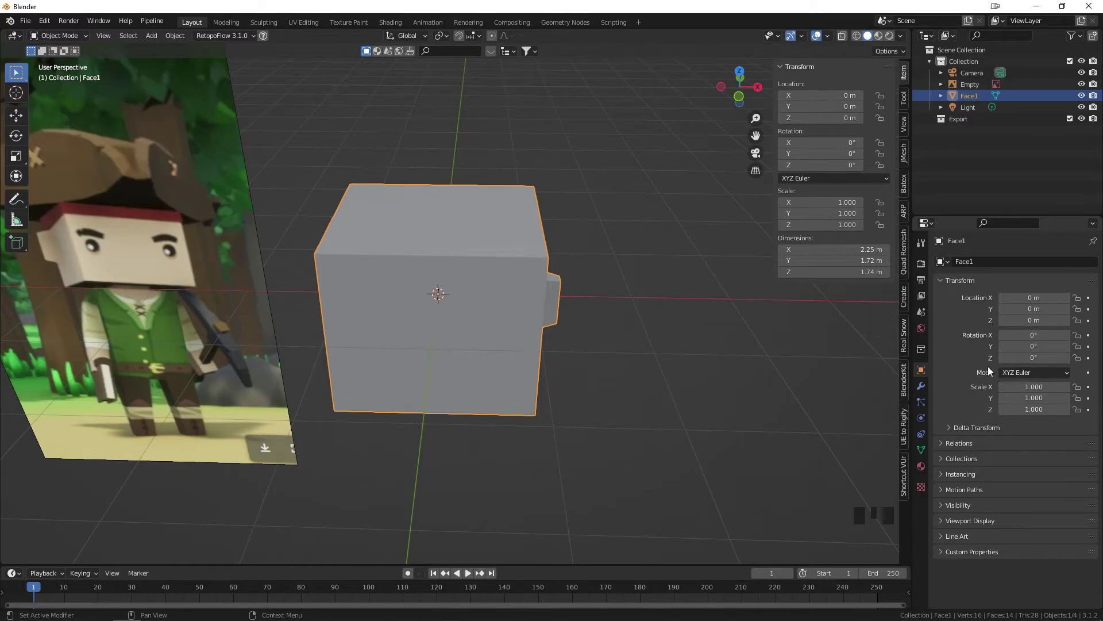
Add a Mirror modifier to Face1 along the X axis and check the ears on both sides of the head
click(921, 387)
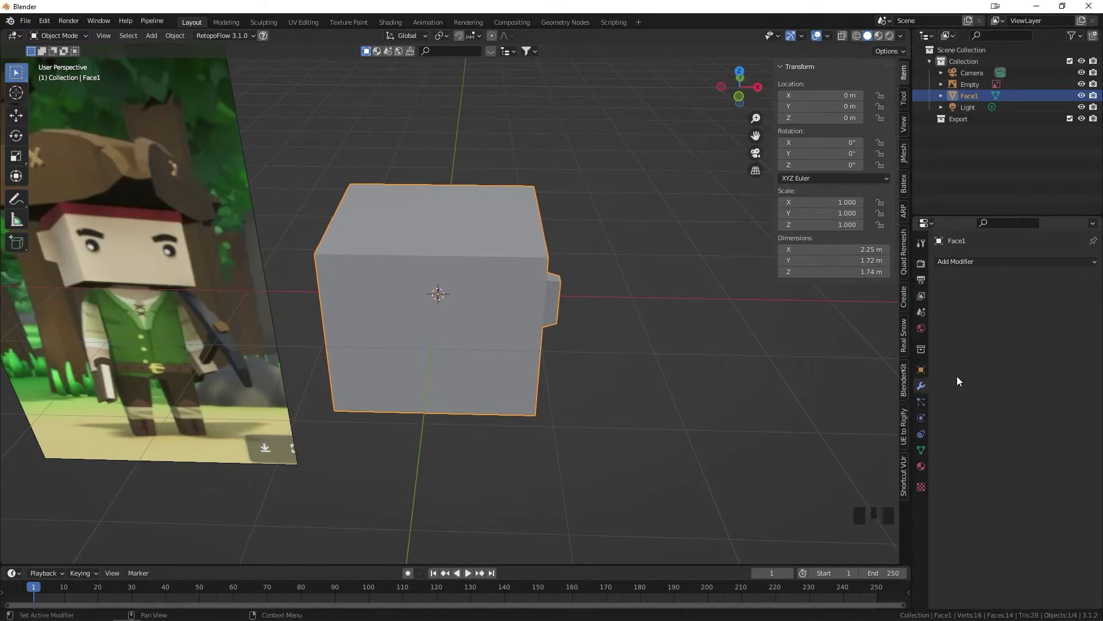
click(971, 262)
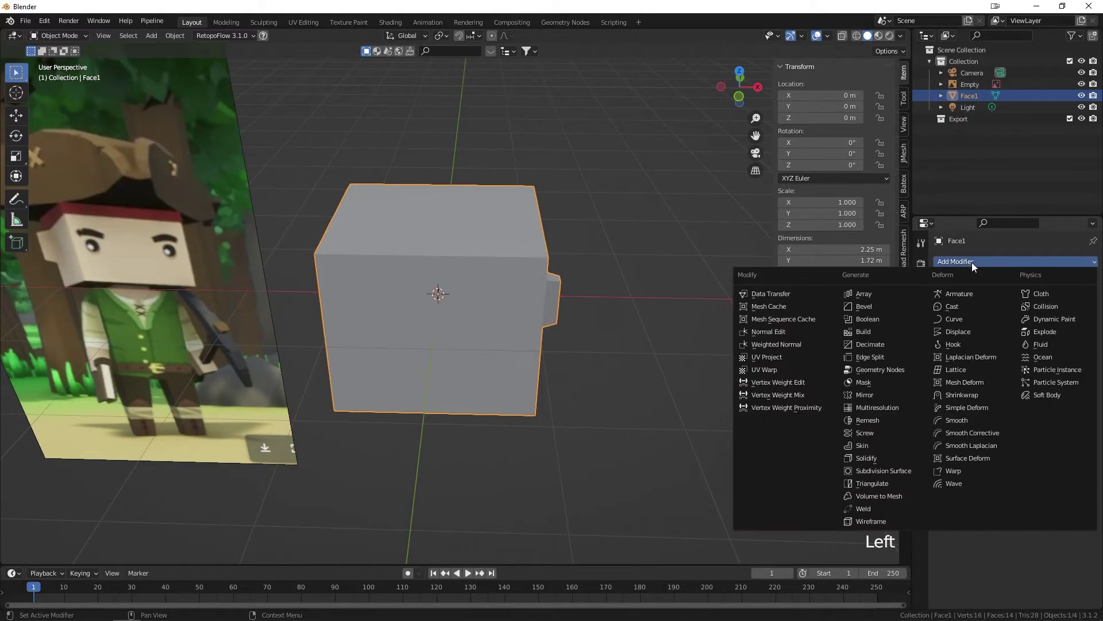
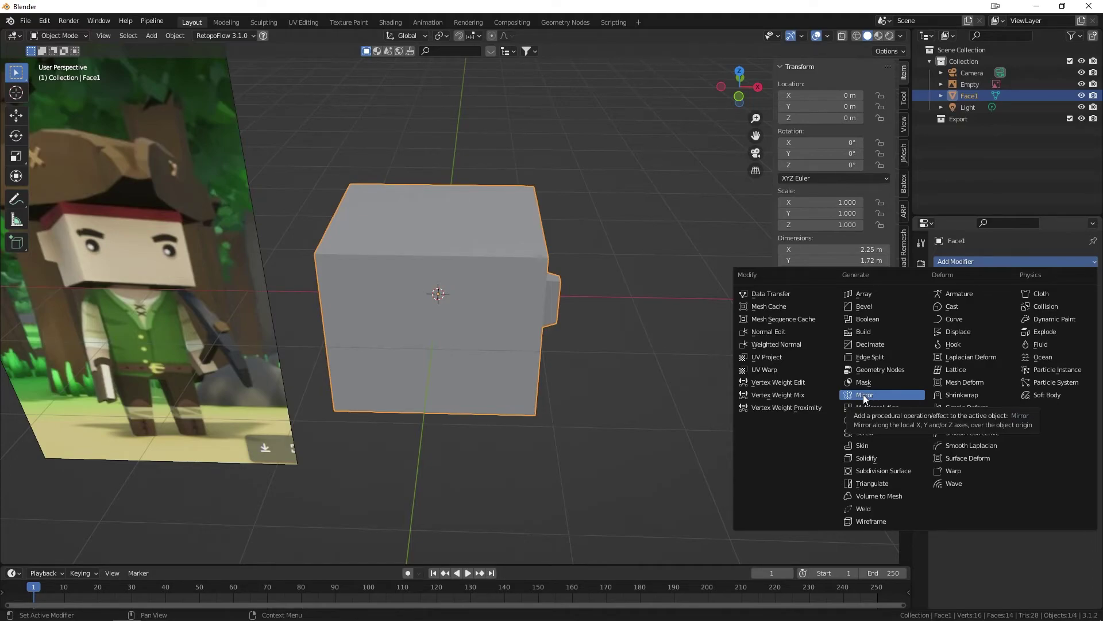
click(863, 394)
middle_drag(446, 349, 442, 322)
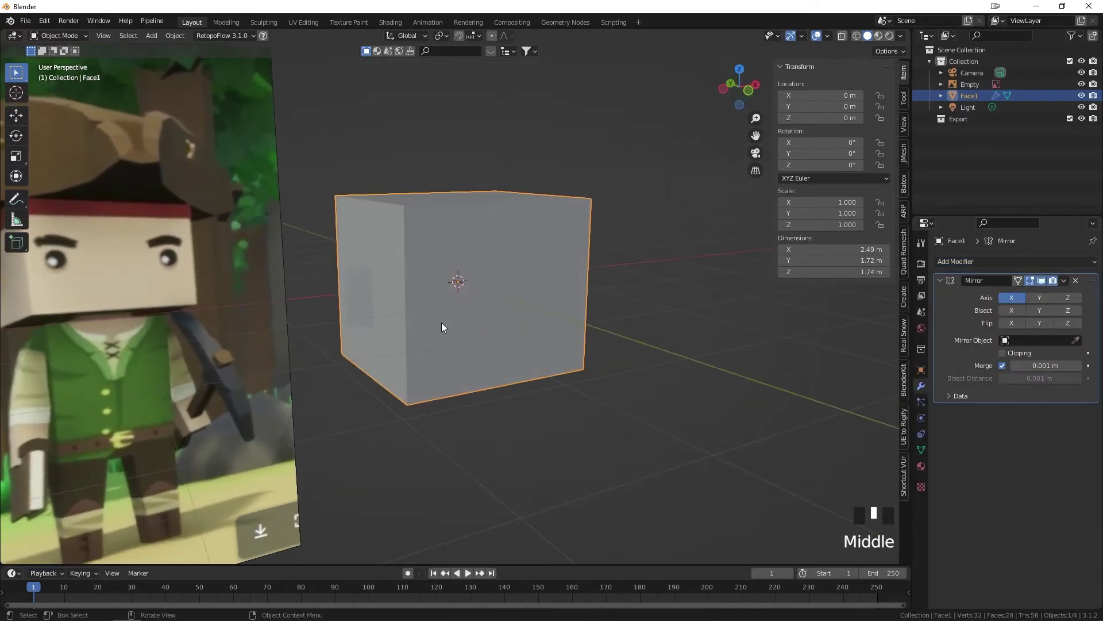
mouse_move(343, 296)
middle_down()
mouse_move(411, 320)
mouse_move(356, 280)
middle_up()
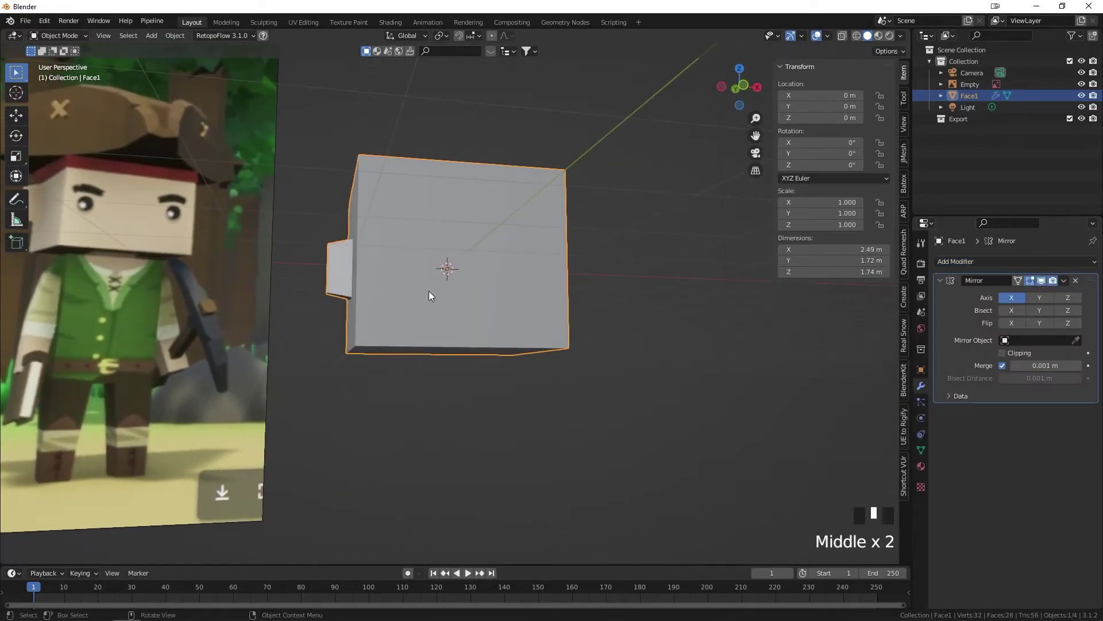
middle_drag(511, 289, 508, 331)
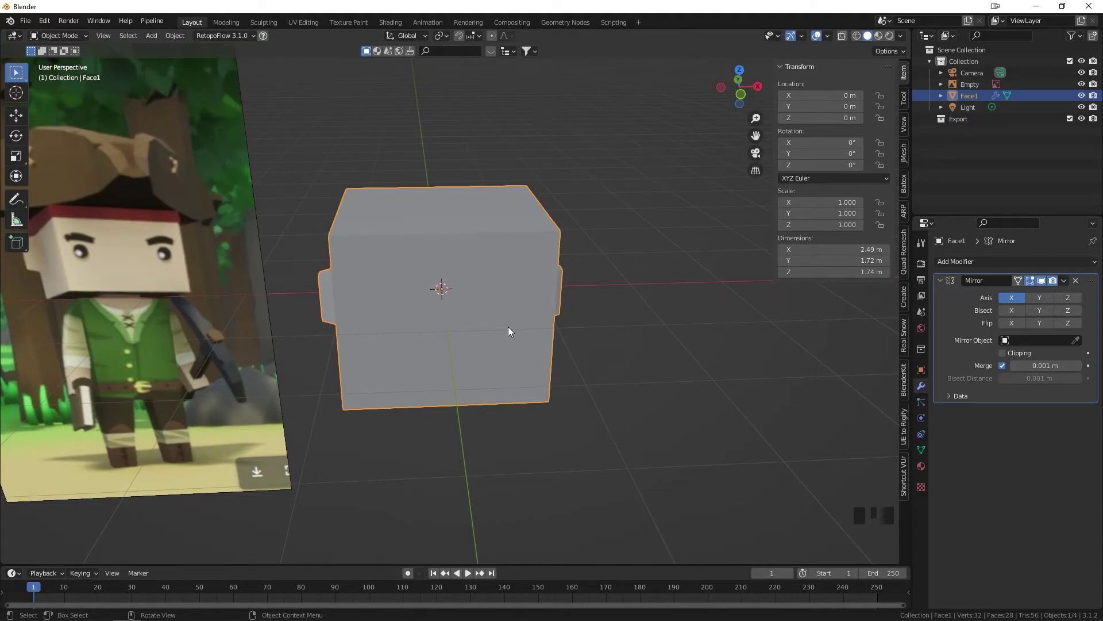
middle_drag(522, 328, 550, 331)
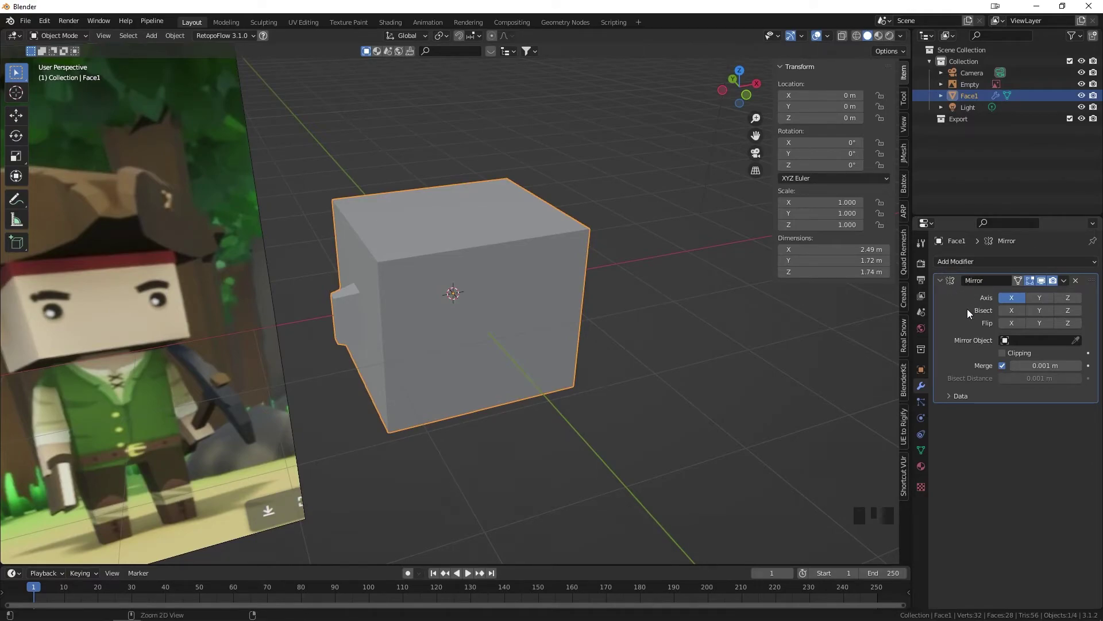
Apply Face1's Mirror modifier and enter Edit Mode
click(1064, 281)
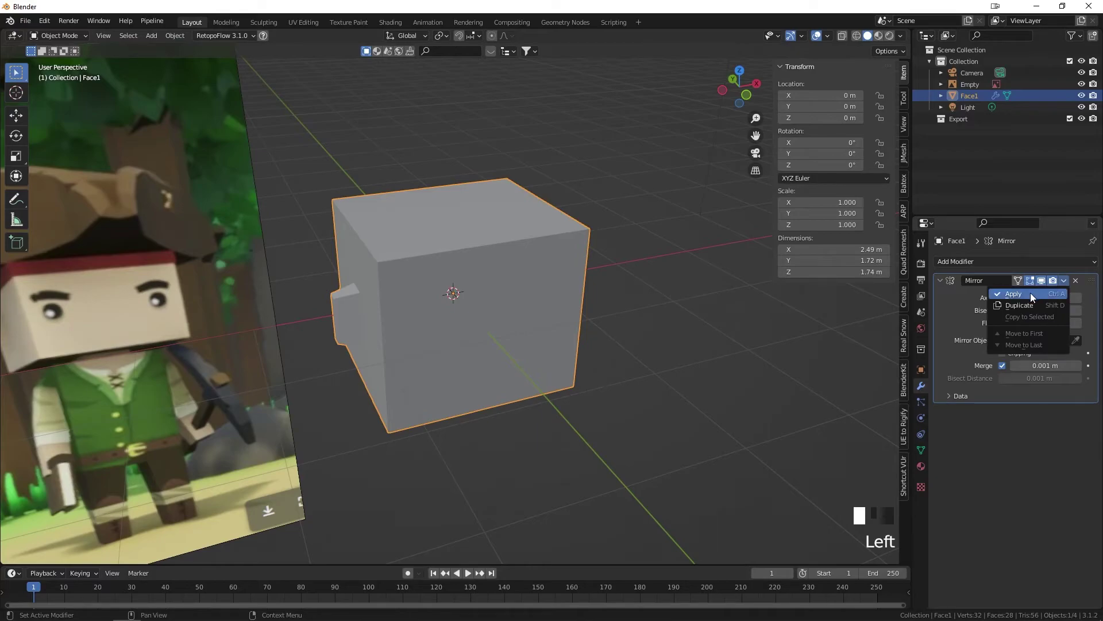
click(1030, 294)
key(Tab)
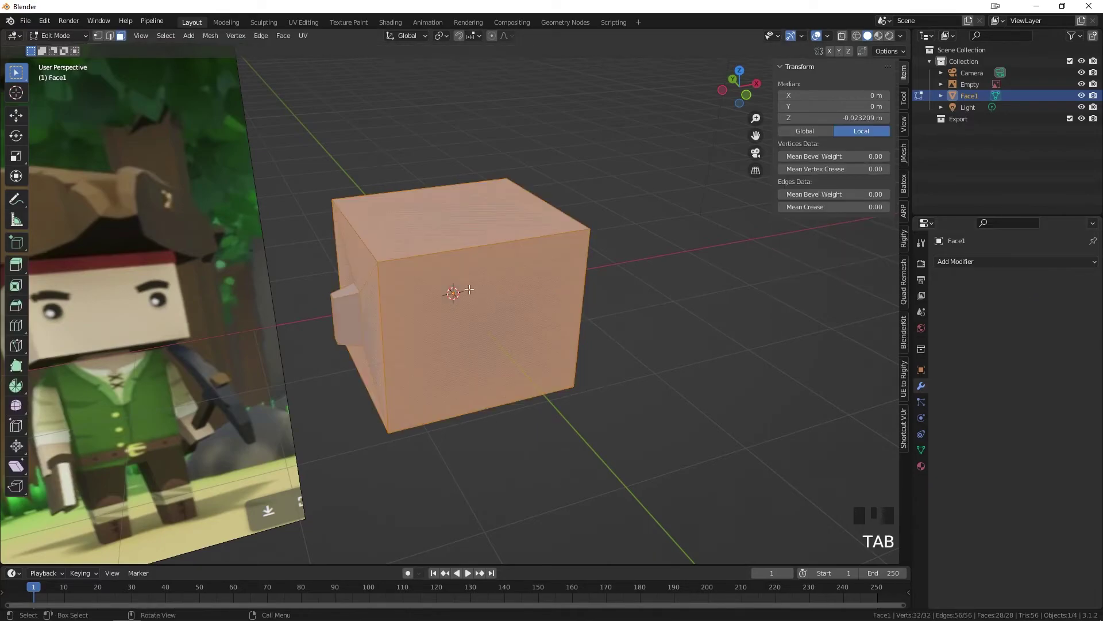
Examine the mirrored head's surfaces up close for overlapping faces, selecting only its large front face
scroll(443, 233, up, 4)
middle_drag(442, 236, 424, 261)
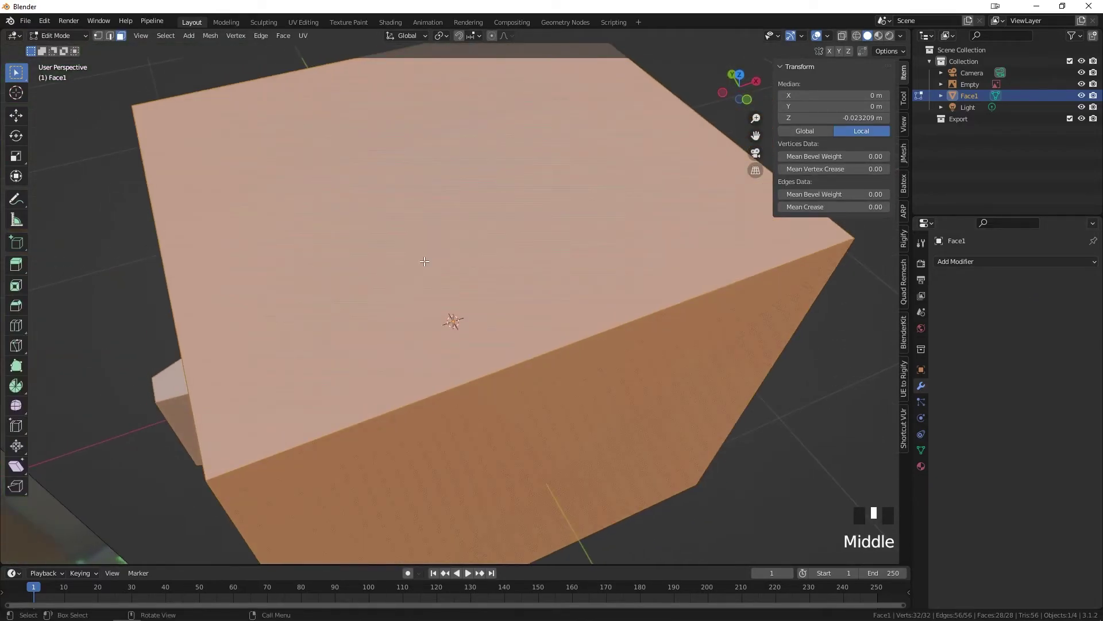
middle_drag(347, 323, 431, 273)
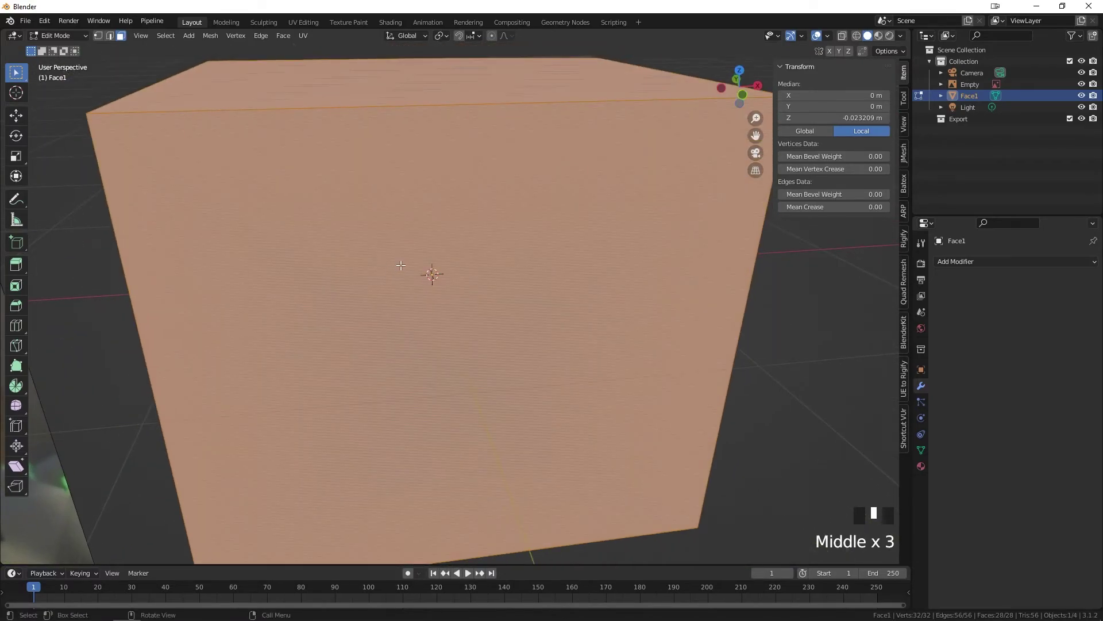
click(108, 301)
middle_drag(414, 262, 454, 283)
click(435, 234)
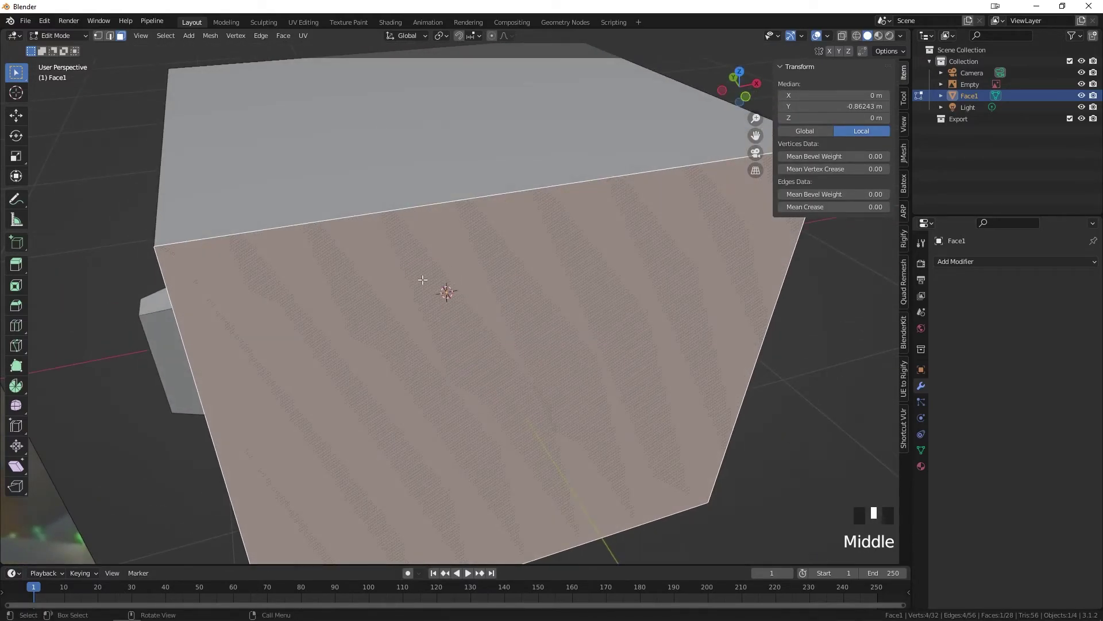
scroll(423, 279, down, 2)
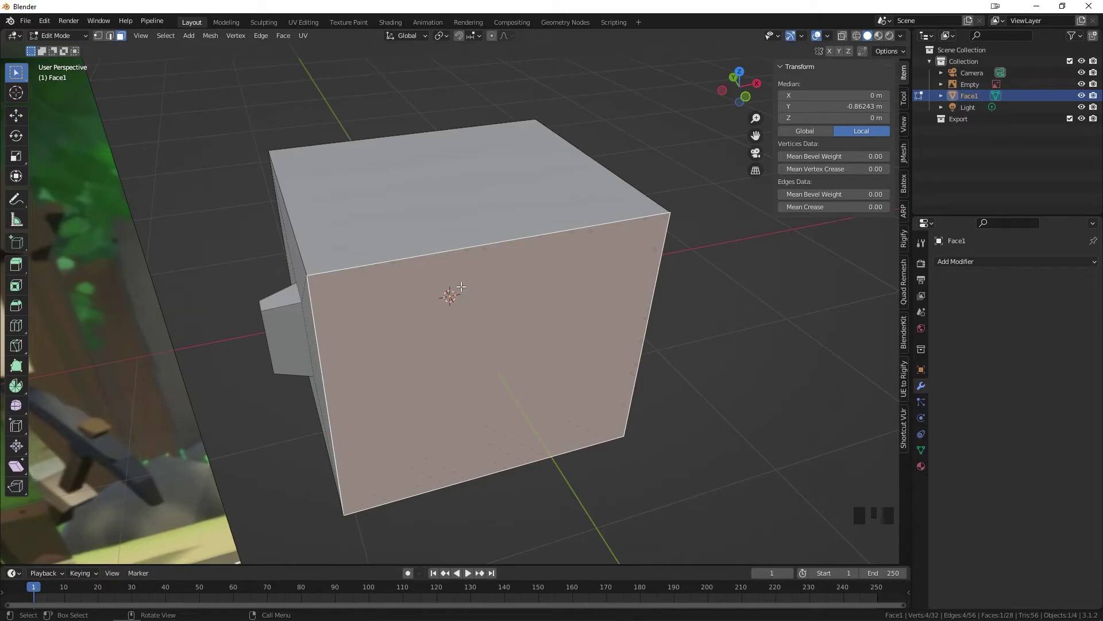
Try moving the head's front face to check for overlap, then undo back to the unapplied Mirror modifier in Object Mode
key(g)
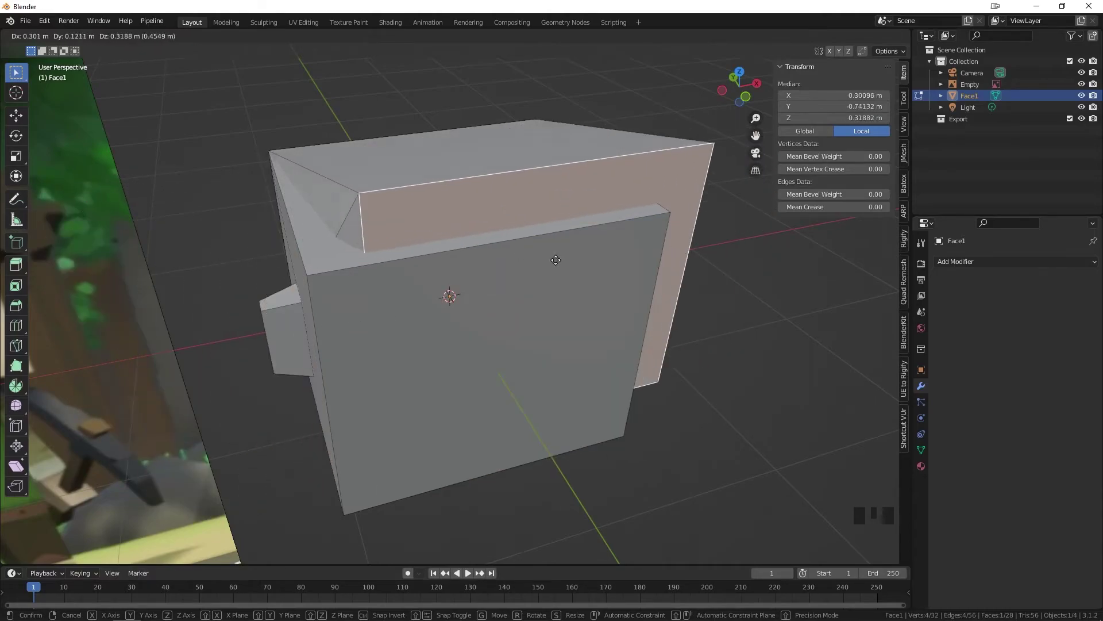
key(Escape)
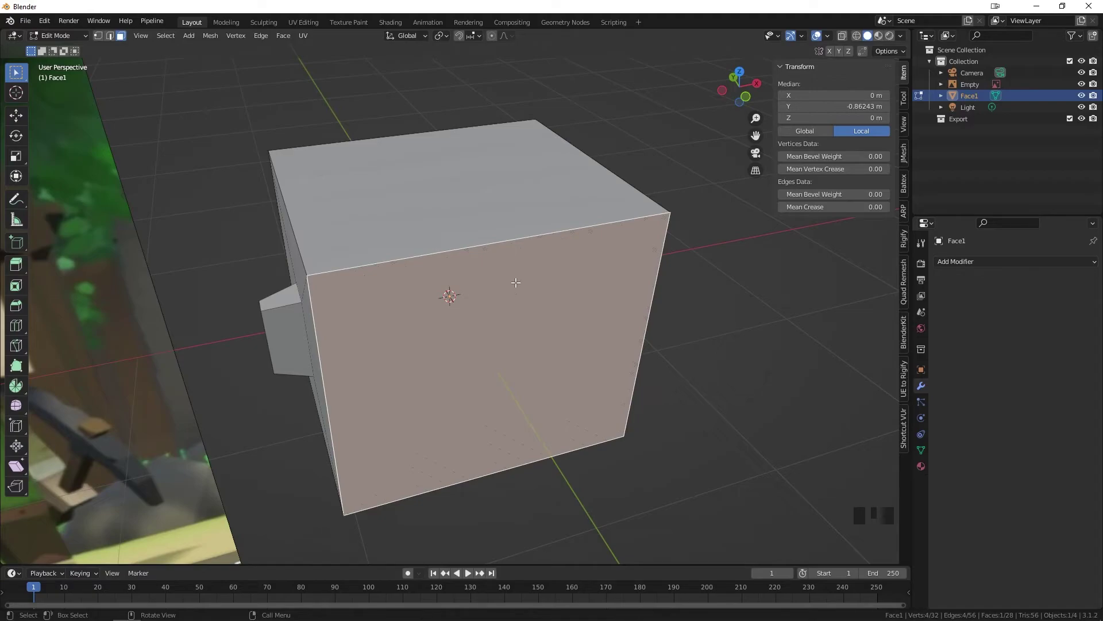
key(ctrl+z)
key(ctrl+z)
key(ctrl+z)
key(ctrl+z)
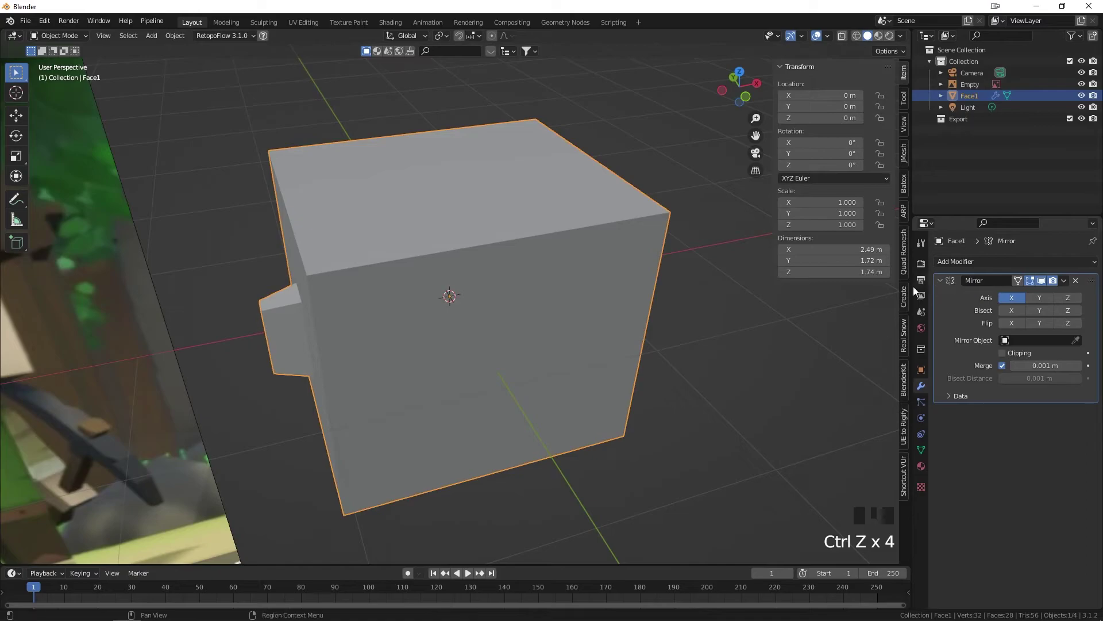
Capture the viewport, mark the head's origin, centre line and one half in red, and discard the capture
middle_drag(672, 305, 605, 277)
scroll(632, 281, down, 2)
key(Print)
mouse_move(133, 81)
mouse_down()
mouse_move(684, 492)
mouse_move(767, 540)
mouse_up()
click(777, 434)
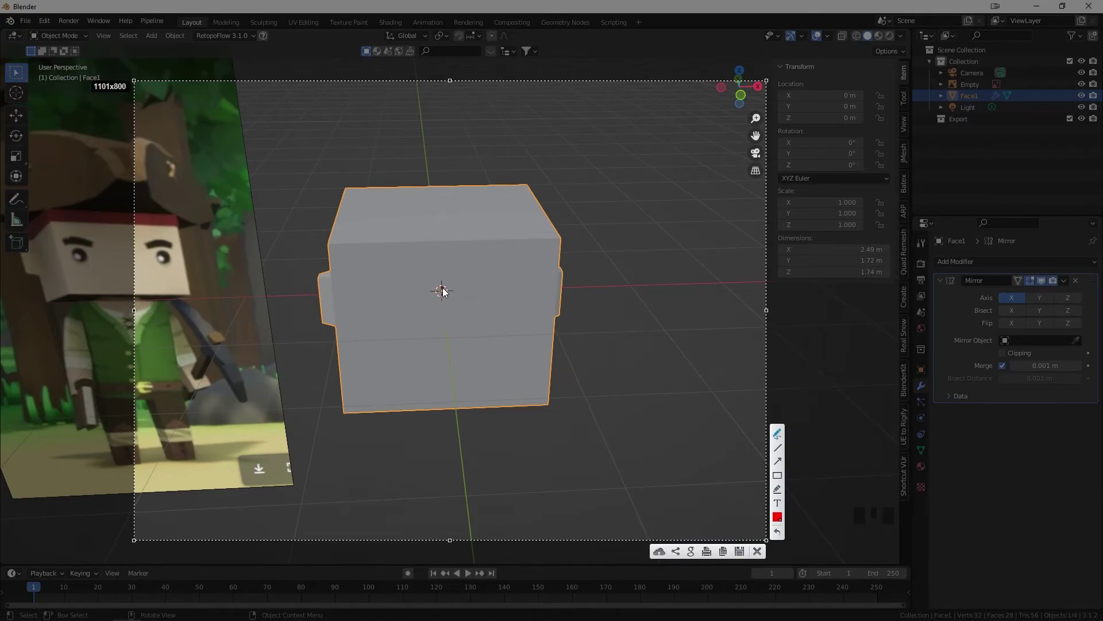
drag(443, 294, 446, 291)
drag(445, 406, 448, 420)
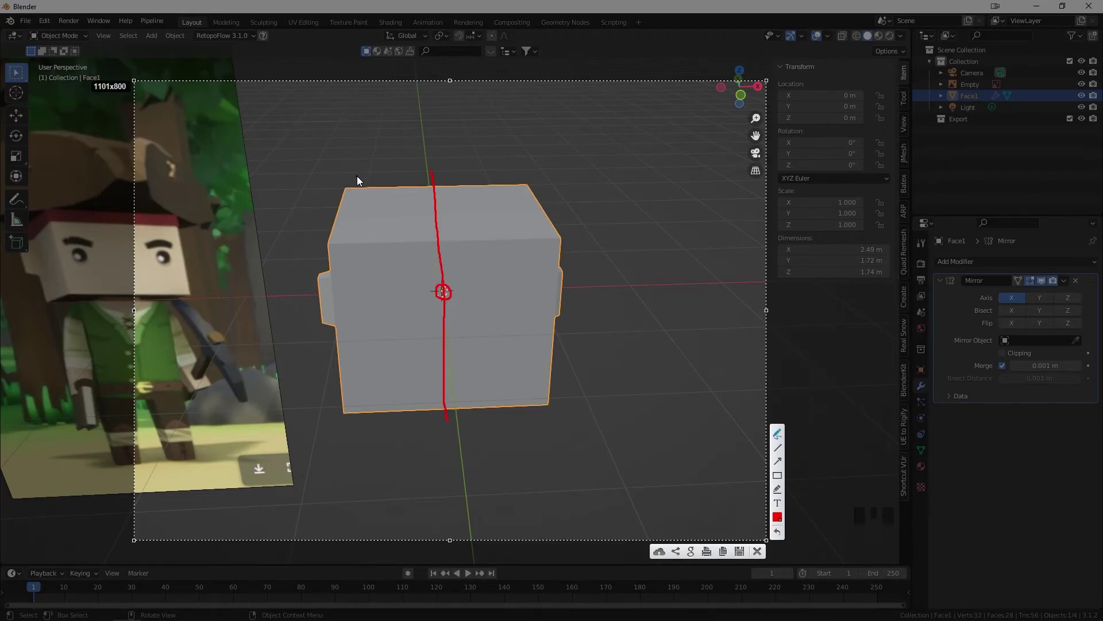
drag(432, 185, 301, 204)
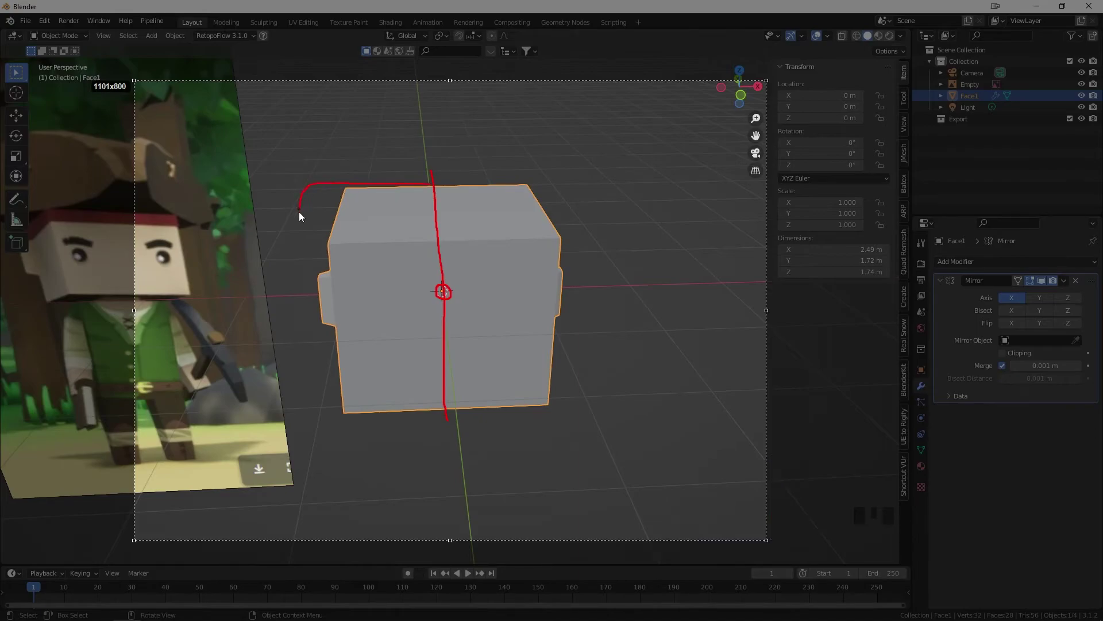
drag(336, 416, 423, 433)
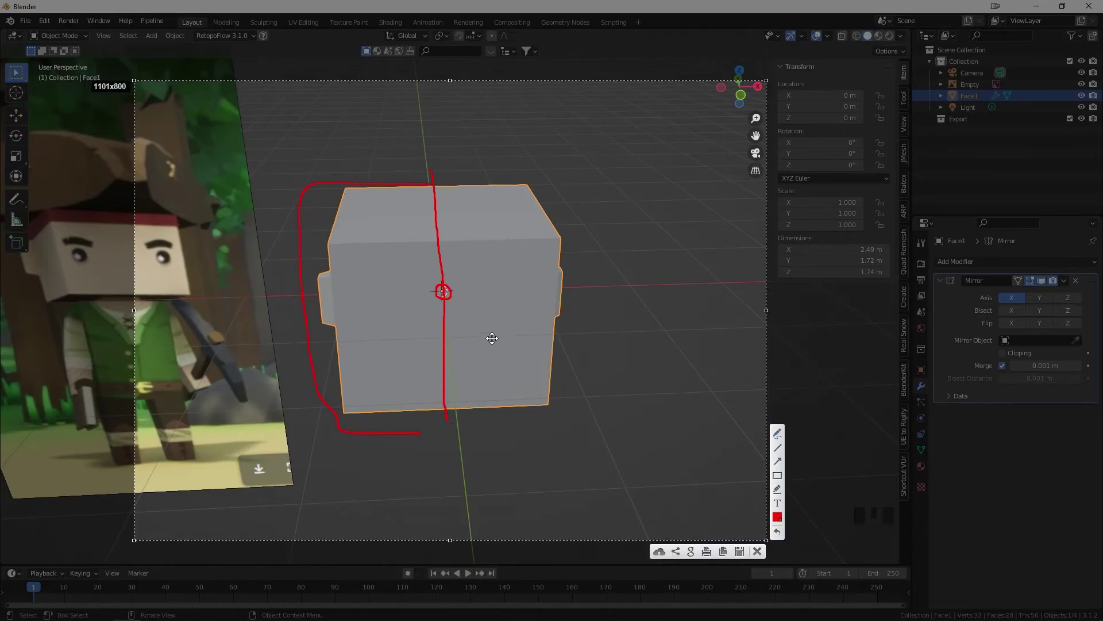
key(Escape)
Turn off the Mirror modifier's viewport display and examine the head with its single ear
click(1041, 280)
middle_drag(402, 270, 389, 150)
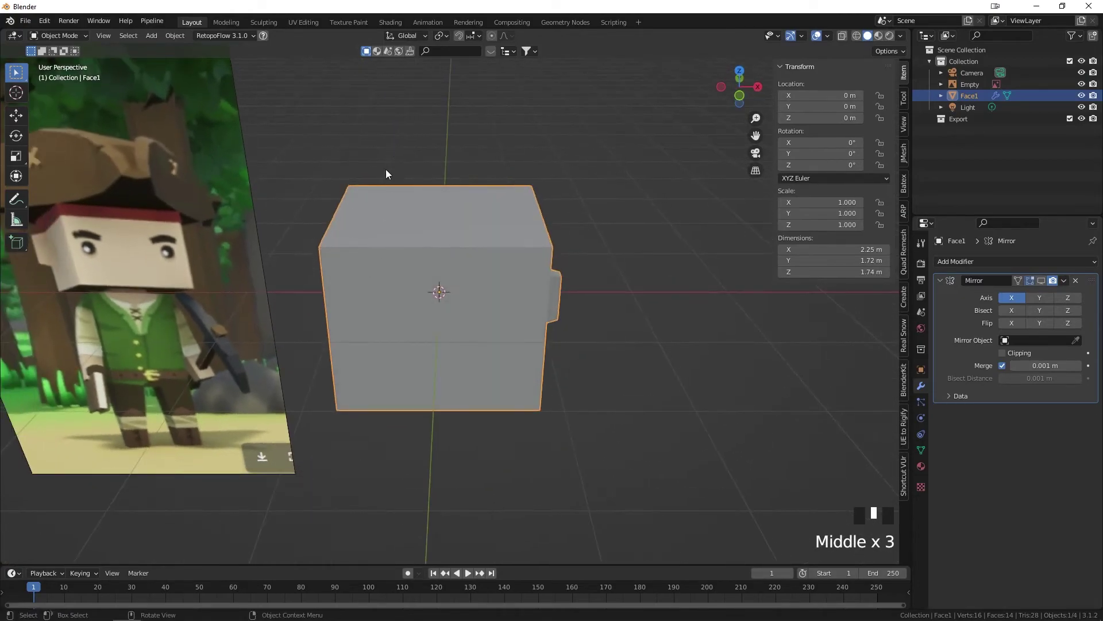
middle_drag(399, 291, 408, 278)
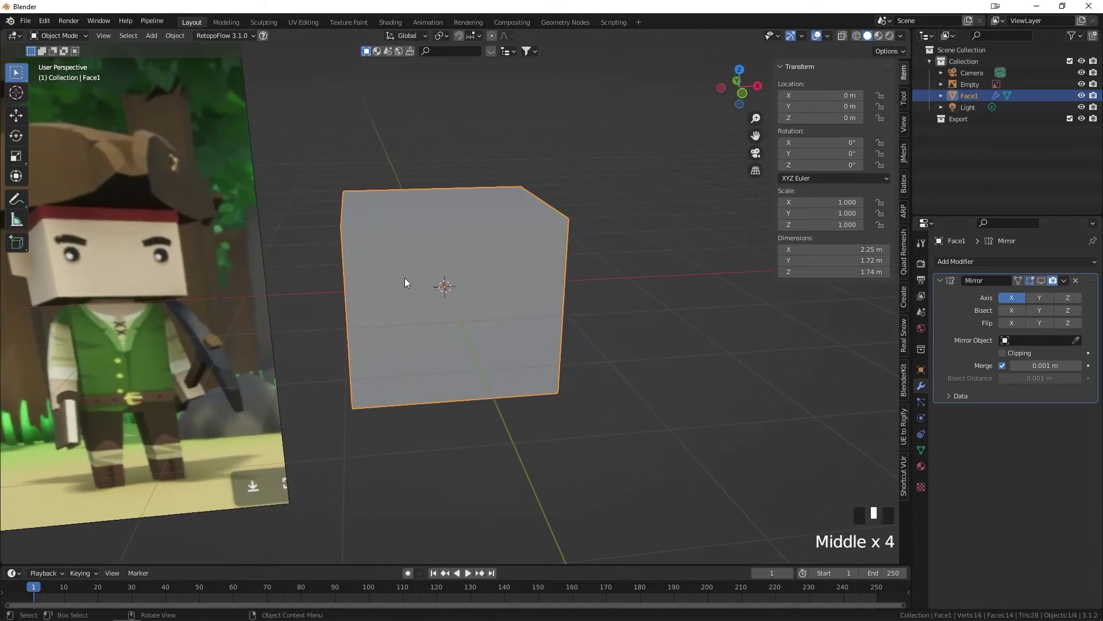
Capture the head, sketch a red centre line, one half's outline and mirroring arrows over it, and discard the capture
key(Print)
drag(251, 142, 641, 452)
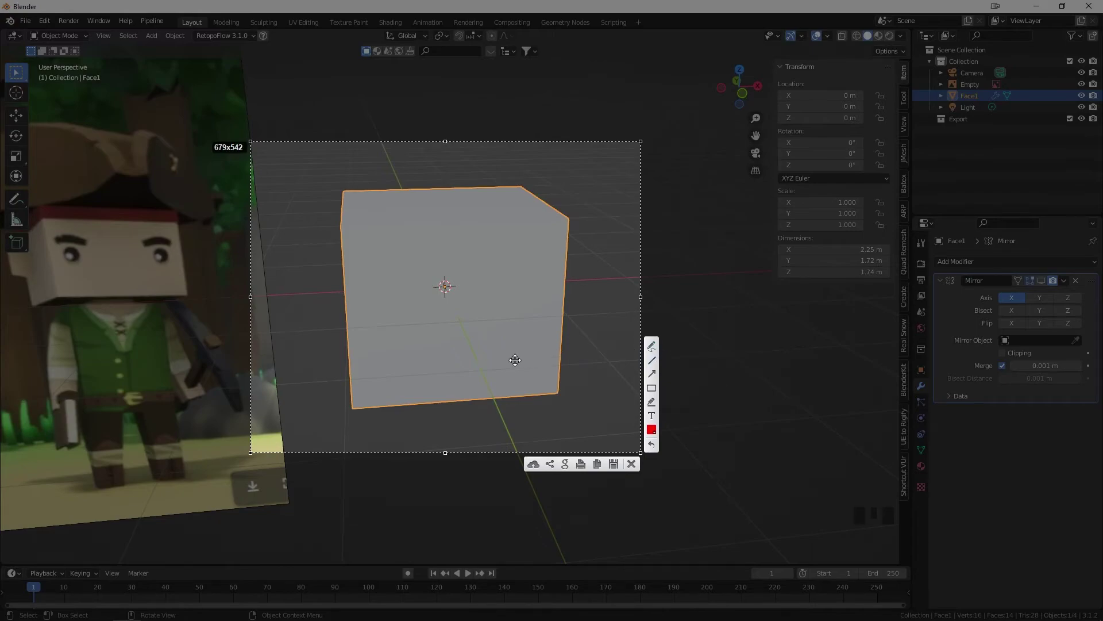
click(651, 346)
drag(455, 407, 440, 249)
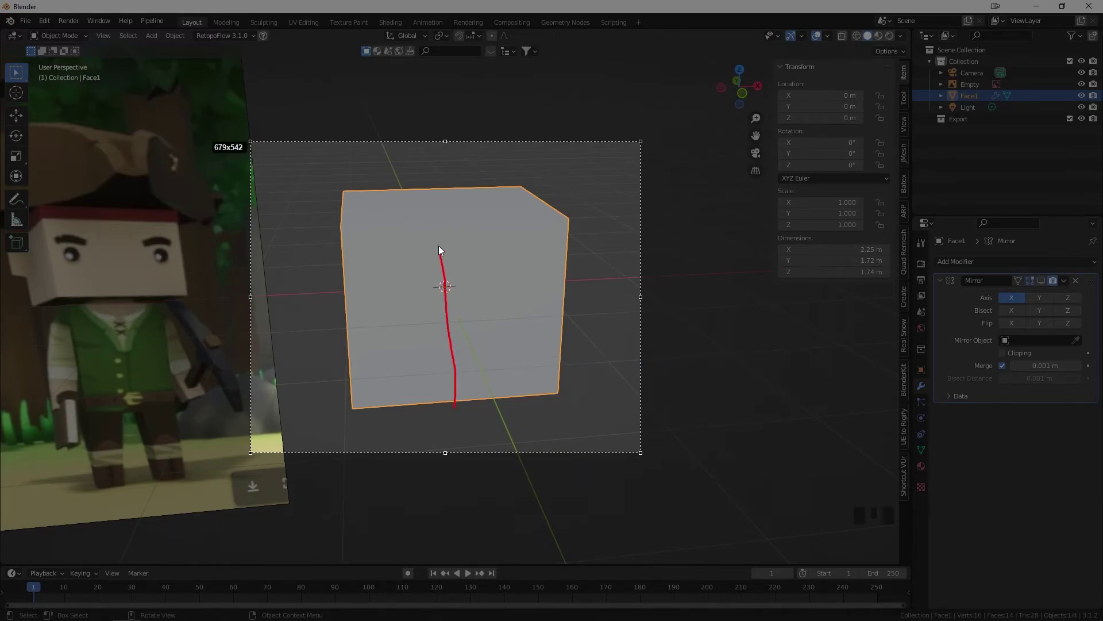
drag(427, 430, 427, 431)
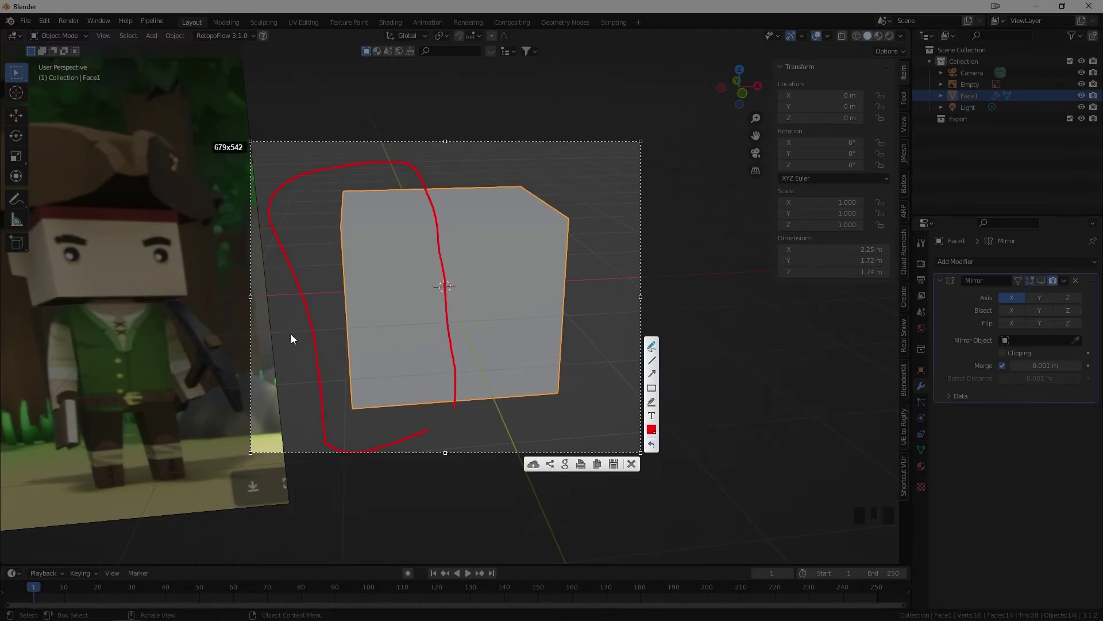
drag(272, 171, 557, 171)
mouse_move(579, 295)
mouse_down()
mouse_move(484, 149)
mouse_move(353, 233)
mouse_move(384, 232)
mouse_up()
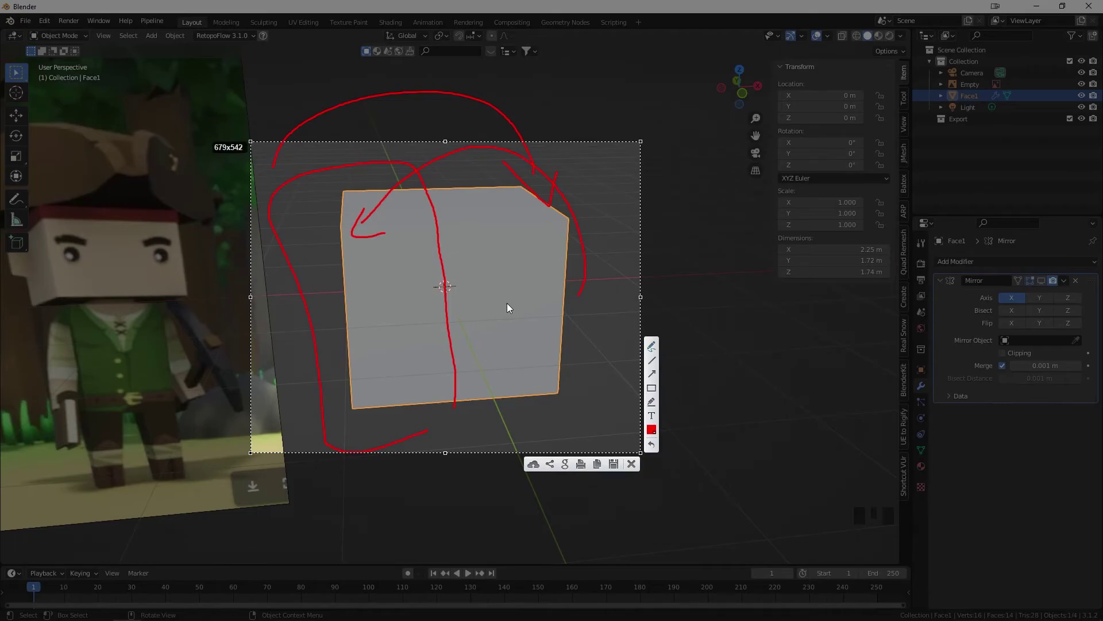
key(Escape)
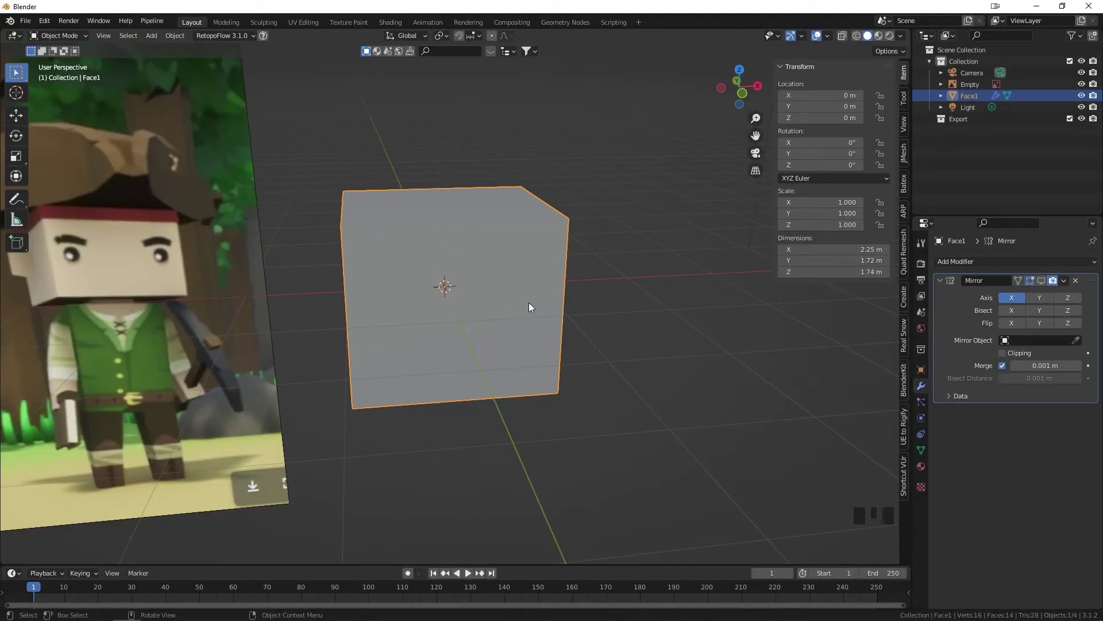
Enter Edit Mode on Face1 and select the four corner vertices of the earless side
key(KP_1)
scroll(398, 215, up, 1)
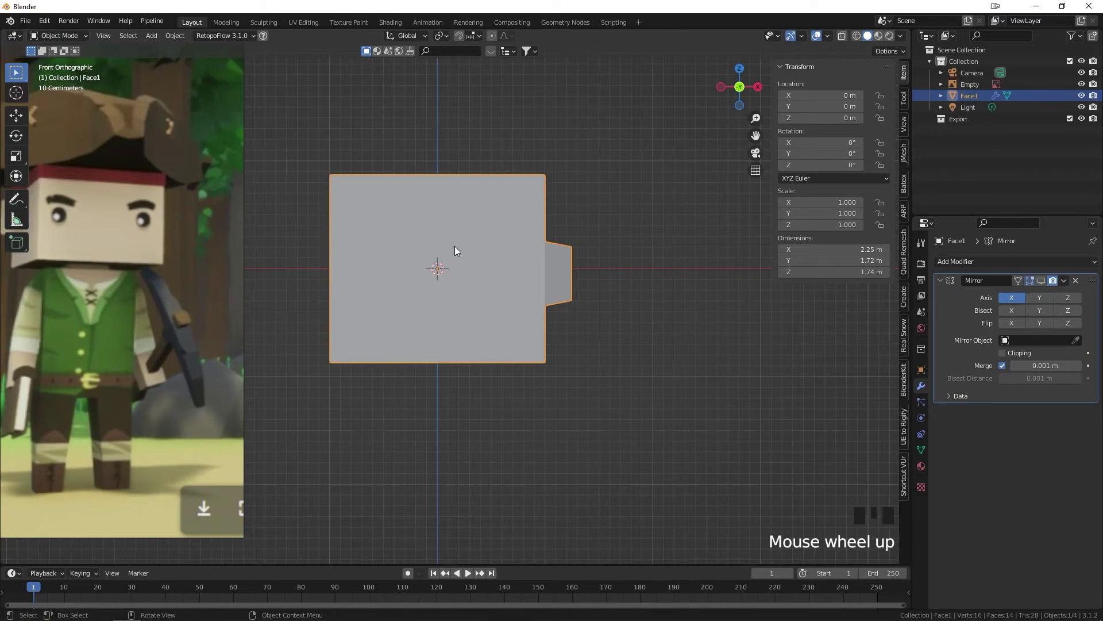
key(Tab)
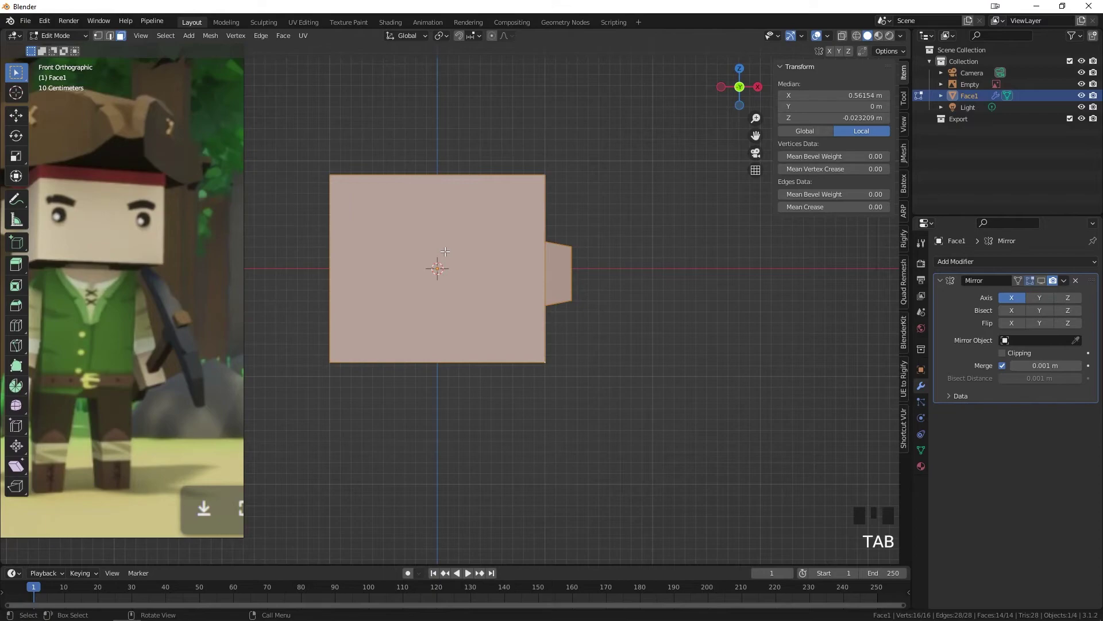
key(1)
middle_drag(389, 250, 452, 266)
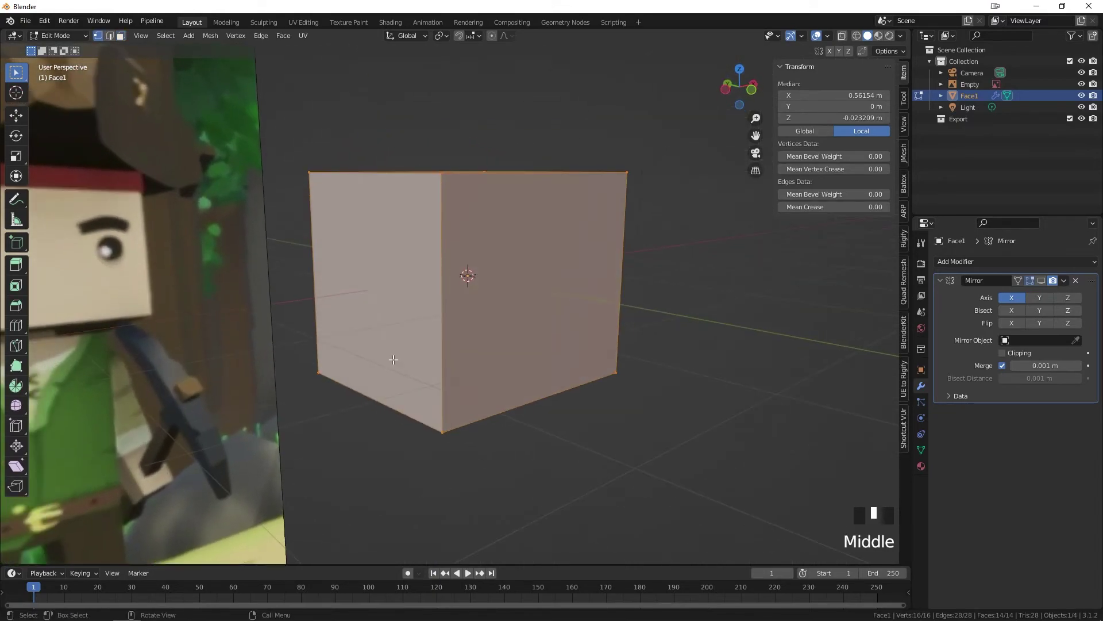
click(321, 173)
shift+click(319, 372)
shift+click(441, 175)
shift+click(426, 419)
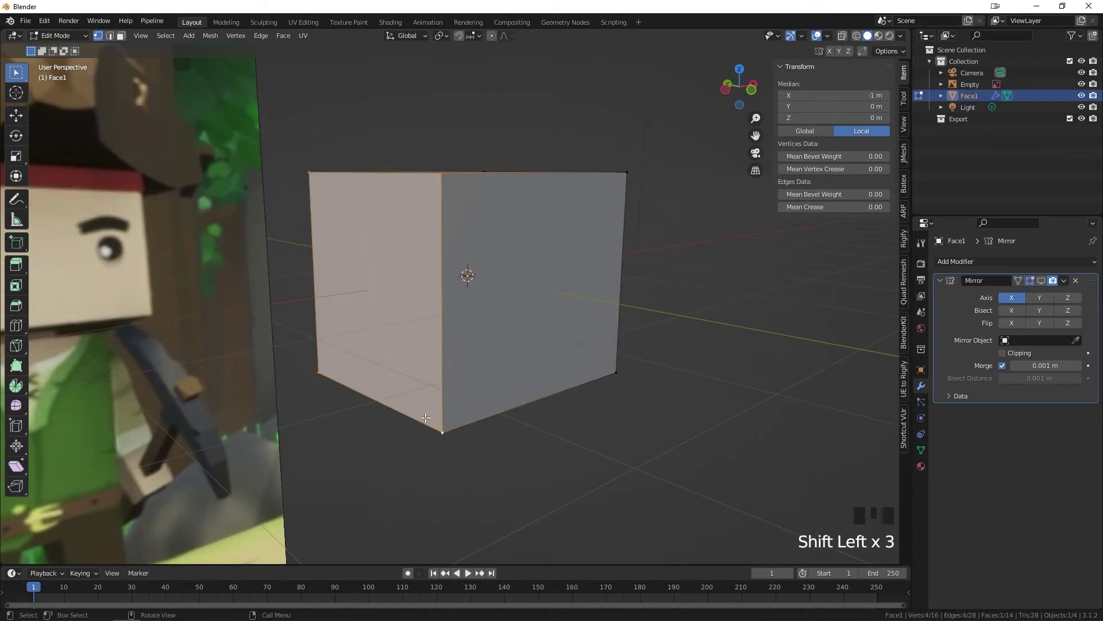
Select the earless side in Face select mode and show the head from the front
key(3)
click(391, 293)
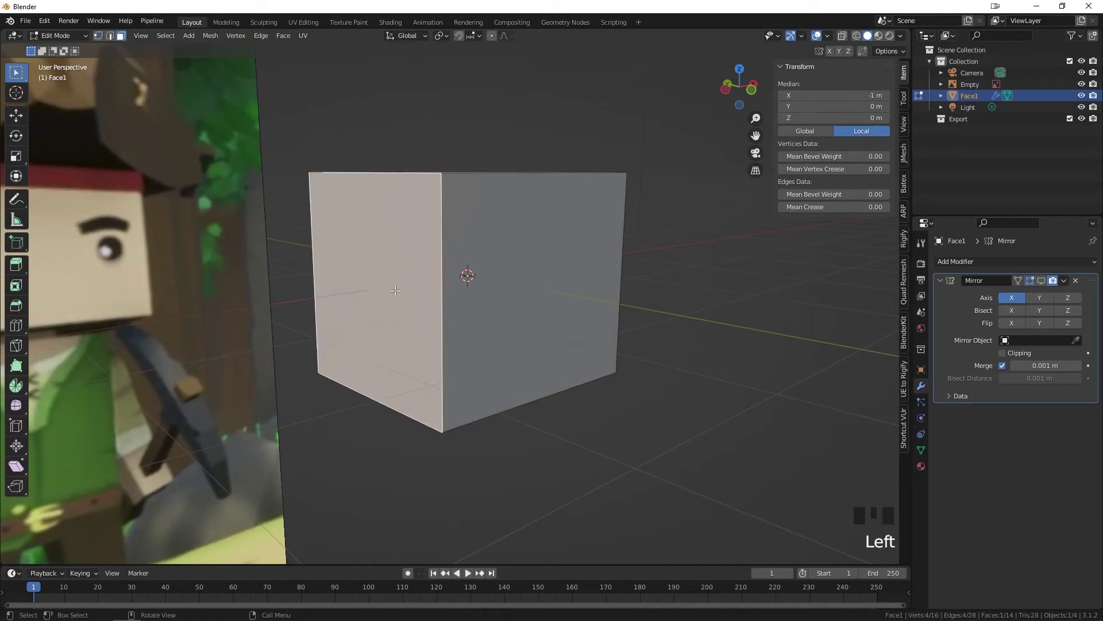
middle_drag(412, 283, 406, 301)
key(KP_1)
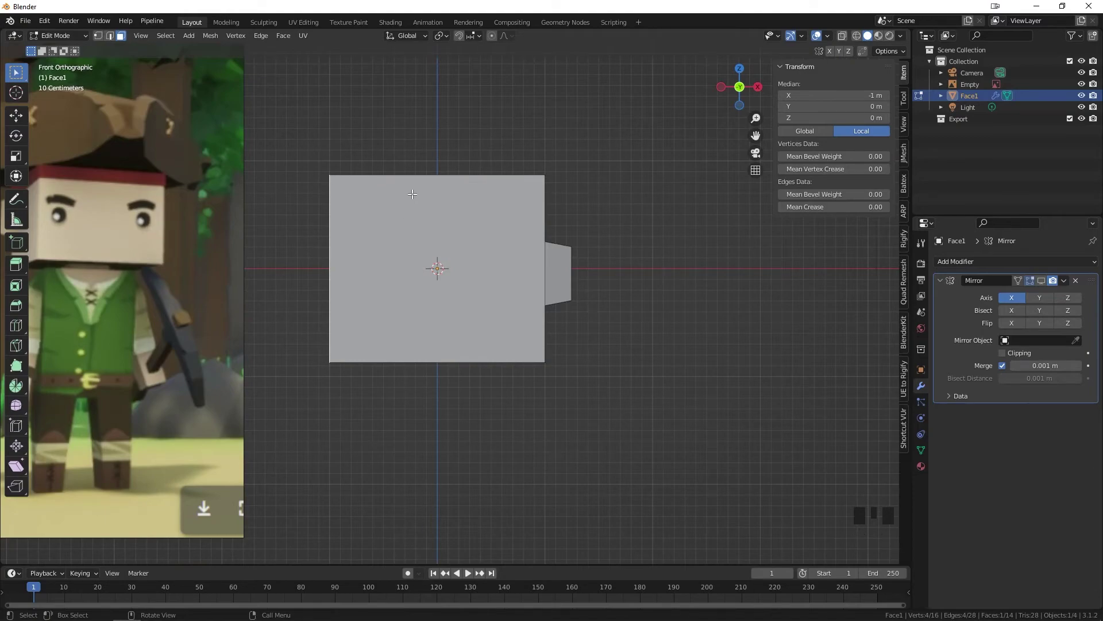
Switch the viewport to Wireframe shading and check the selected earless side face at an angle and from the front
key(z)
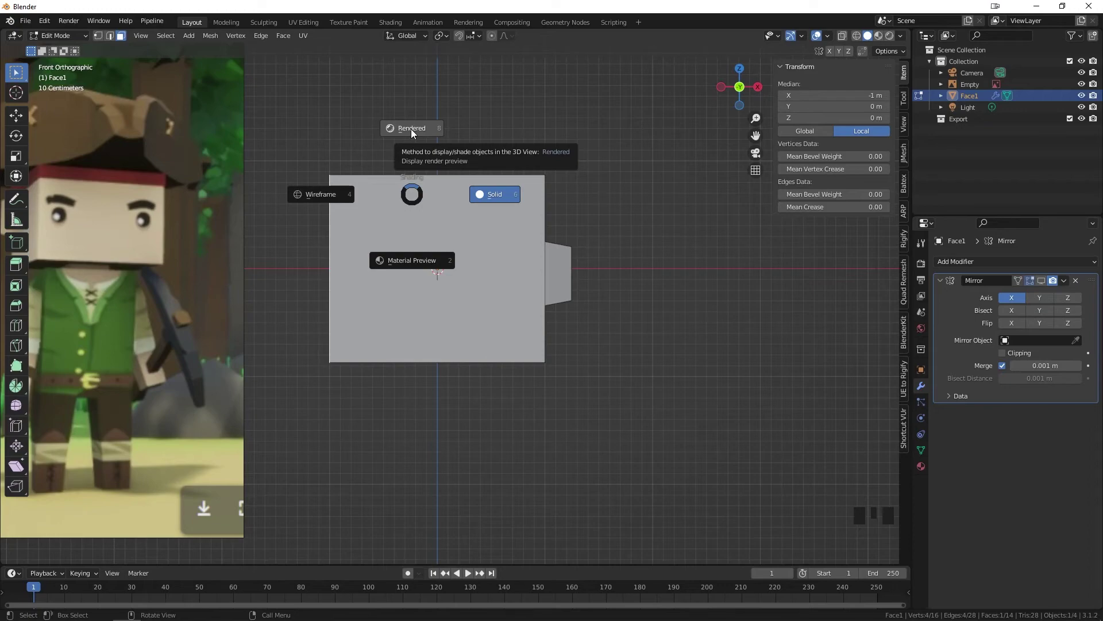
click(321, 194)
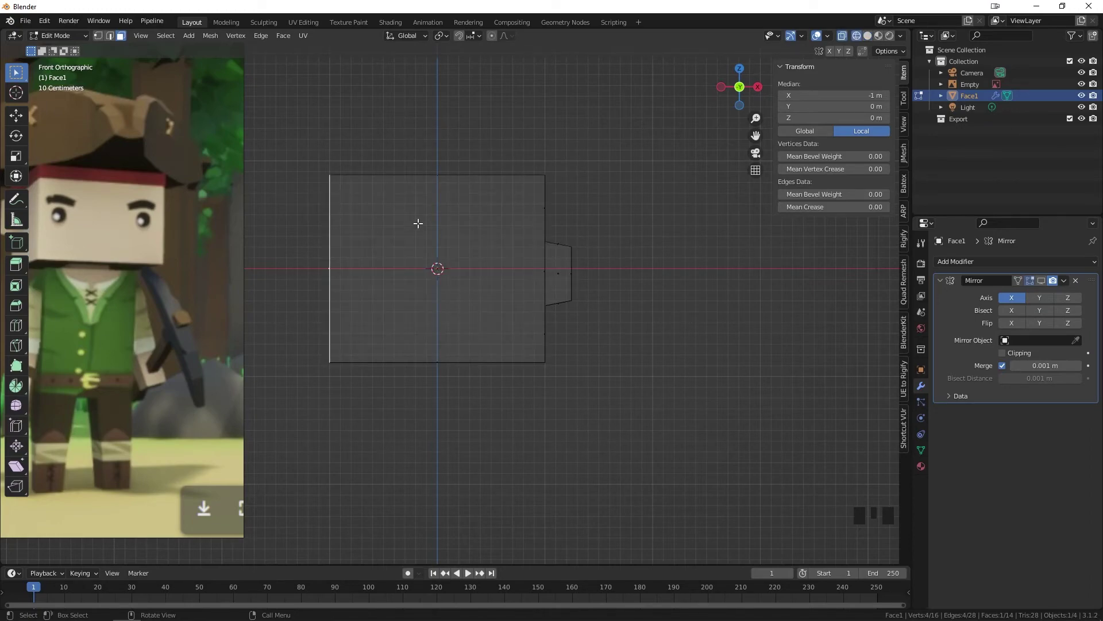
key(1)
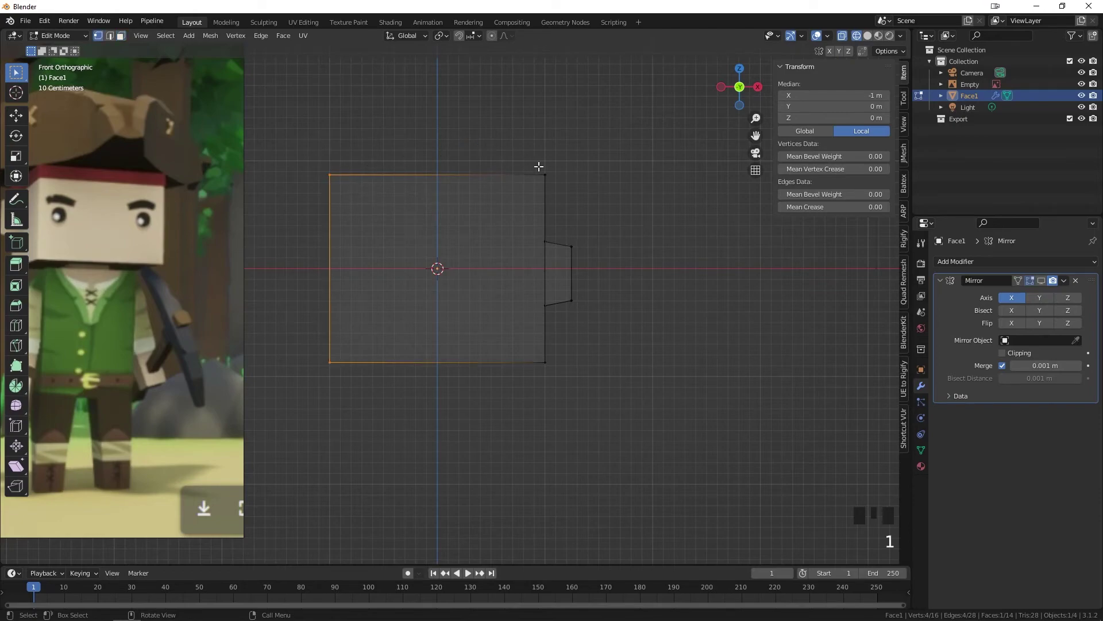
middle_drag(405, 234, 532, 366)
click(340, 251)
key(3)
click(357, 259)
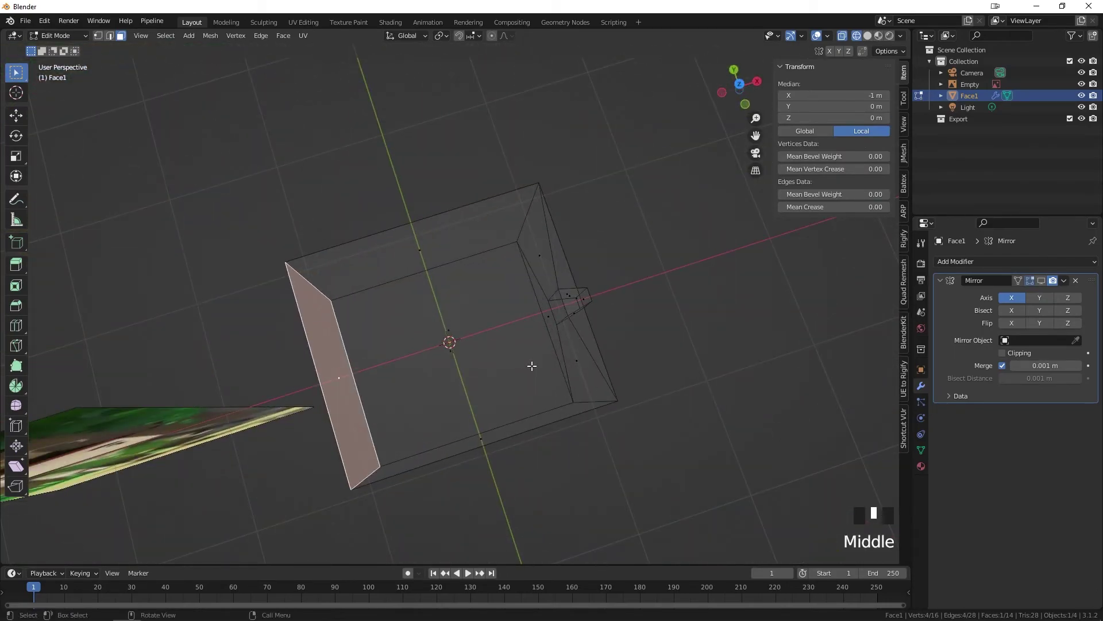
key(KP_1)
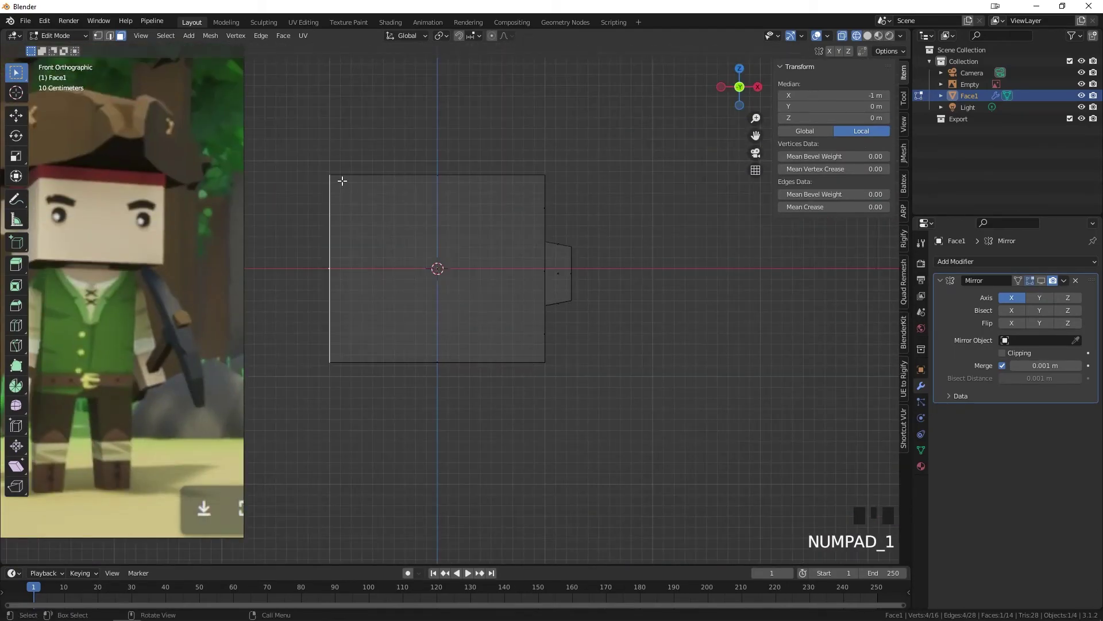
Clear the selection and box-select all the earless side's vertices in the front view using Vertex select mode
key(1)
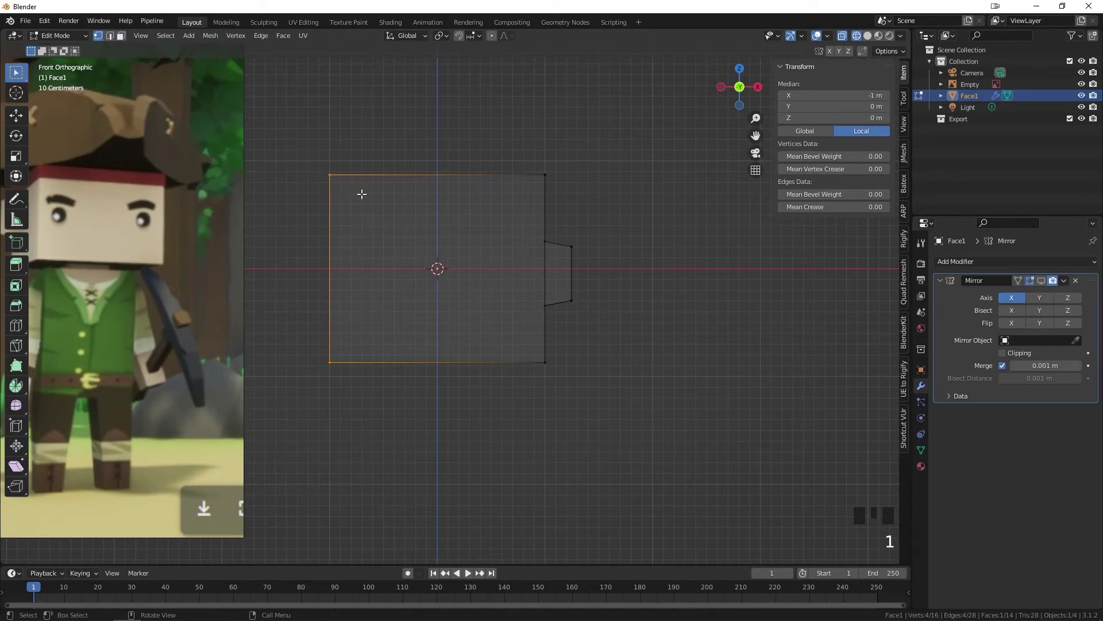
middle_drag(362, 194, 380, 214)
click(329, 296)
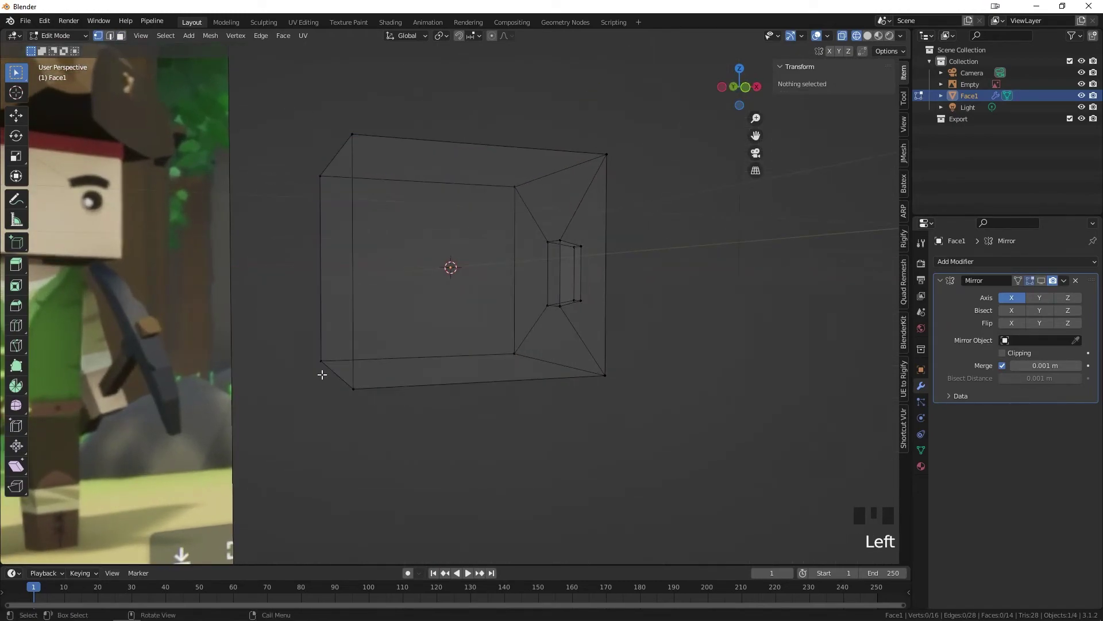
key(KP_1)
drag(286, 129, 390, 401)
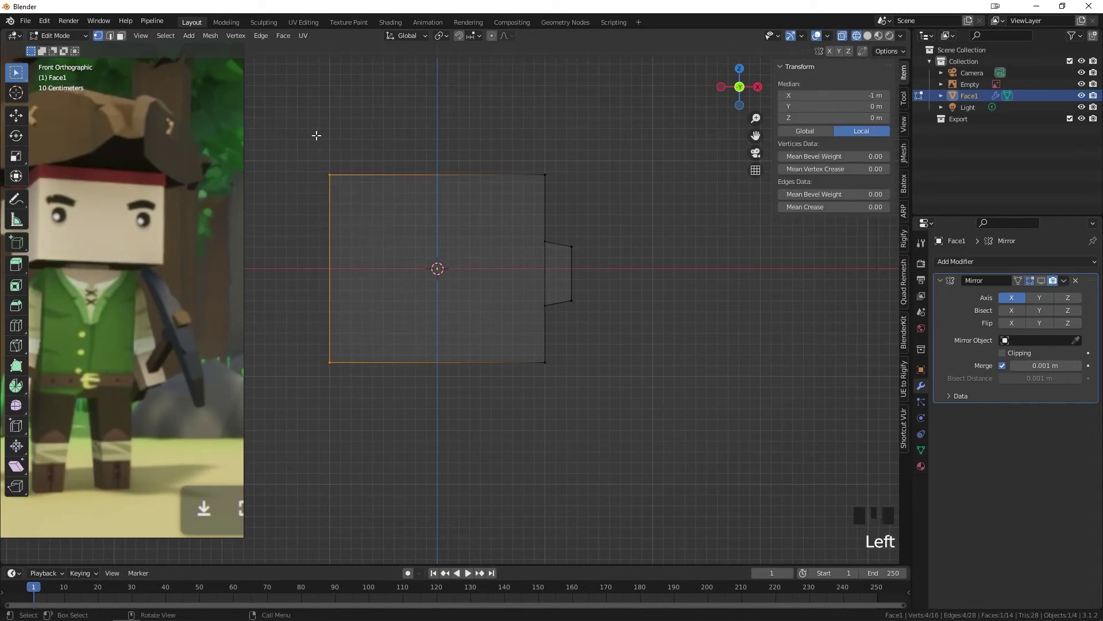
Cycle repeatedly through the selection tool variants, ending on Tweak
click(15, 76)
key(w)
key(w)
key(w)
key(w)
key(w)
key(w)
key(w)
key(w)
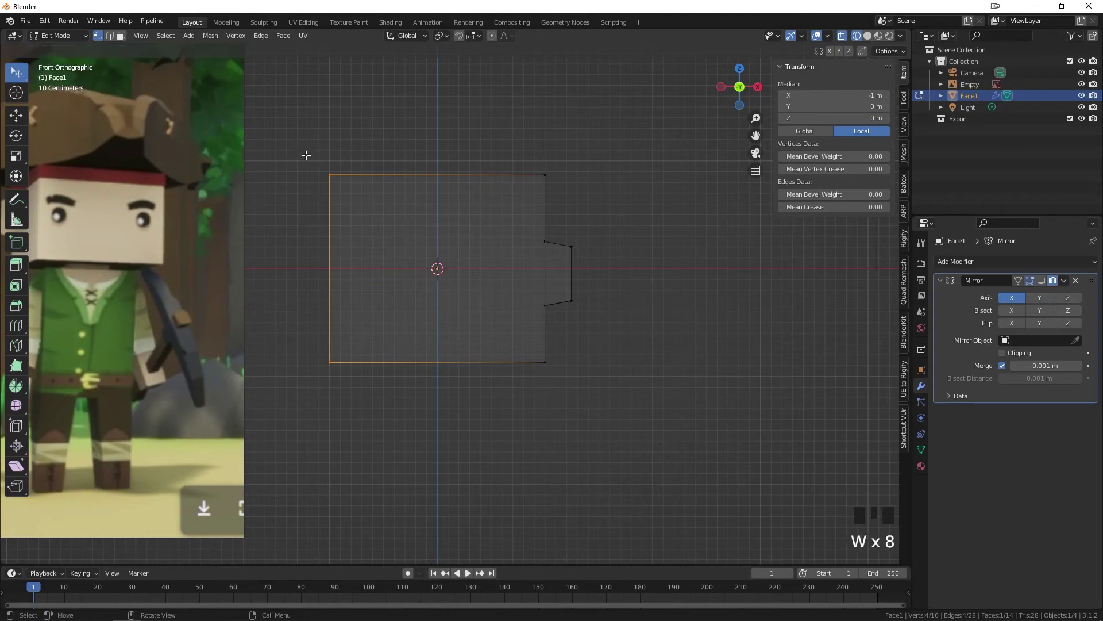
Try picking the earless side with the Tweak tool, deselect everything, and return to Select Box
click(355, 246)
click(357, 234)
click(326, 169)
click(255, 144)
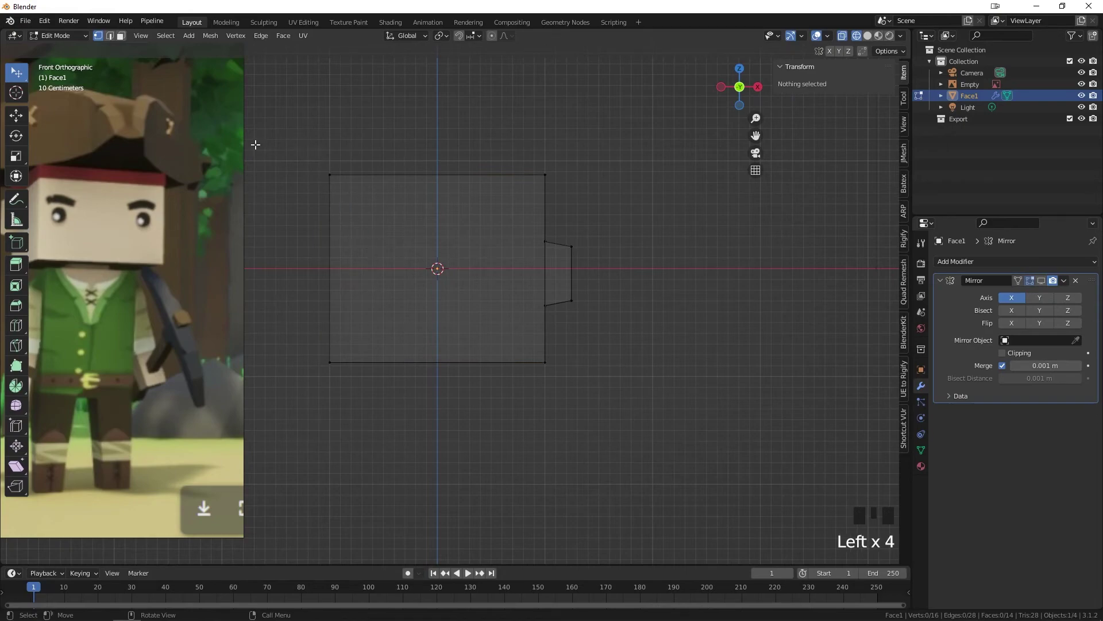
key(w)
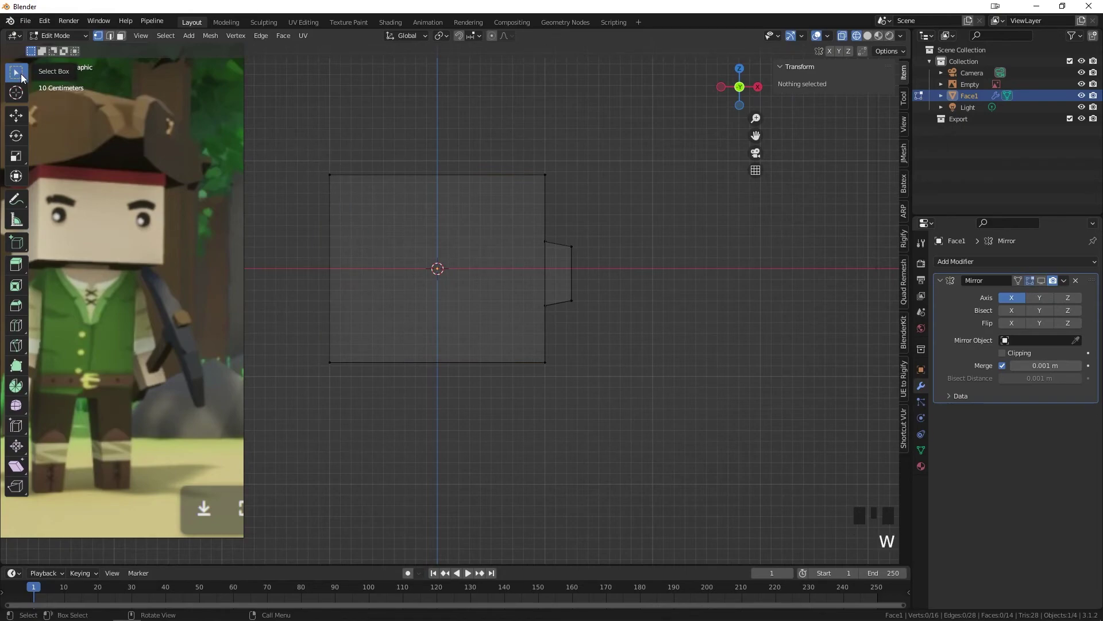
Move the earless side's vertices along X to about 0.046 m, near the centre line, and re-enable the Mirror modifier's viewport display
drag(281, 128, 364, 418)
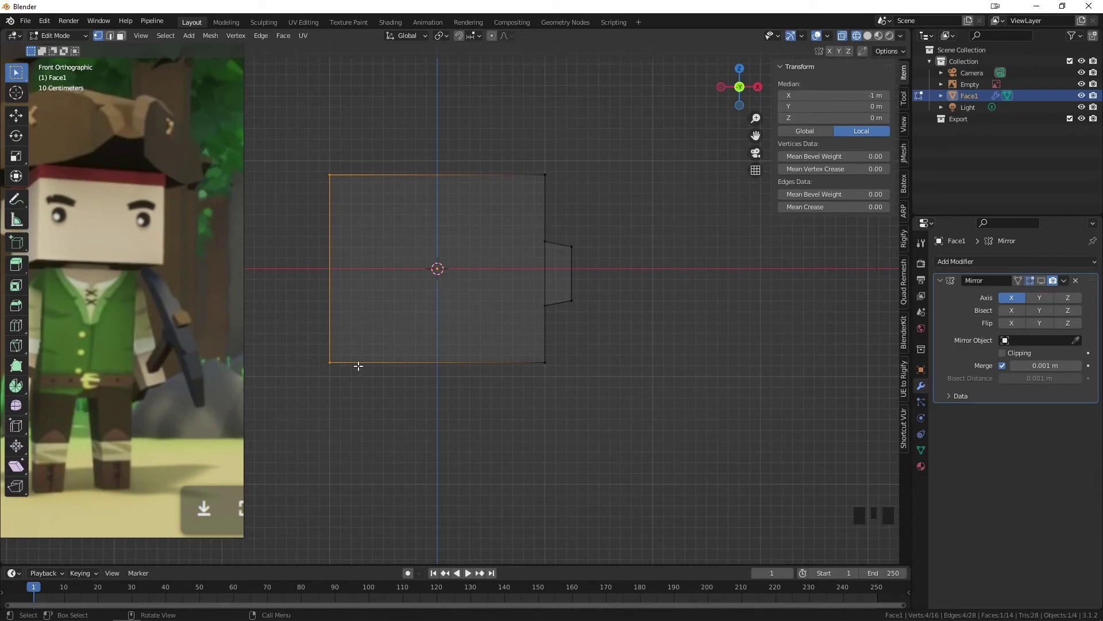
key(g)
key(x)
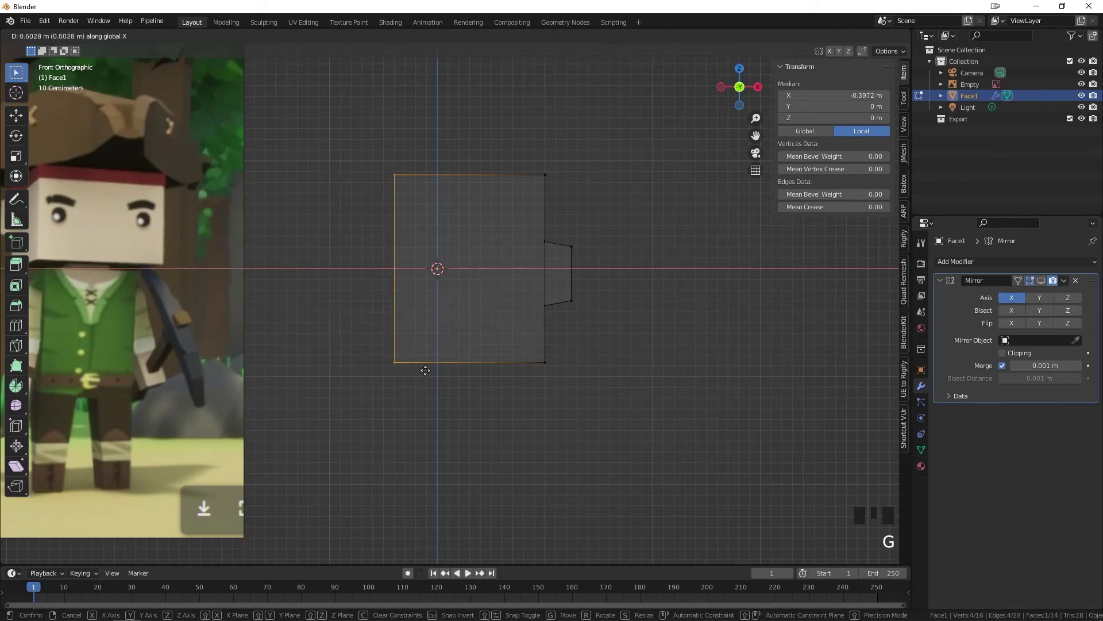
click(471, 373)
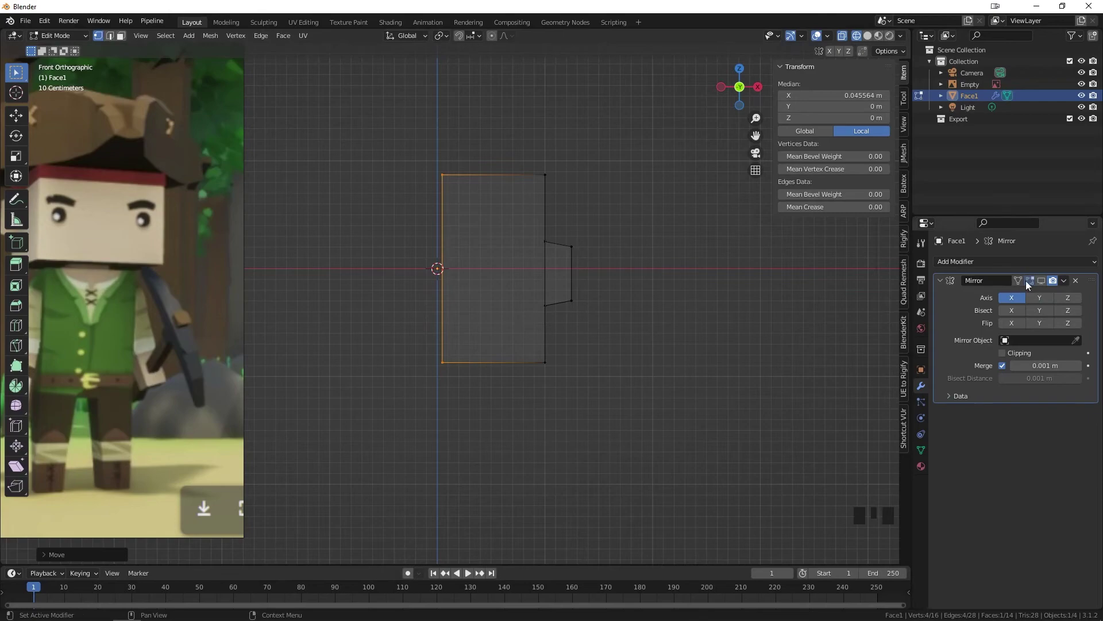
click(1041, 280)
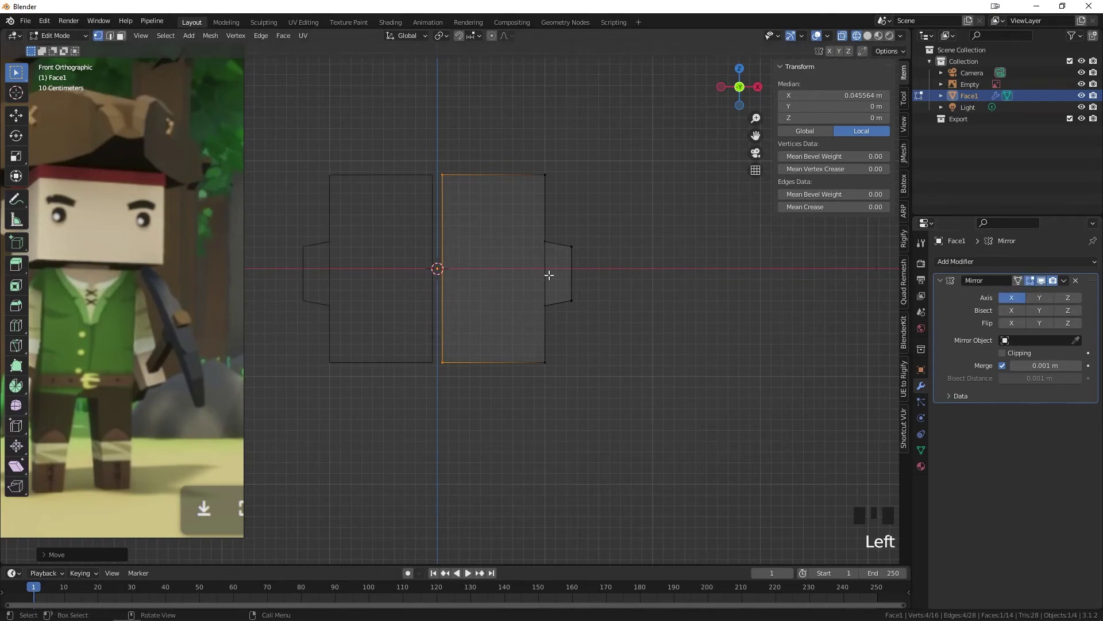
Switch the viewport to Solid shading and view the gap between the head's two halves
middle_drag(464, 258, 477, 336)
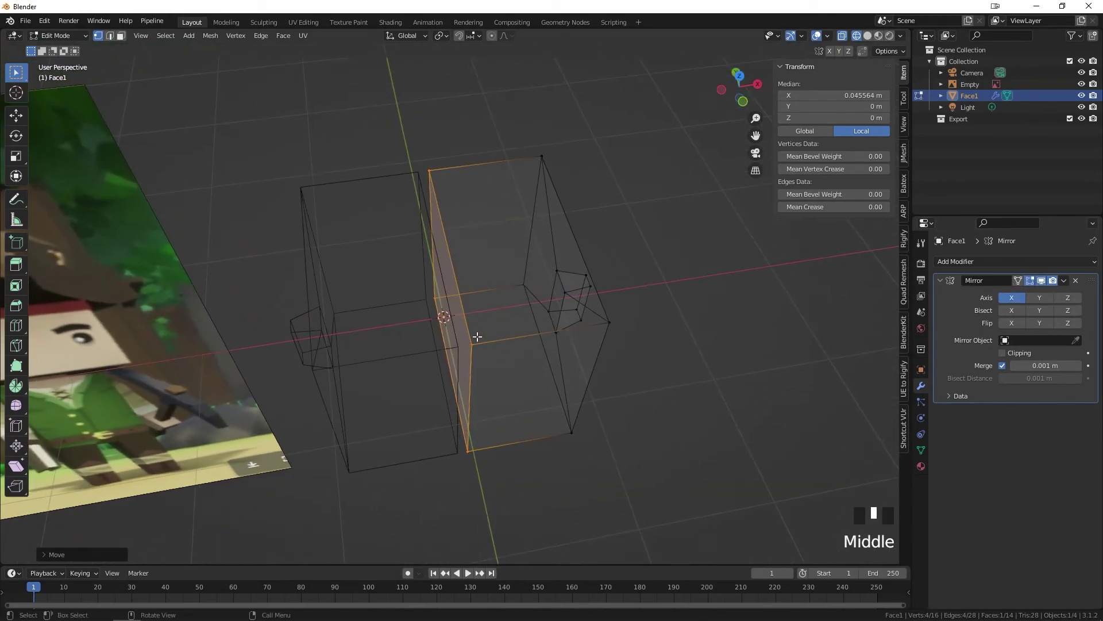
key(z)
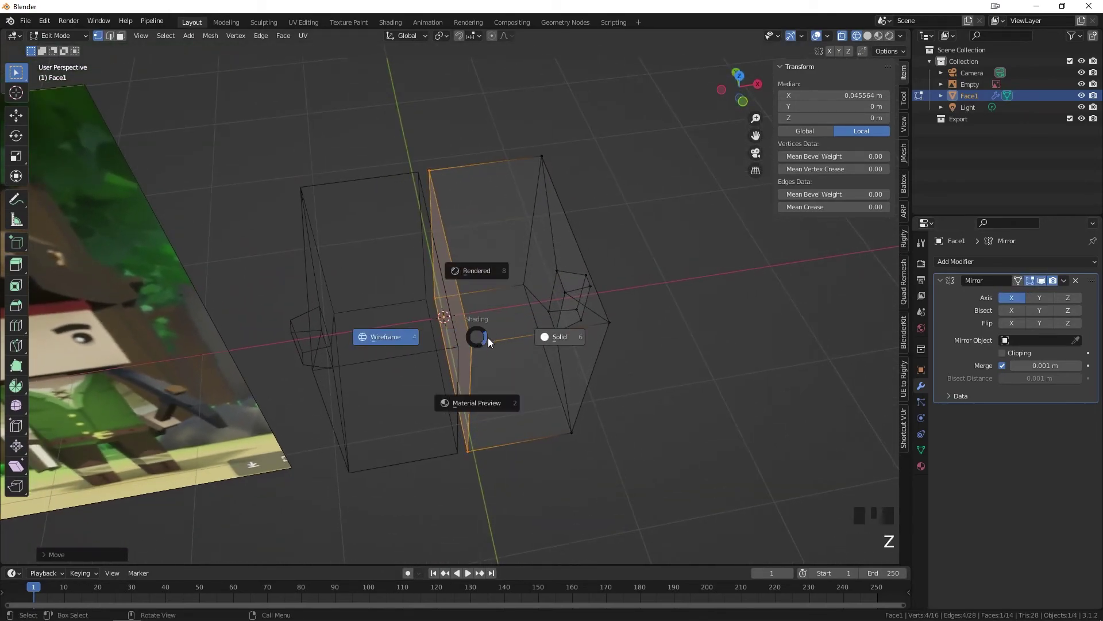
click(566, 336)
middle_drag(559, 334, 483, 298)
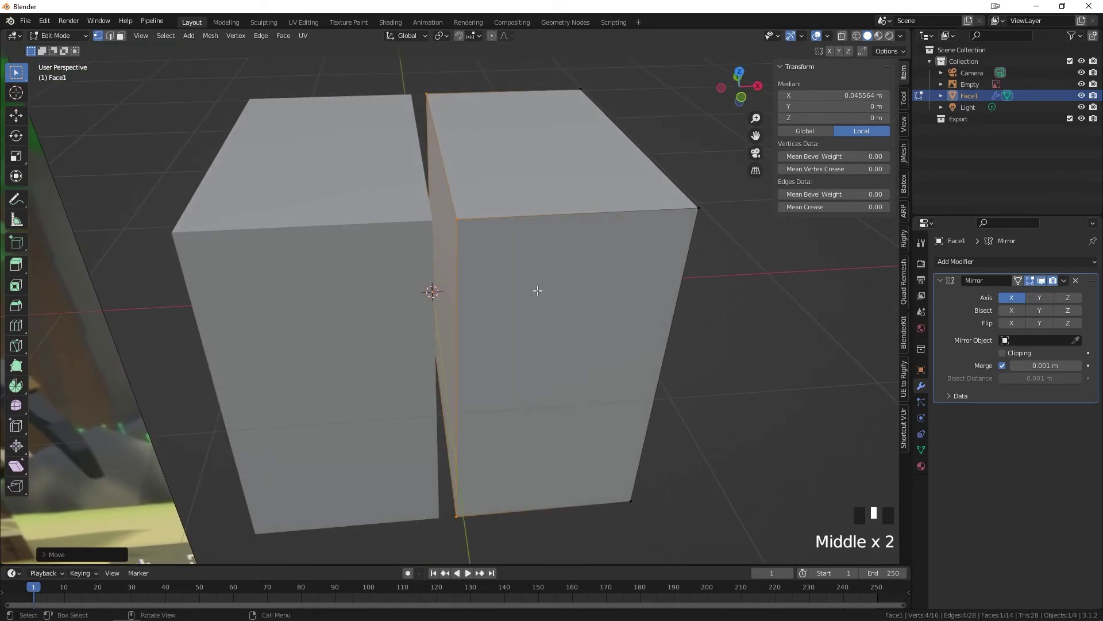
Enable Clipping on the Mirror modifier and move the selected inner vertices along X onto the centre line at 0 m
key(g)
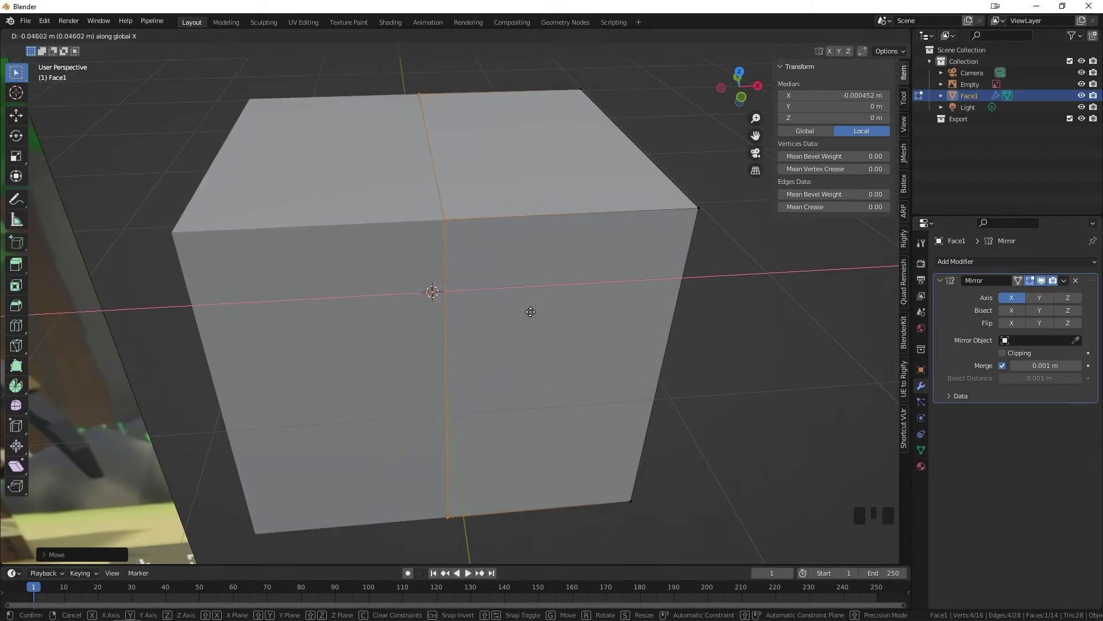
click(534, 311)
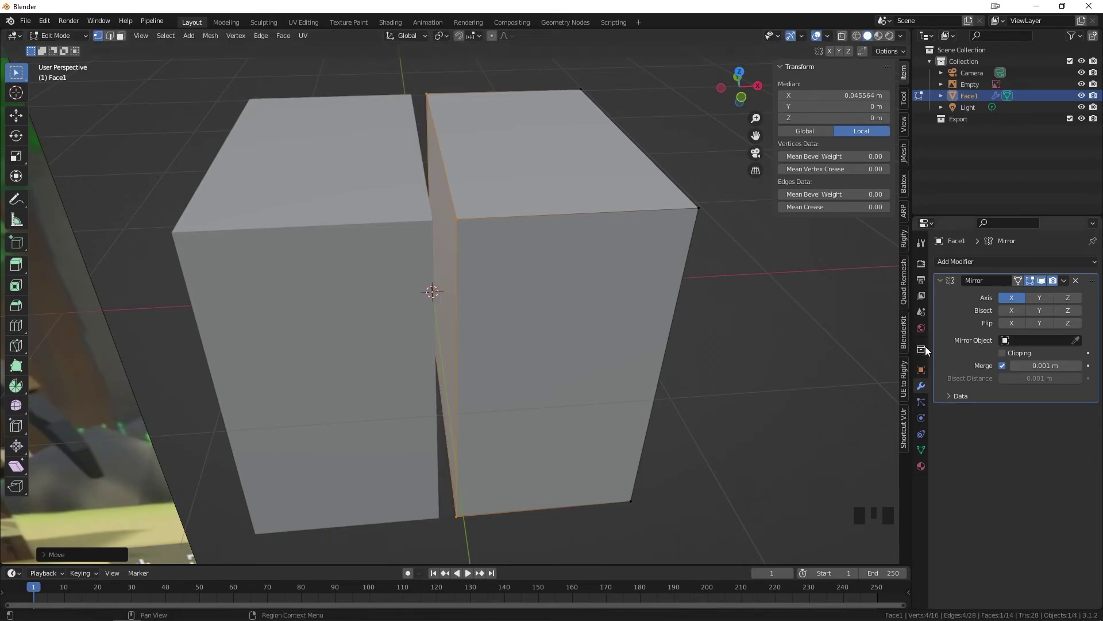
click(1002, 353)
key(g)
key(x)
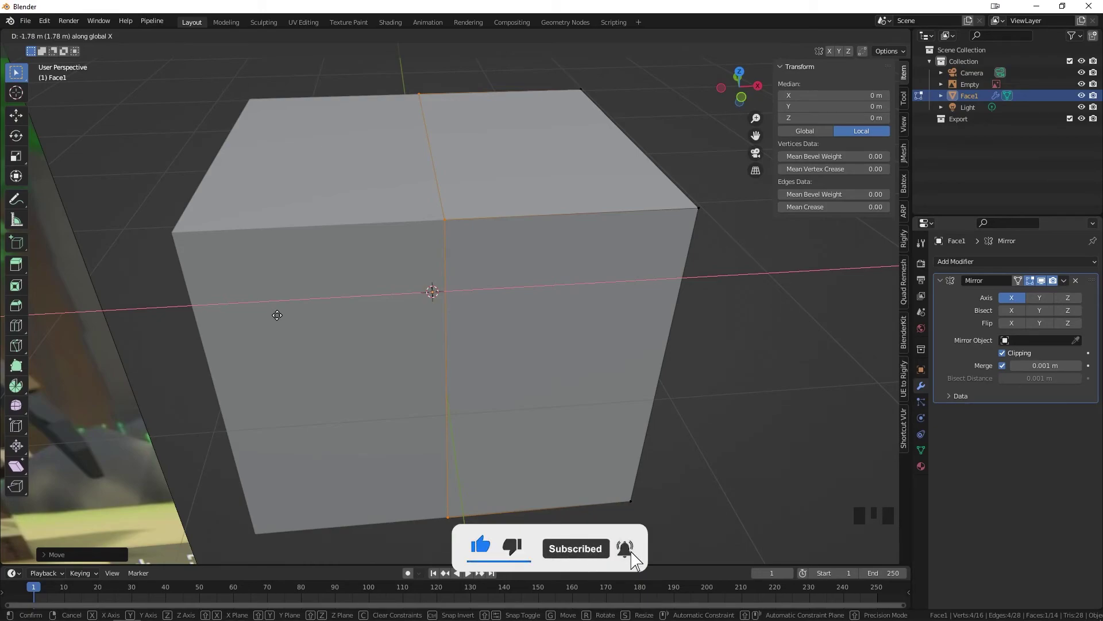
right_click(497, 264)
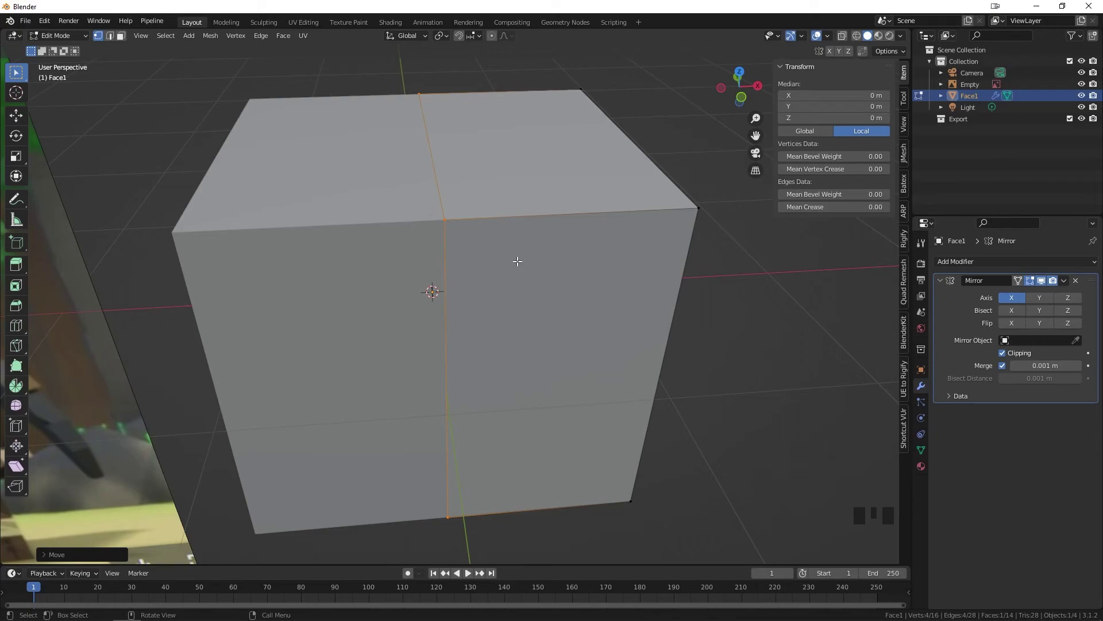
middle_drag(526, 357, 500, 332)
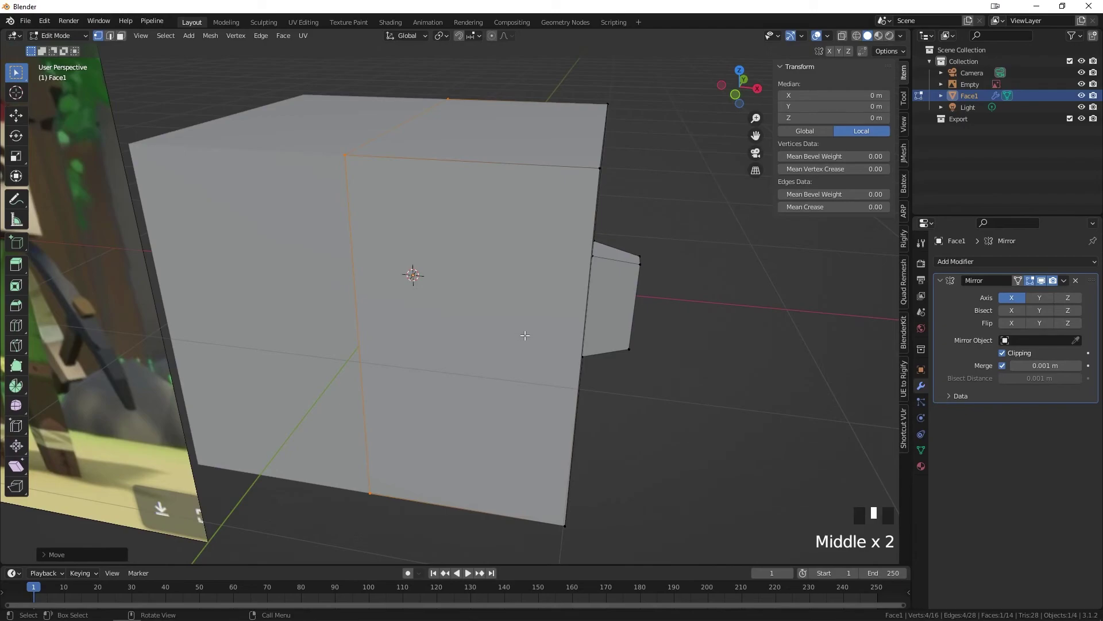
key(ctrl+r)
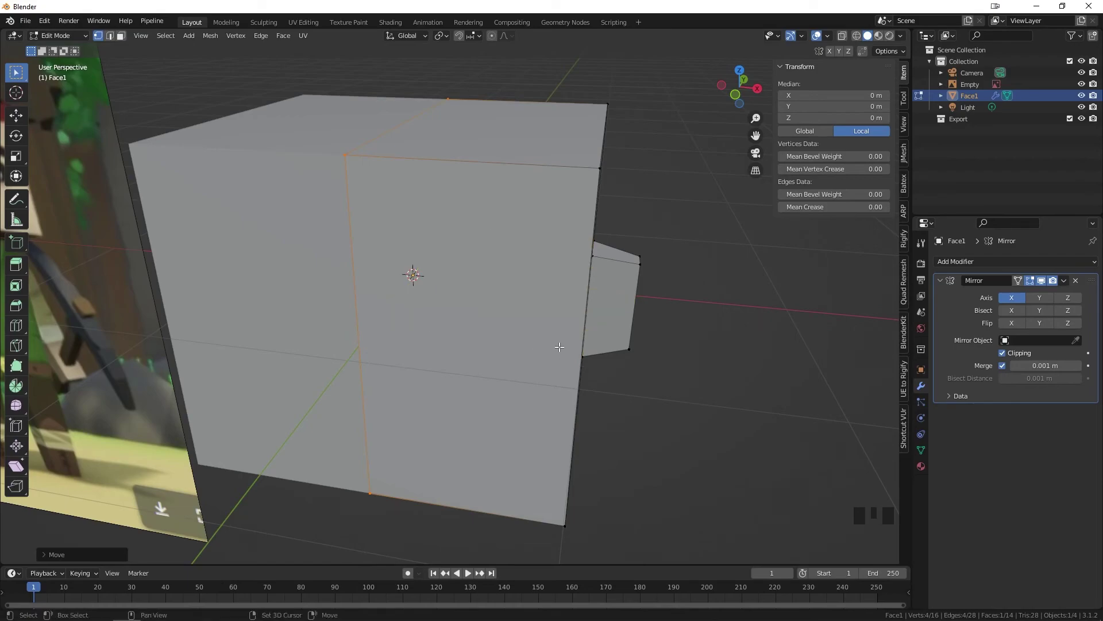
shift+middle_drag(521, 345, 518, 380)
scroll(518, 380, up, 2)
mouse_move(414, 318)
shift+middle_down()
mouse_move(547, 358)
mouse_move(434, 319)
shift+middle_up()
key(Tab)
key(Tab)
key(Tab)
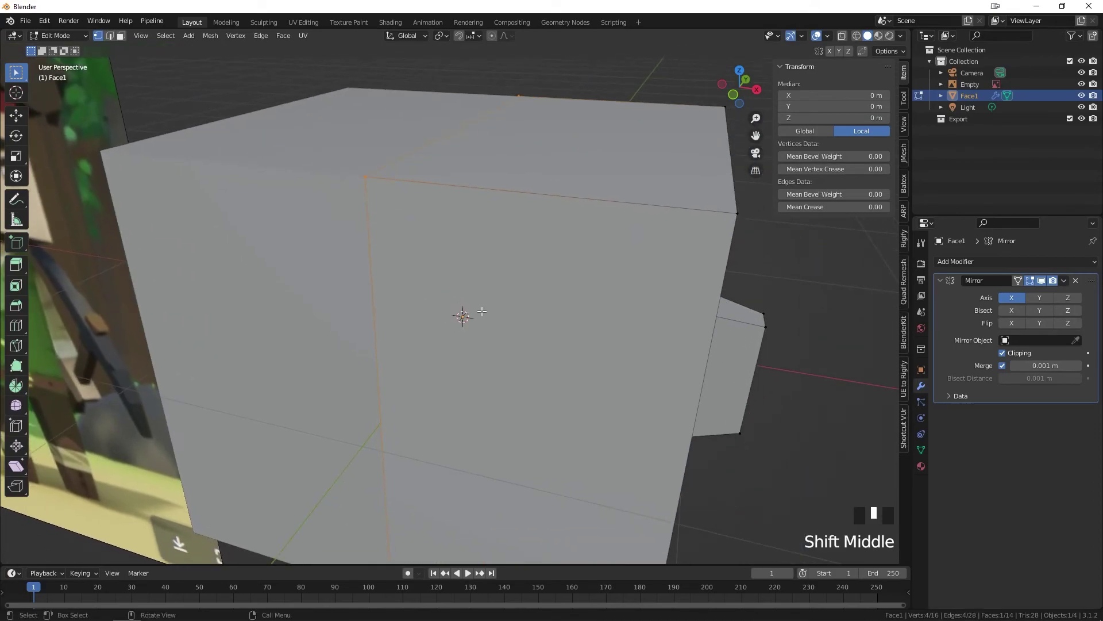
Switch to Face select mode and delete the inner face on the centre plane inside the head
scroll(482, 312, up, 6)
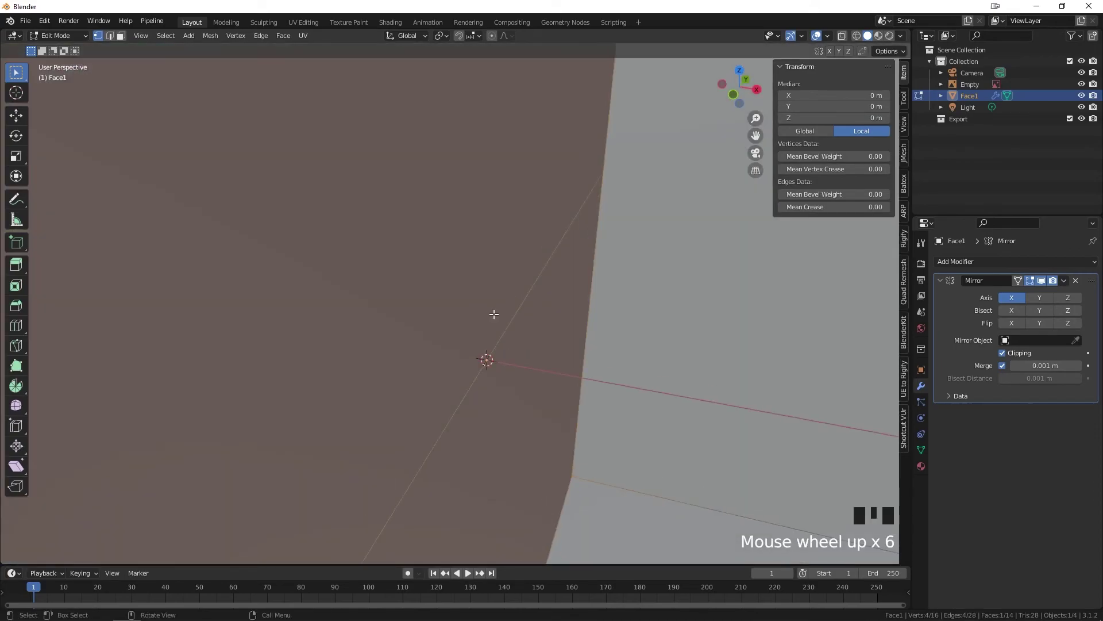
key(3)
mouse_move(523, 386)
middle_down()
mouse_move(508, 359)
mouse_move(343, 364)
mouse_move(533, 368)
mouse_move(465, 377)
mouse_move(512, 385)
middle_up()
key(Delete)
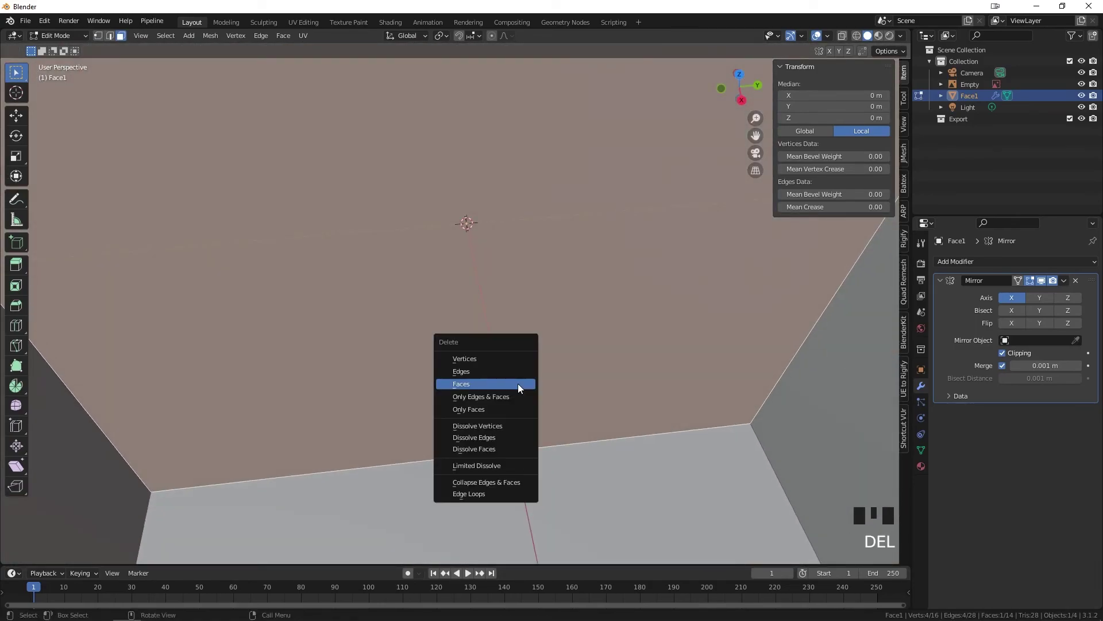
click(518, 384)
Inspect the hollow head from inside and outside, and undo the inner face deletion
middle_drag(518, 384, 650, 397)
scroll(508, 366, up, 3)
scroll(634, 397, down, 7)
key(ctrl+r)
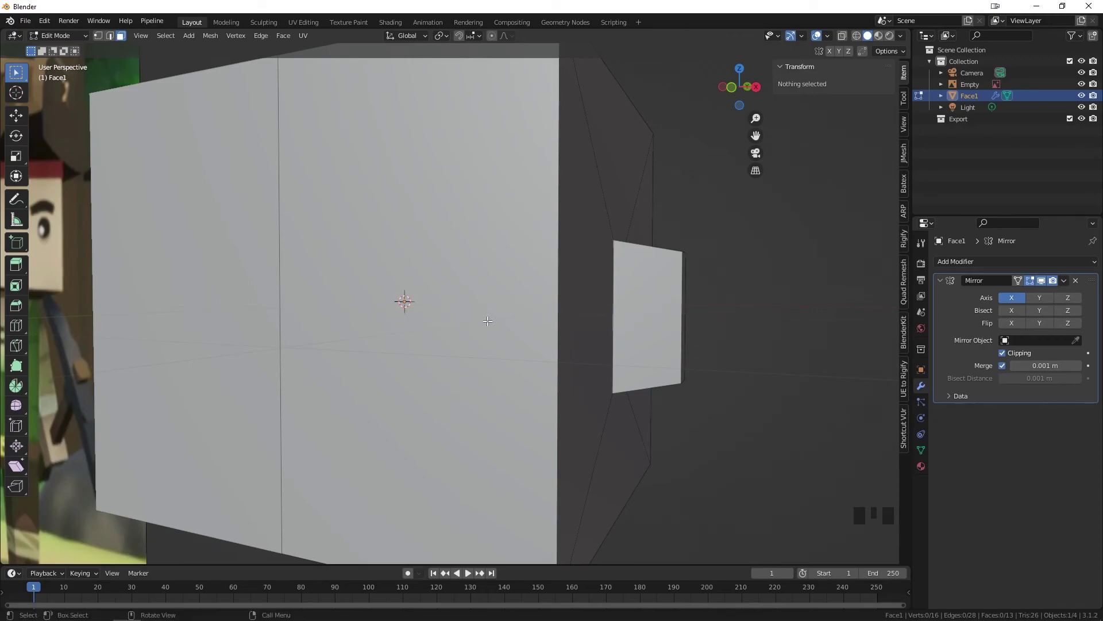
scroll(483, 315, up, 1)
scroll(483, 315, down, 3)
middle_drag(483, 315, 321, 351)
scroll(500, 304, up, 2)
shift+middle_drag(537, 295, 444, 340)
scroll(519, 372, up, 1)
key(ctrl+z)
Delete the selected inner face on the mirror plane again and return to Object Mode
mouse_move(337, 356)
middle_down()
mouse_move(343, 317)
mouse_move(385, 274)
middle_up()
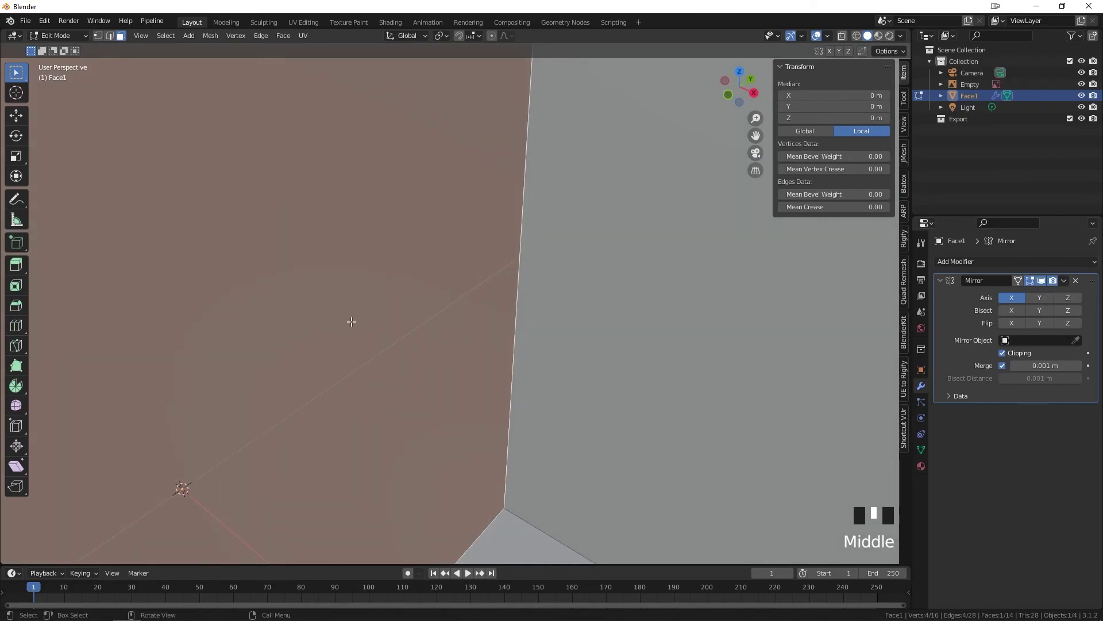
key(Delete)
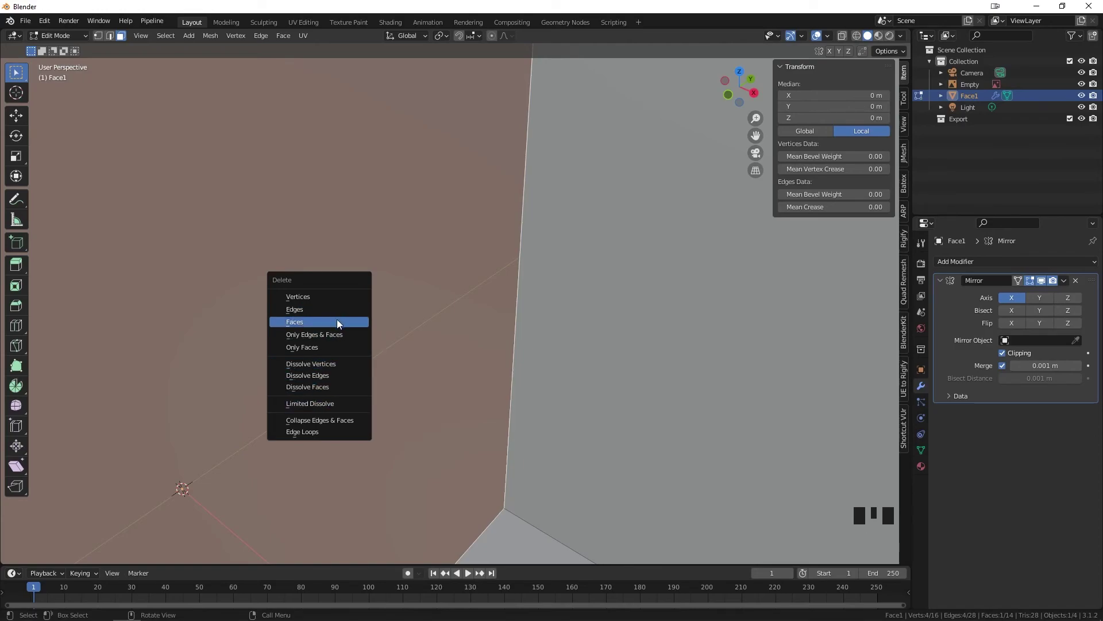
click(304, 321)
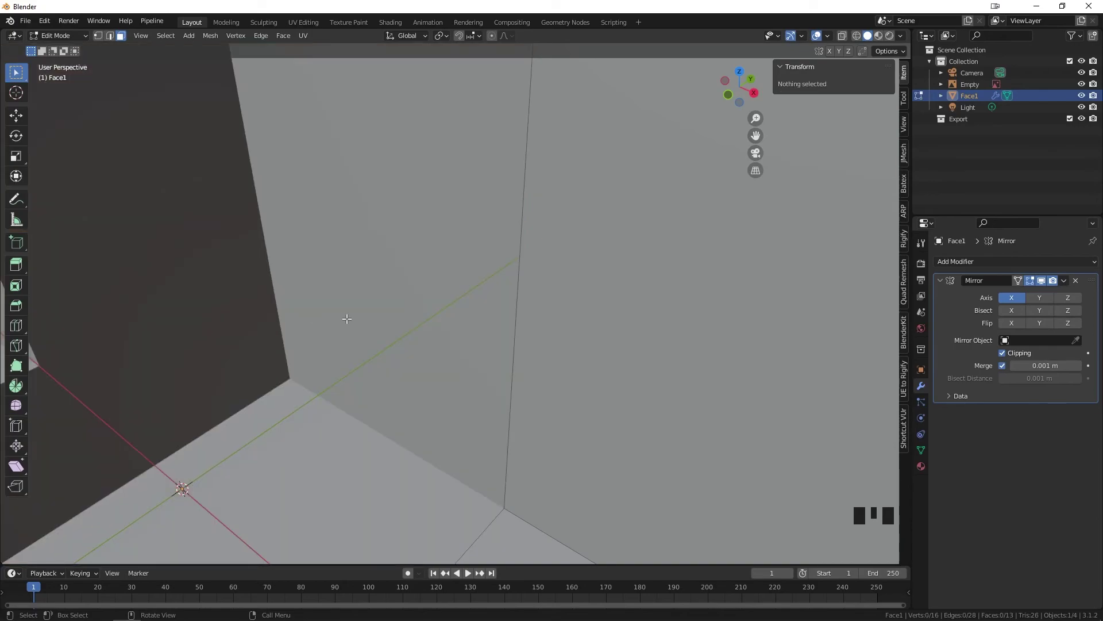
scroll(343, 320, down, 7)
middle_drag(345, 322, 460, 301)
key(Tab)
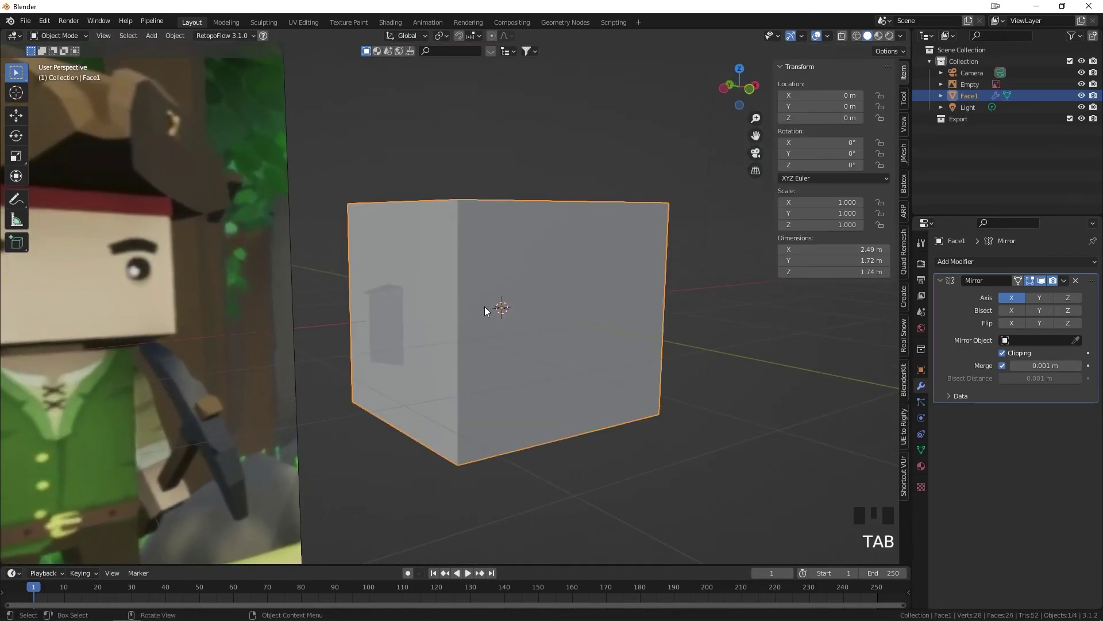
In Edit Mode, select the front face of the eared half and move it inward along Y
middle_drag(545, 334, 415, 372)
scroll(438, 348, down, 3)
scroll(500, 359, up, 3)
scroll(546, 376, up, 2)
key(Tab)
key(3)
click(374, 374)
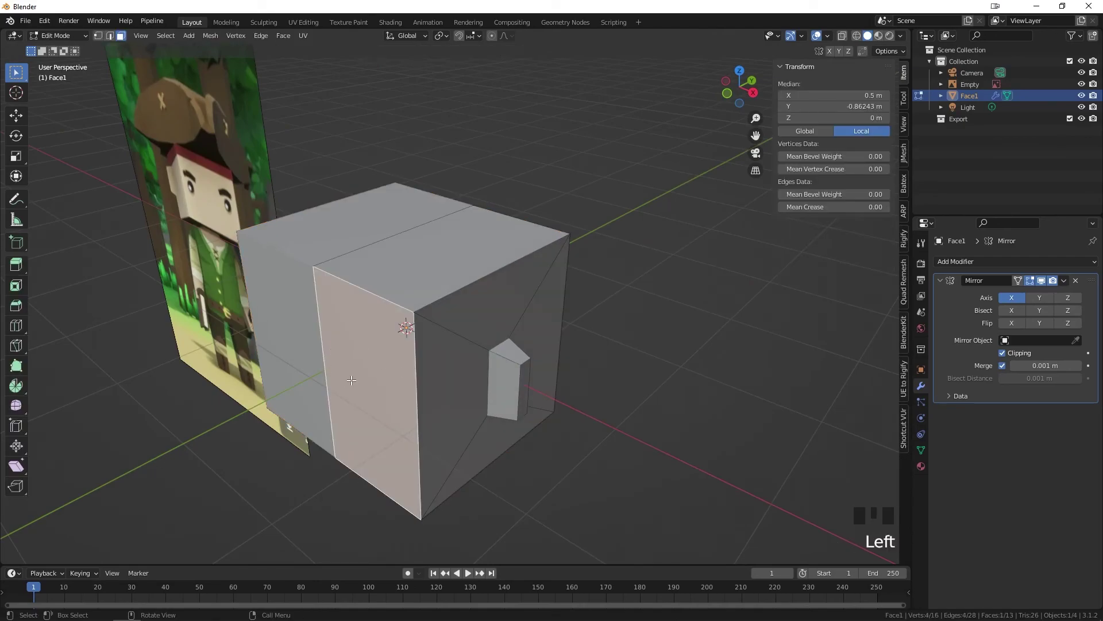
key(g)
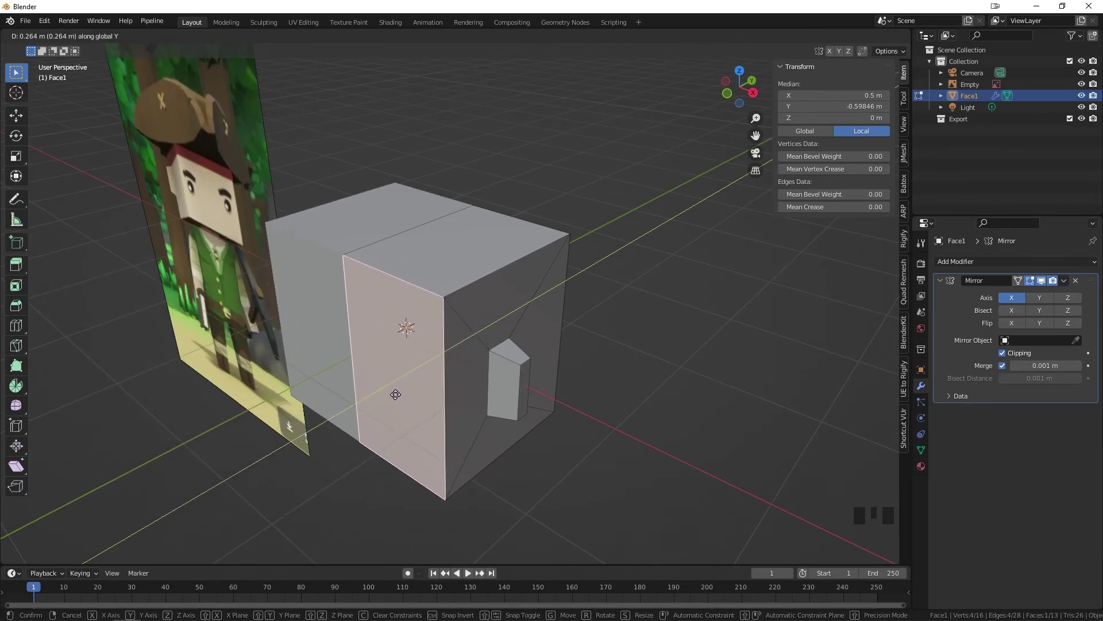
click(384, 399)
Select the head's back face and move it inward along Y to about 0.58 m
middle_drag(384, 400, 349, 398)
middle_drag(542, 374, 437, 360)
click(448, 345)
key(g)
key(y)
click(443, 357)
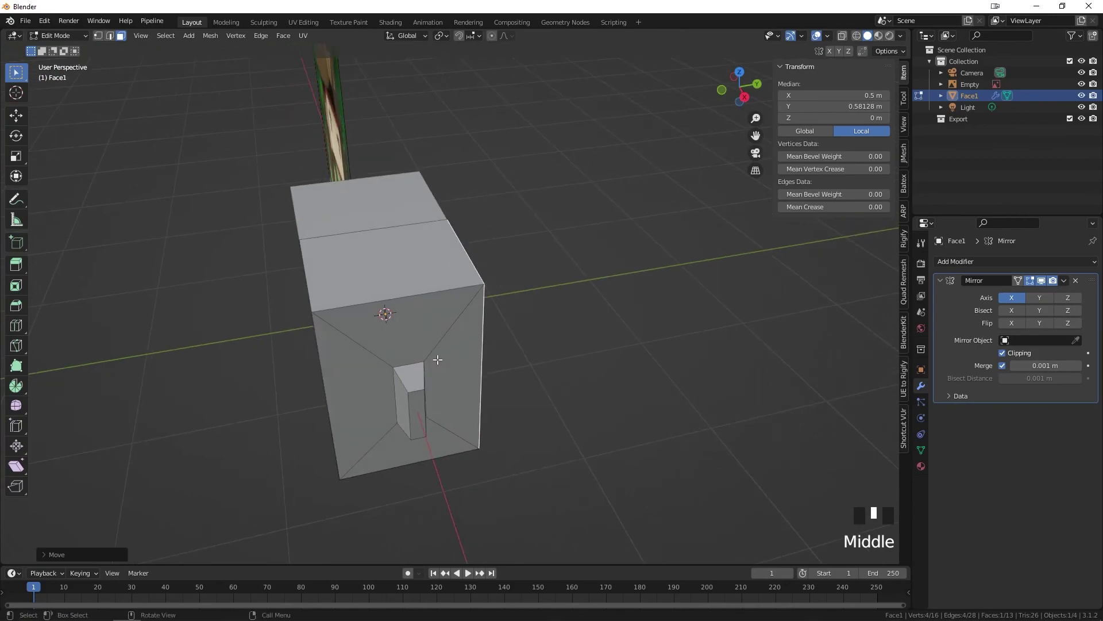
Undo the Y moves of the head's front and back faces
key(ctrl+z)
key(ctrl+z)
key(ctrl+z)
key(ctrl+z)
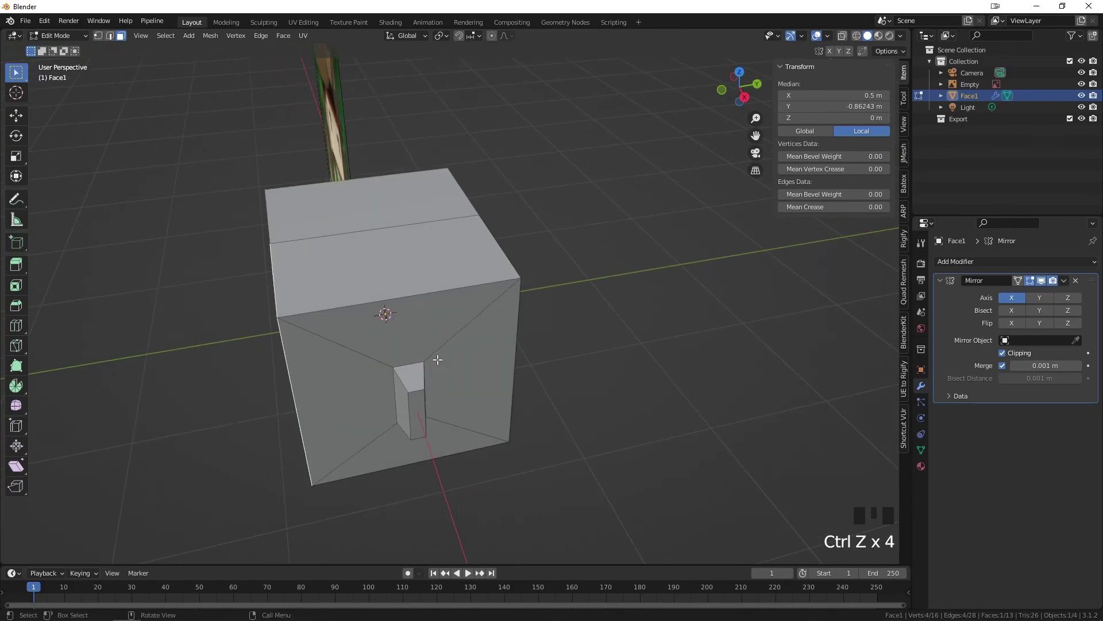
middle_drag(433, 370, 463, 360)
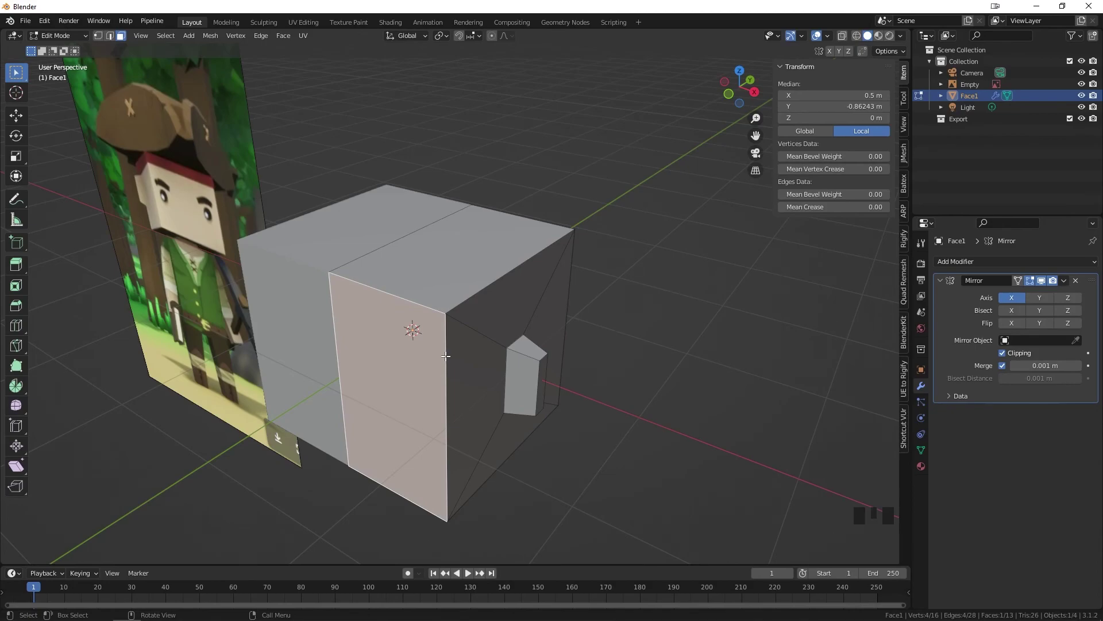
Return to Object Mode and review the mirrored head beside the reference image
middle_drag(438, 369, 500, 351)
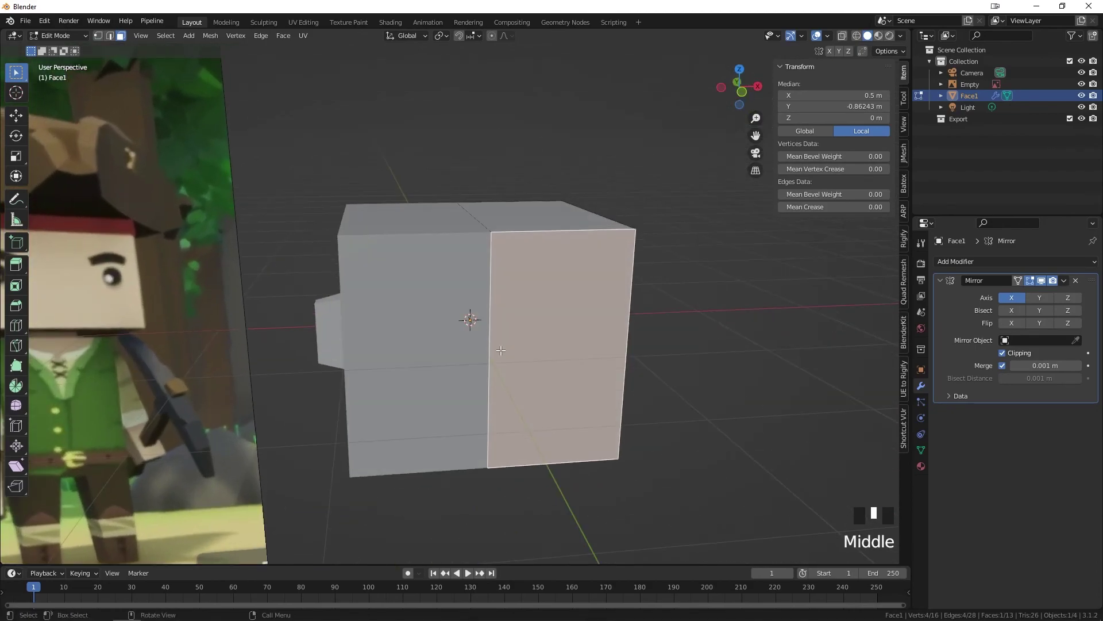
scroll(497, 360, down, 2)
scroll(494, 361, down, 1)
key(Tab)
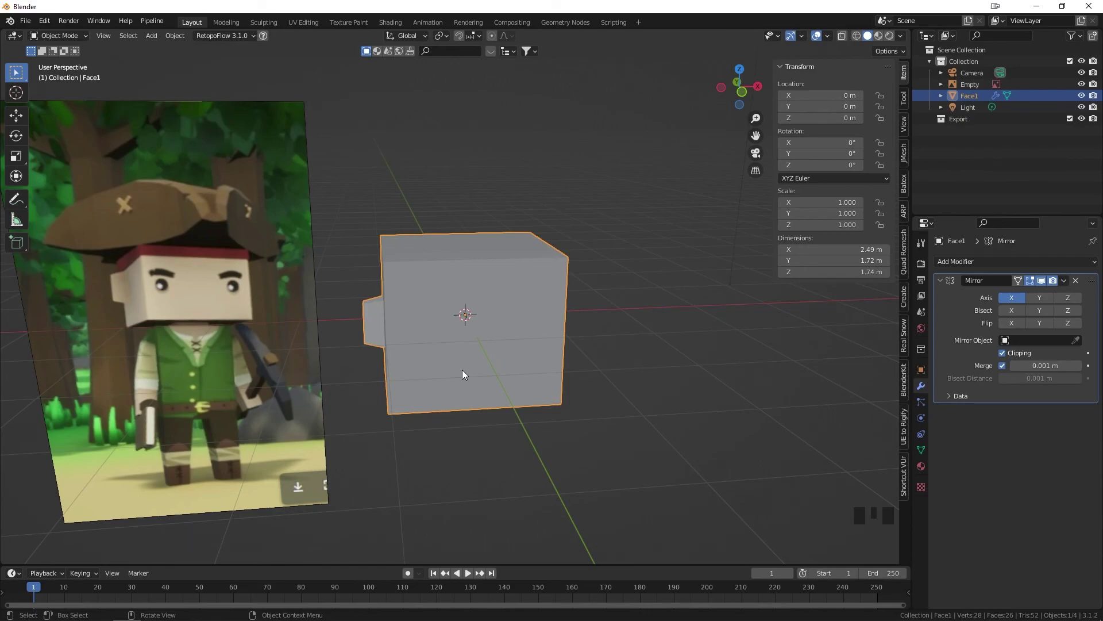
middle_drag(506, 336, 492, 369)
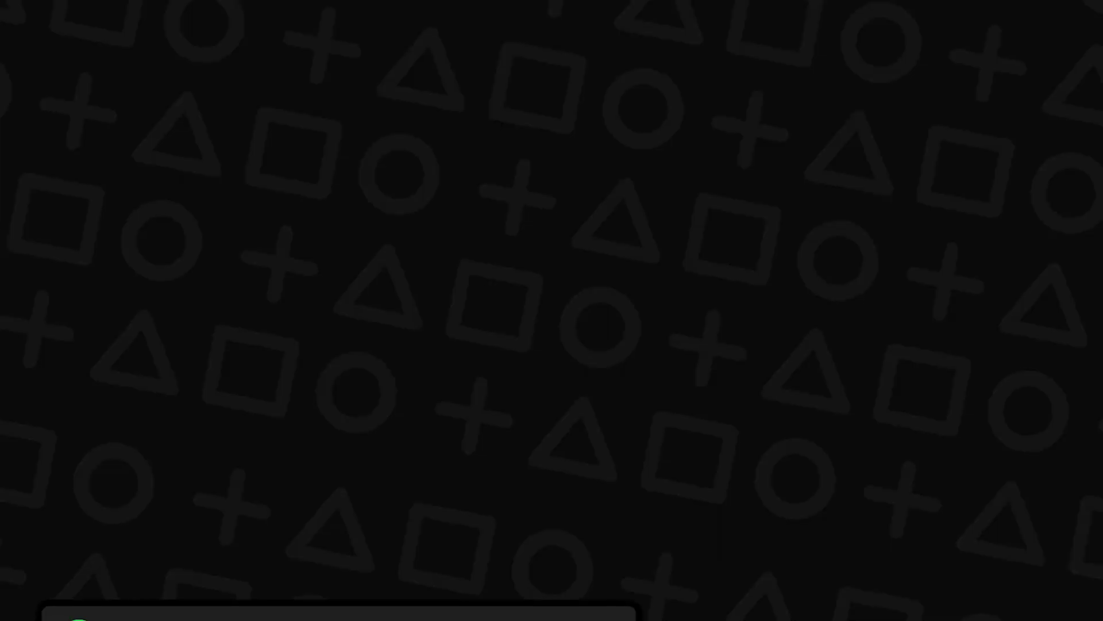